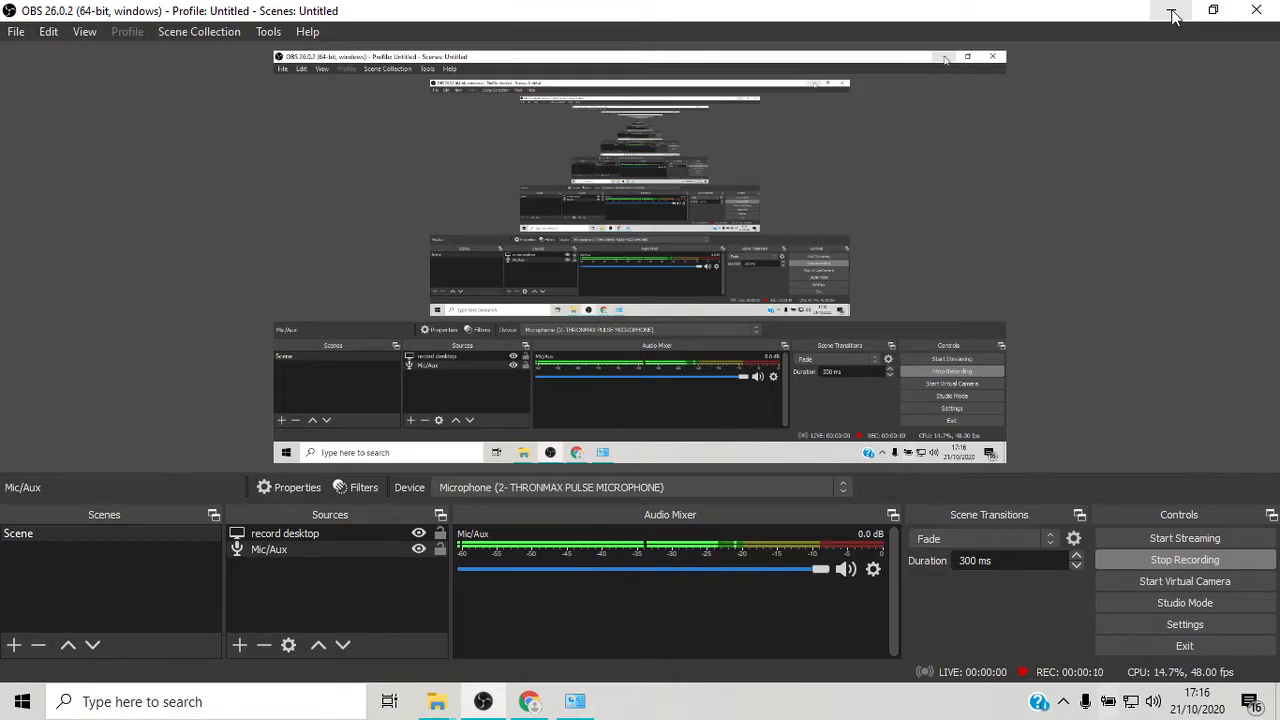
# - Switch to Chrome and bring up the installation guide at initialboard.com/panduan-instalasi
pyautogui.click(1173, 15)
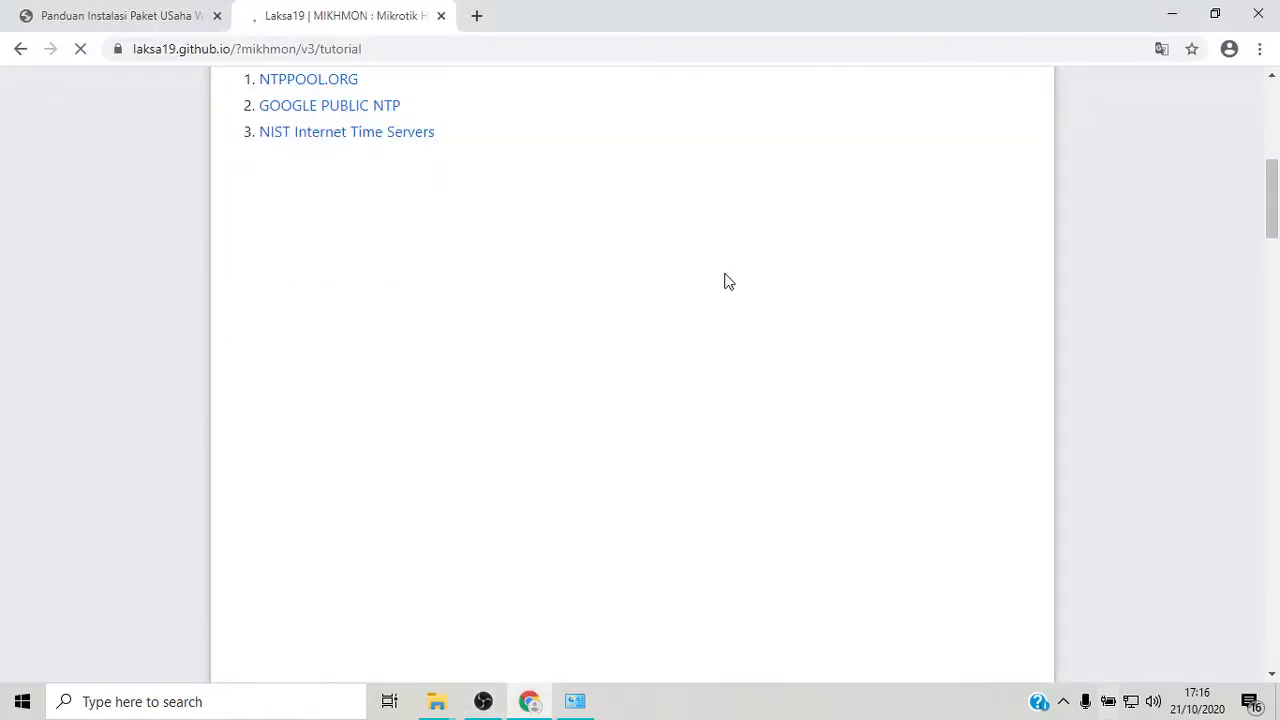
pyautogui.click(1174, 12)
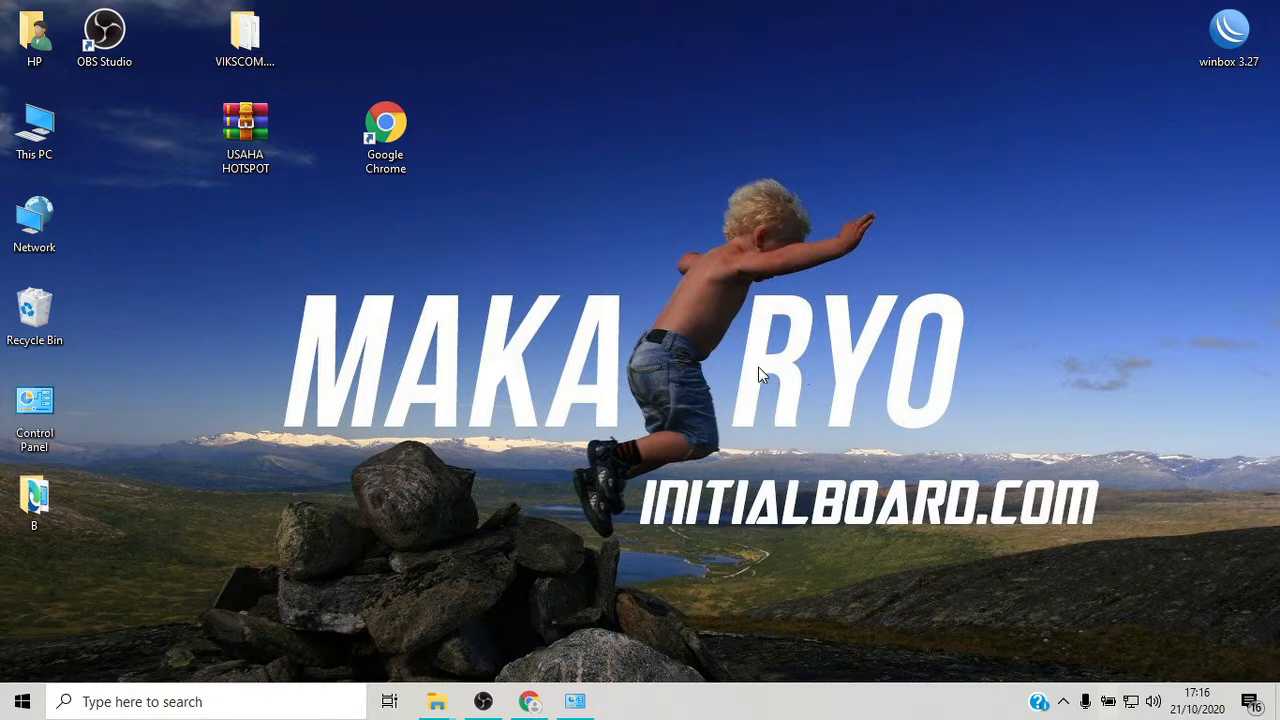
pyautogui.click(540, 704)
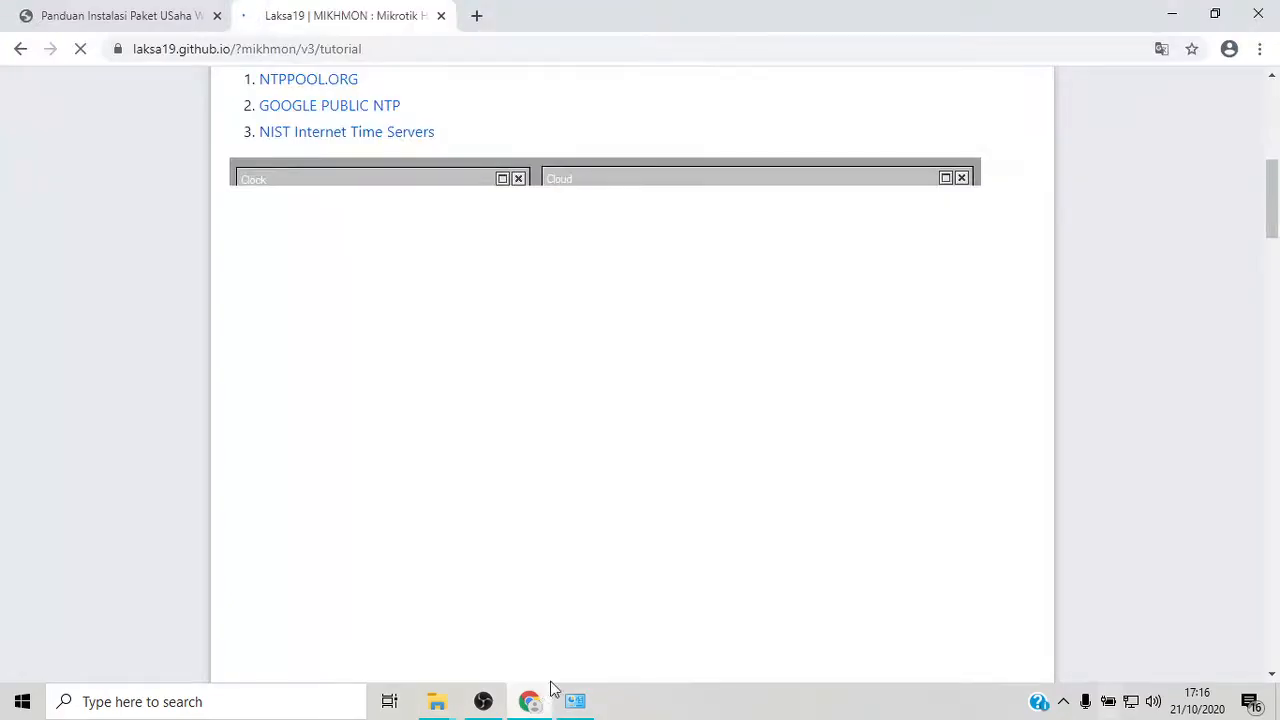
pyautogui.click(134, 15)
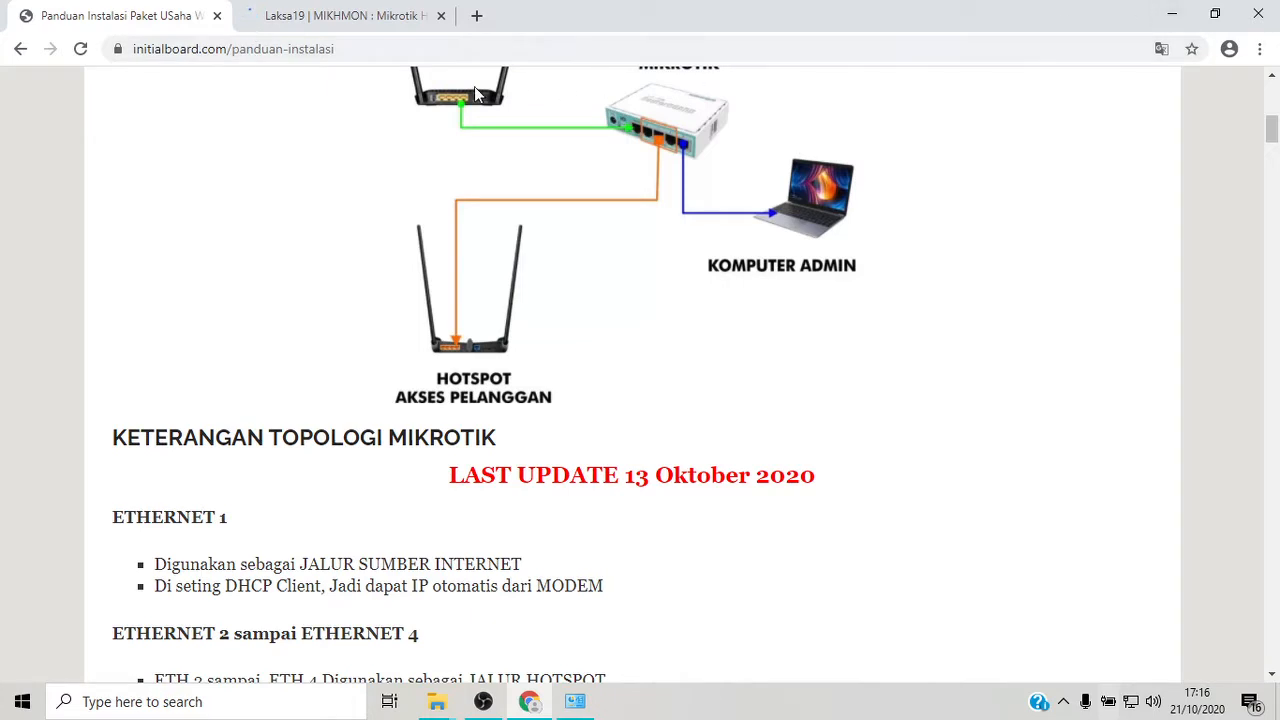
pyautogui.click(241, 60)
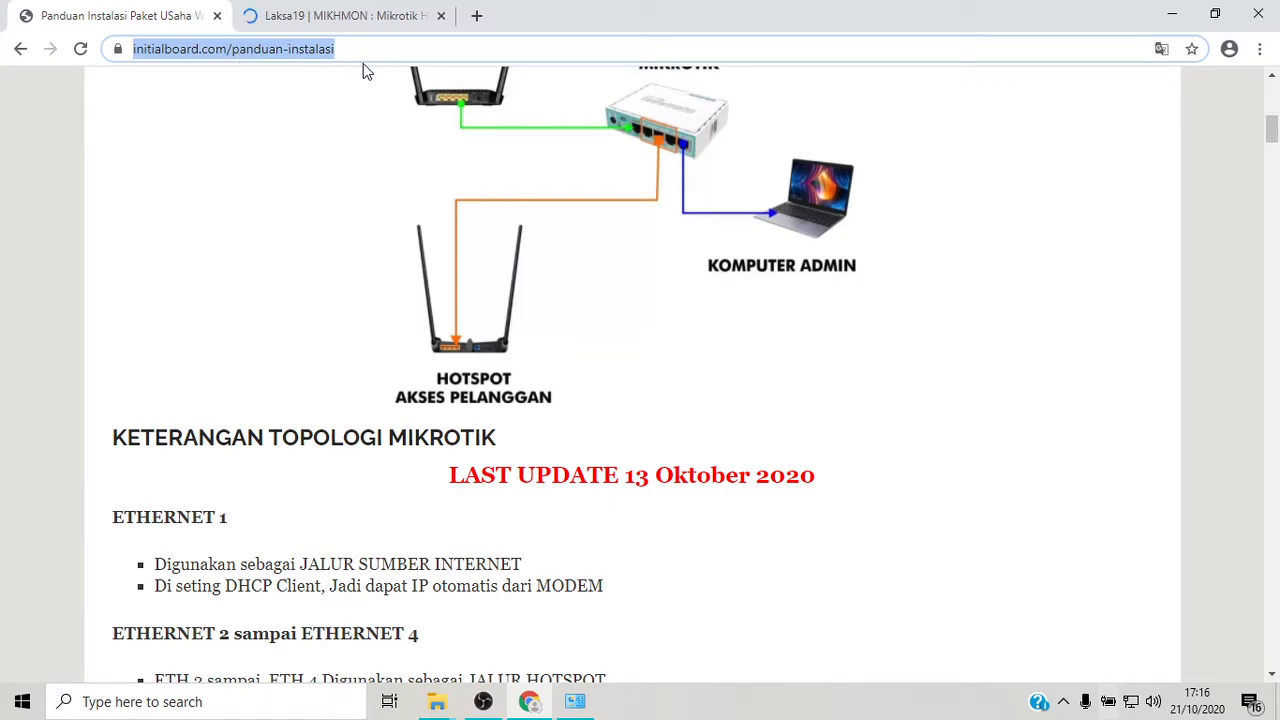
# - View the USAHA HOTSPOT Google Drive folder through the guide's Mikhmon, TeamViewer and Winbox download link, and close it
pyautogui.scroll(-1, 407, 318)
pyautogui.scroll(-5, 407, 318)
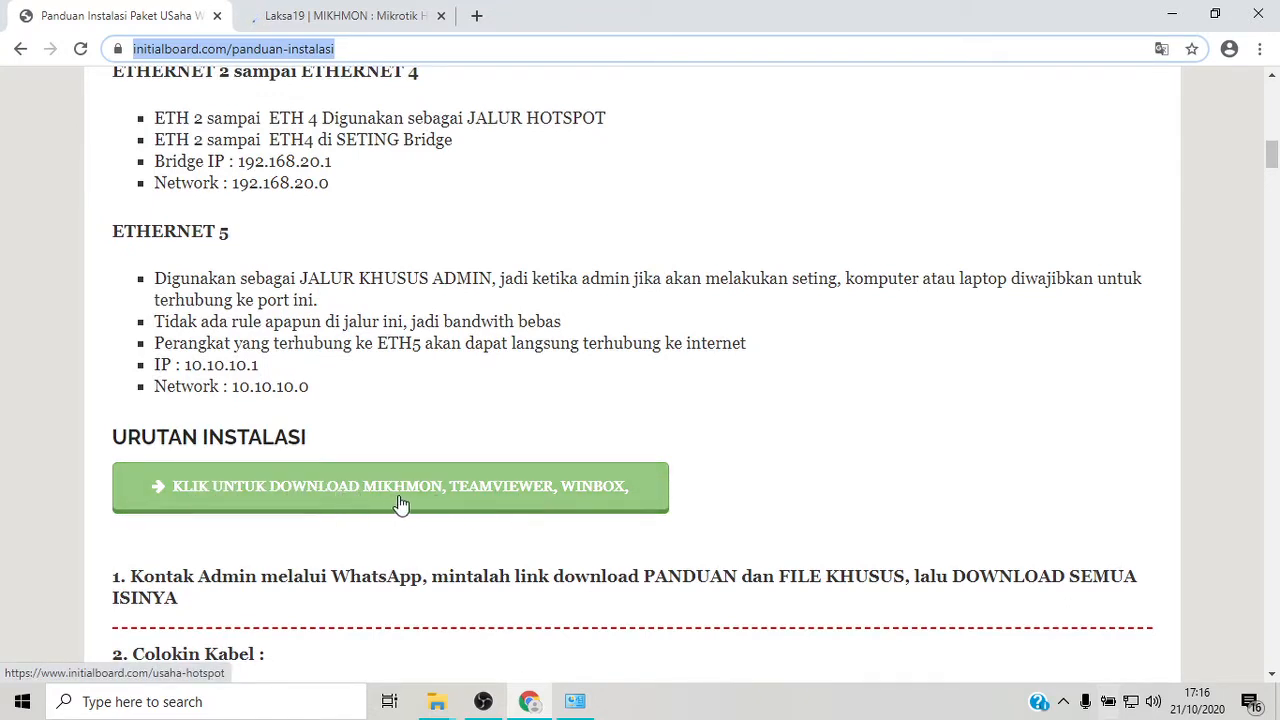
pyautogui.click(470, 487)
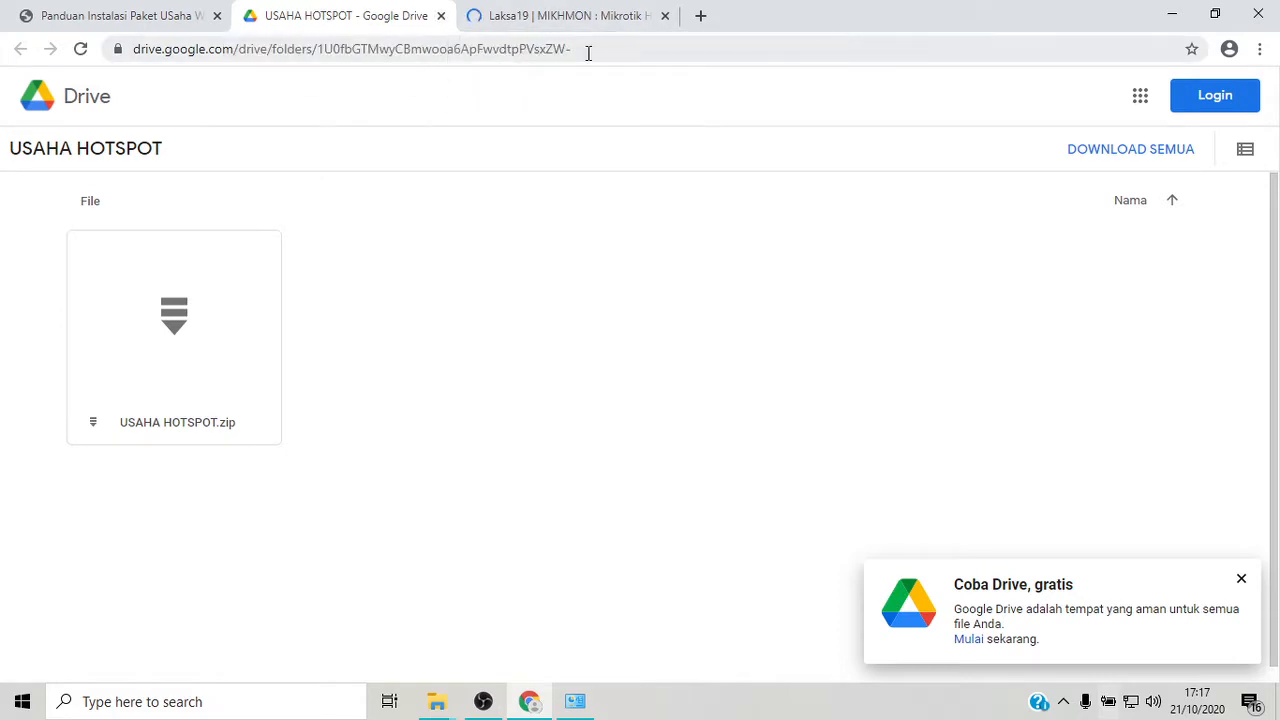
pyautogui.click(441, 17)
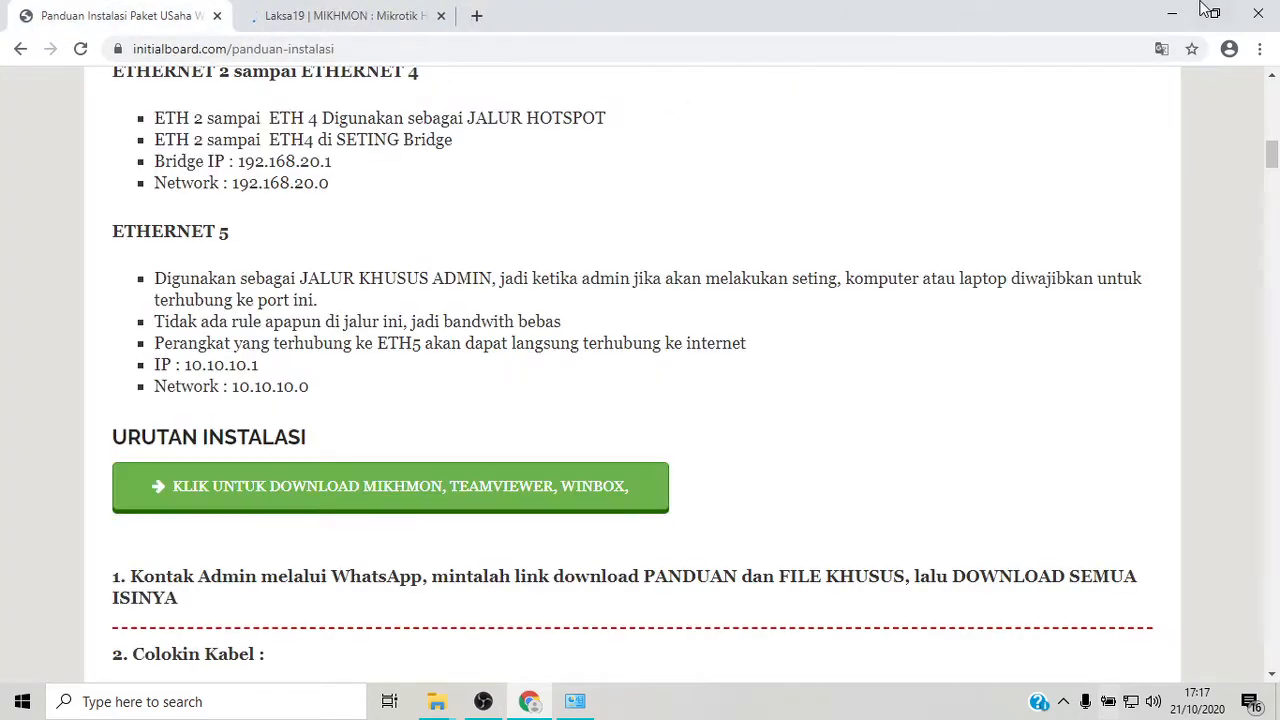
# - Extract the USAHA HOTSPOT archive onto the desktop and place the extracted folder directly below the archive
pyautogui.click(1172, 15)
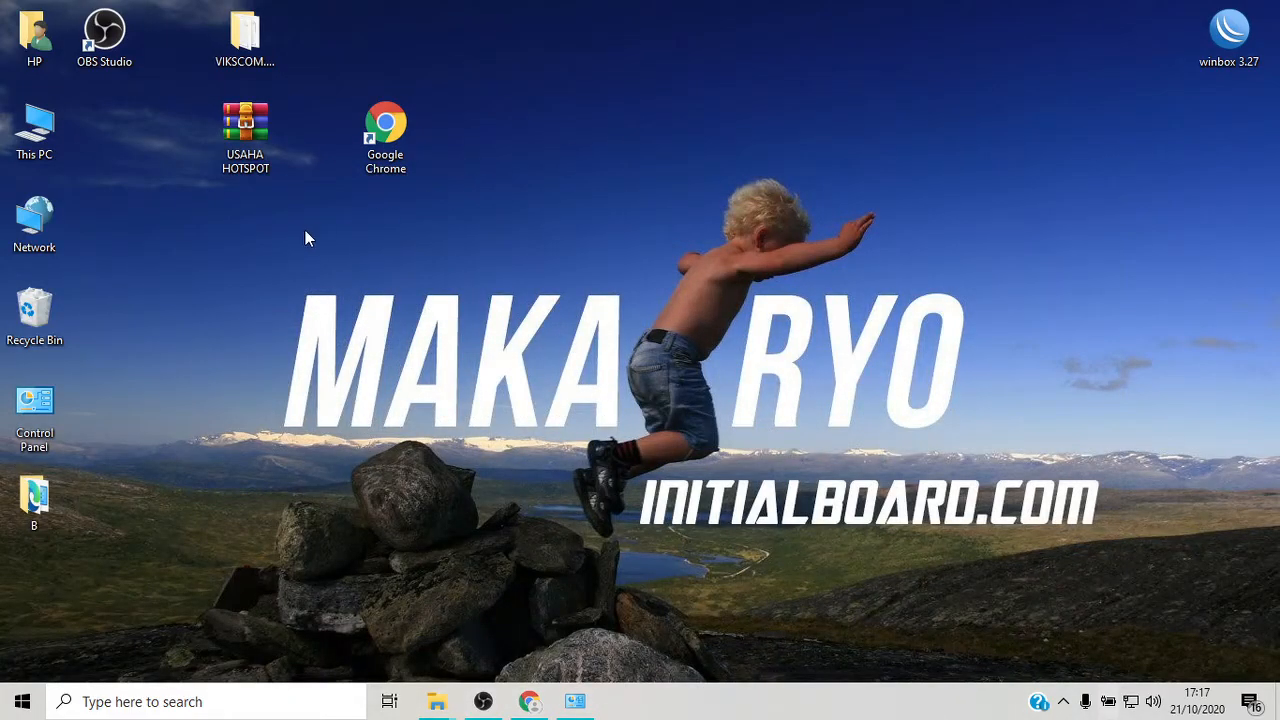
pyautogui.click(259, 172)
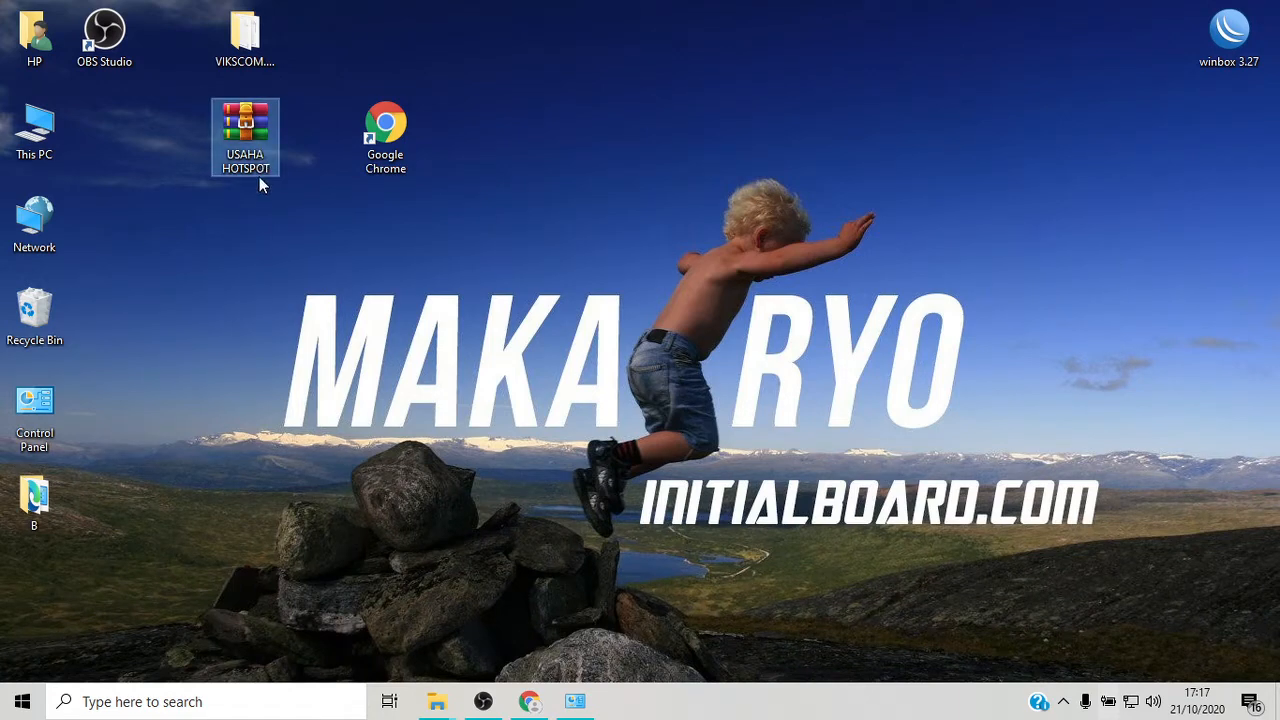
pyautogui.rightClick(248, 122)
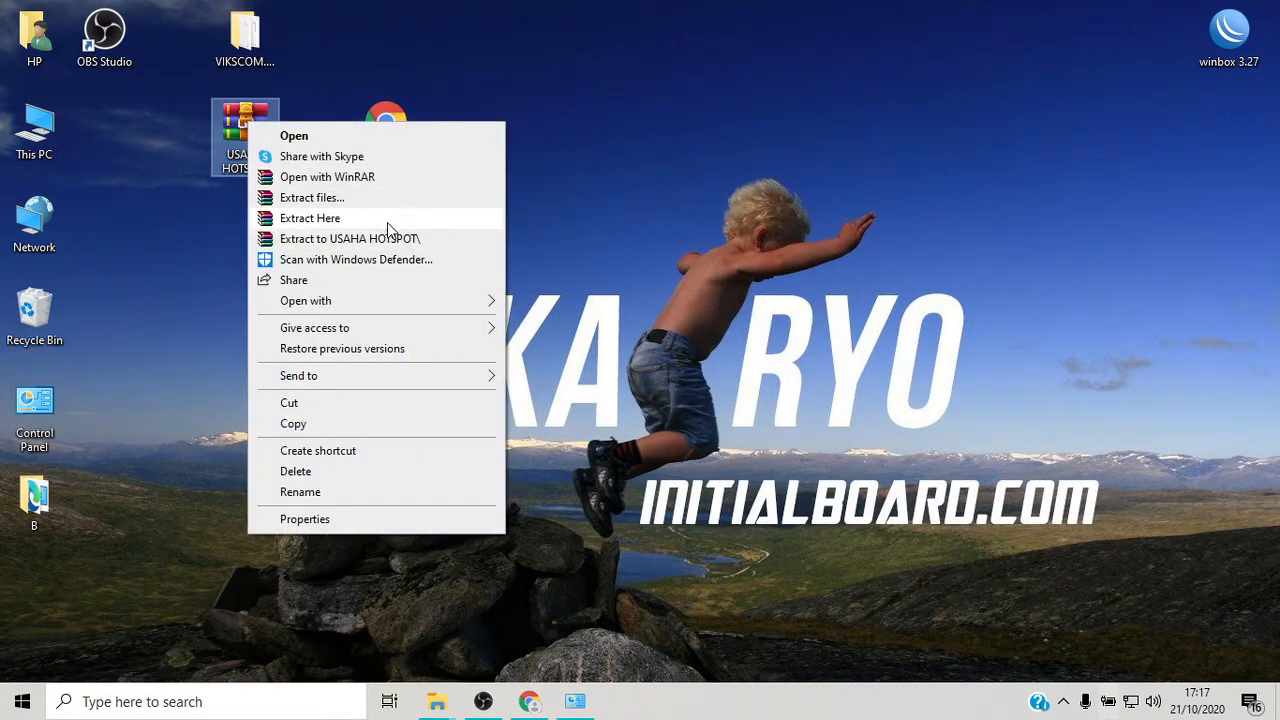
pyautogui.click(388, 220)
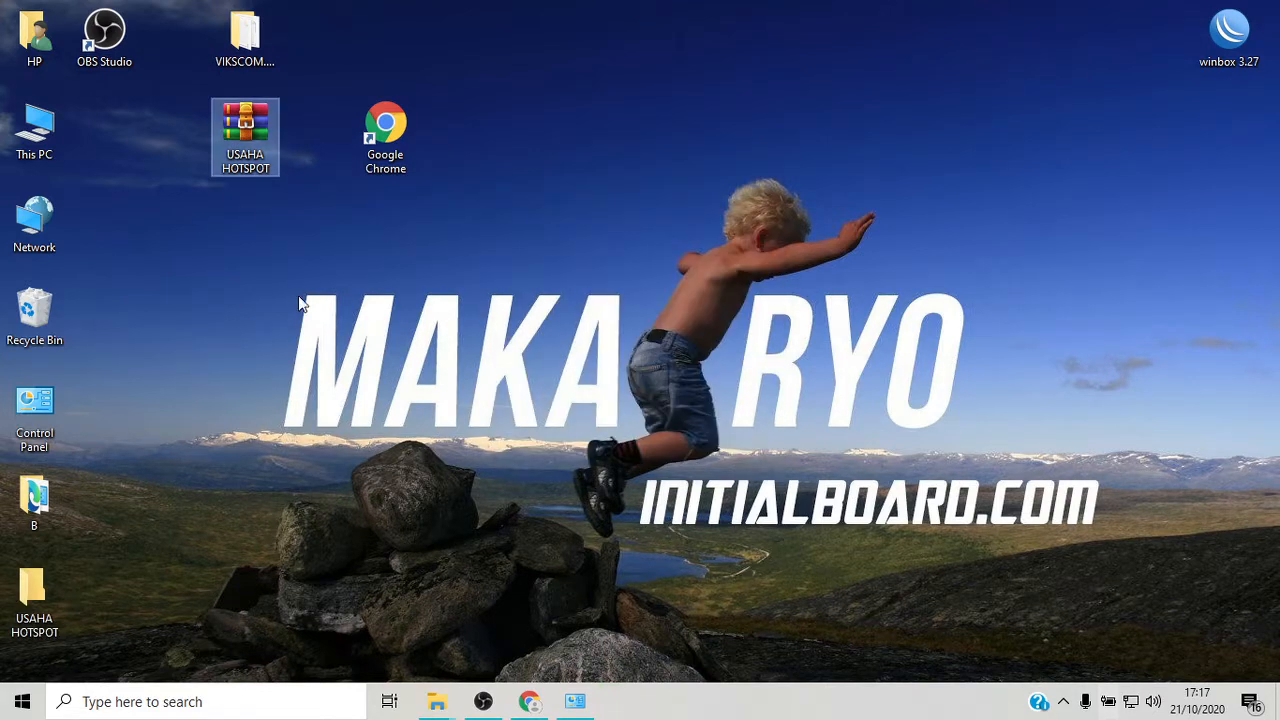
pyautogui.moveTo(34, 592); pyautogui.dragTo(261, 213)
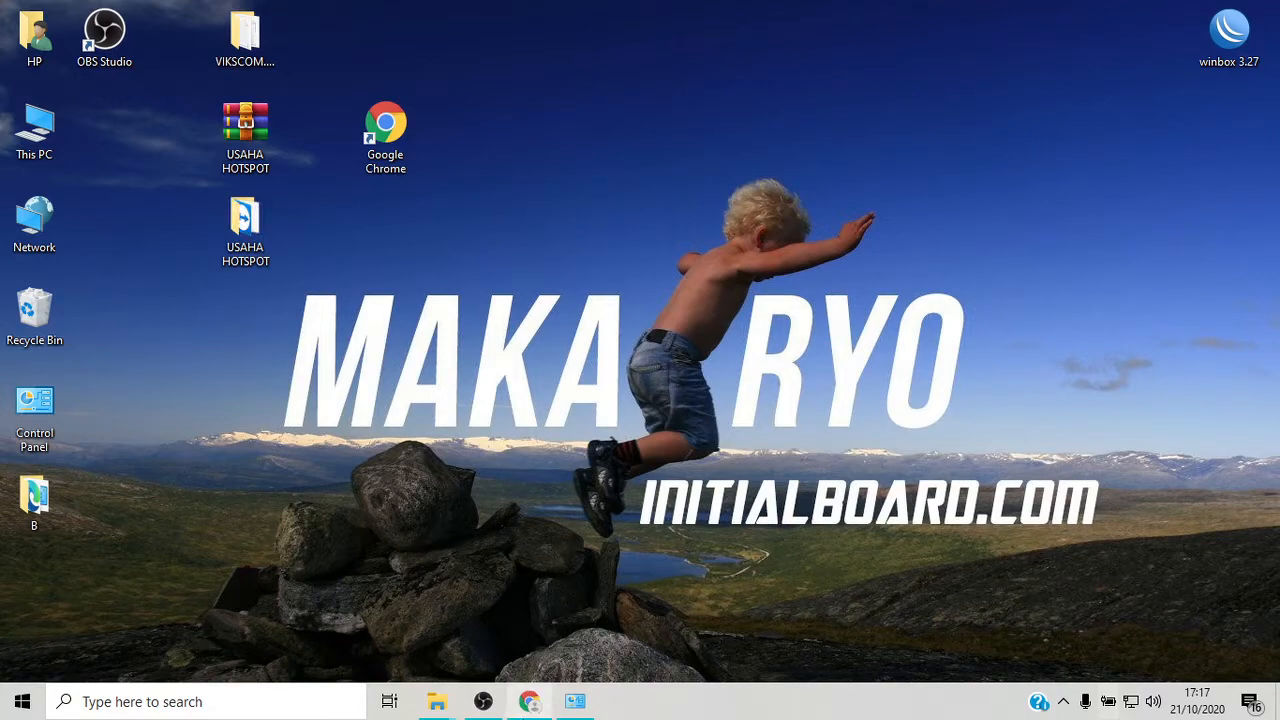
# - Examine the guide's MikroTik topology diagram and the descriptions of Ethernet 1, Ethernet 2 to 4 and Ethernet 5
pyautogui.click(528, 703)
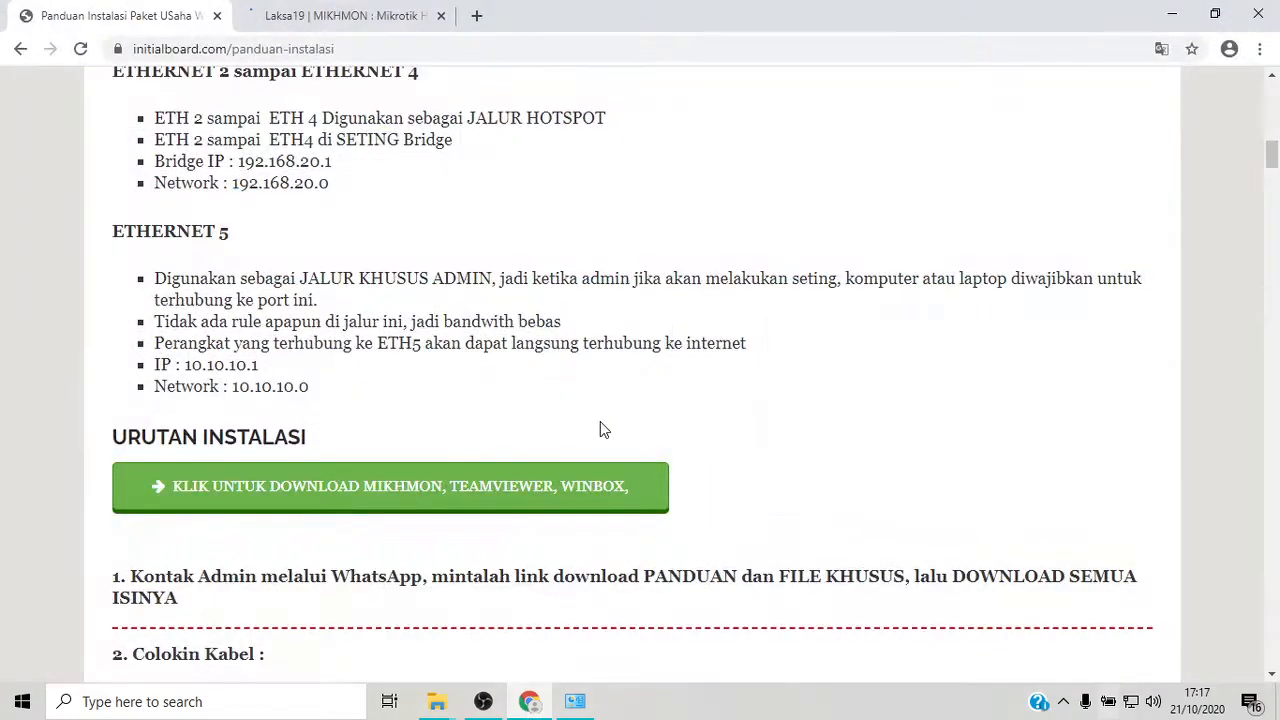
pyautogui.scroll(2, 605, 425)
pyautogui.scroll(4, 618, 430)
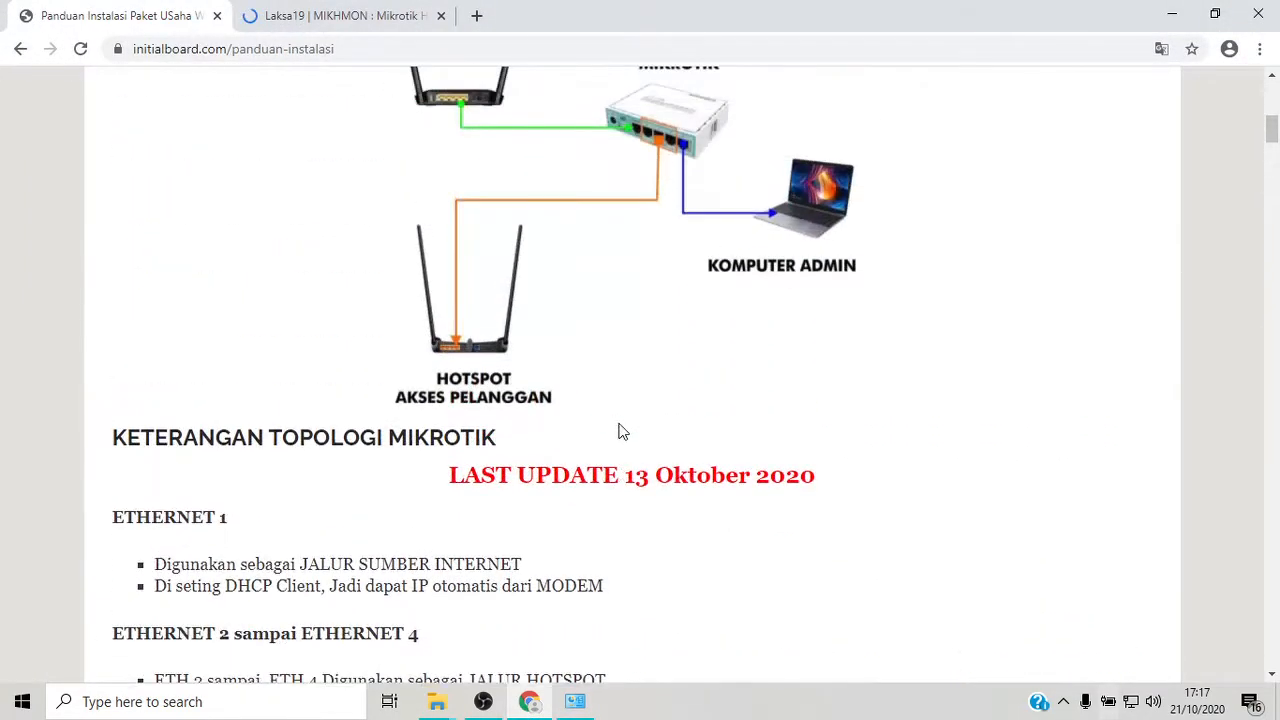
pyautogui.scroll(2, 618, 431)
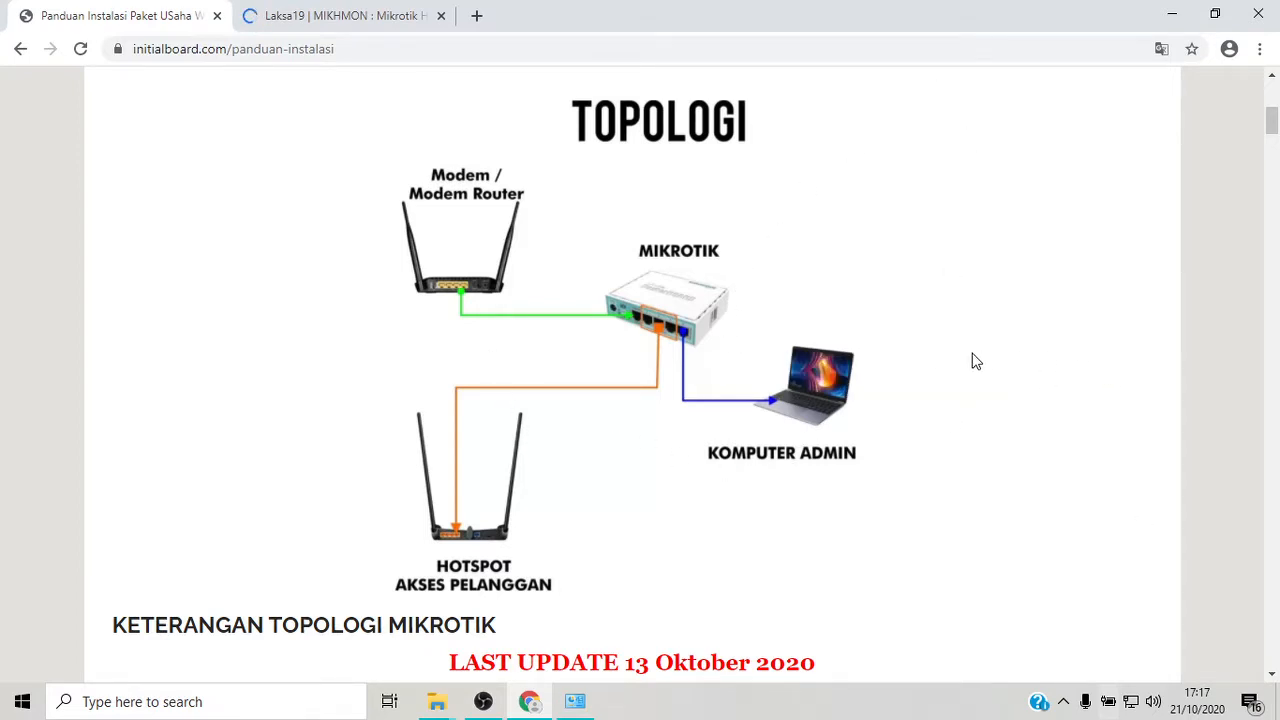
pyautogui.scroll(-5, 906, 437)
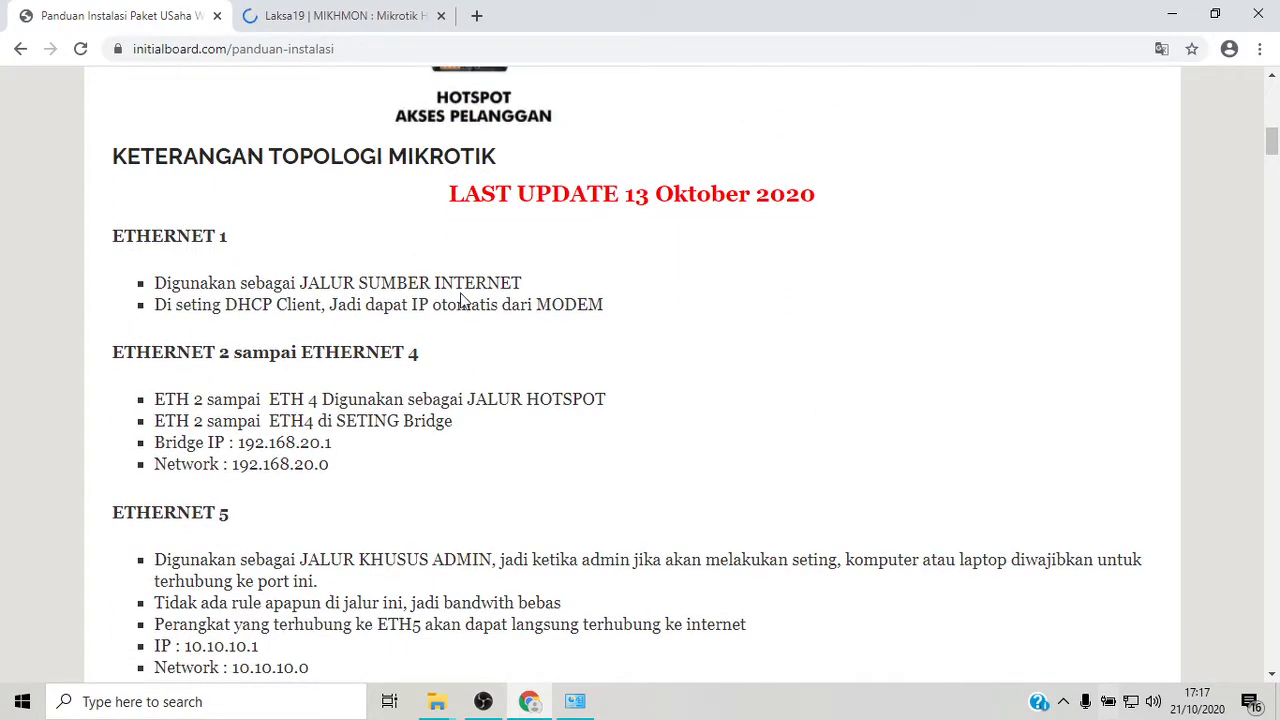
pyautogui.scroll(4, 443, 286)
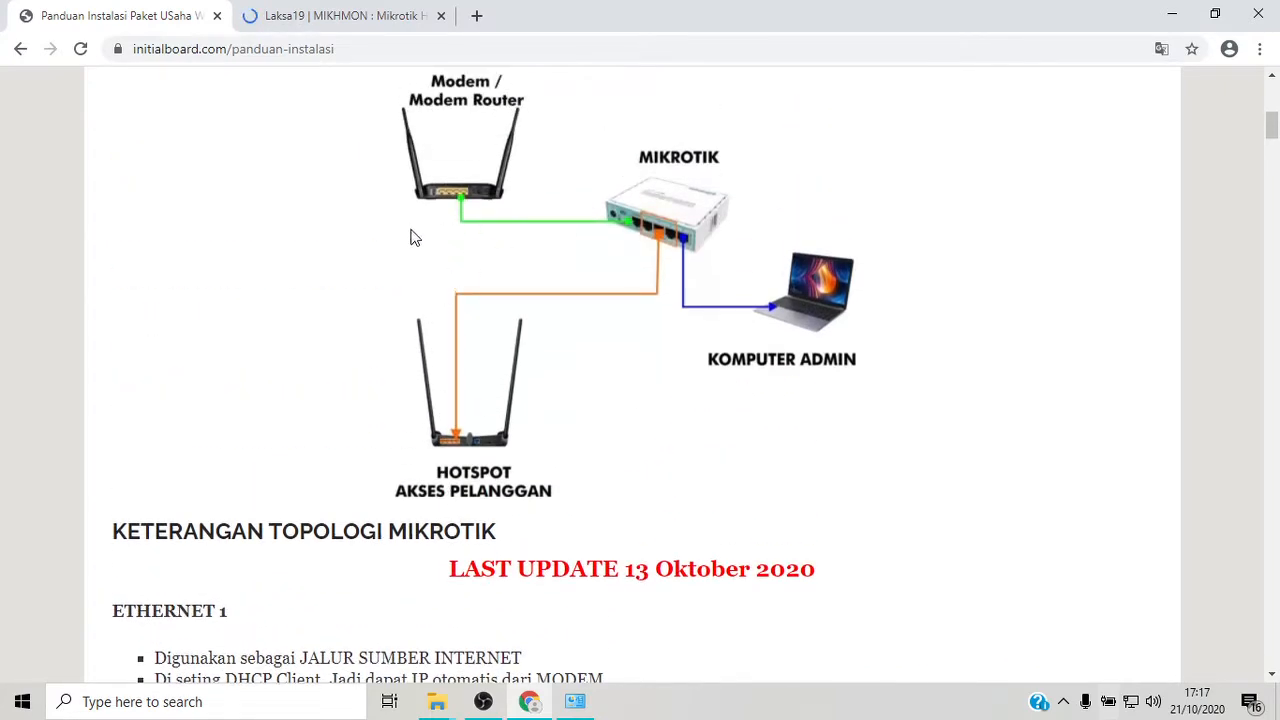
pyautogui.scroll(-3, 412, 240)
pyautogui.scroll(-2, 391, 428)
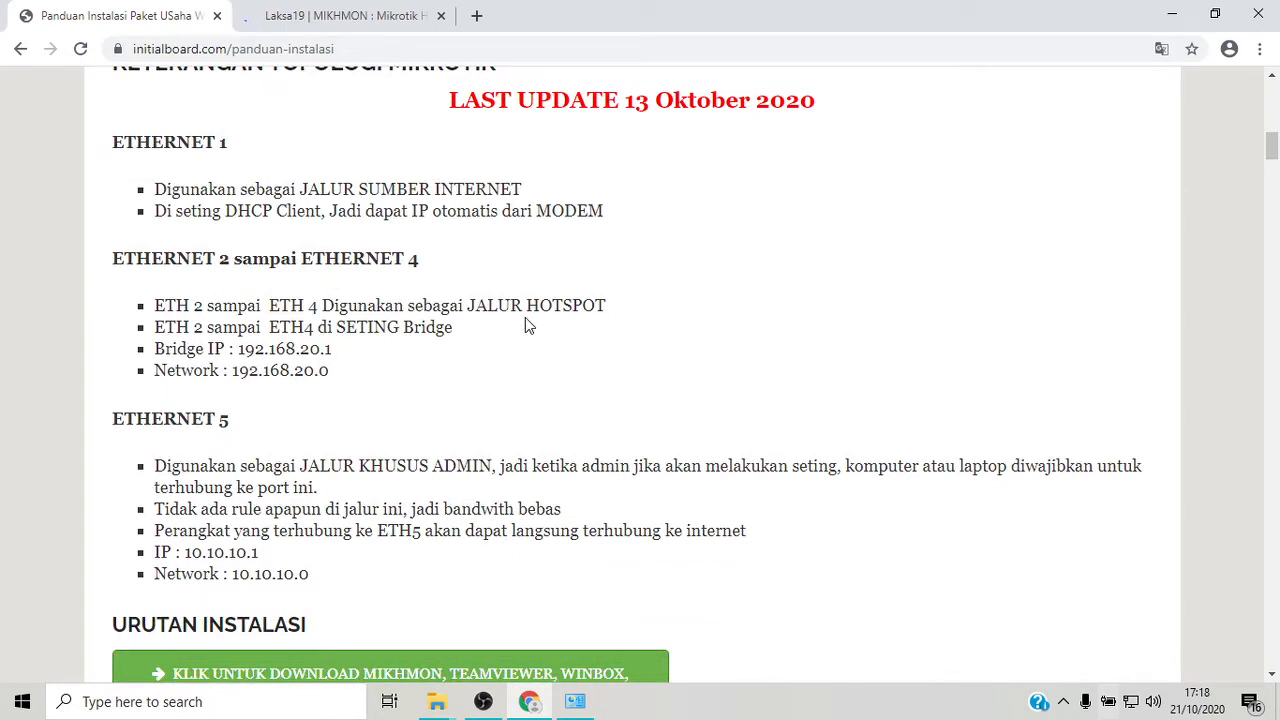
pyautogui.scroll(-1, 528, 323)
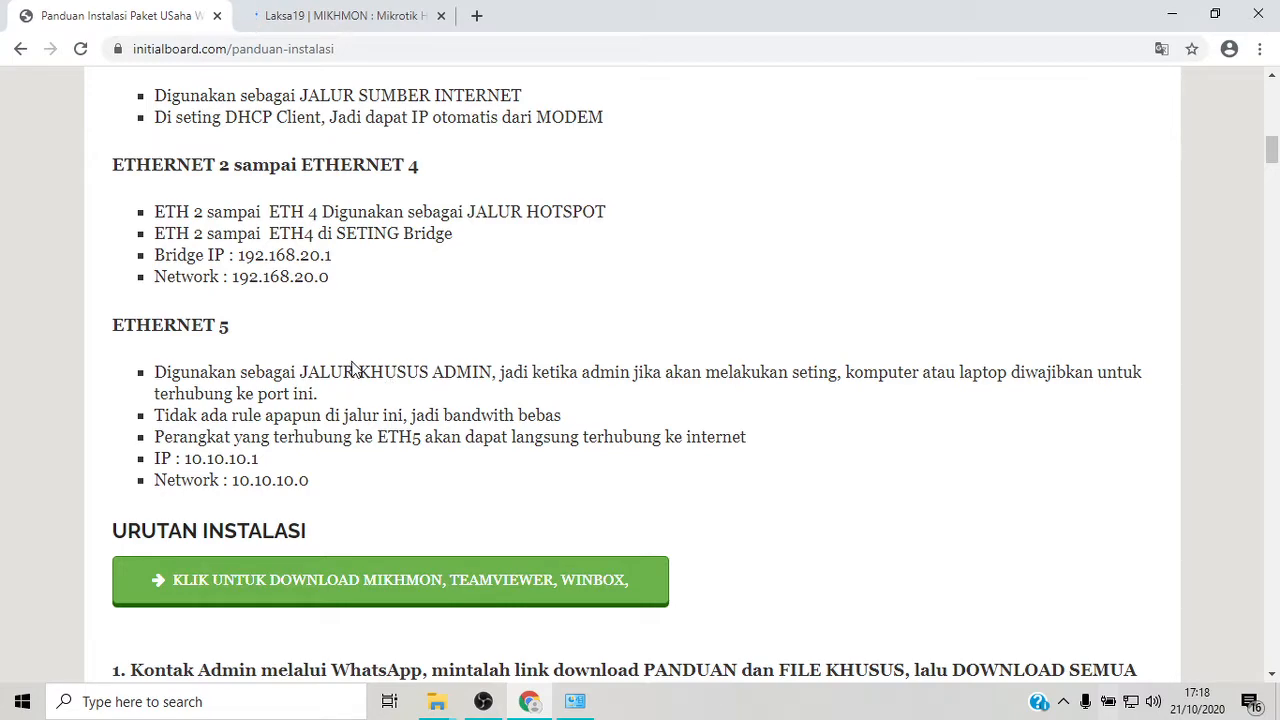
pyautogui.scroll(5, 452, 376)
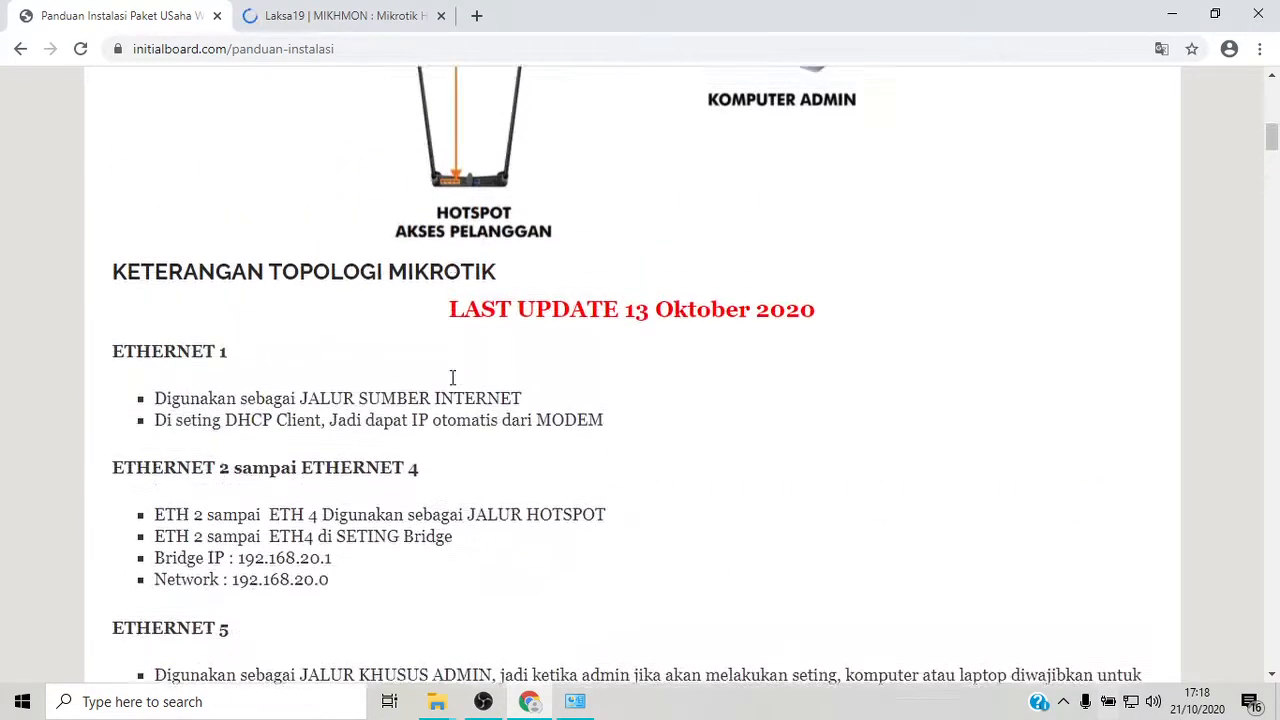
pyautogui.scroll(3, 528, 254)
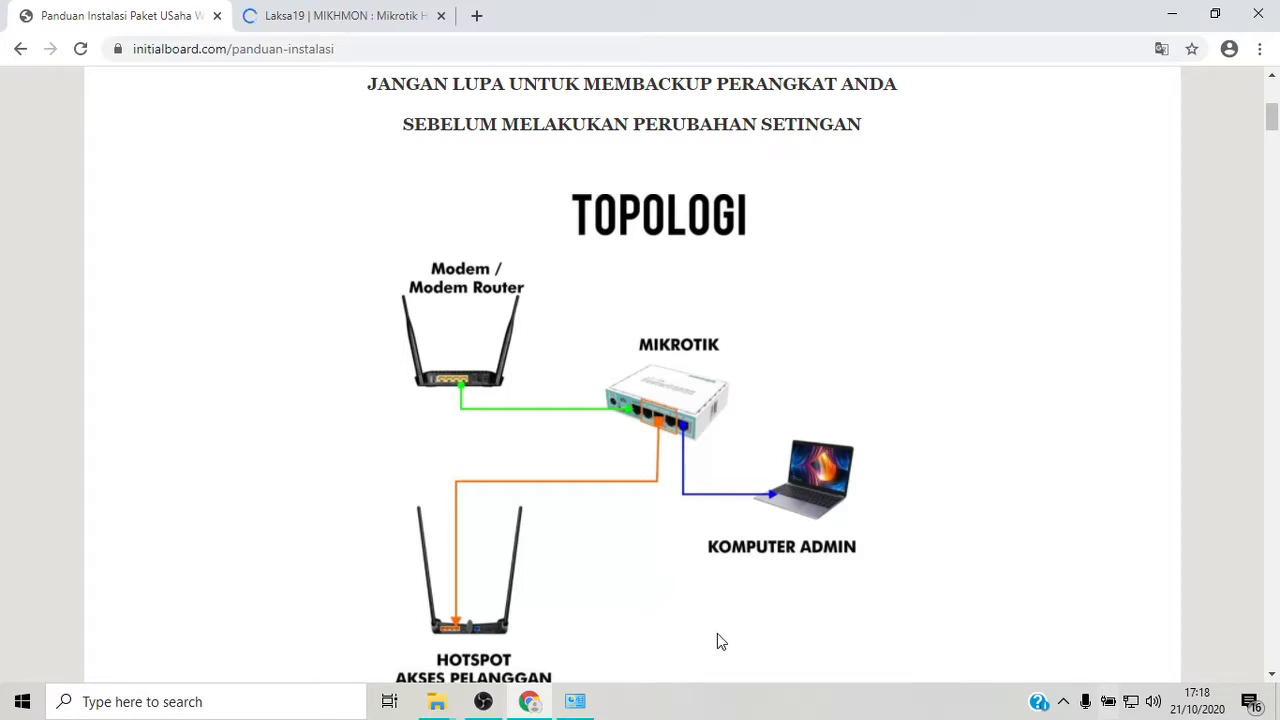
# - Check in Network Connections that the Ethernet adapter's TCP/IPv4 properties obtain the IP address and DNS server automatically, and confirm them
pyautogui.click(585, 708)
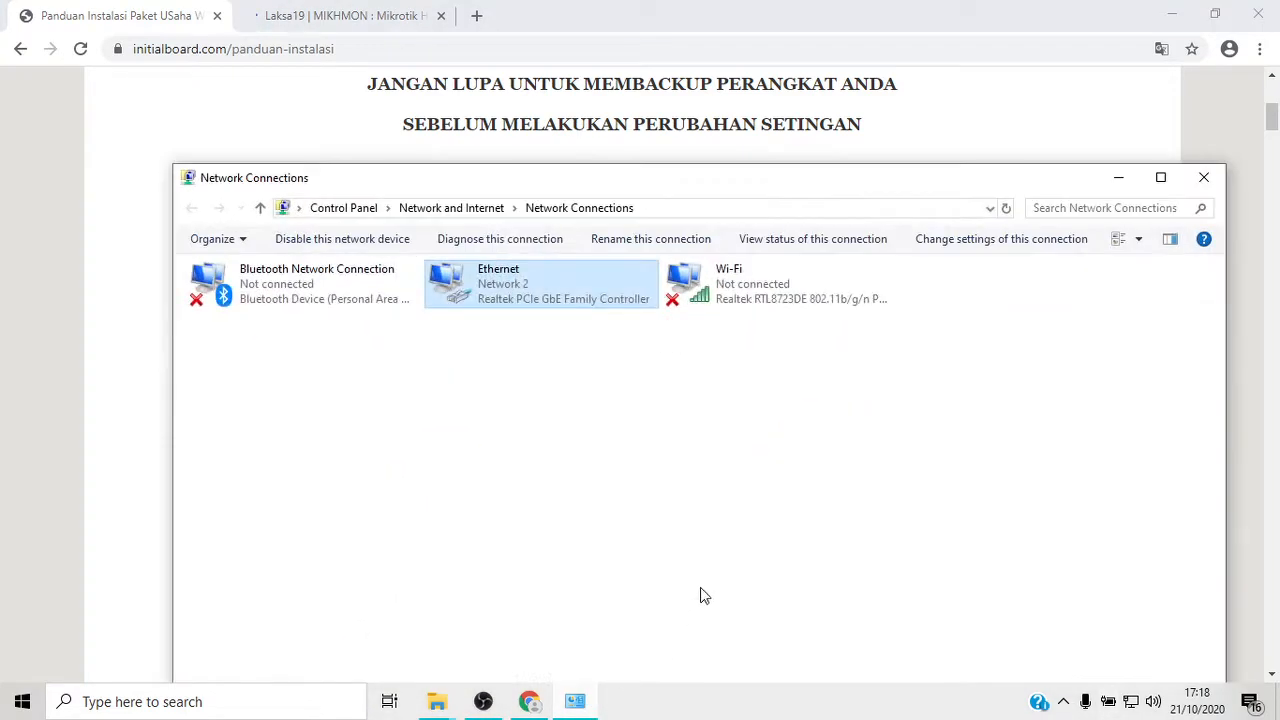
pyautogui.moveTo(784, 189); pyautogui.dragTo(834, 112)
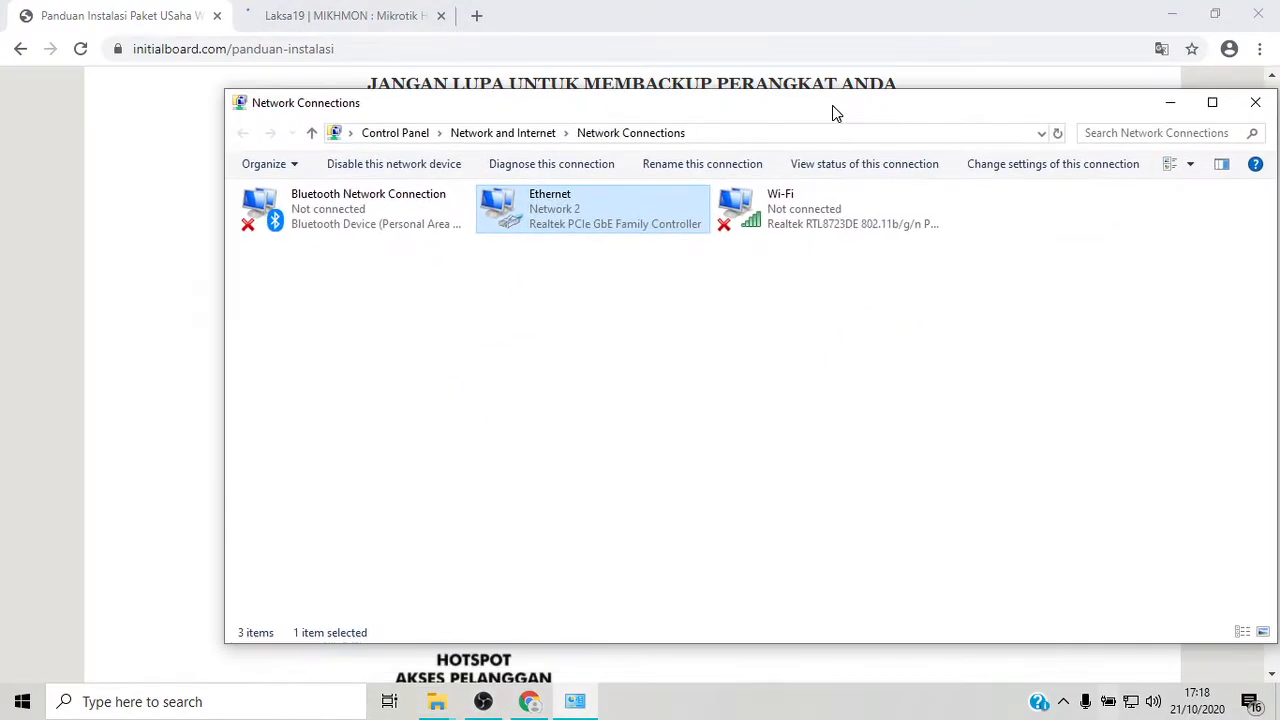
pyautogui.click(820, 207)
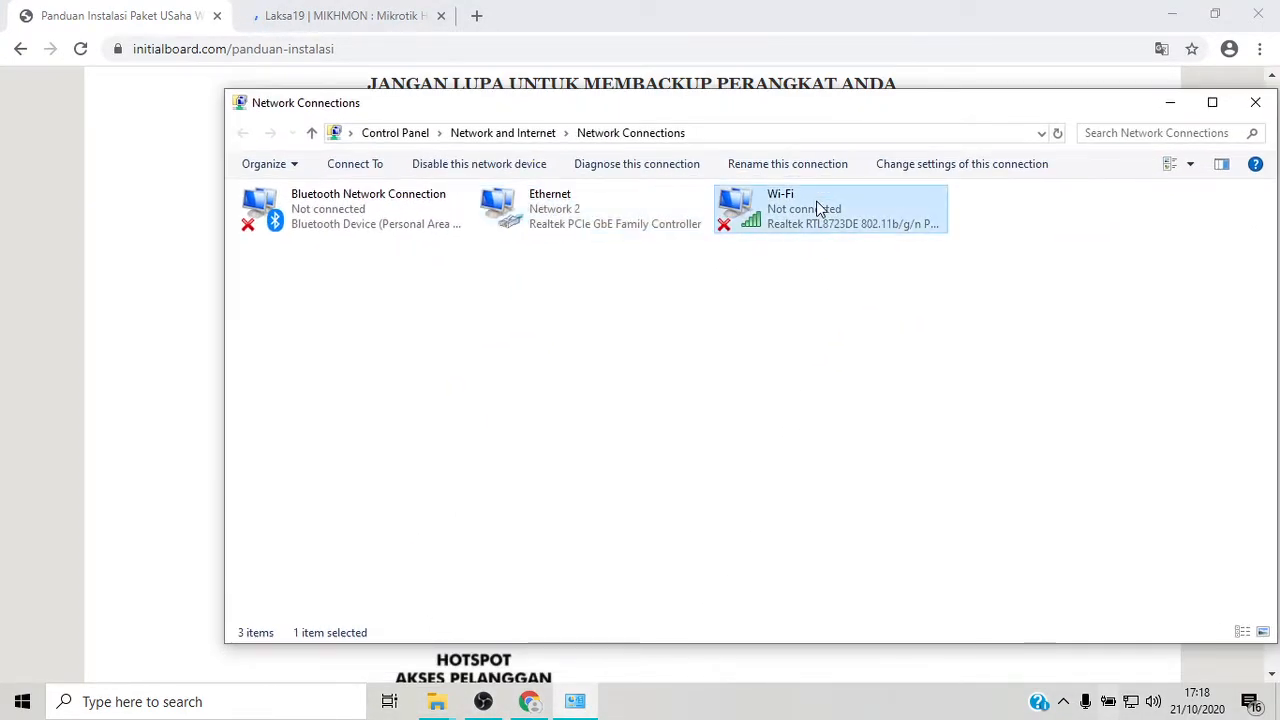
pyautogui.click(575, 225)
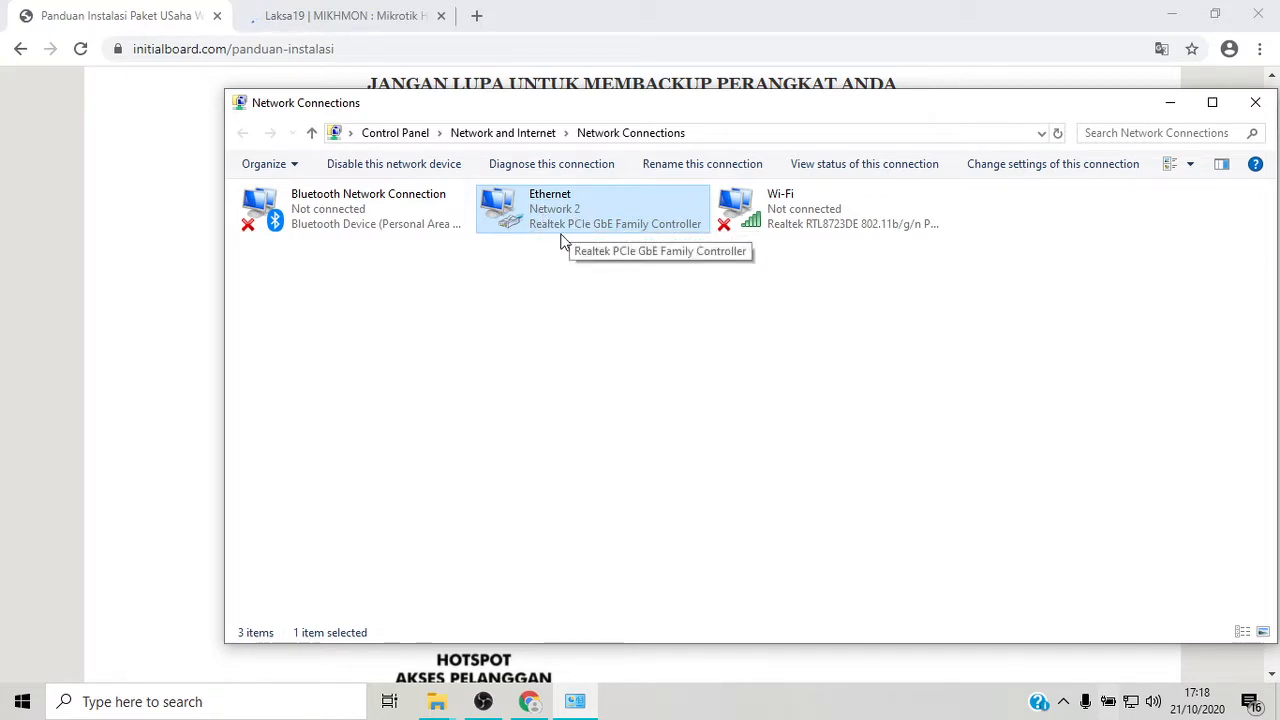
pyautogui.rightClick(543, 207)
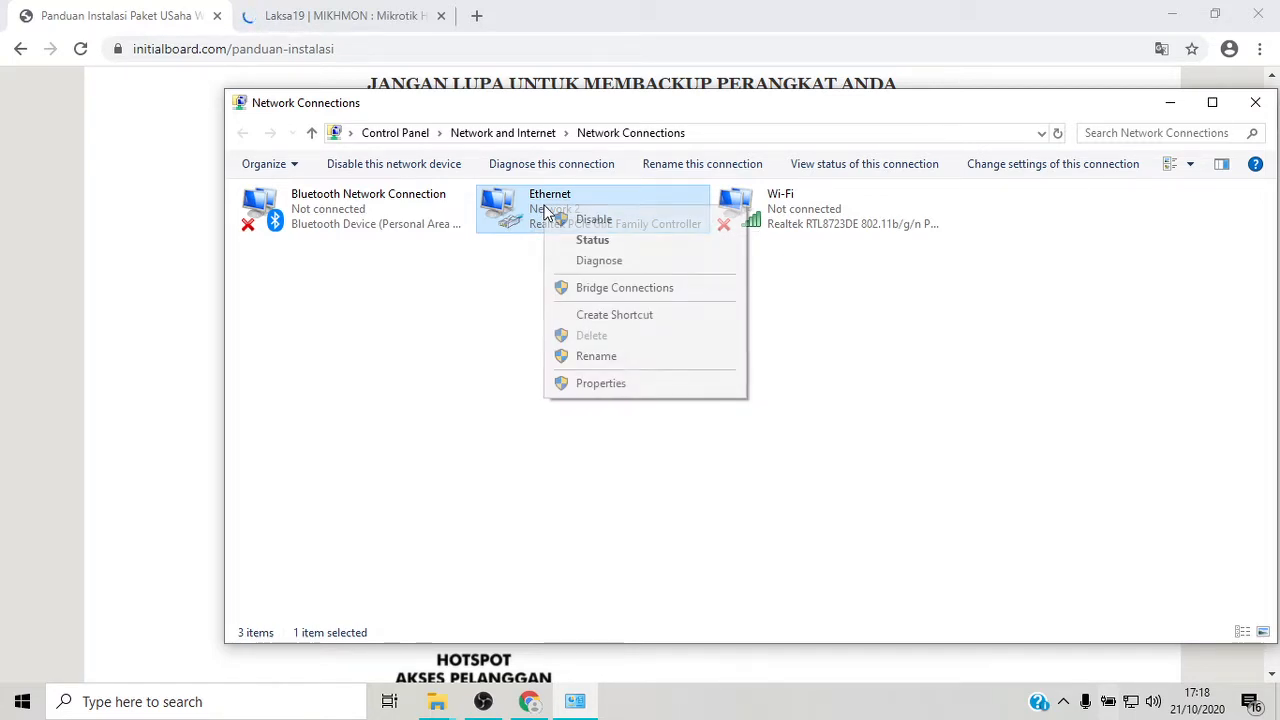
pyautogui.click(591, 390)
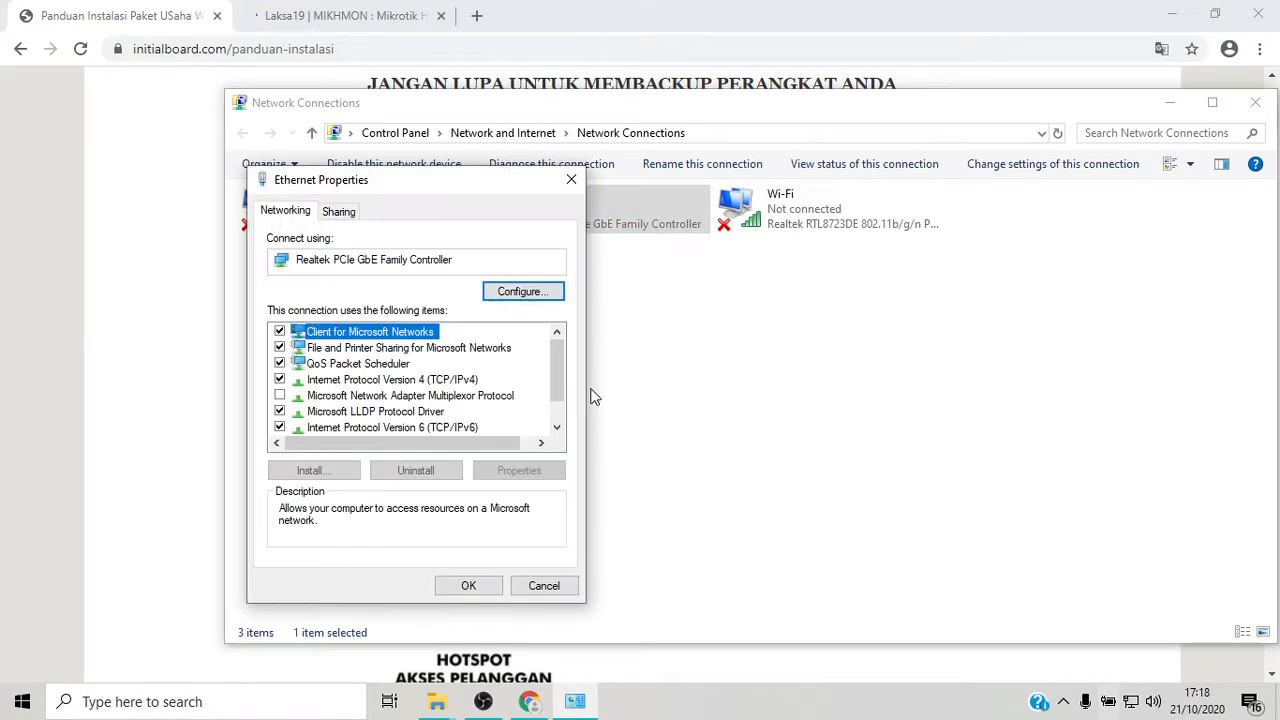
pyautogui.doubleClick(447, 387)
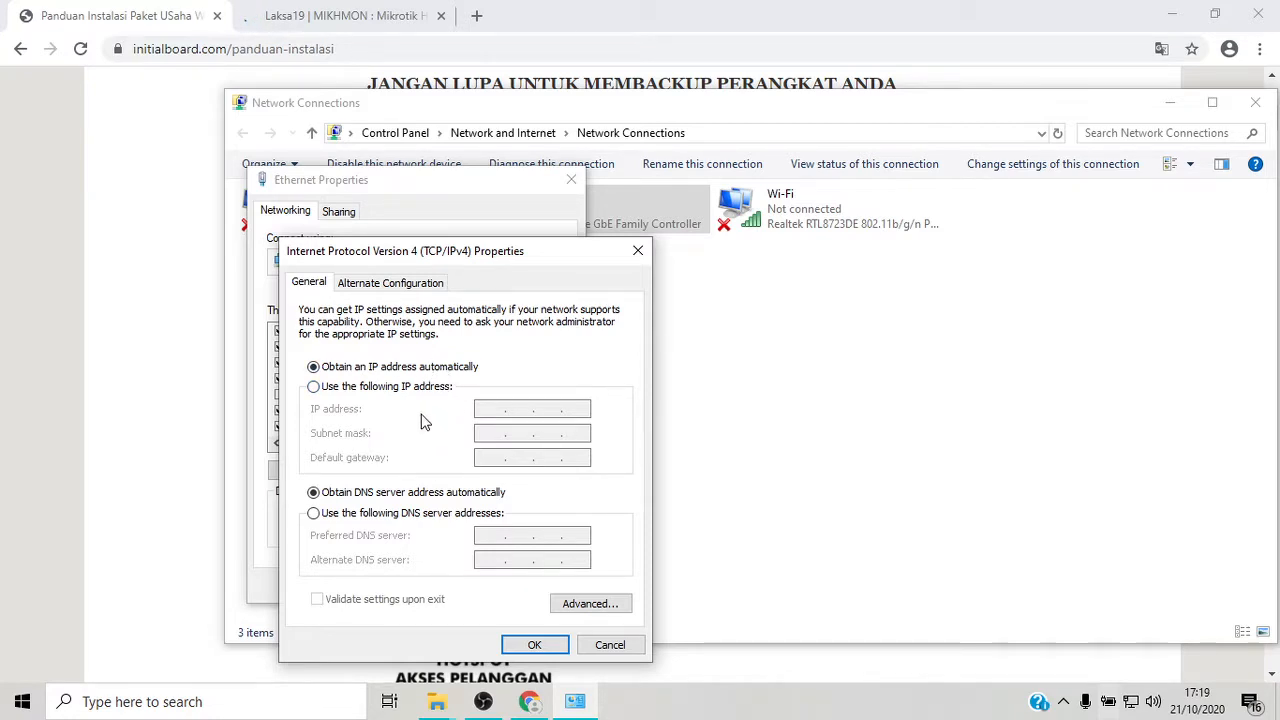
pyautogui.click(548, 644)
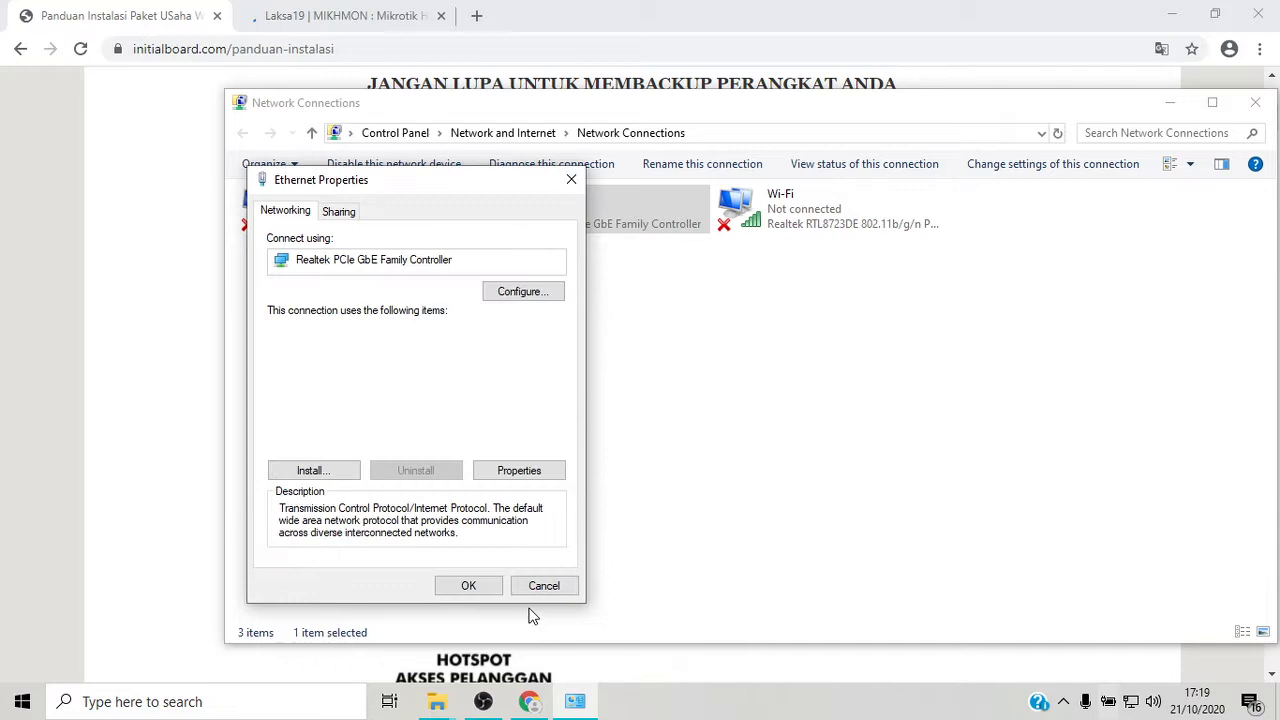
pyautogui.click(469, 586)
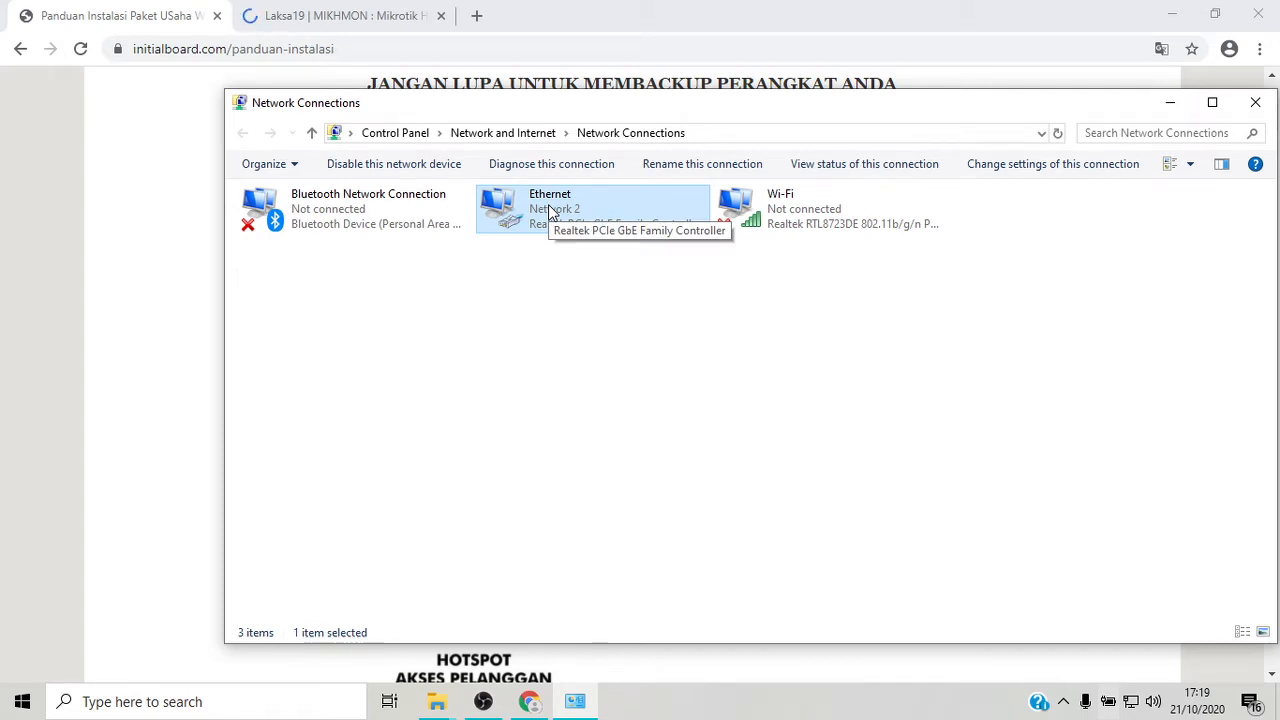
# - Return to the desktop and open the Mikhmon Server folder inside the extracted USAHA HOTSPOT folder
pyautogui.click(1172, 17)
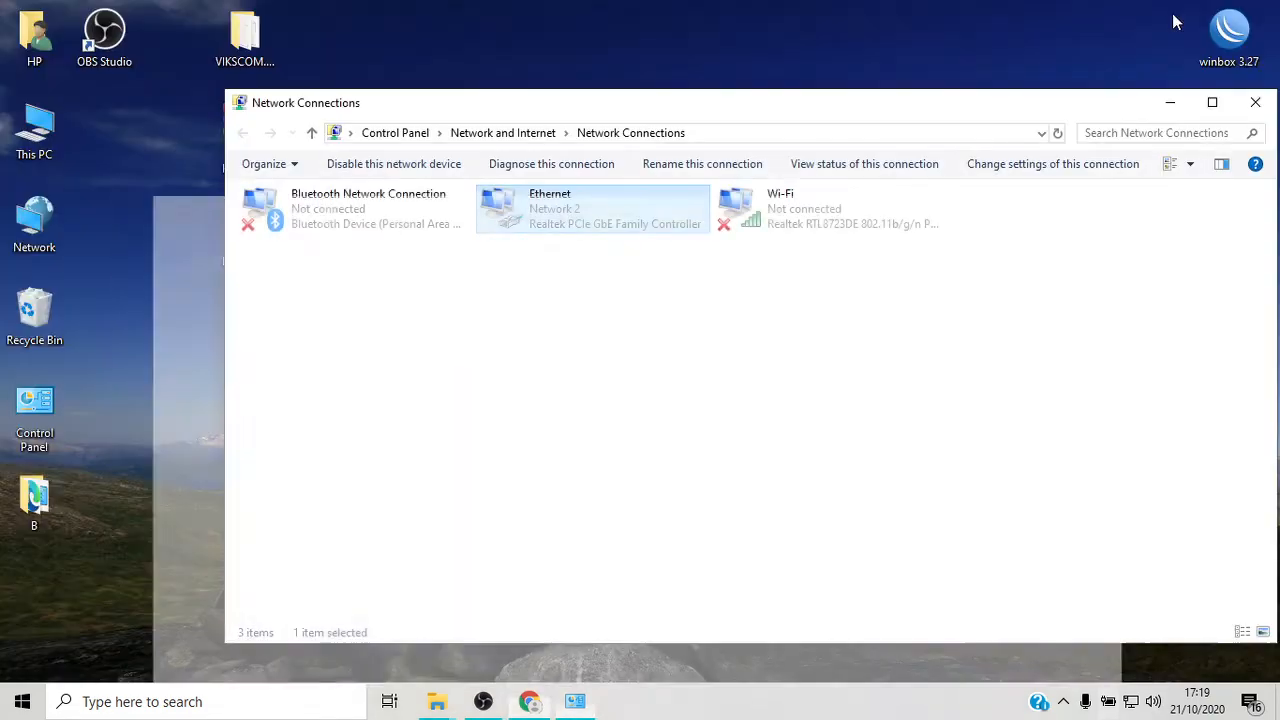
pyautogui.click(1170, 103)
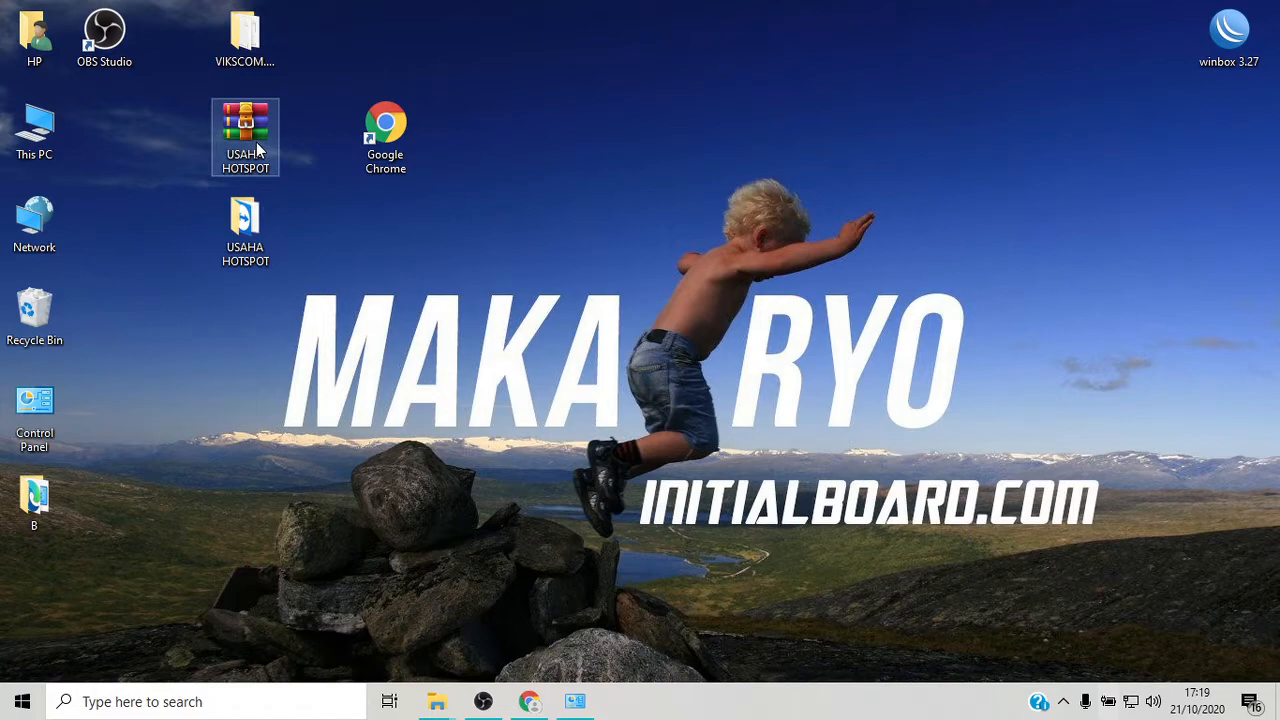
pyautogui.doubleClick(240, 230)
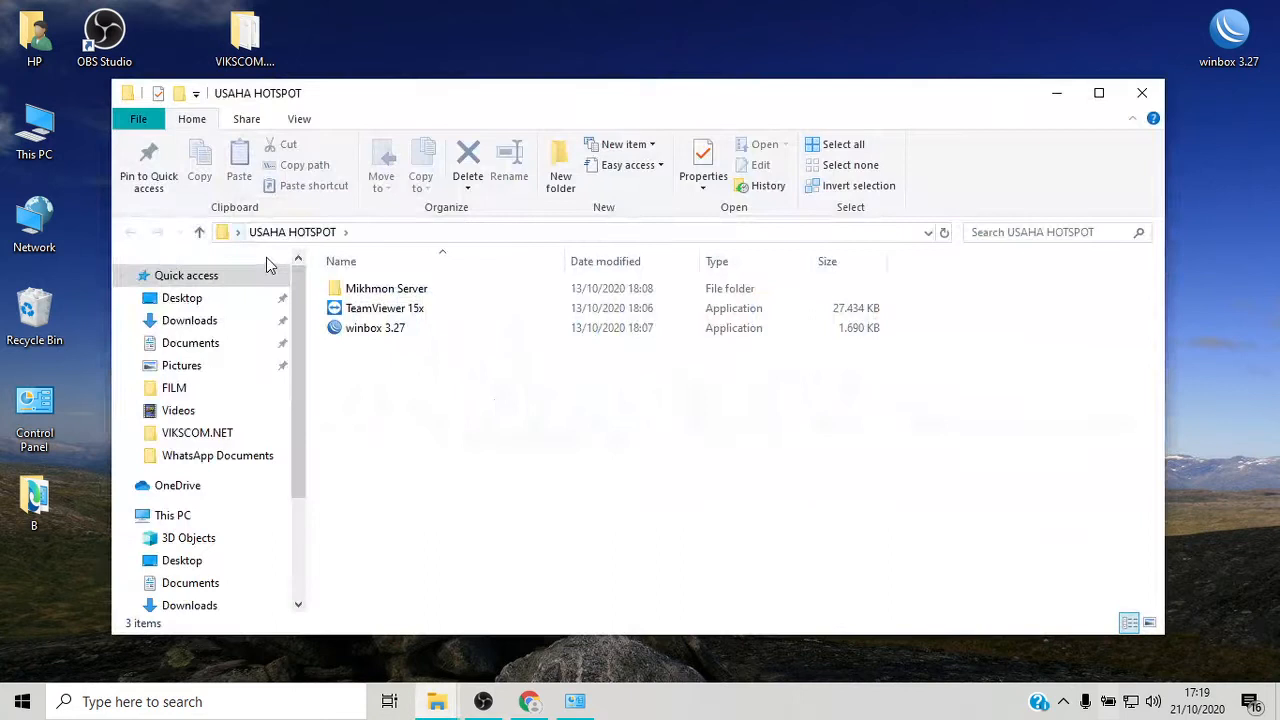
pyautogui.doubleClick(372, 290)
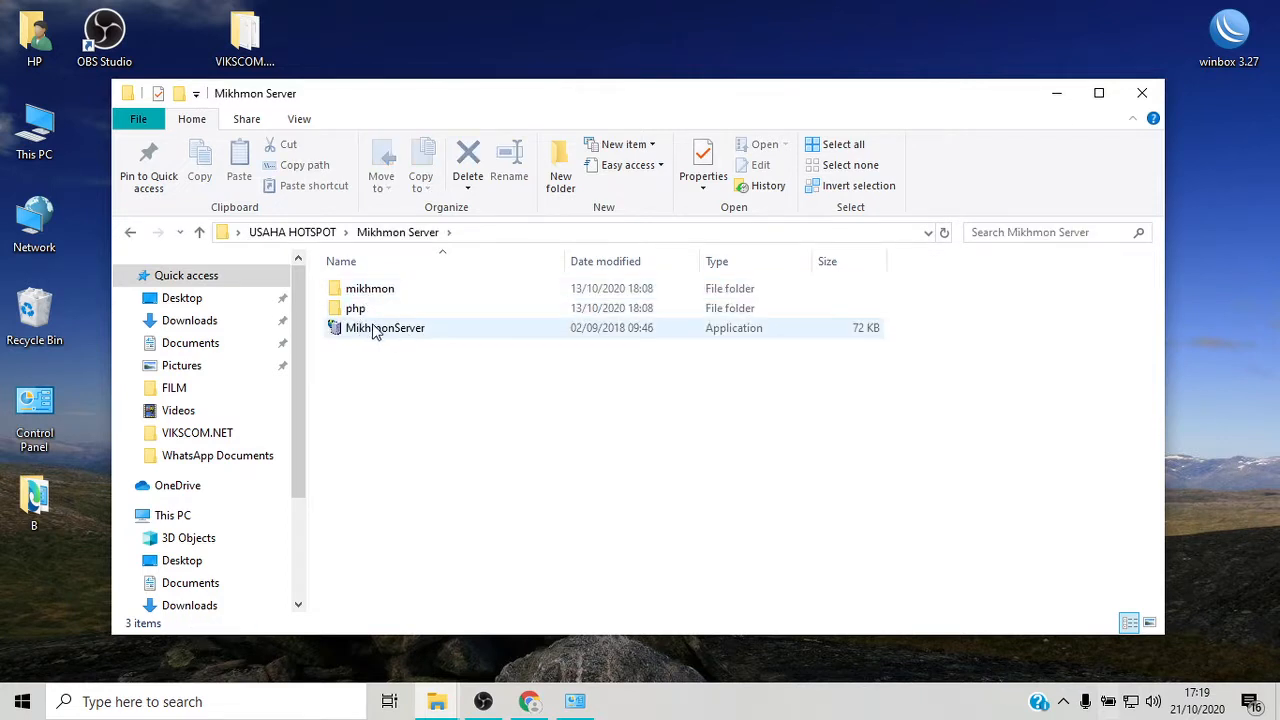
# - Launch the MikhmonServer application from the Mikhmon Server folder and minimize the folder window
pyautogui.click(368, 331)
pyautogui.doubleClick(368, 331)
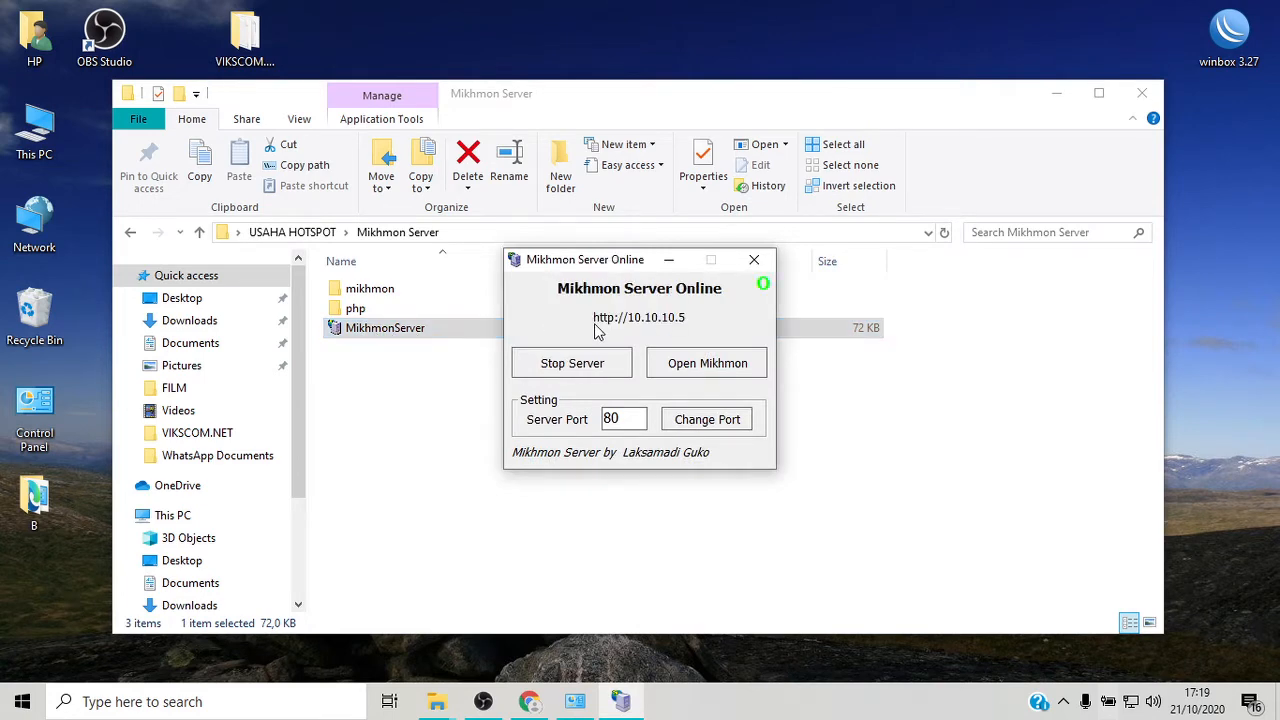
pyautogui.click(1052, 94)
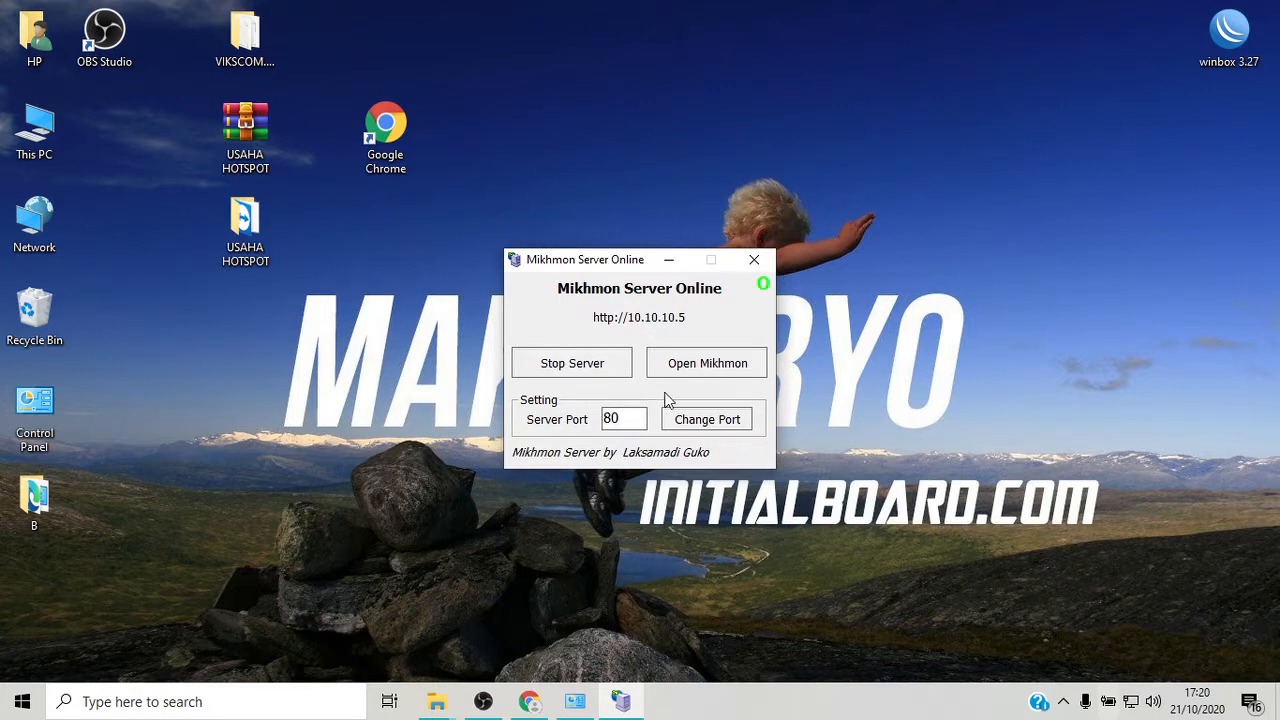
# - Stop and restart the Mikhmon server once, then stop it, set the server port to 777 and start it again
pyautogui.click(605, 366)
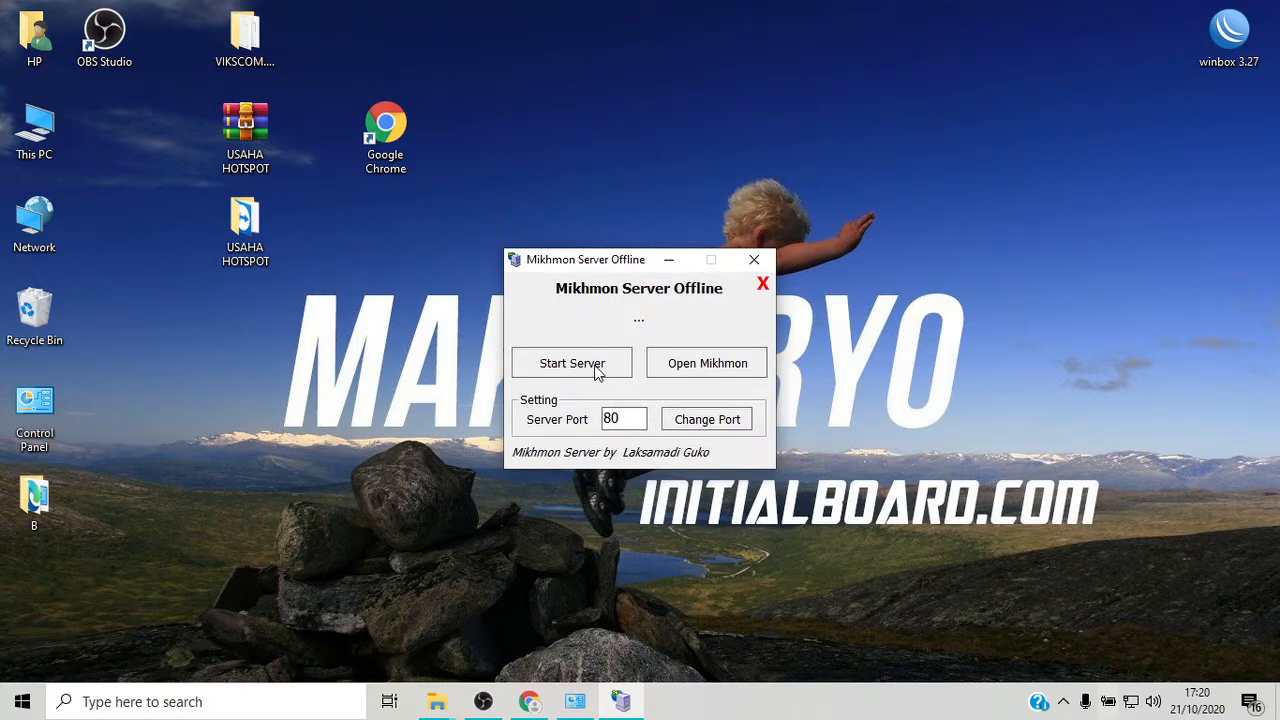
pyautogui.click(597, 372)
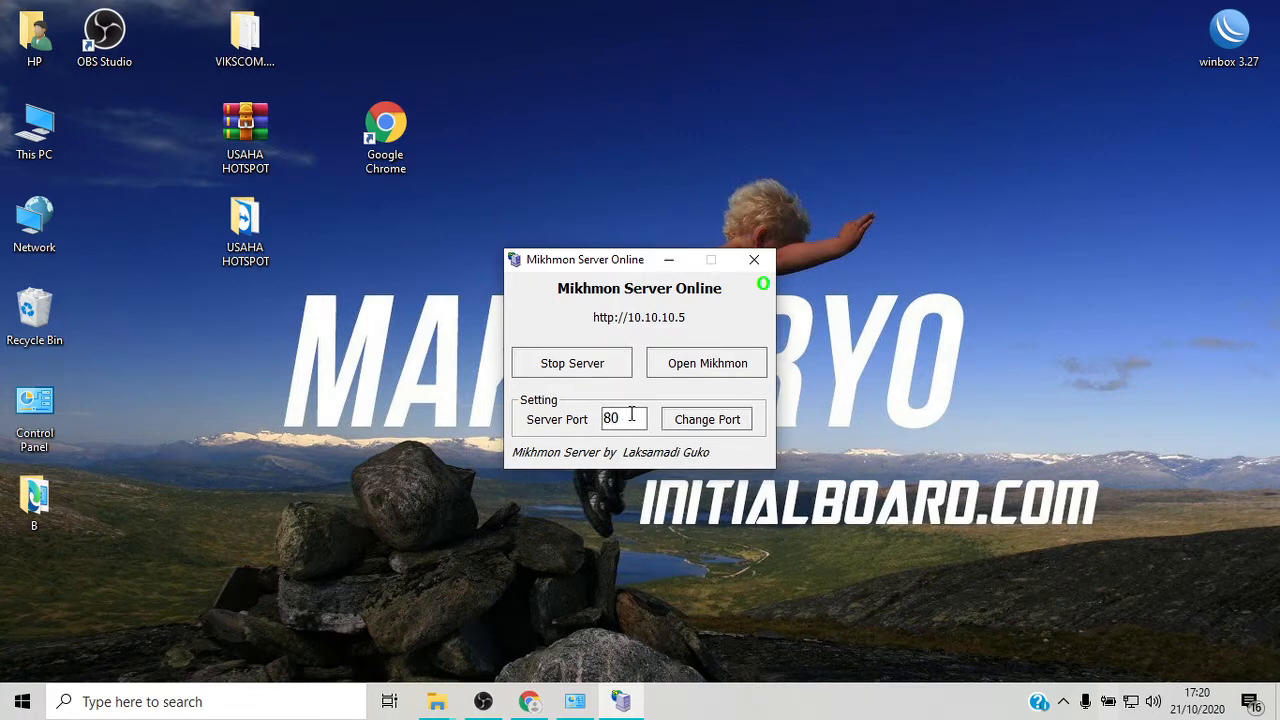
pyautogui.click(606, 370)
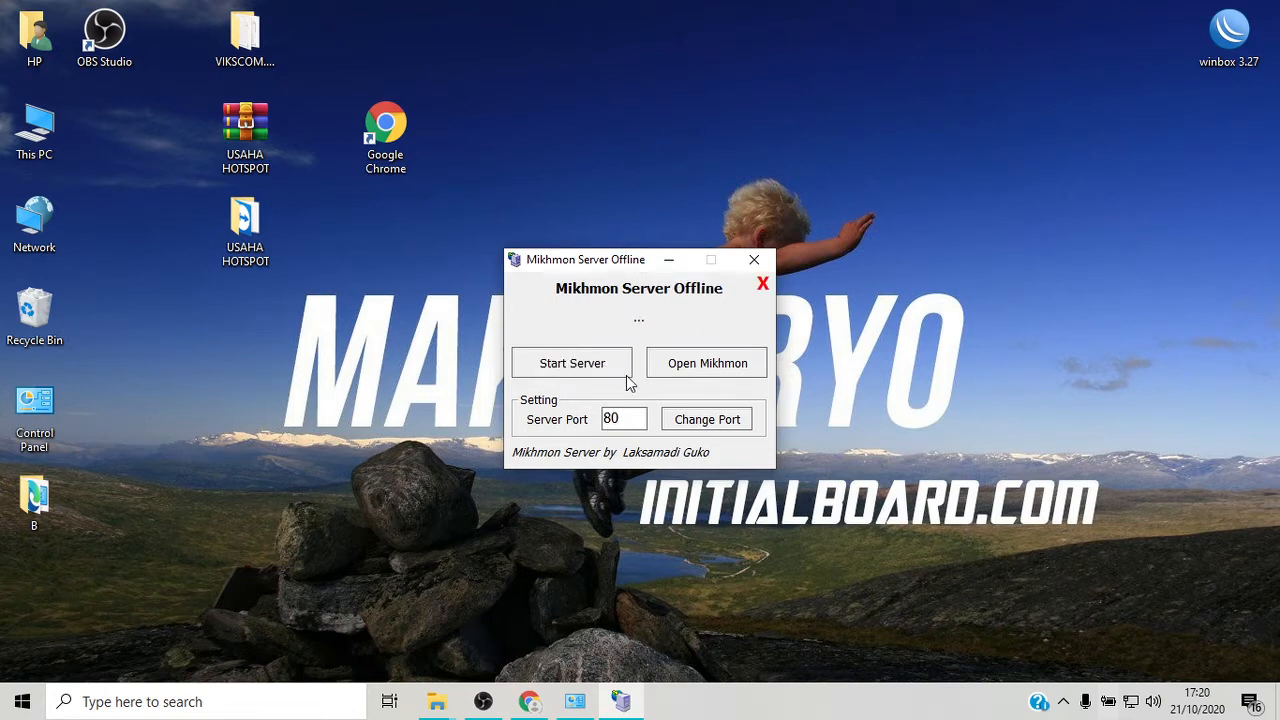
pyautogui.doubleClick(630, 418)
pyautogui.write('89')
pyautogui.press('BackSpace')
pyautogui.press('BackSpace')
pyautogui.write('777')
pyautogui.click(596, 364)
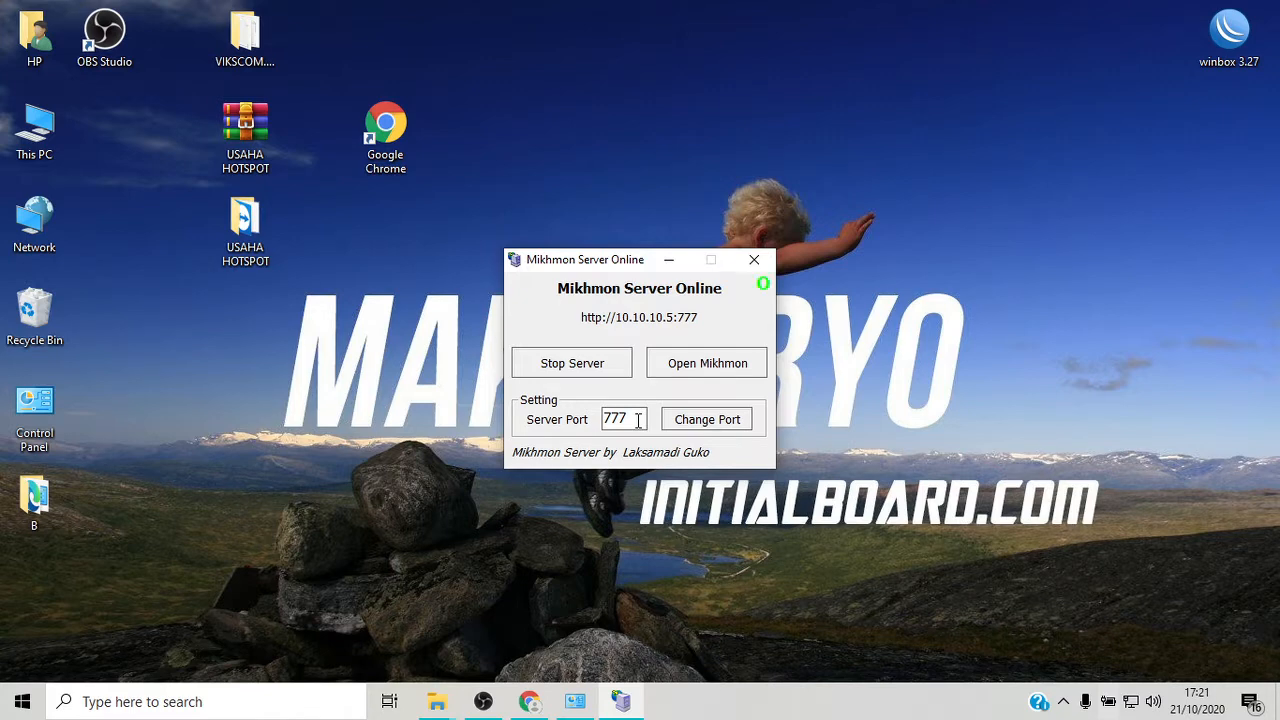
# - Set the Mikhmon server port back to 80 with the server stopped, restart it and move its window aside
pyautogui.click(564, 367)
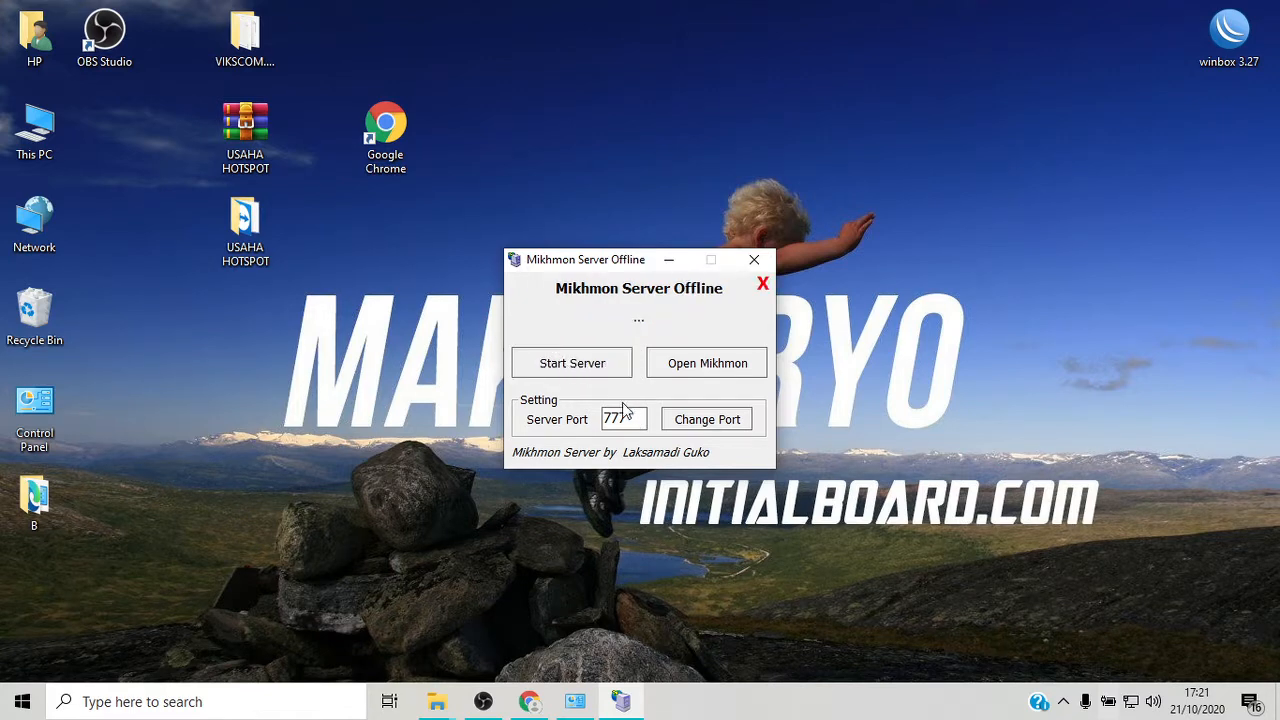
pyautogui.moveTo(634, 418); pyautogui.dragTo(596, 413)
pyautogui.write('80')
pyautogui.click(741, 420)
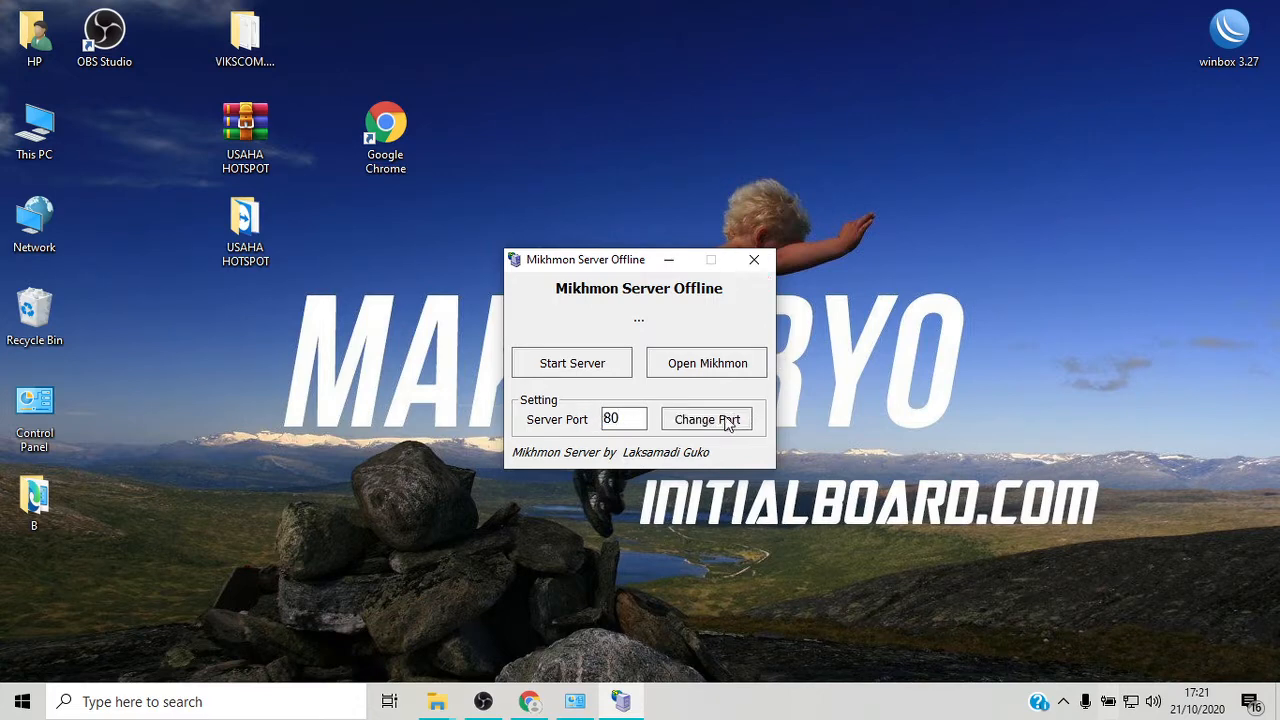
pyautogui.click(603, 370)
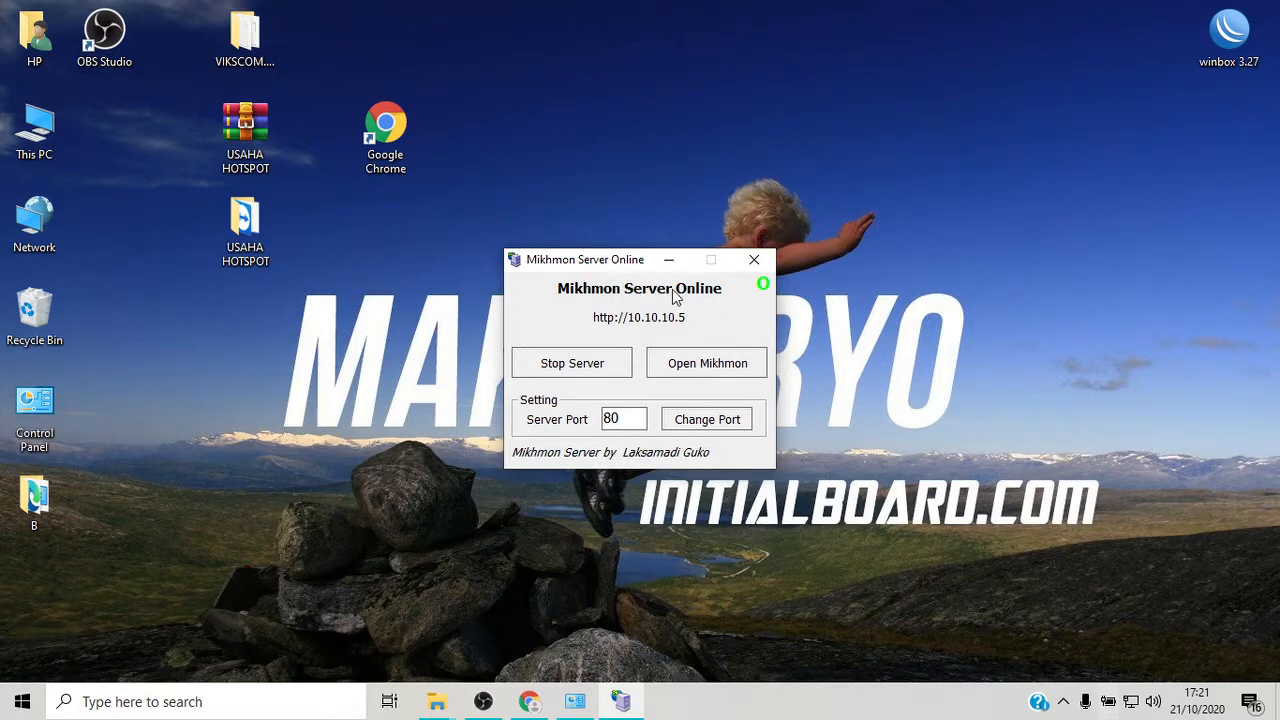
pyautogui.moveTo(603, 266); pyautogui.dragTo(831, 193)
# - Switch to Chrome, load Mikhmon at 10.10.10.5 in a new tab and start adding a new router
pyautogui.moveTo(533, 703)
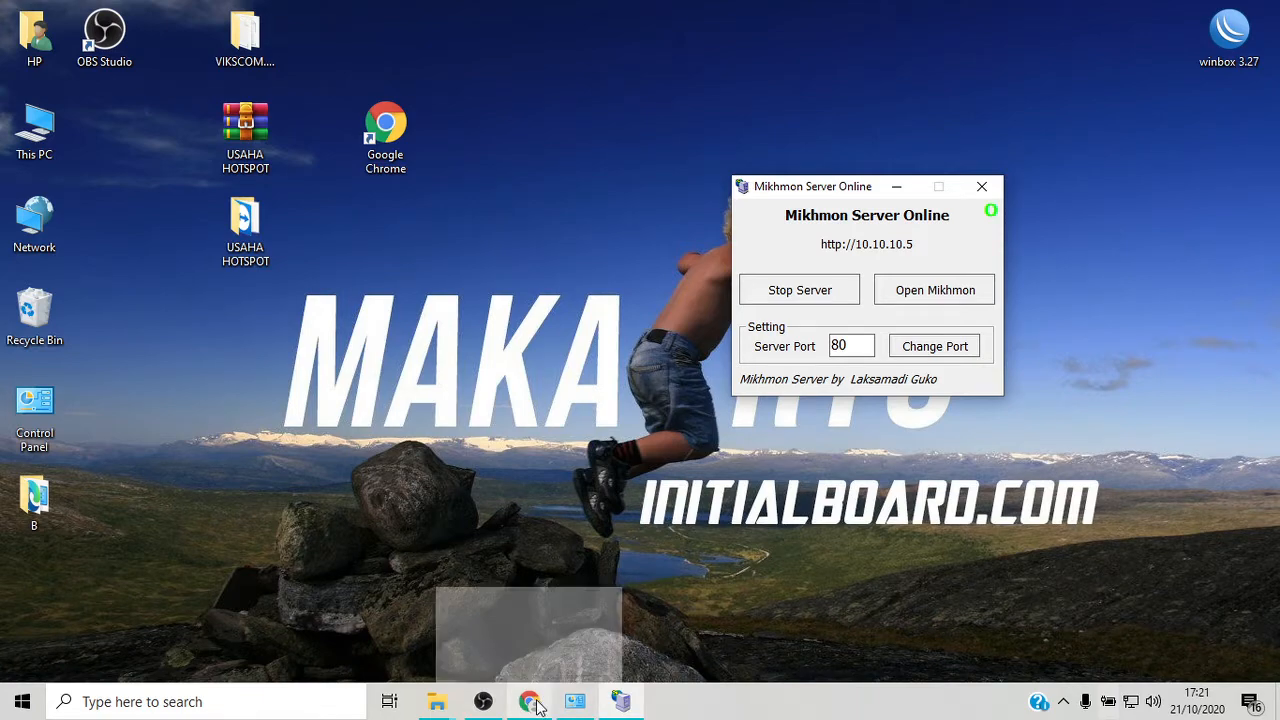
pyautogui.click(535, 703)
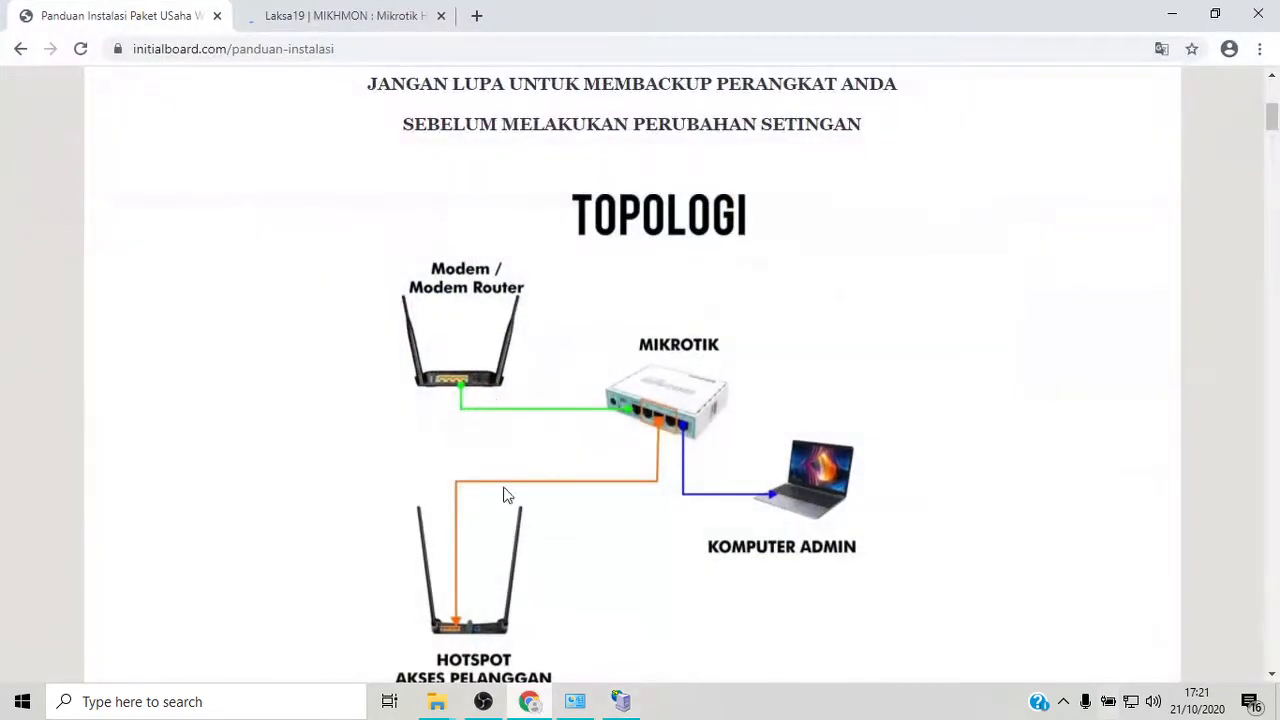
pyautogui.click(478, 17)
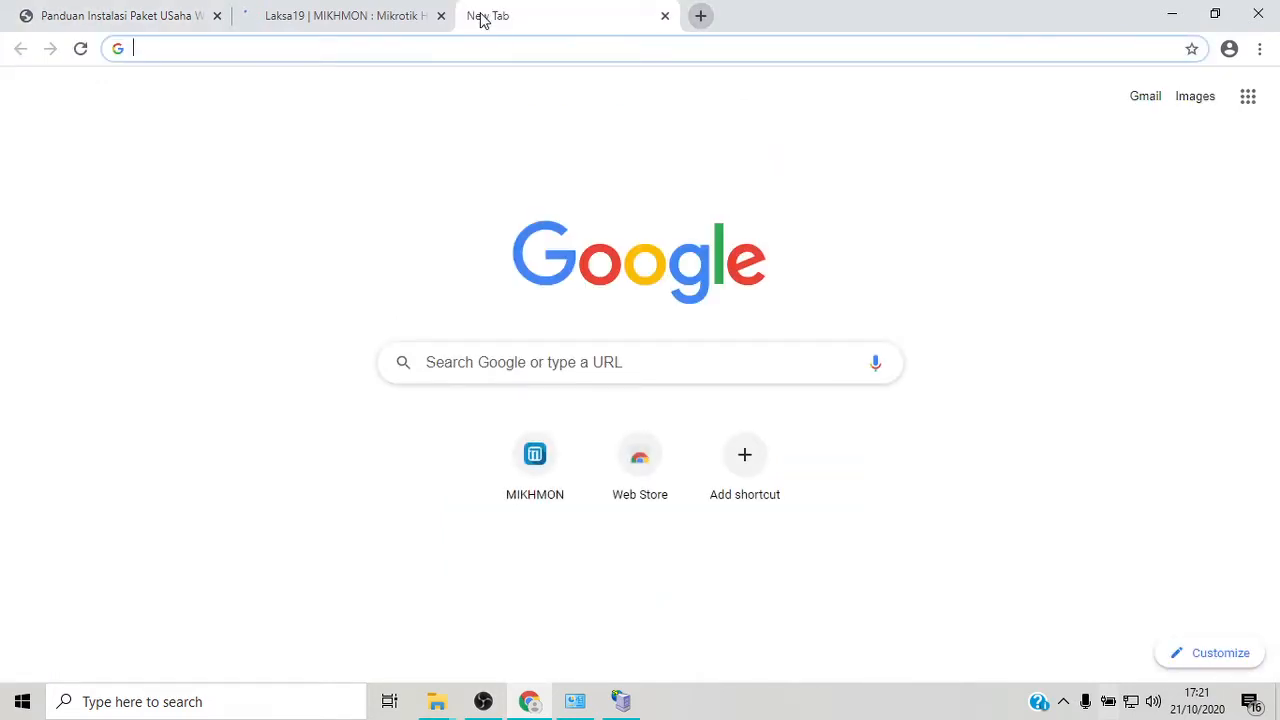
pyautogui.write('10.10.10.')
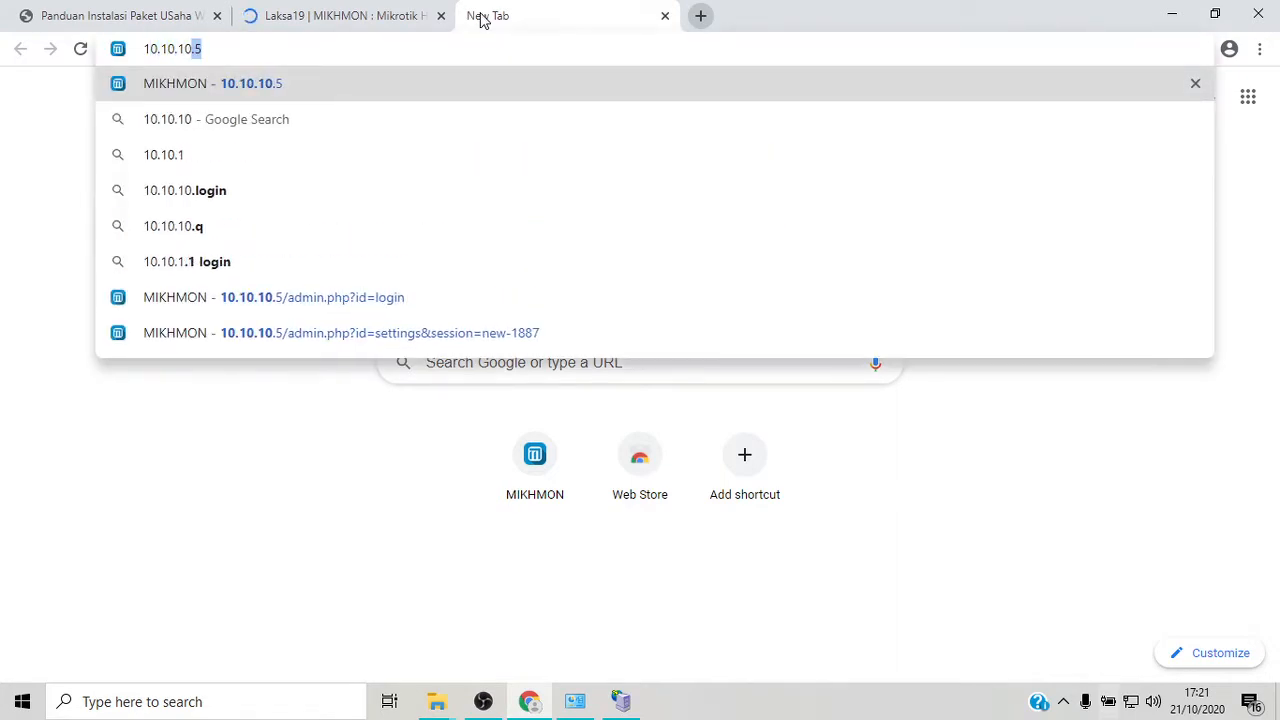
pyautogui.write('5')
pyautogui.press('Return')
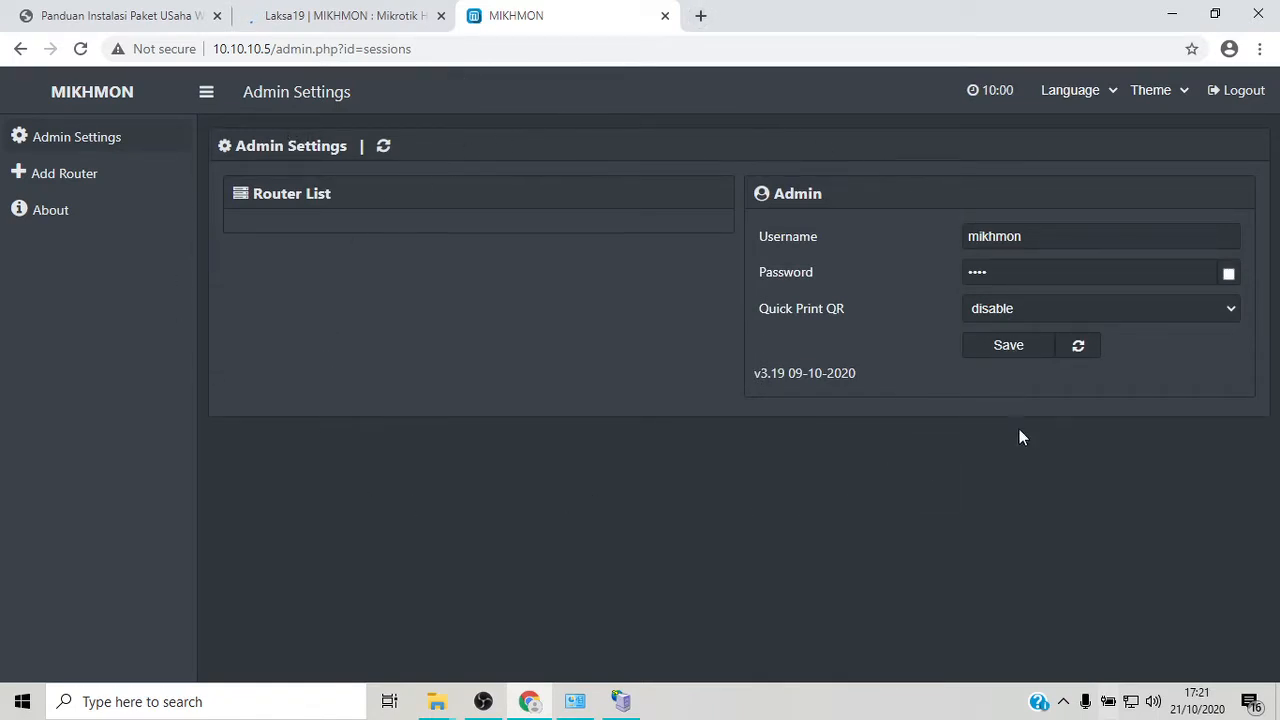
pyautogui.click(128, 178)
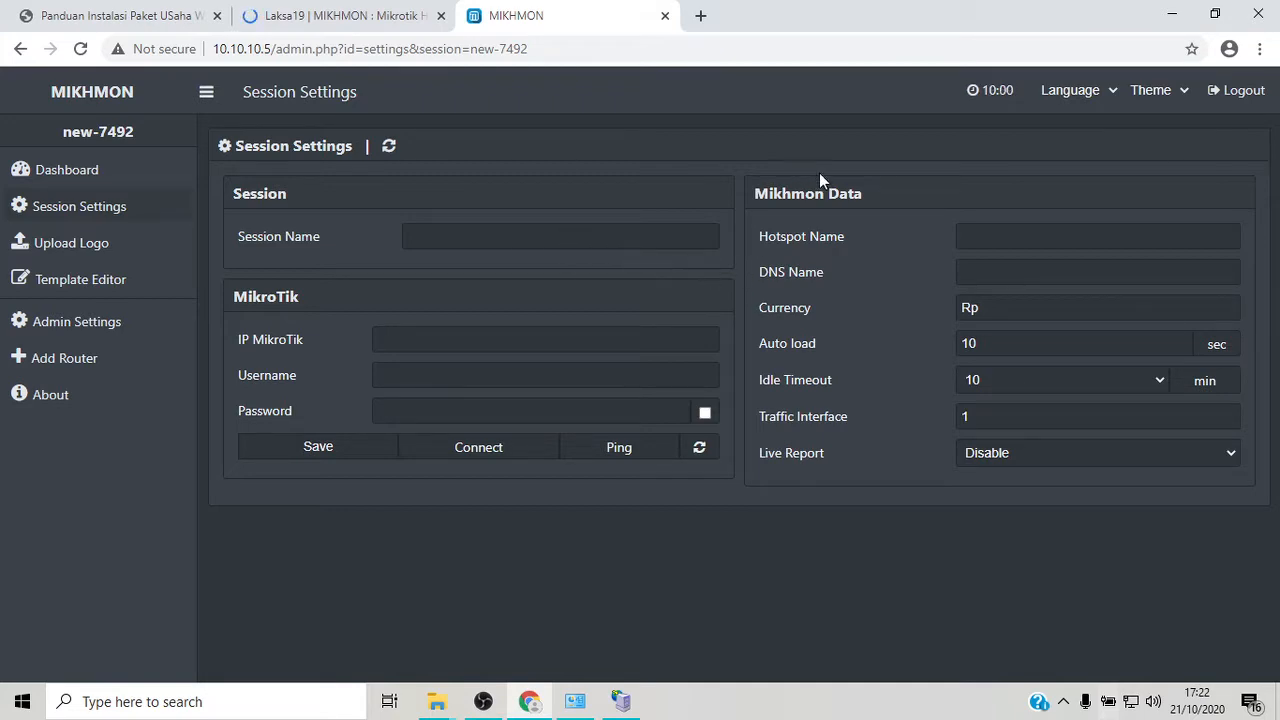
# - Minimize the browser, place the VIKSCOM.NET folder beside the Google Chrome shortcut on the desktop and open it
pyautogui.click(1170, 21)
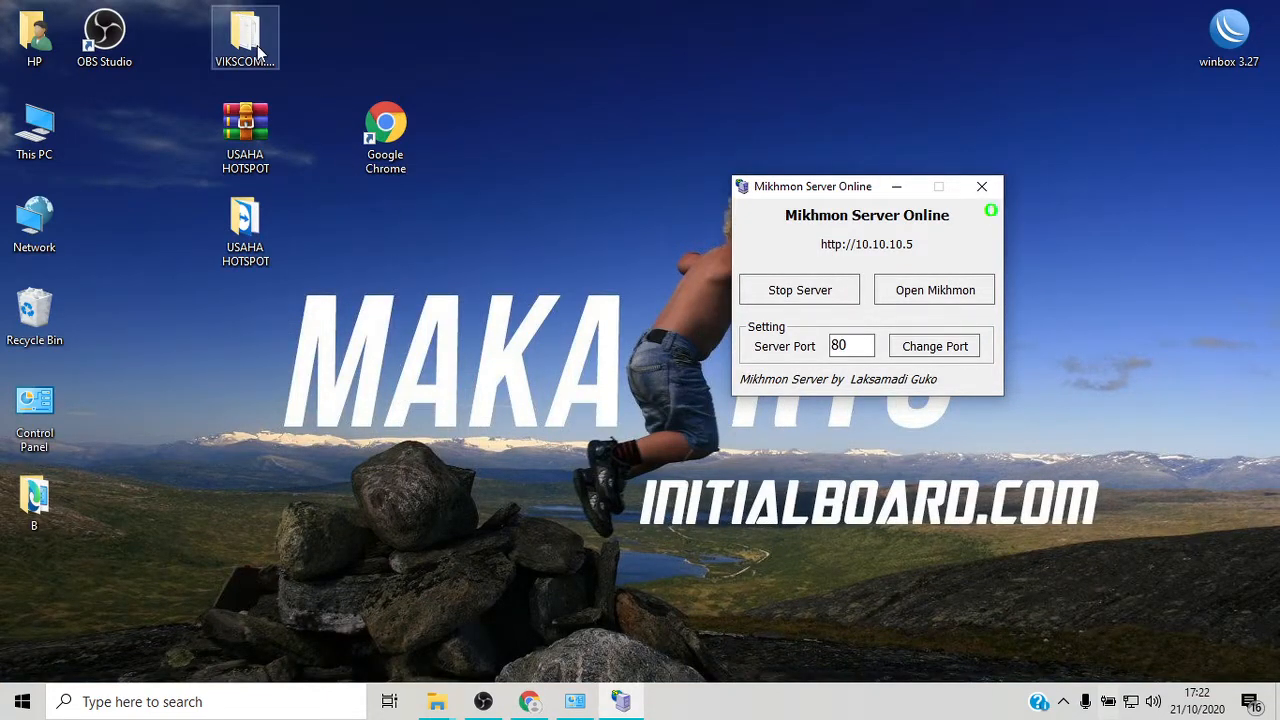
pyautogui.moveTo(257, 47); pyautogui.dragTo(494, 178)
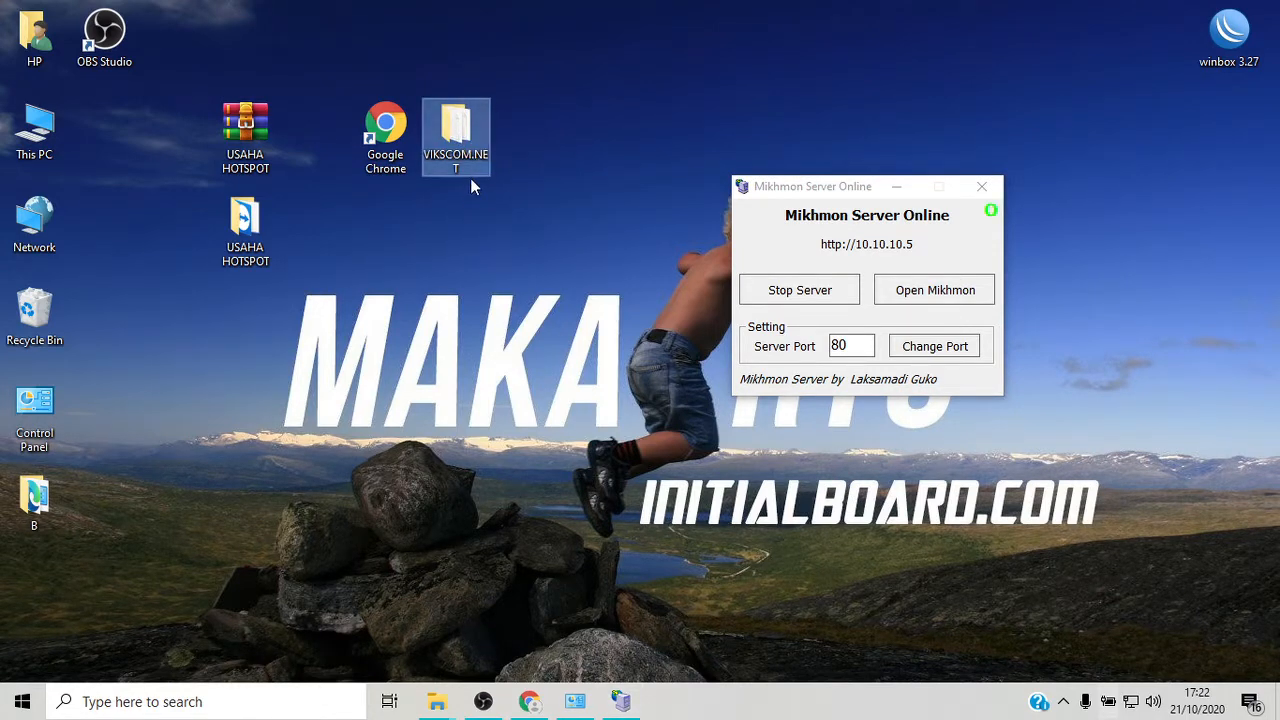
pyautogui.doubleClick(470, 148)
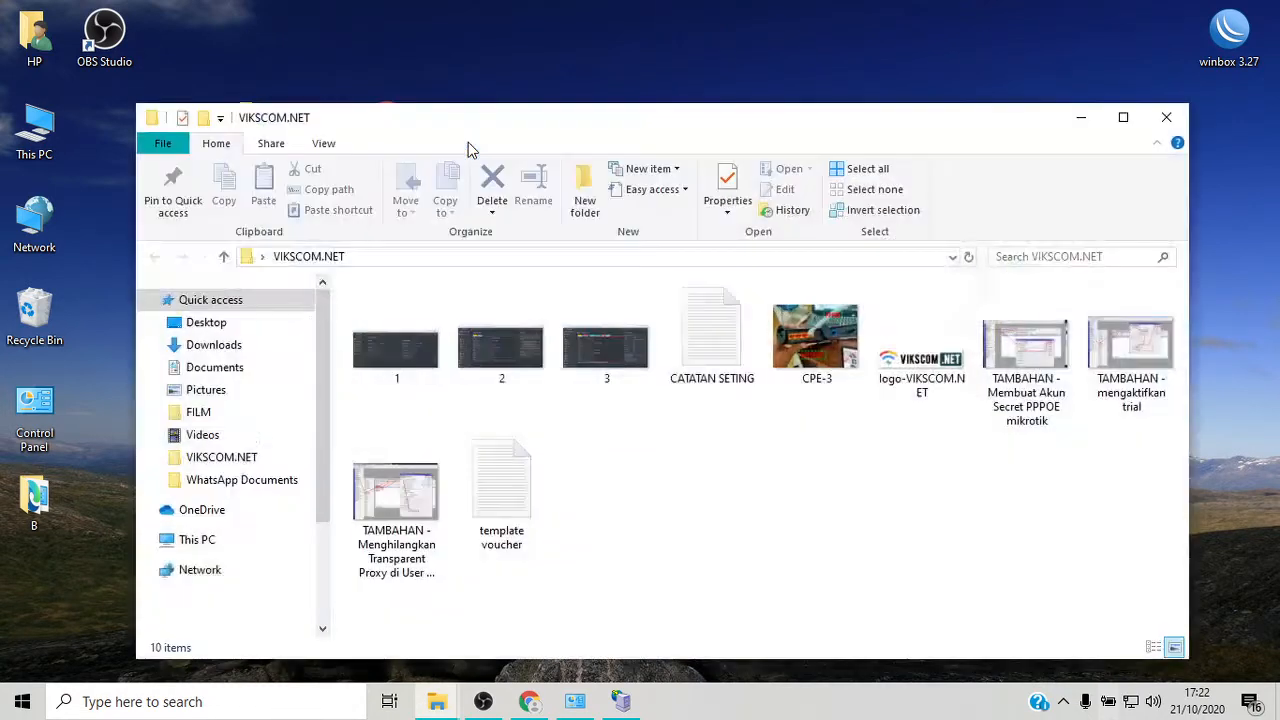
# - Go through images 1, 2 and 3, CATATAN SETING and template voucher in the VIKSCOM.NET folder, then minimize its window
pyautogui.click(392, 338)
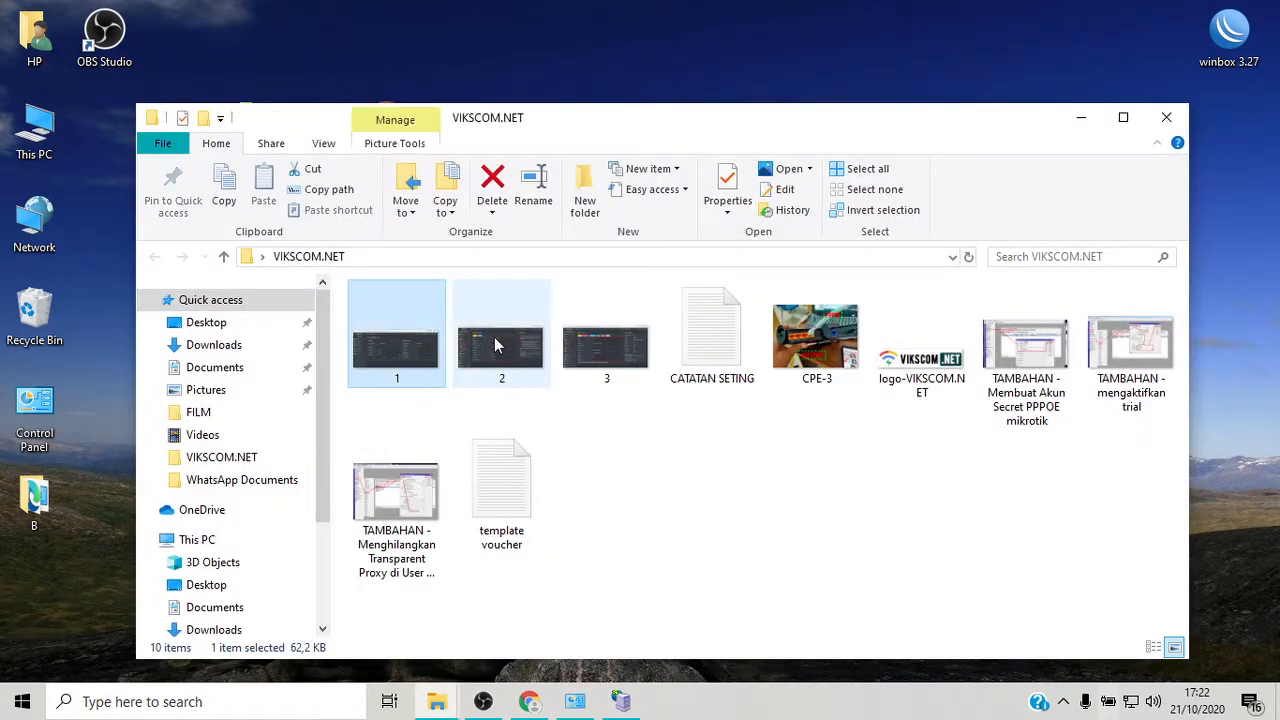
pyautogui.click(490, 346)
pyautogui.click(594, 346)
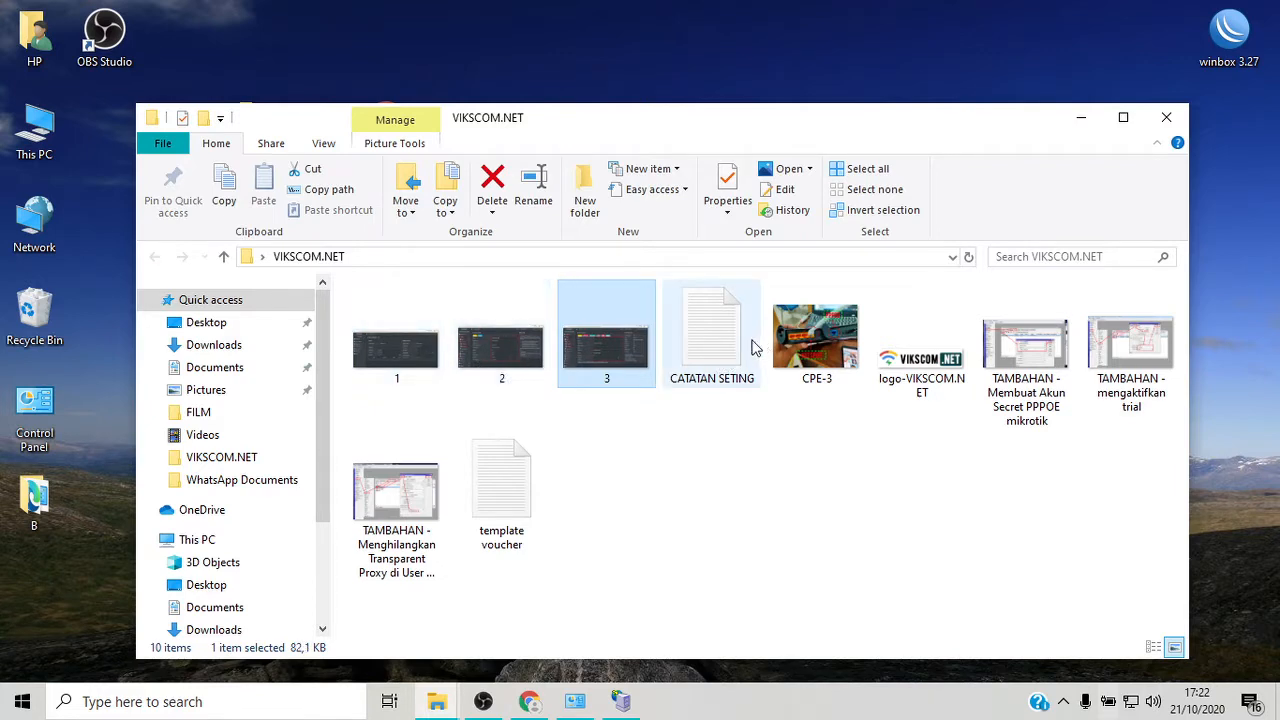
pyautogui.click(682, 388)
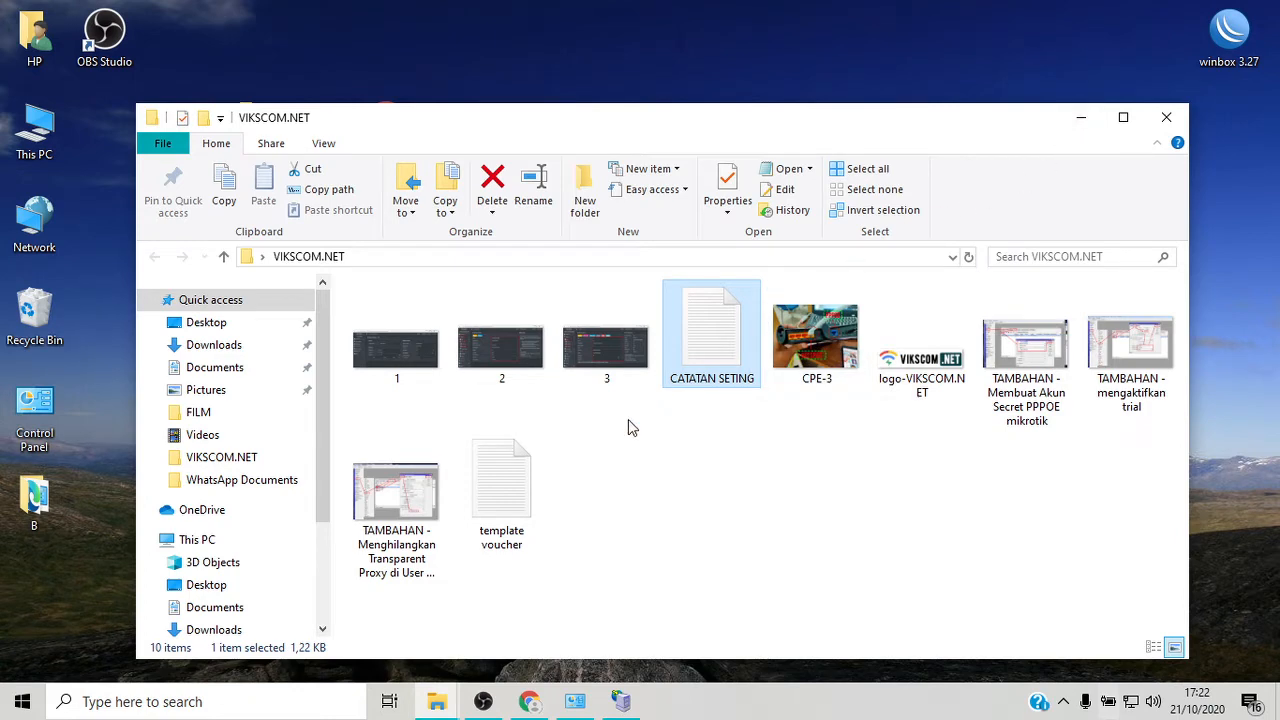
pyautogui.click(496, 503)
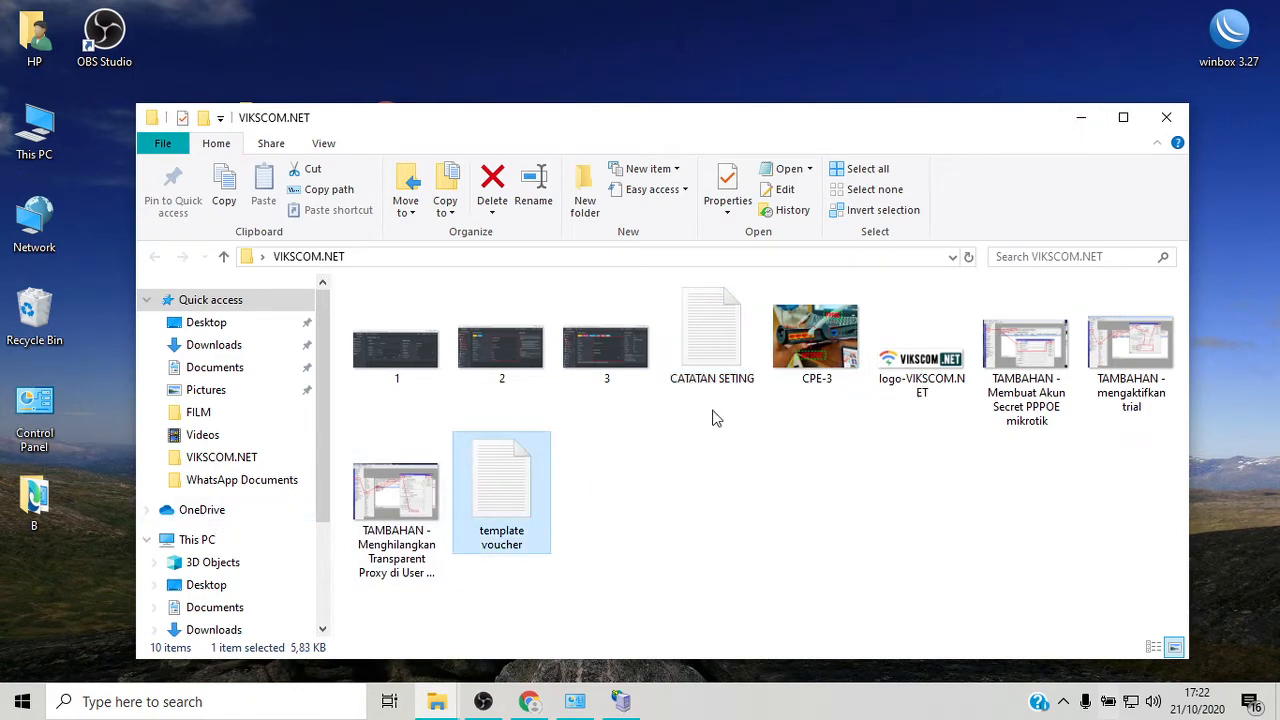
pyautogui.click(1083, 121)
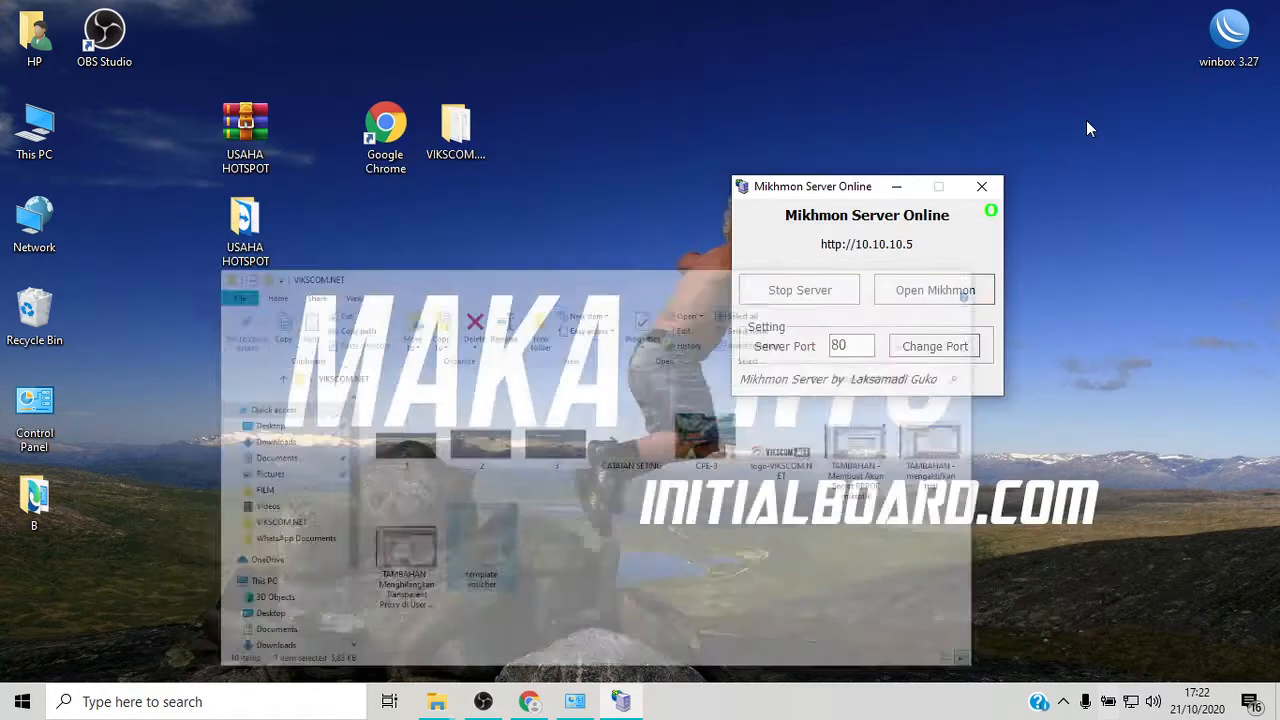
# - Return to Mikhmon's Session Settings in Chrome and enter VIKSCOM as the session name
pyautogui.click(529, 701)
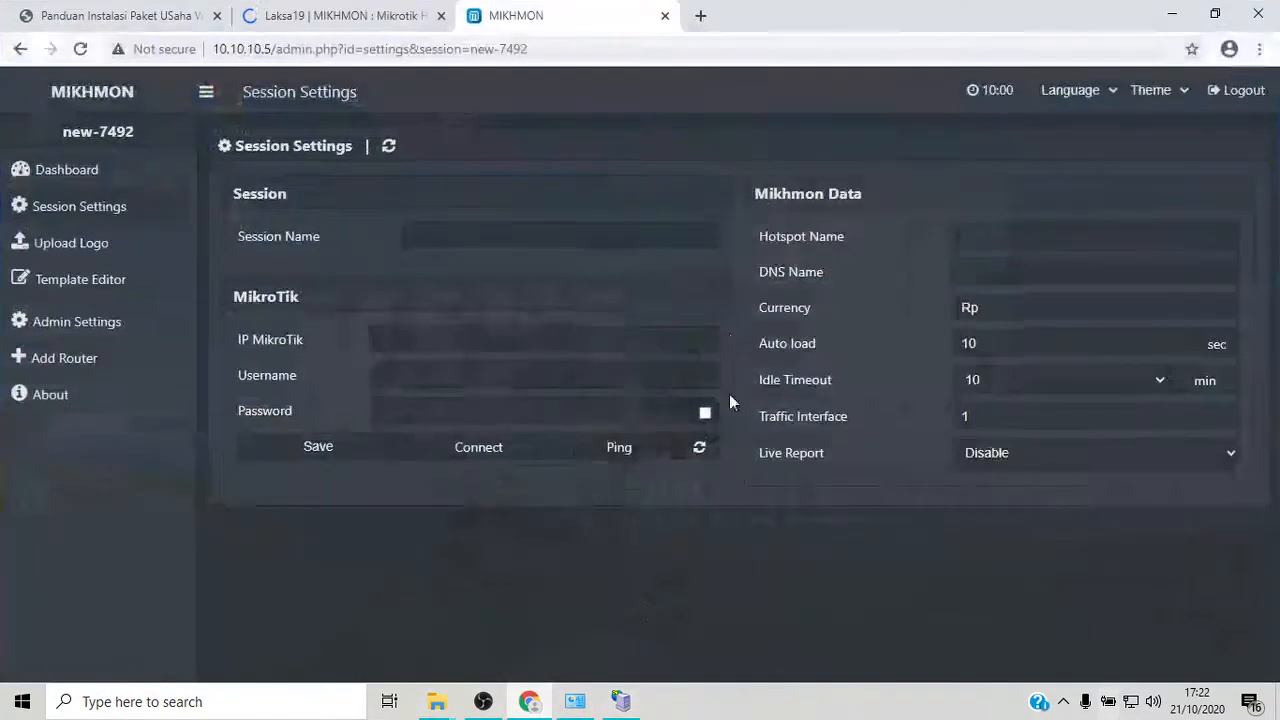
pyautogui.click(444, 234)
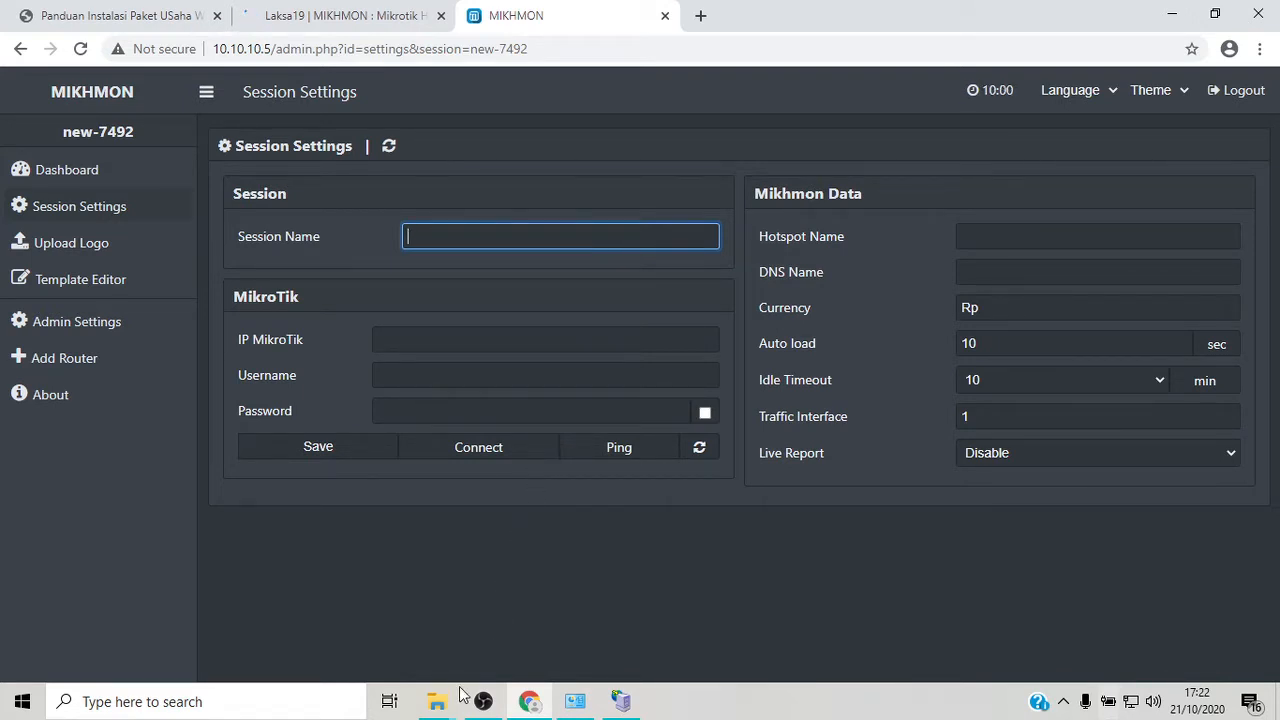
pyautogui.moveTo(450, 708)
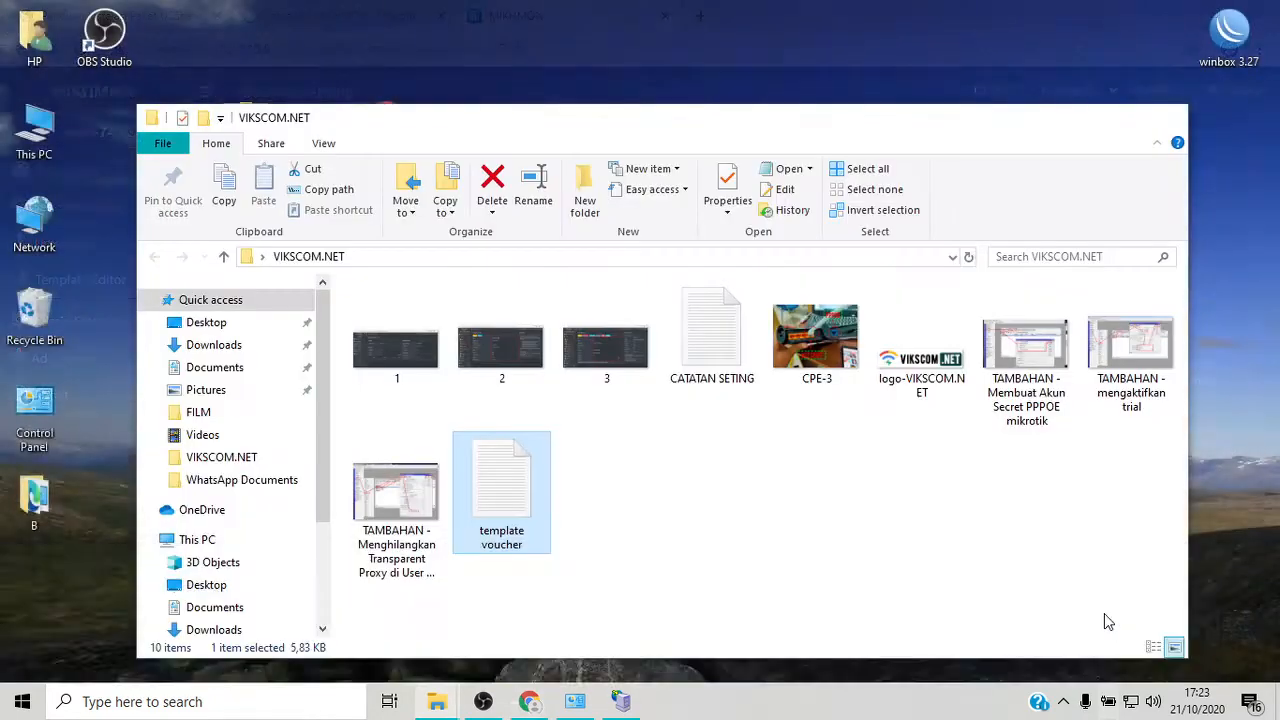
pyautogui.click(1107, 620)
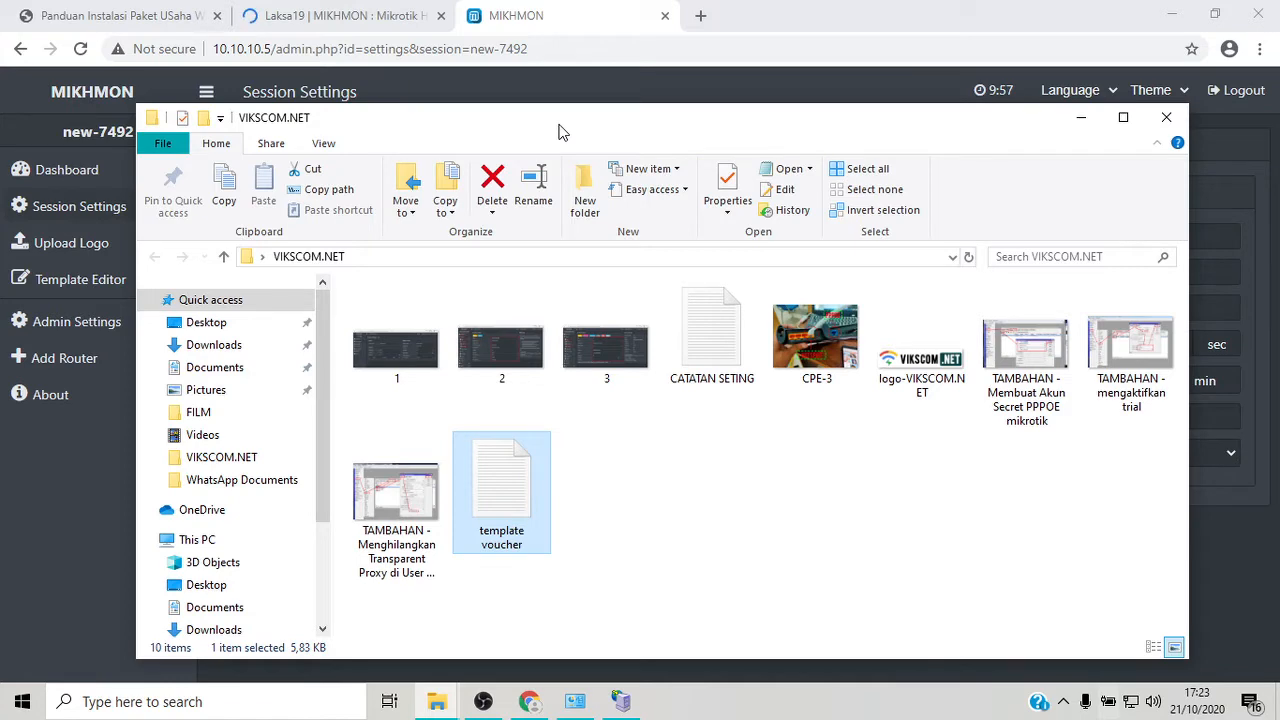
pyautogui.moveTo(560, 131); pyautogui.dragTo(657, 421)
pyautogui.click(457, 229)
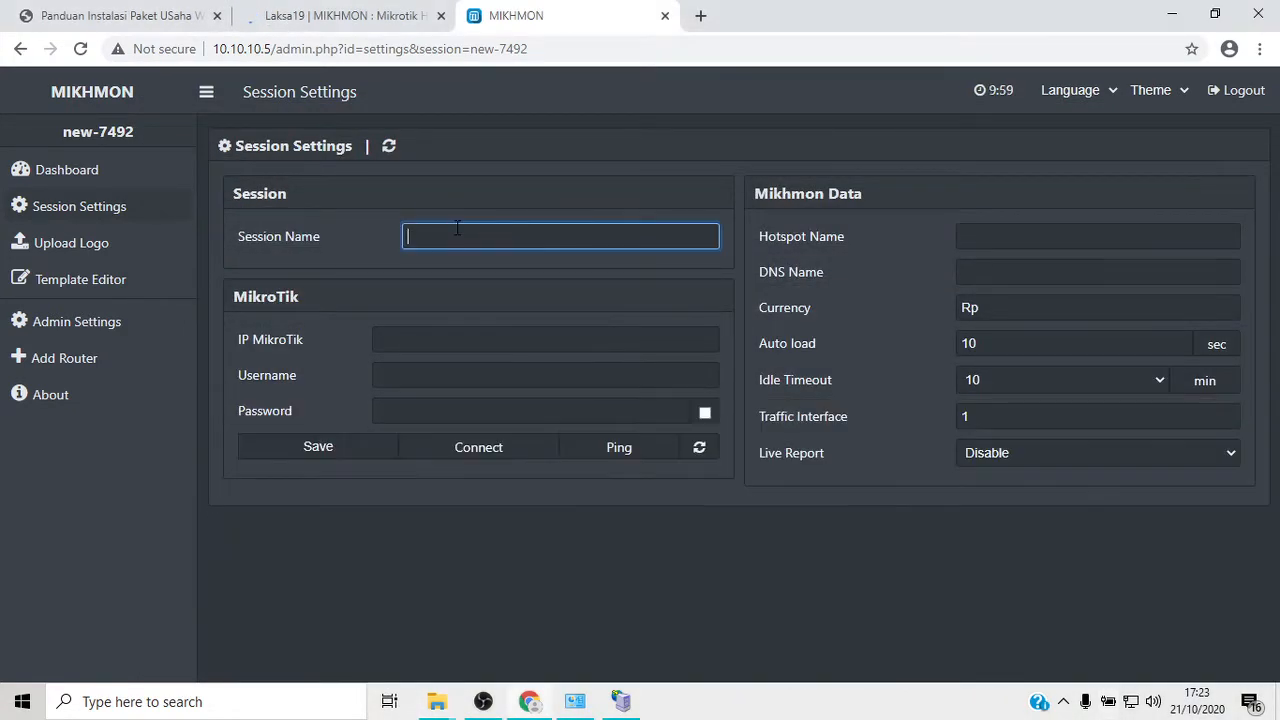
pyautogui.write('VIKSCOM')
# - Minimize the folder and browser windows and copy the name of the VIKSCOM.NET folder on the desktop
pyautogui.click(440, 700)
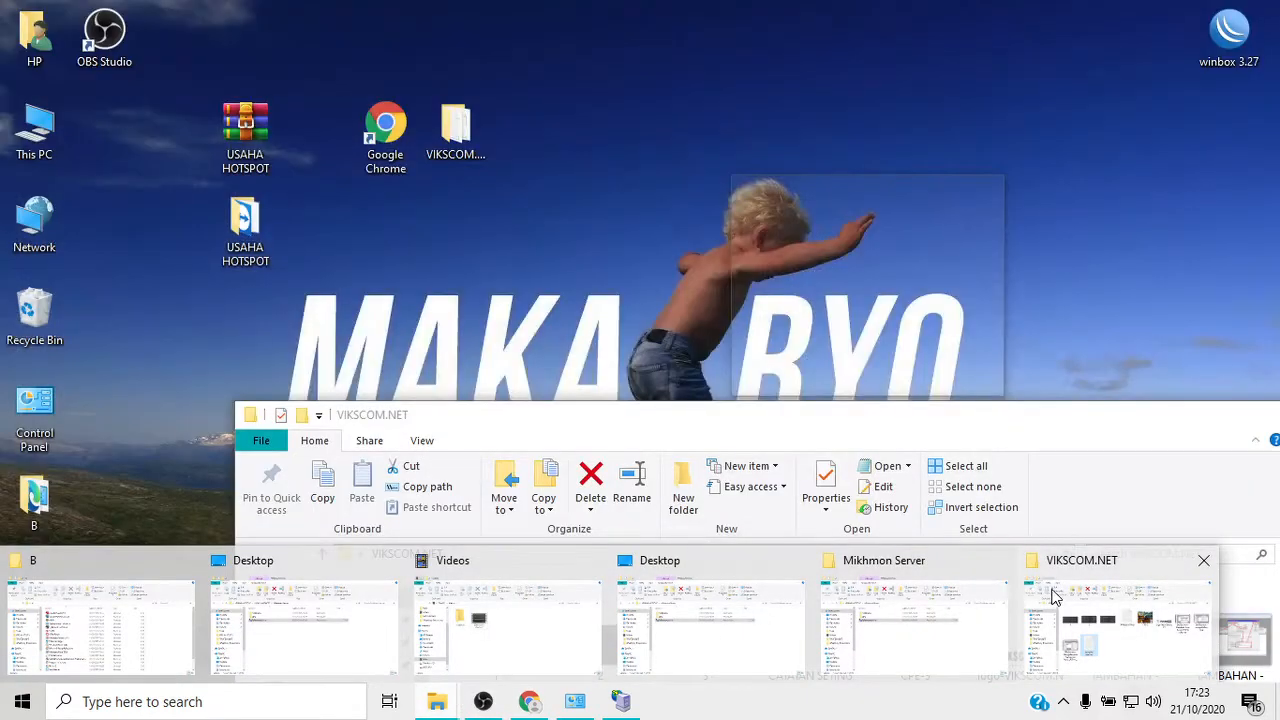
pyautogui.click(1050, 597)
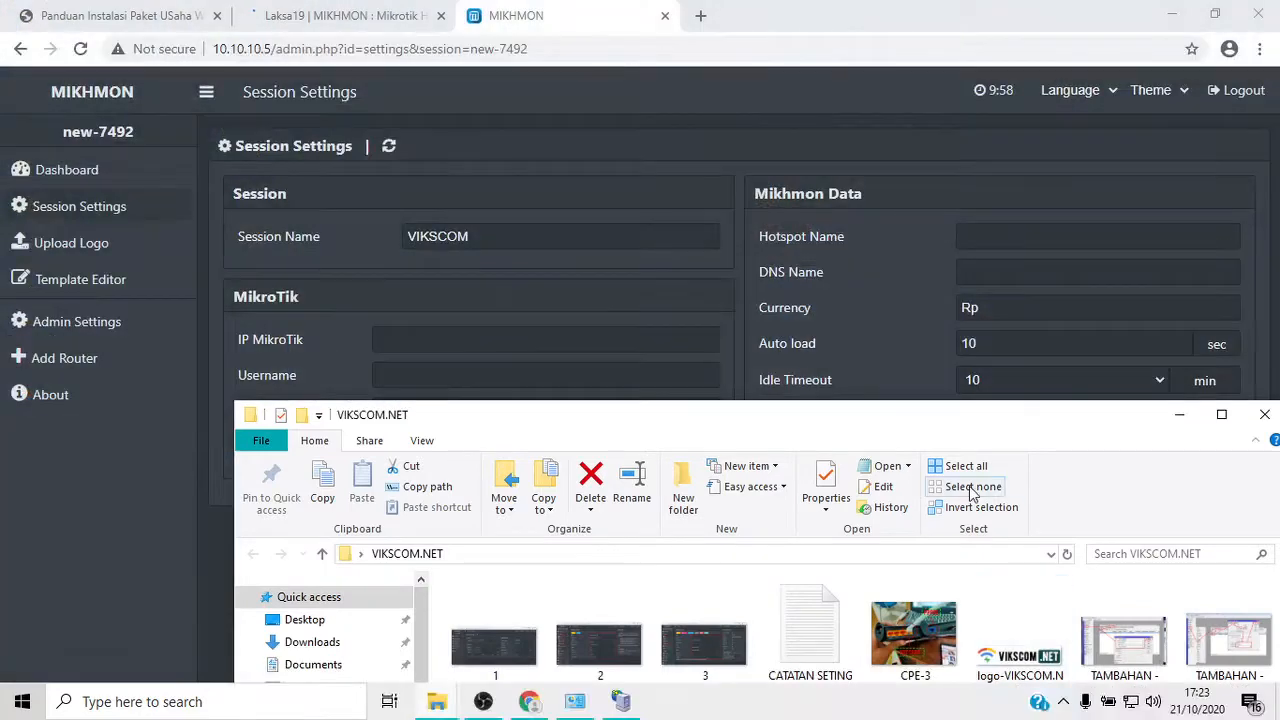
pyautogui.click(1179, 414)
pyautogui.click(1173, 15)
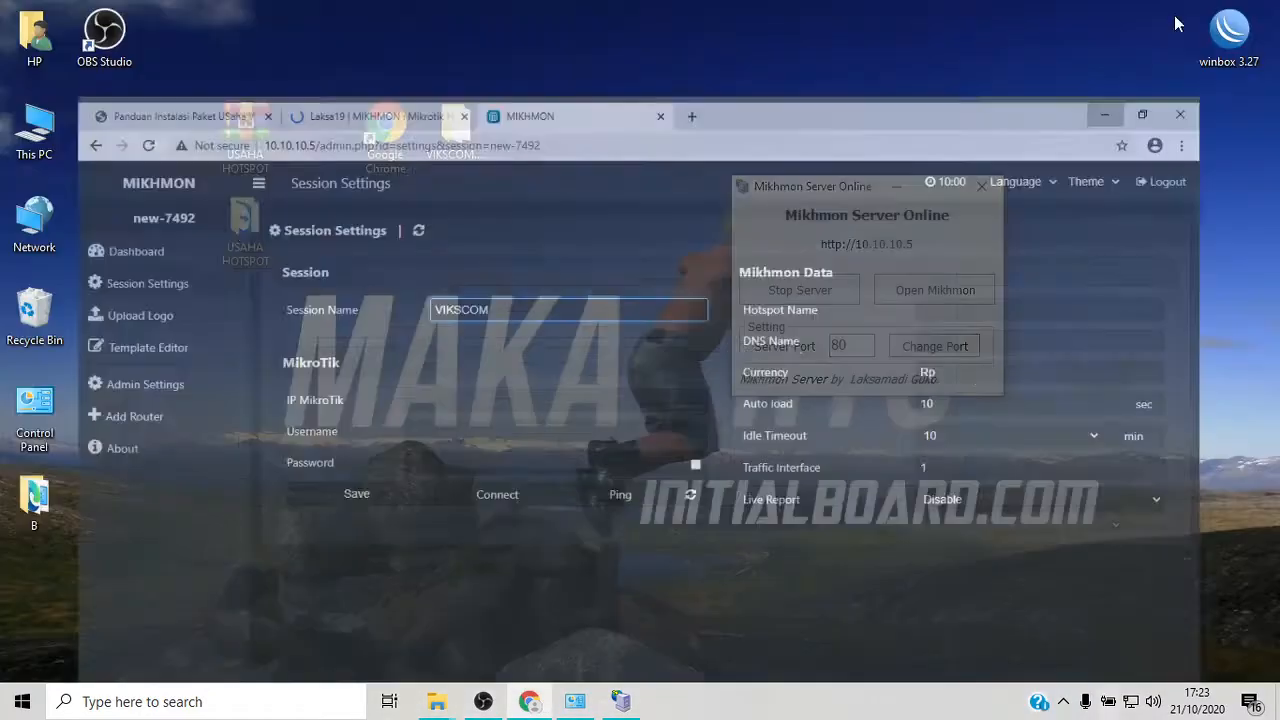
pyautogui.click(458, 132)
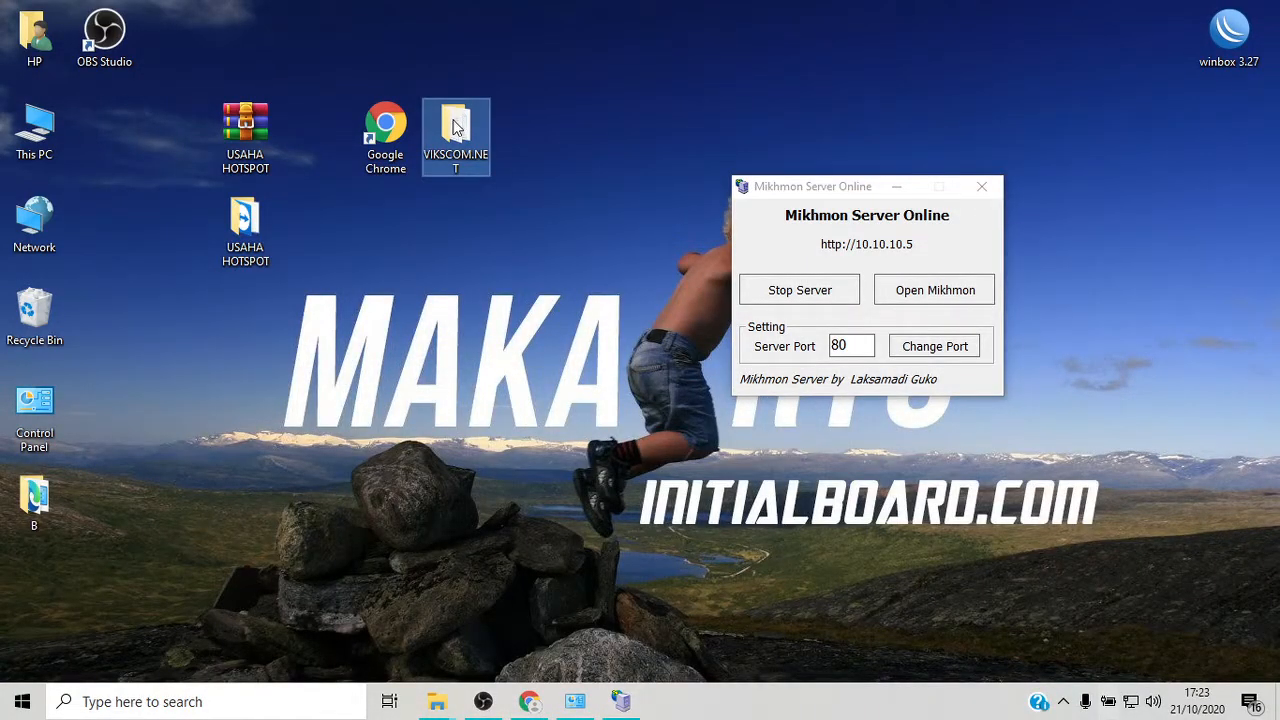
pyautogui.rightClick(458, 137)
pyautogui.click(521, 636)
pyautogui.hotkey('ctrl', 'c')
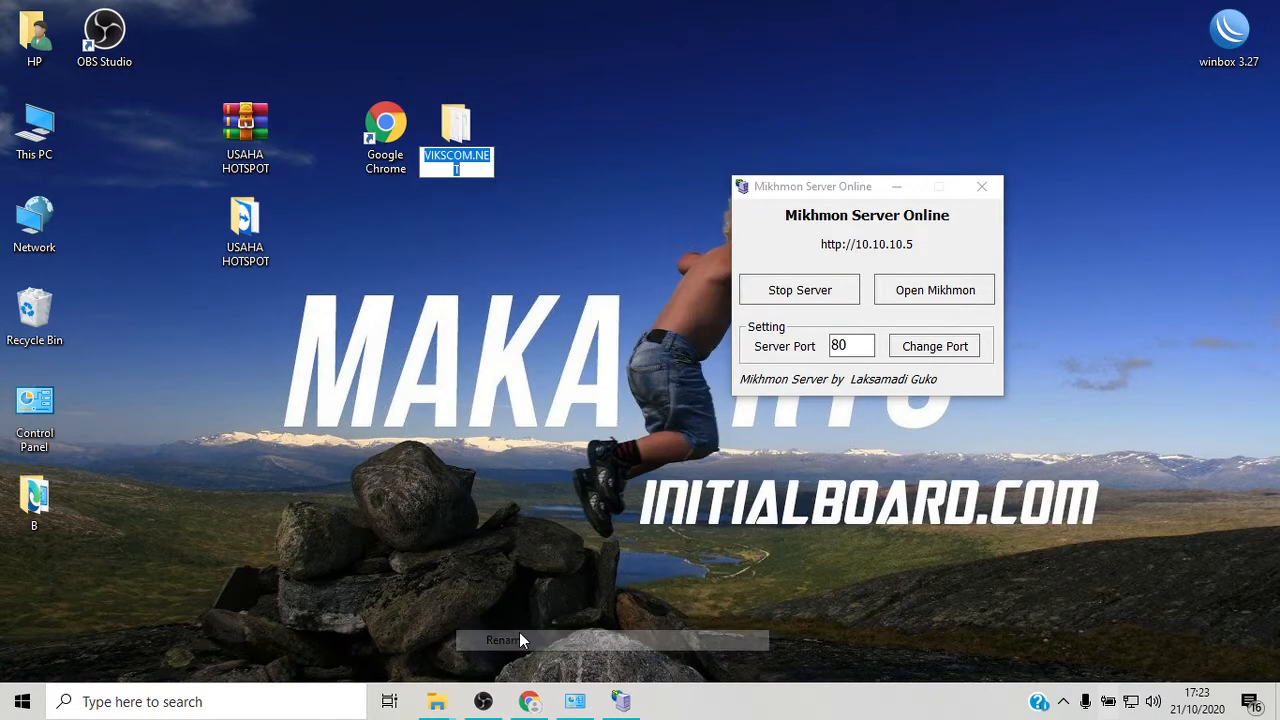
pyautogui.click(620, 590)
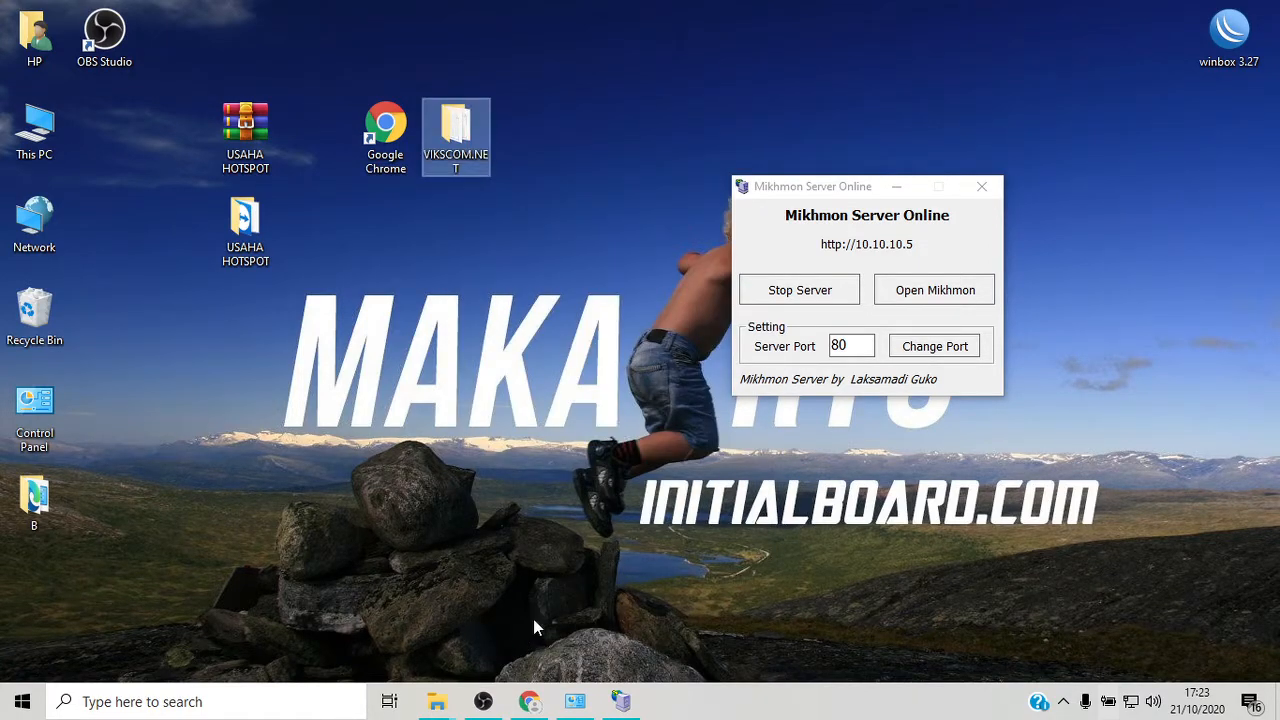
# - Return to Mikhmon's Session Settings in Chrome and set the session name to VIKSCOM.NET and the MikroTik IP to 10.10.10.1
pyautogui.click(530, 702)
pyautogui.hotkey('ctrl', 'a')
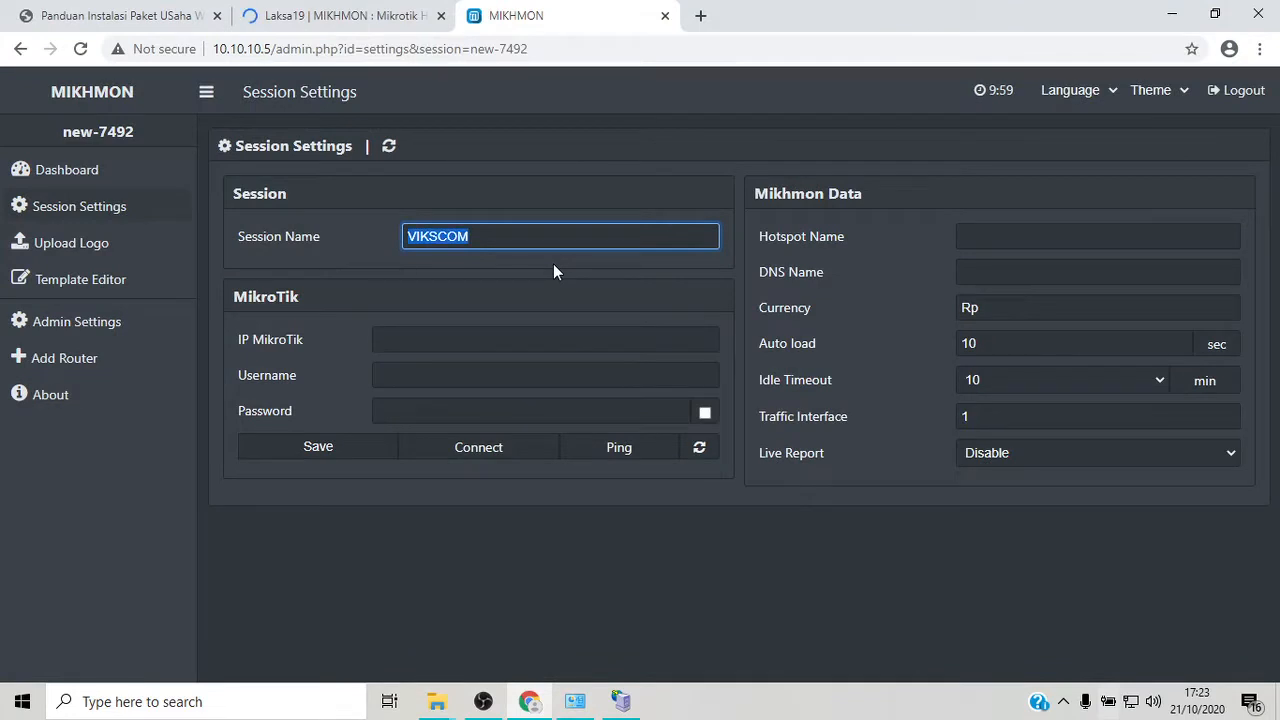
pyautogui.hotkey('ctrl', 'v')
pyautogui.click(472, 338)
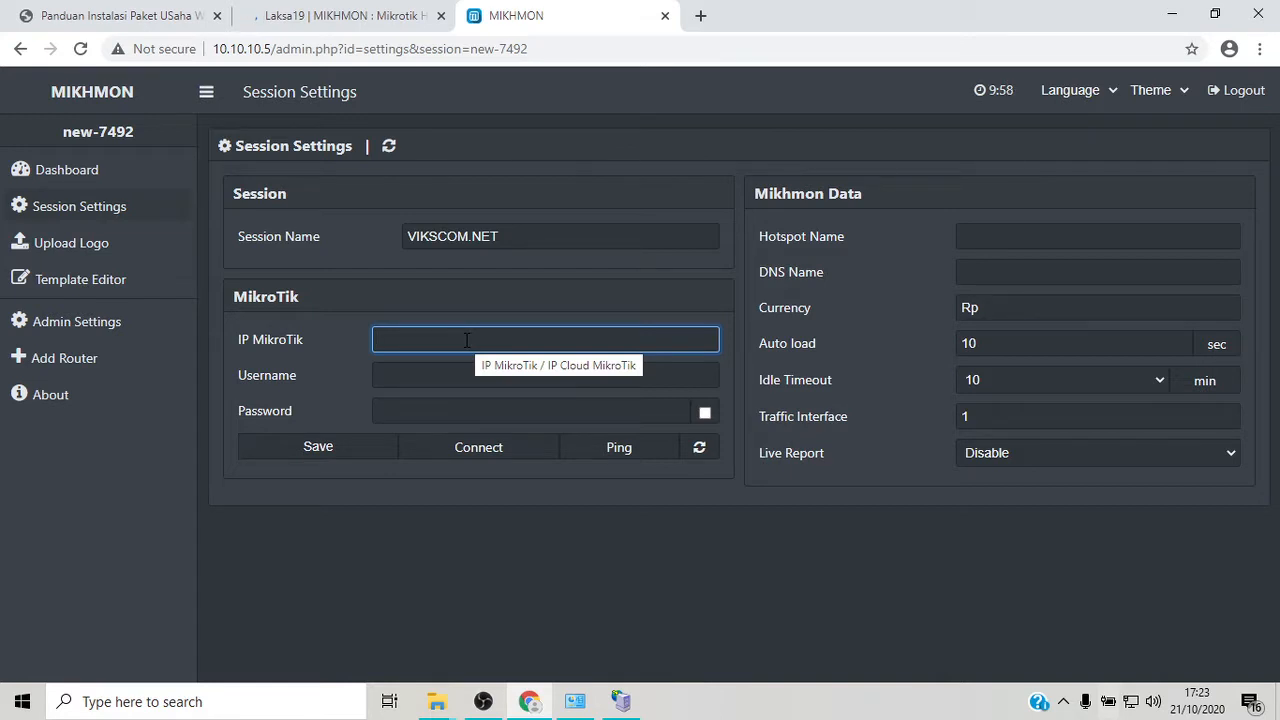
pyautogui.write('10.10.10.')
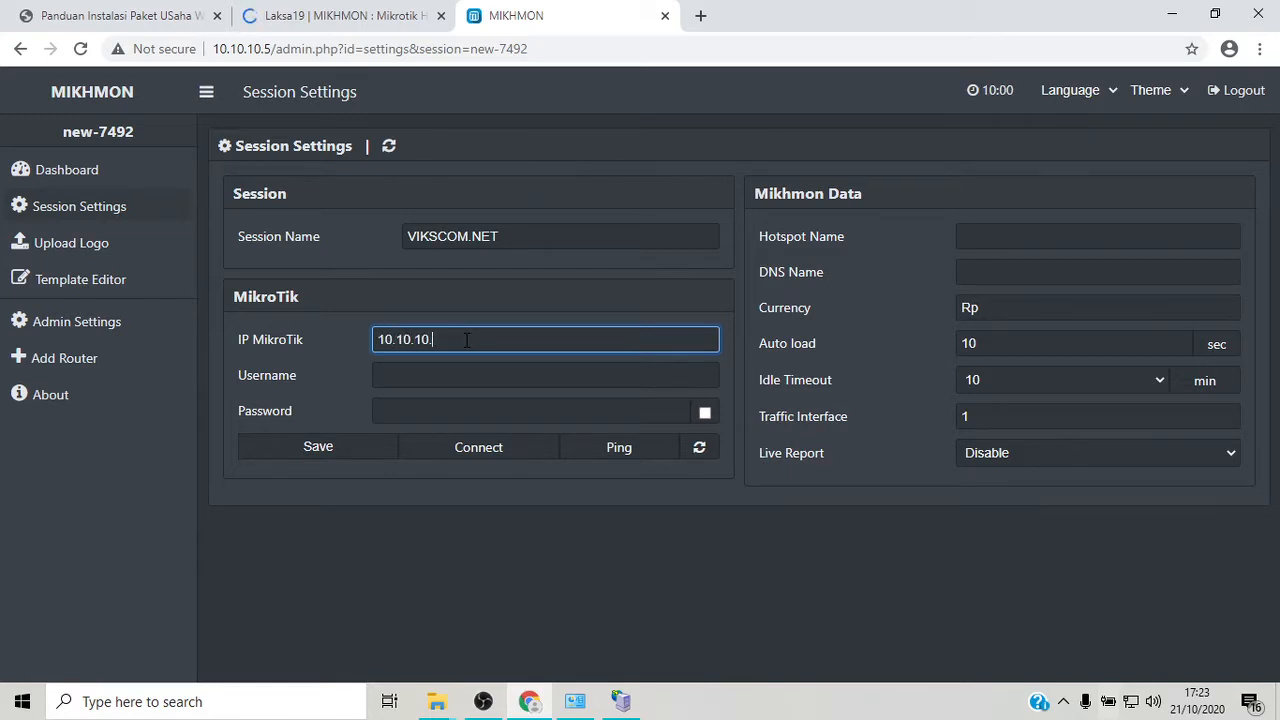
pyautogui.write('1')
# - Check the Ethernet 5 IP address in the installation guide and return to Mikhmon's Session Settings
pyautogui.click(187, 8)
pyautogui.scroll(-6, 250, 284)
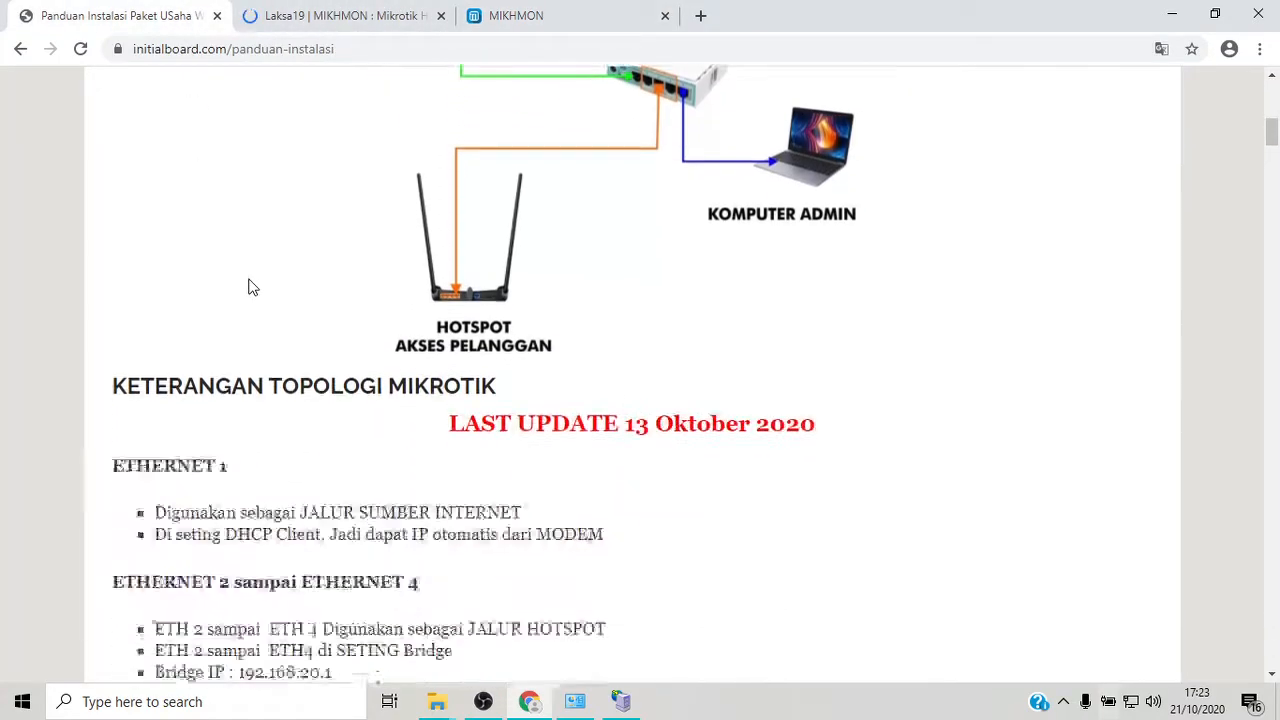
pyautogui.scroll(-2, 280, 390)
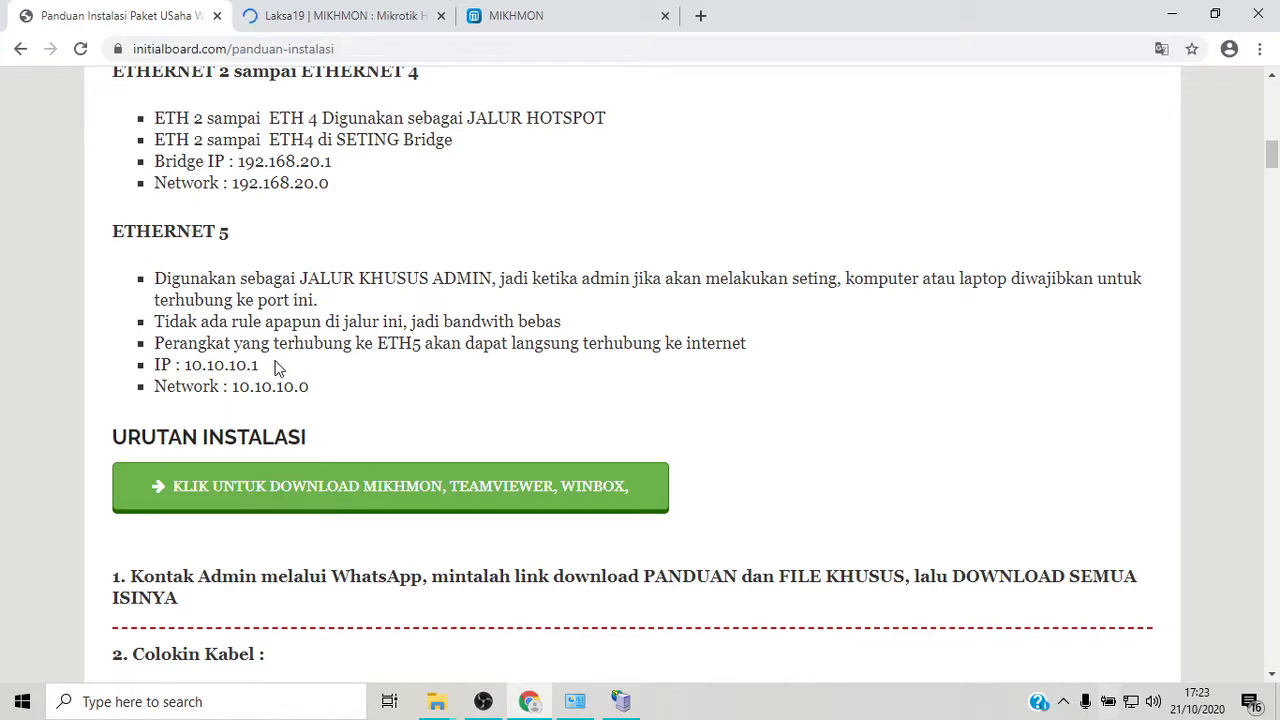
pyautogui.click(558, 18)
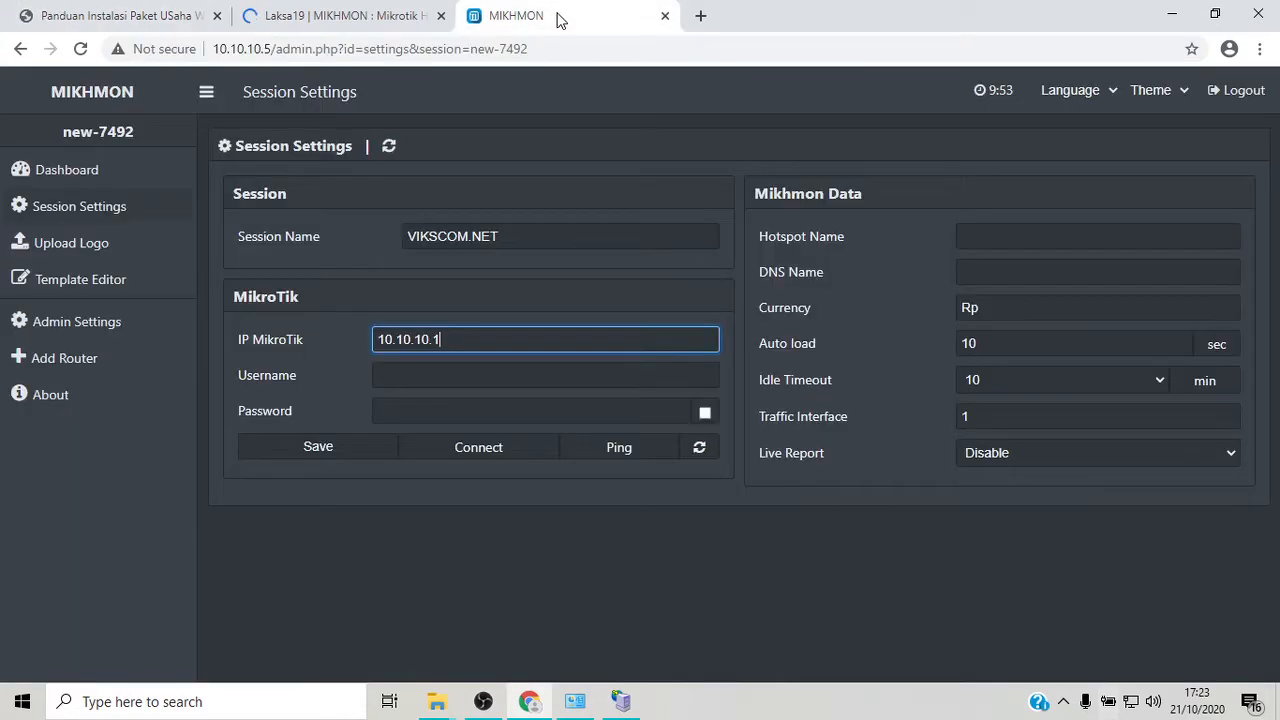
# - Open CATATAN SETING from the VIKSCOM.NET folder, find its MikroTik login section and move the note aside to uncover the session settings
pyautogui.click(392, 378)
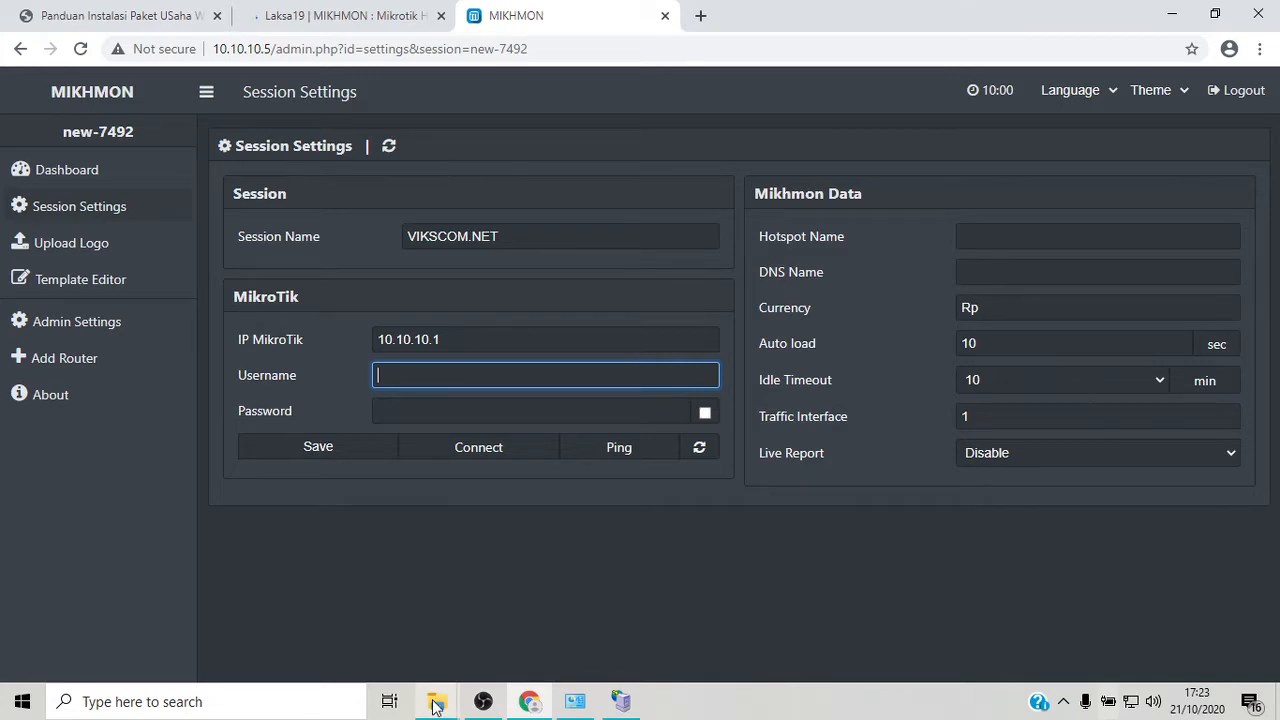
pyautogui.moveTo(438, 695)
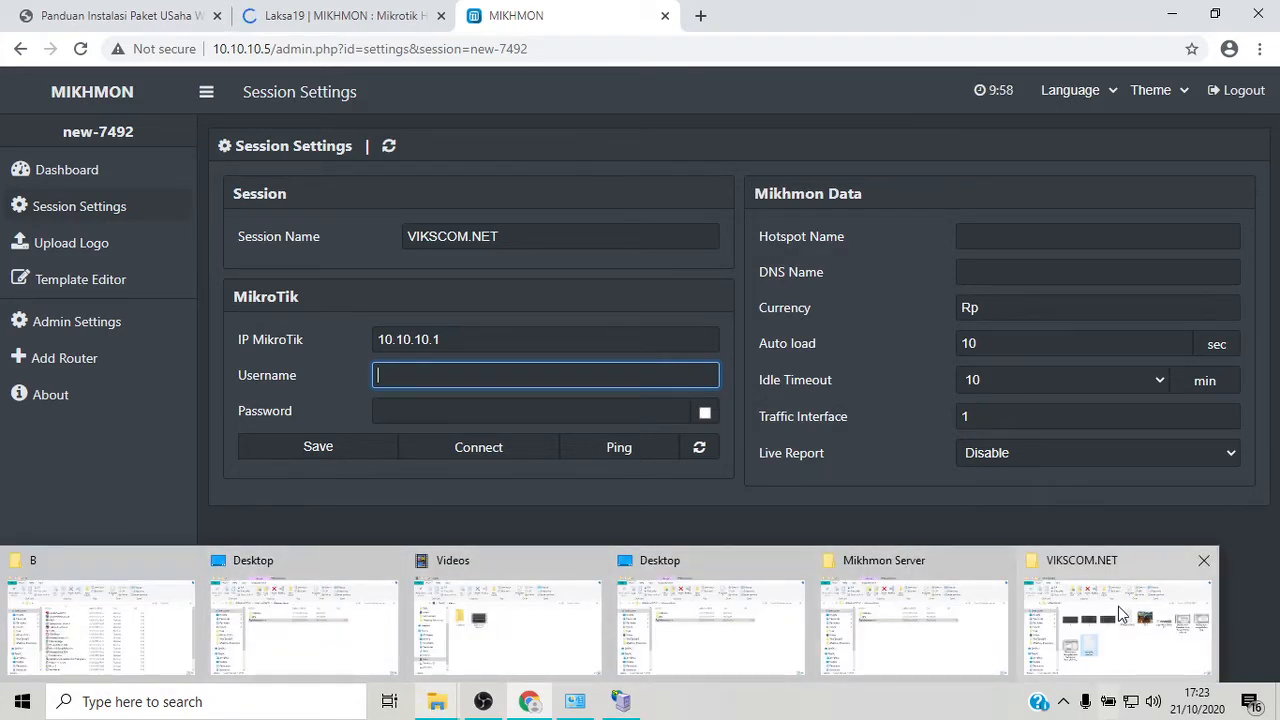
pyautogui.click(1022, 612)
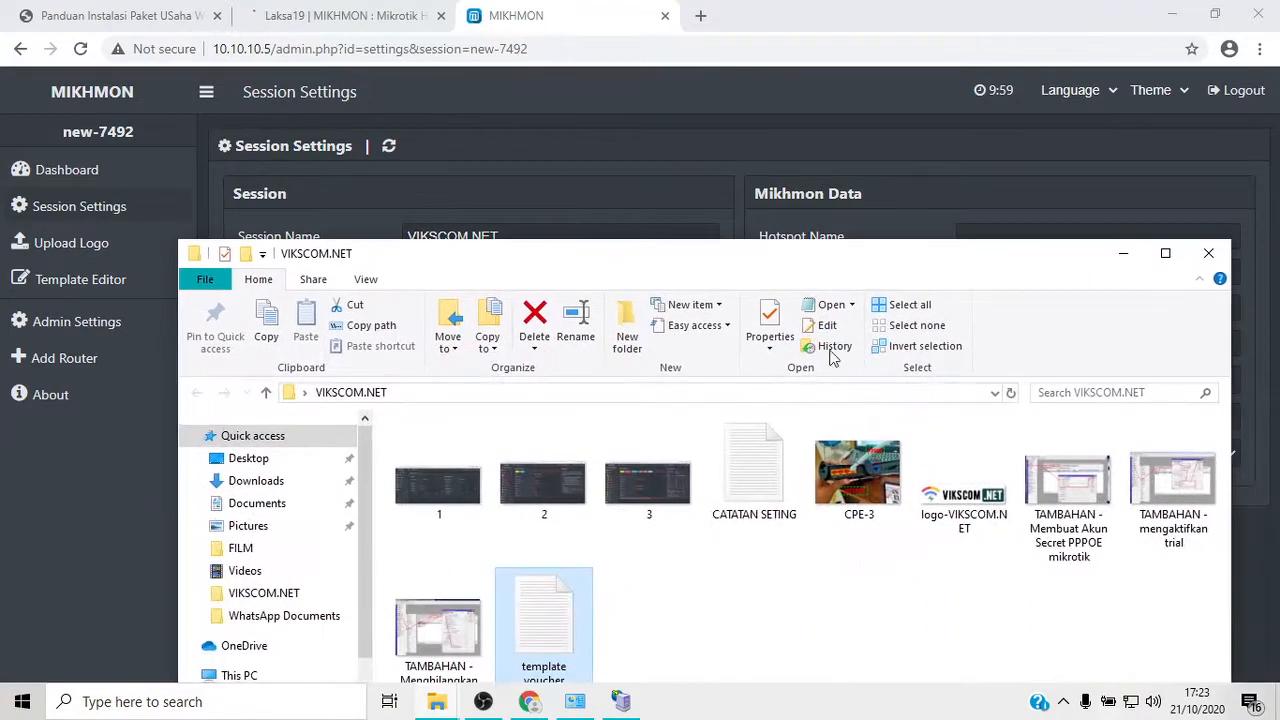
pyautogui.doubleClick(773, 488)
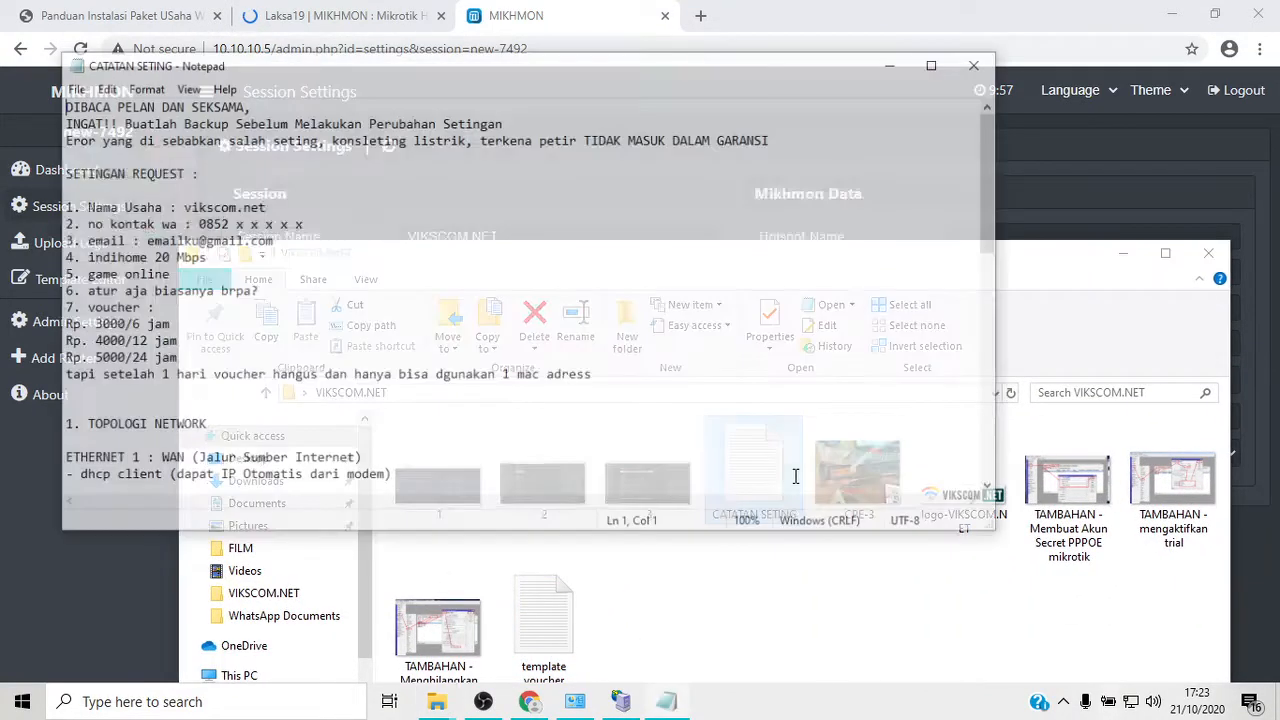
pyautogui.scroll(-4, 343, 306)
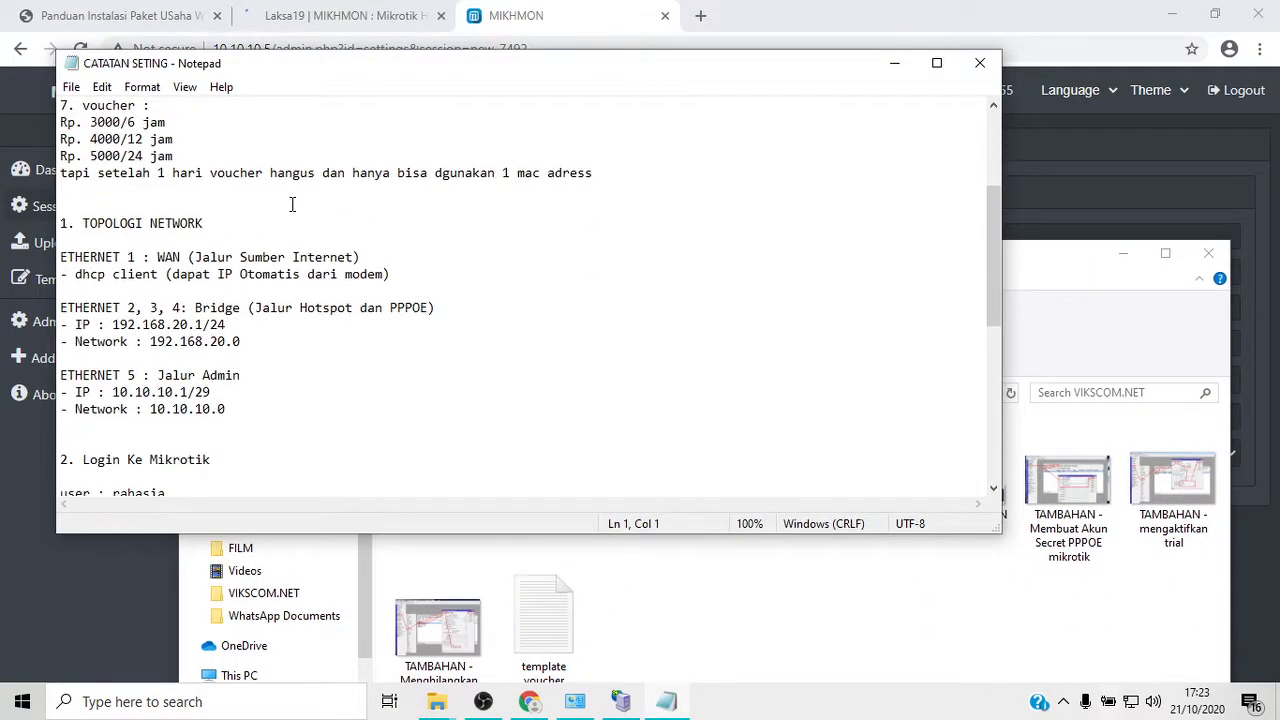
pyautogui.scroll(1, 284, 258)
pyautogui.scroll(-4, 283, 252)
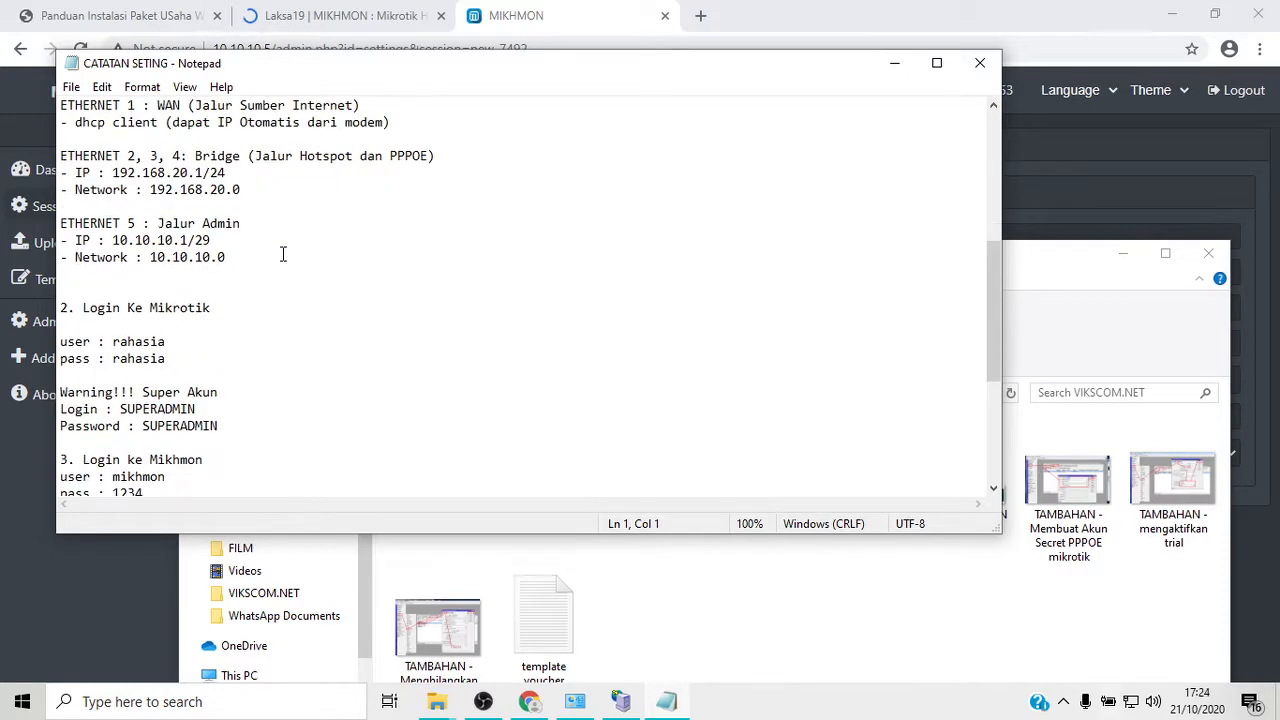
pyautogui.moveTo(250, 67); pyautogui.dragTo(598, 124)
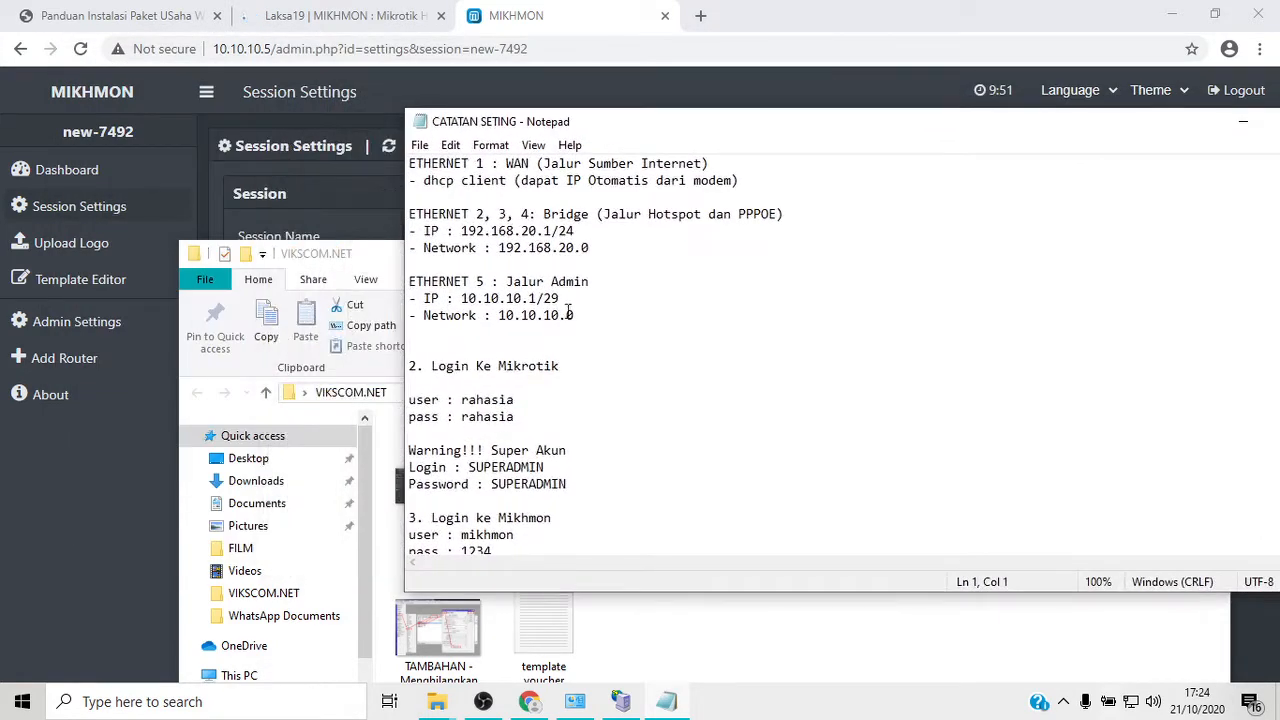
# - Copy the MikroTik username and password from CATATAN SETING into the matching fields of Mikhmon's Session Settings
pyautogui.doubleClick(495, 399)
pyautogui.hotkey('ctrl', 'c')
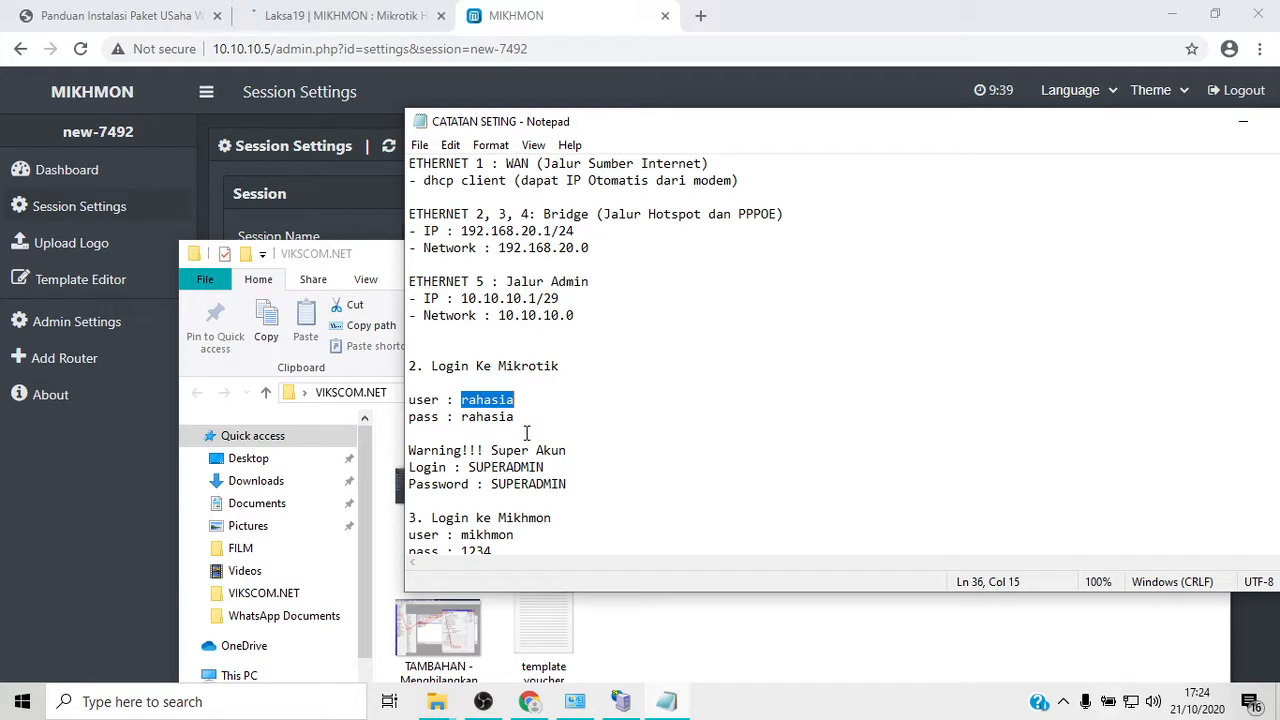
pyautogui.click(517, 8)
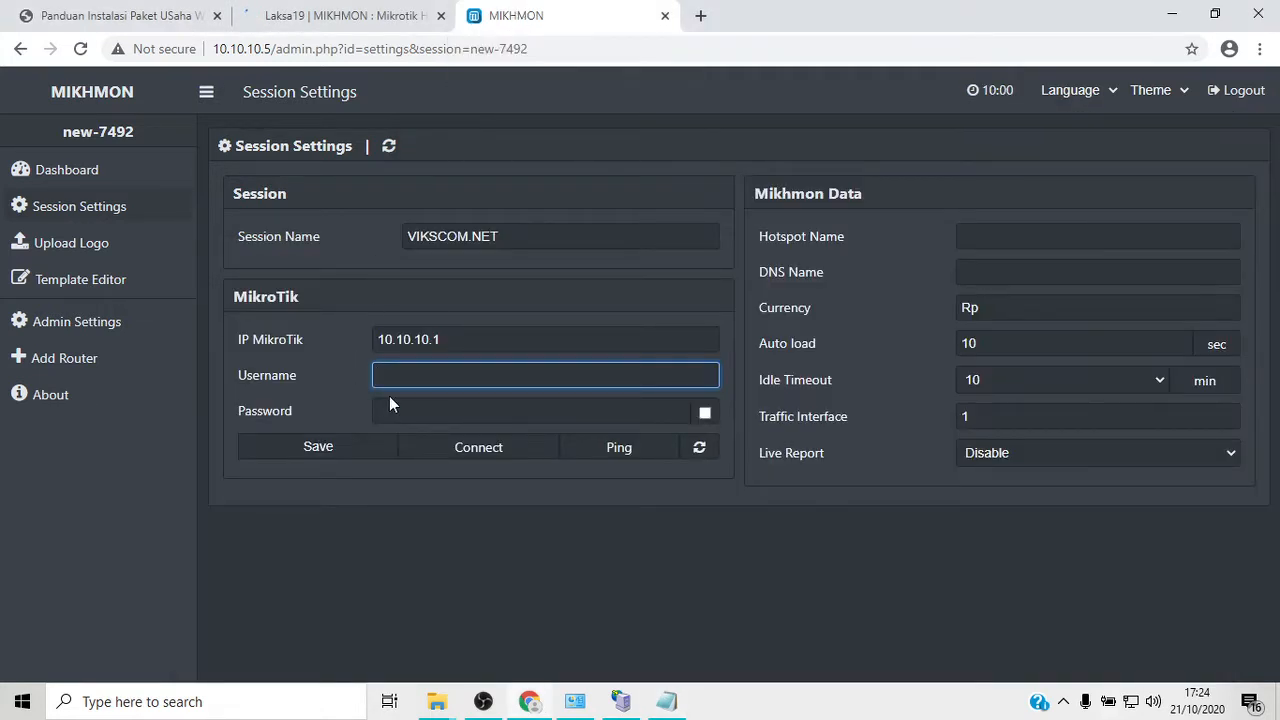
pyautogui.hotkey('ctrl', 'v')
pyautogui.click(666, 701)
pyautogui.doubleClick(504, 416)
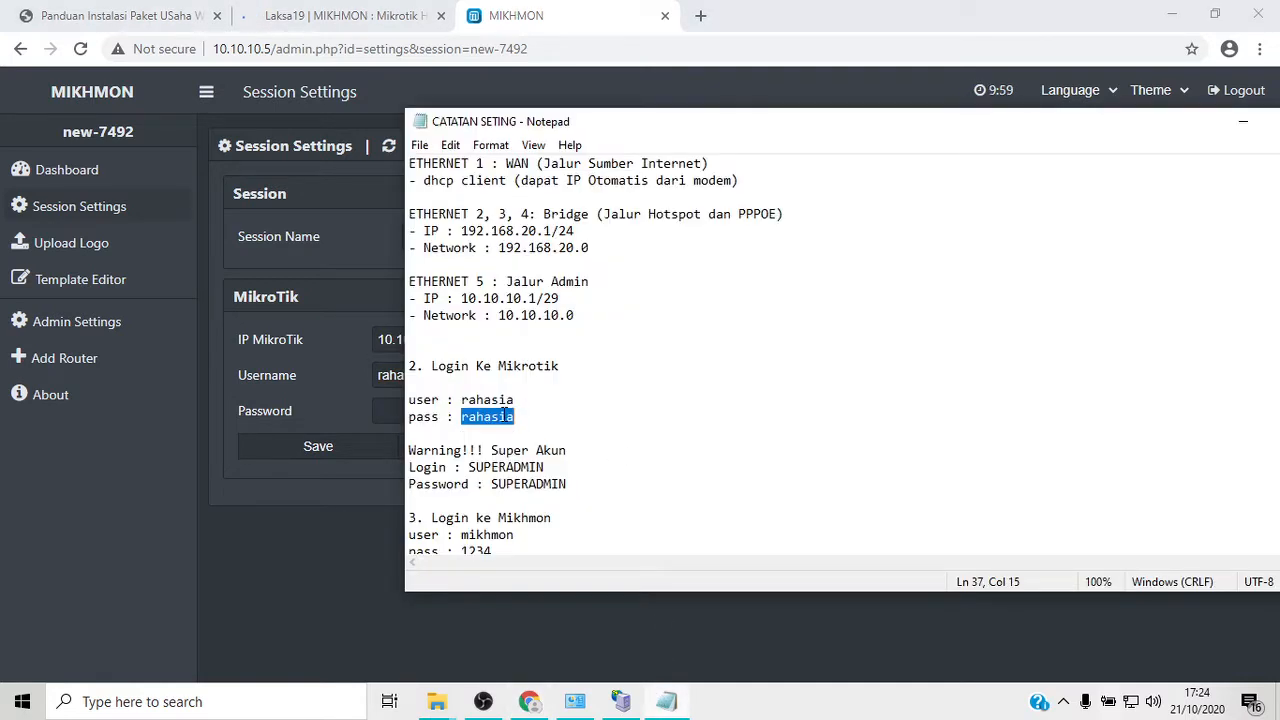
pyautogui.click(396, 415)
pyautogui.hotkey('ctrl', 'v')
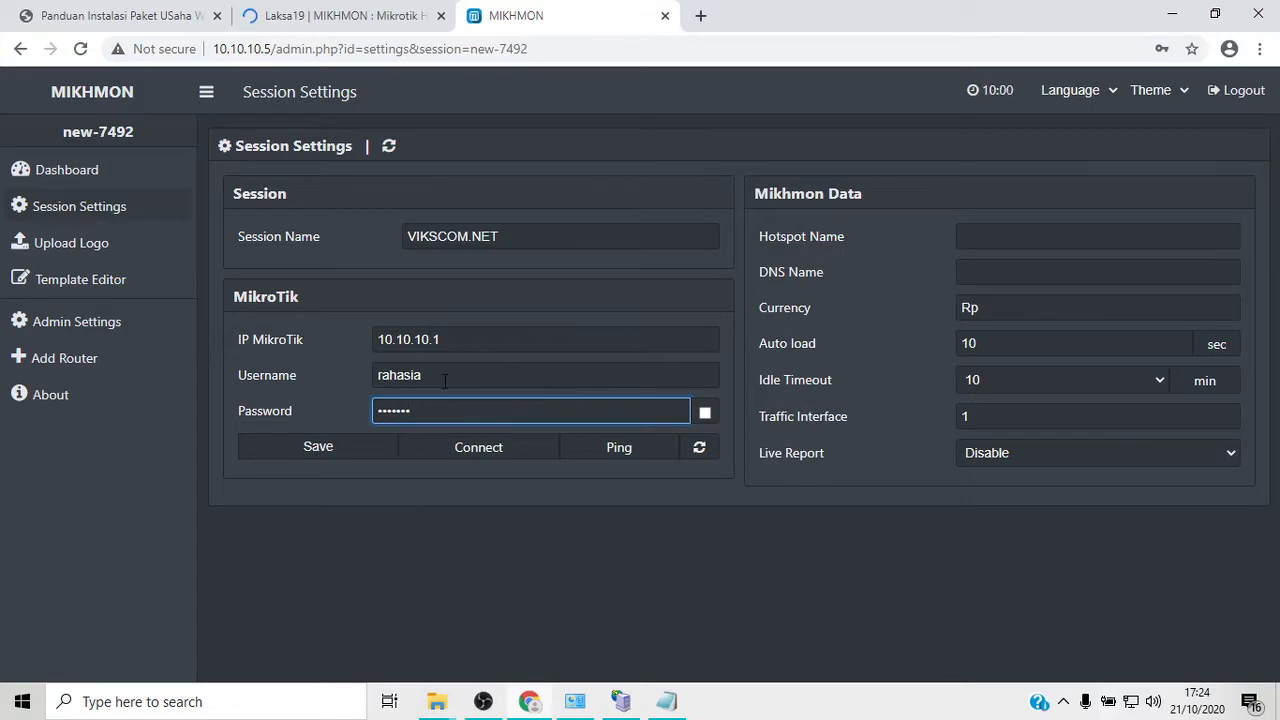
# - Copy the session name VIKSCOM.NET into the hotspot name and set the DNS name to vikscom.net
pyautogui.click(566, 243)
pyautogui.hotkey('ctrl', 'a')
pyautogui.hotkey('ctrl', 'c')
pyautogui.click(988, 236)
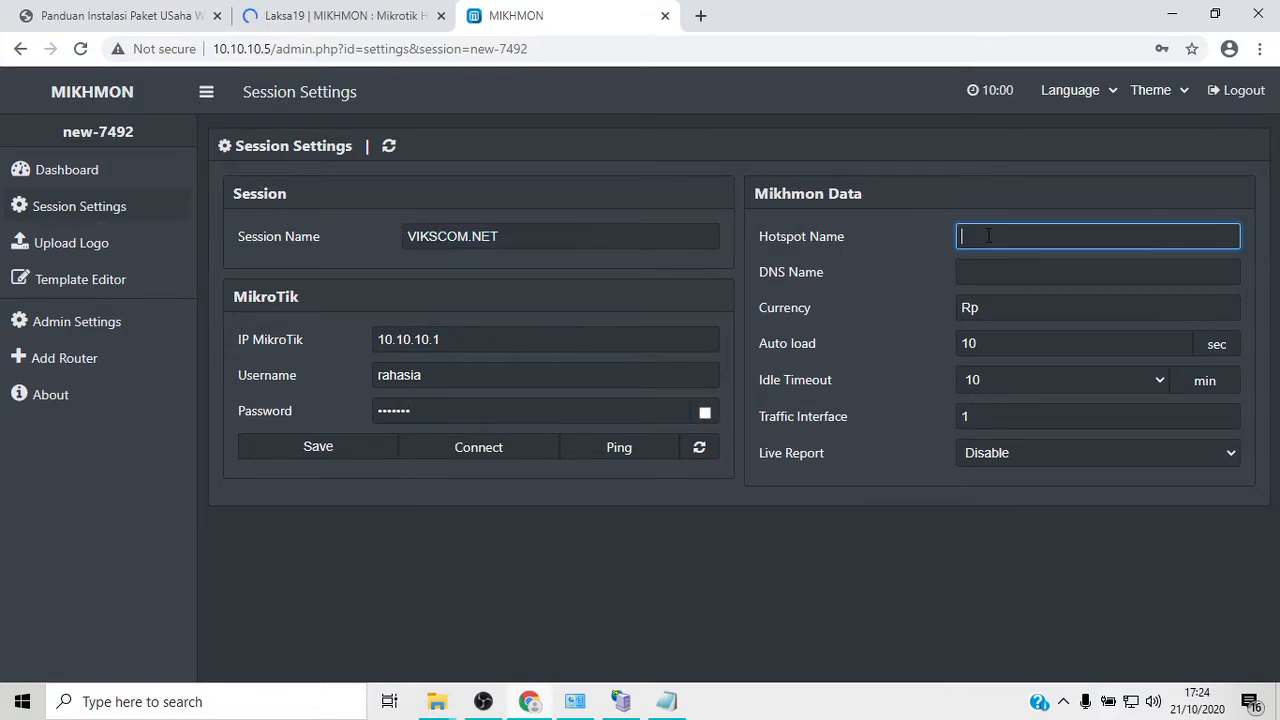
pyautogui.hotkey('ctrl', 'v')
pyautogui.click(975, 275)
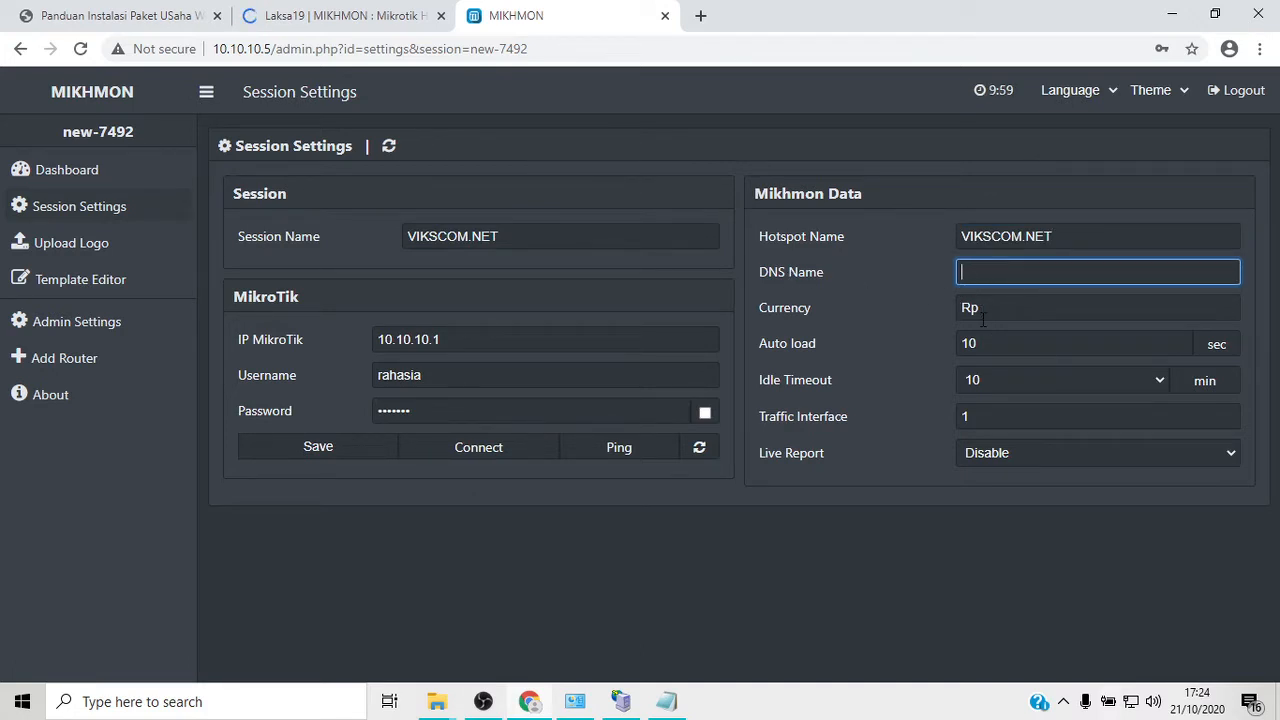
pyautogui.write('viksc')
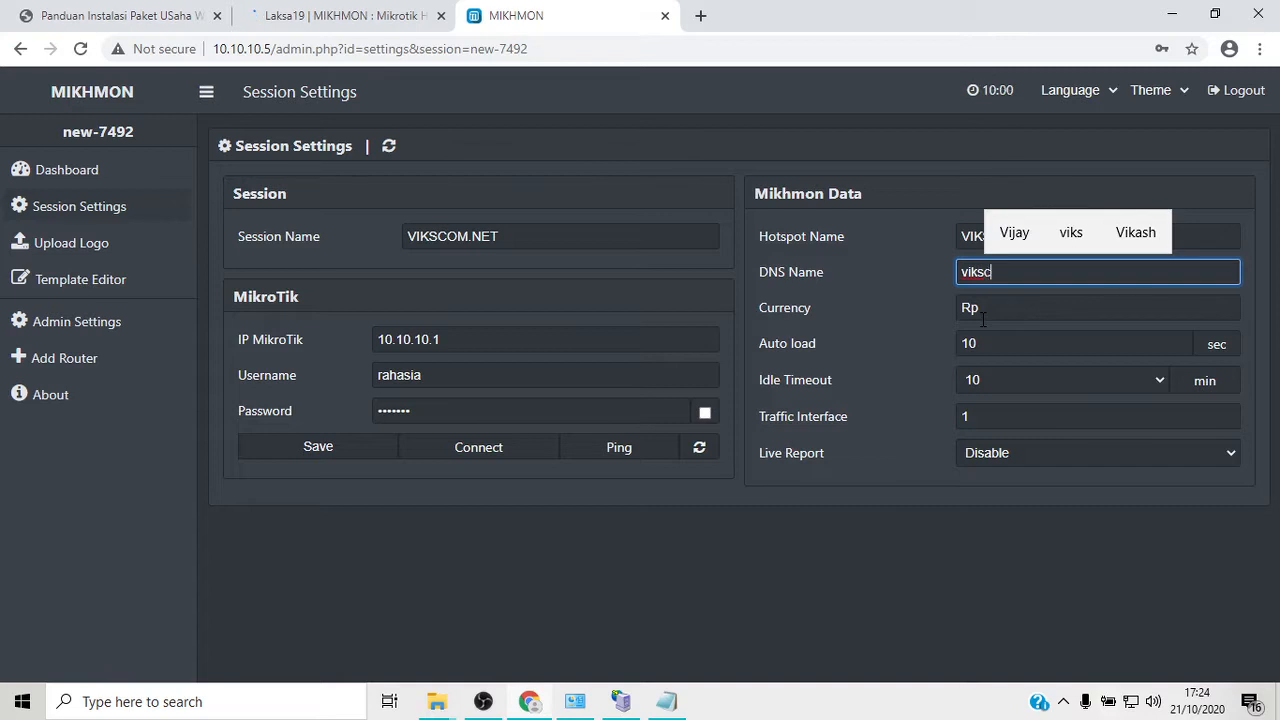
pyautogui.write('om.net')
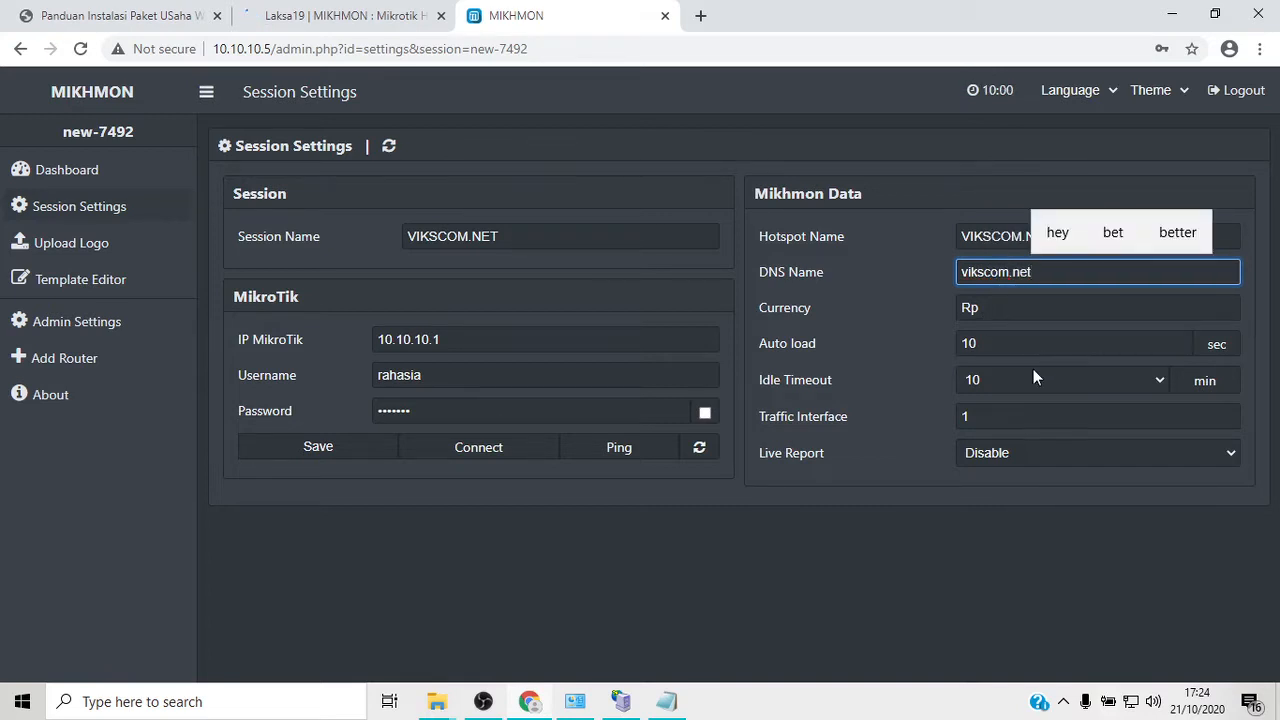
# - Enable Live Report, save the session settings and connect to the router
pyautogui.click(1035, 453)
pyautogui.click(1021, 494)
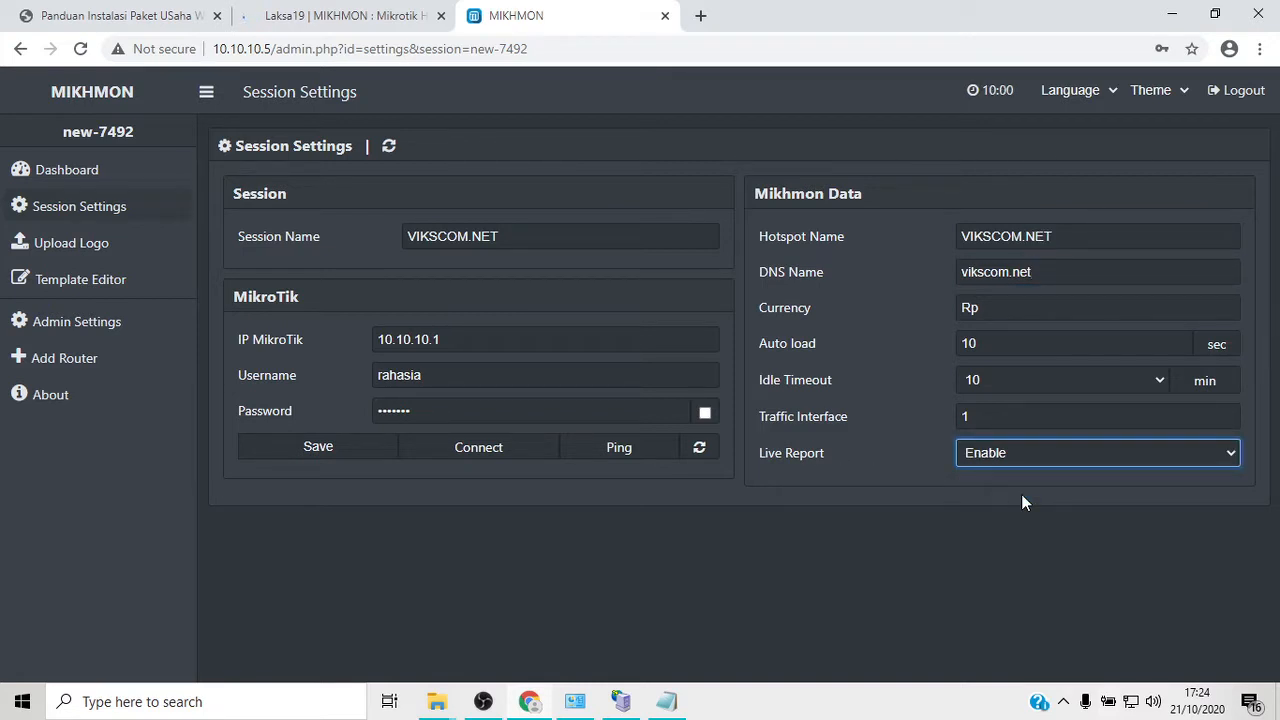
pyautogui.click(352, 459)
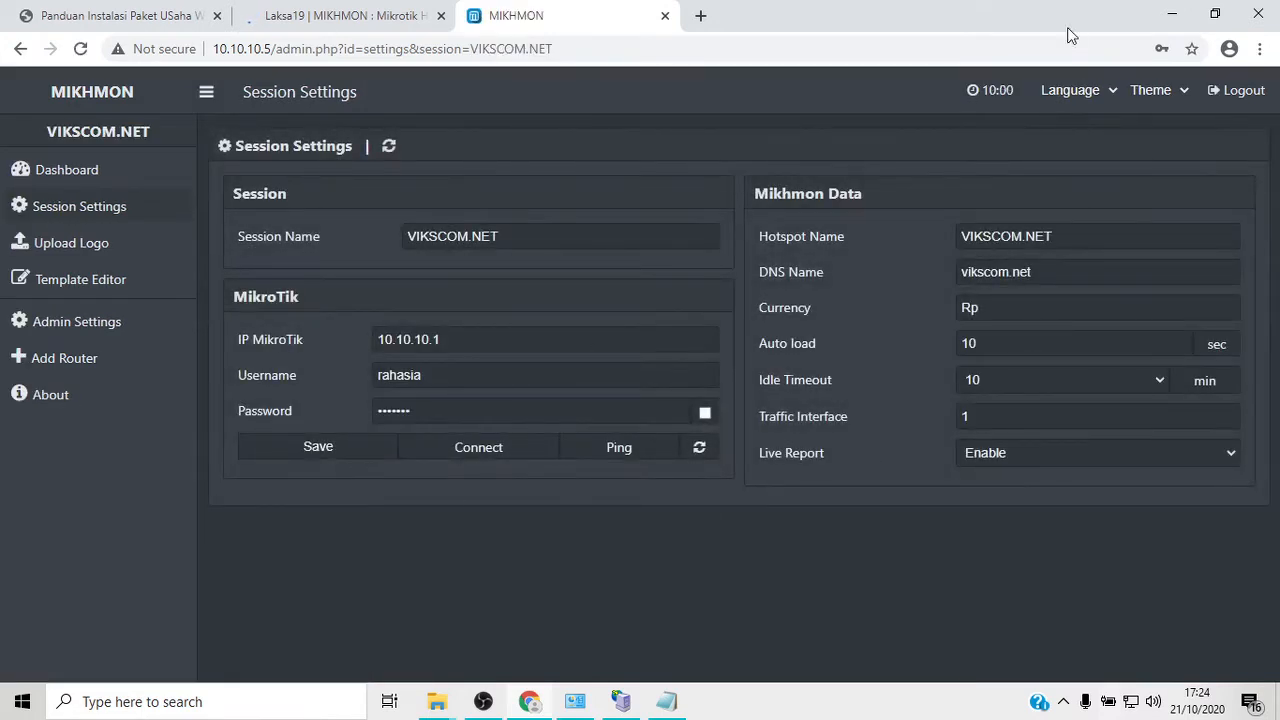
pyautogui.click(478, 448)
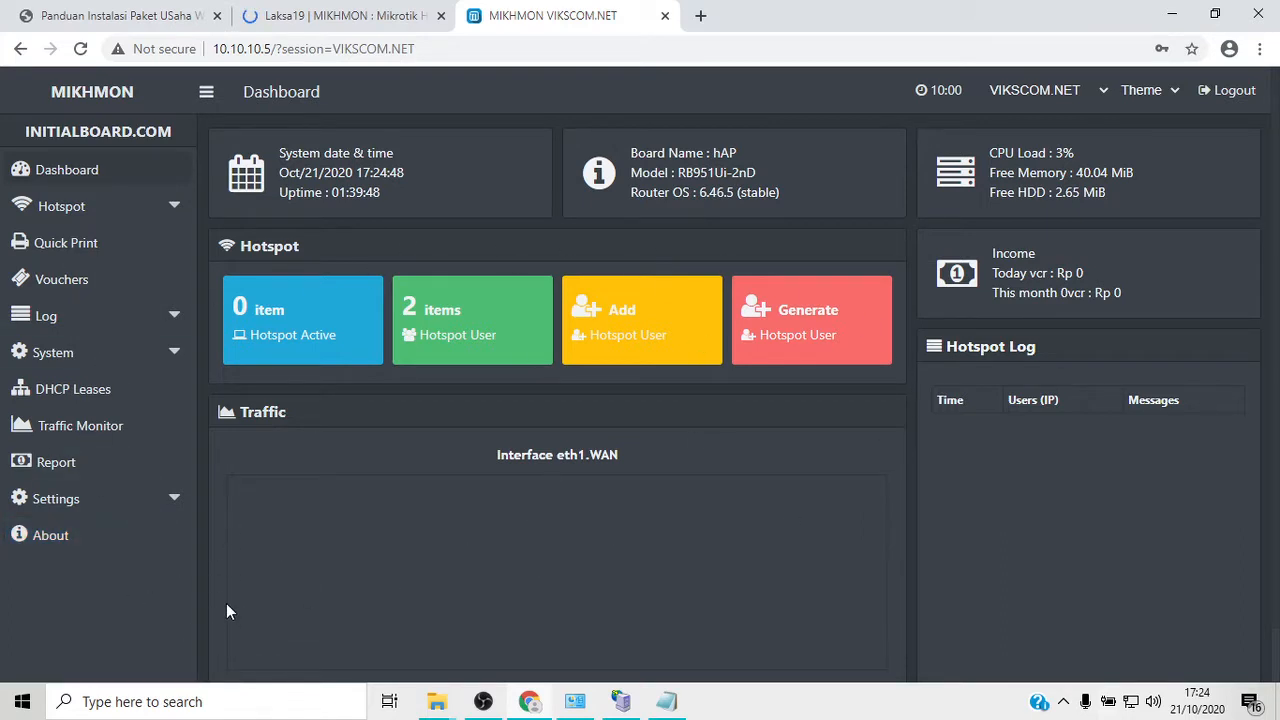
# - Open Mikhmon's Upload Logo page and copy the required file name logo-VIKSCOM.NET without its .png extension
pyautogui.click(178, 510)
pyautogui.scroll(-1, 178, 510)
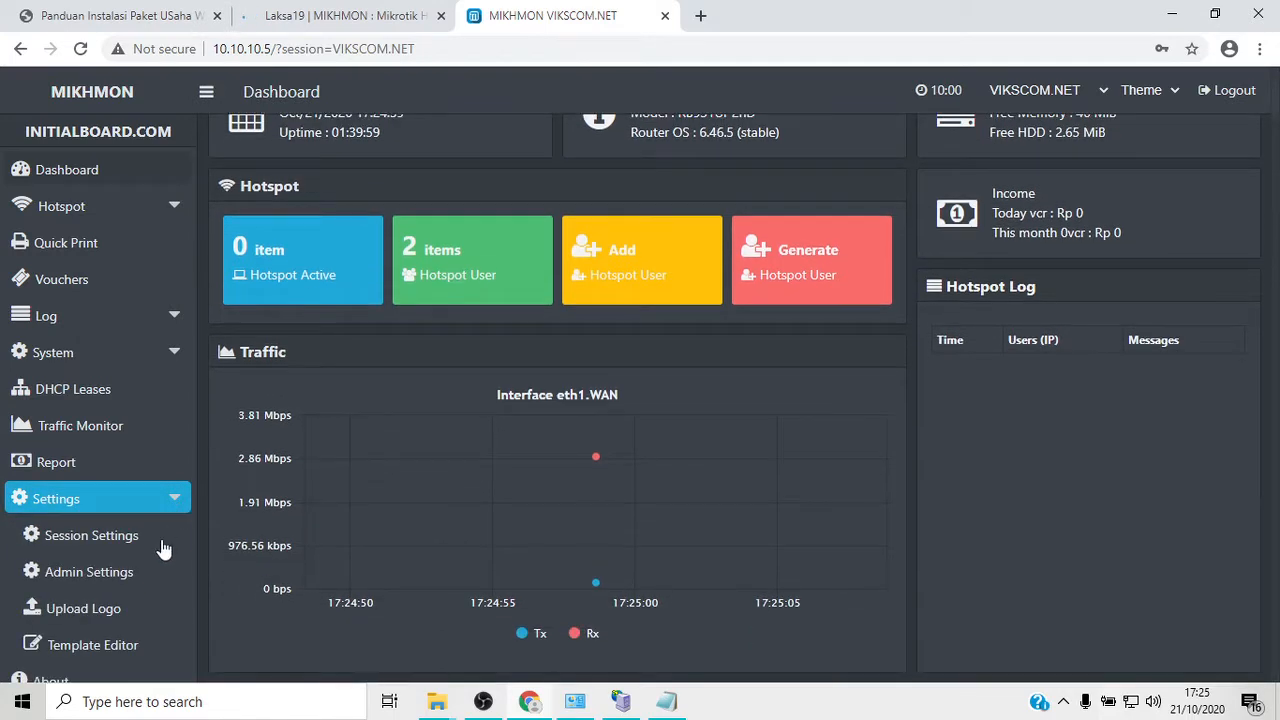
pyautogui.click(90, 610)
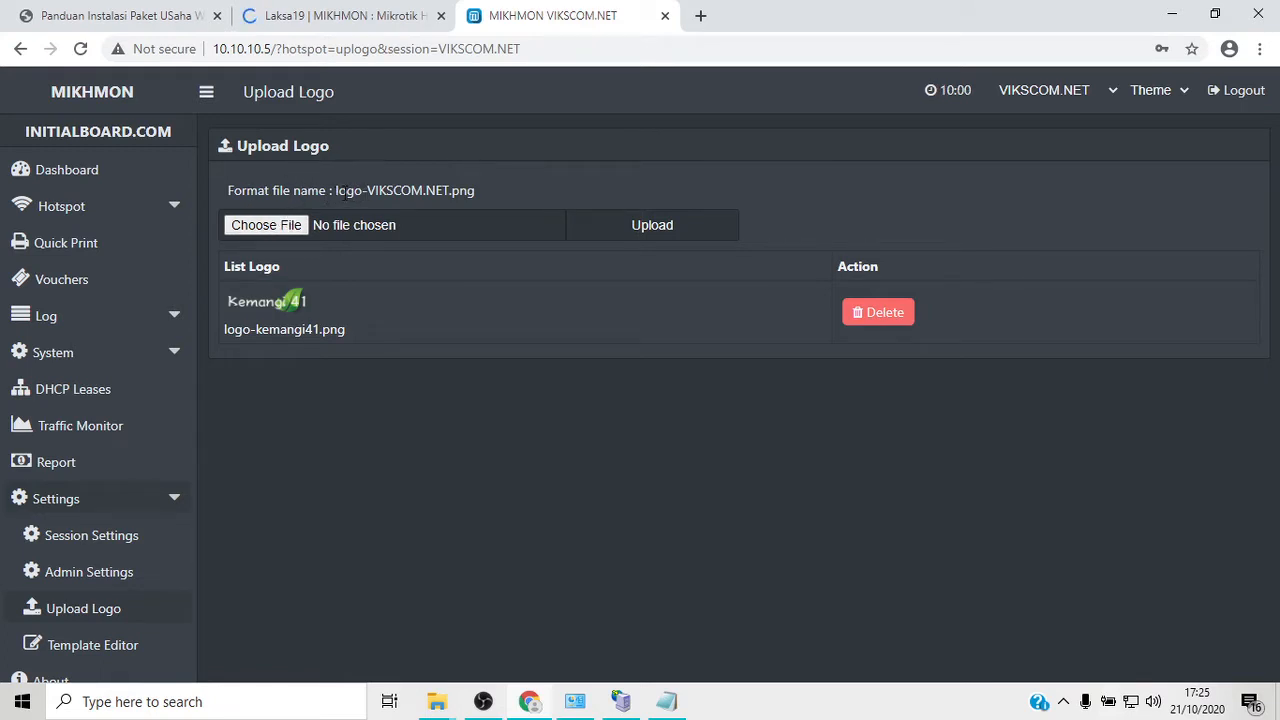
pyautogui.moveTo(337, 190)
pyautogui.mouseDown()
pyautogui.moveTo(428, 190)
pyautogui.moveTo(337, 190)
pyautogui.mouseUp()
pyautogui.click(413, 188)
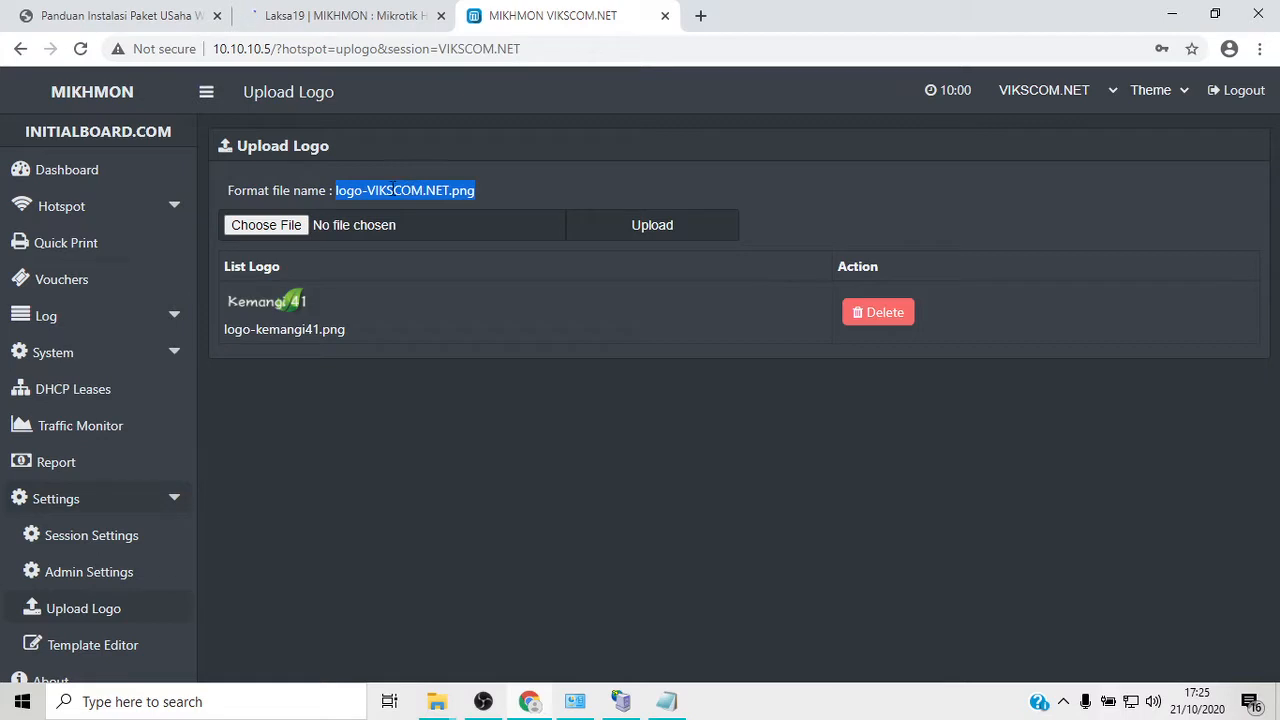
pyautogui.click(345, 190)
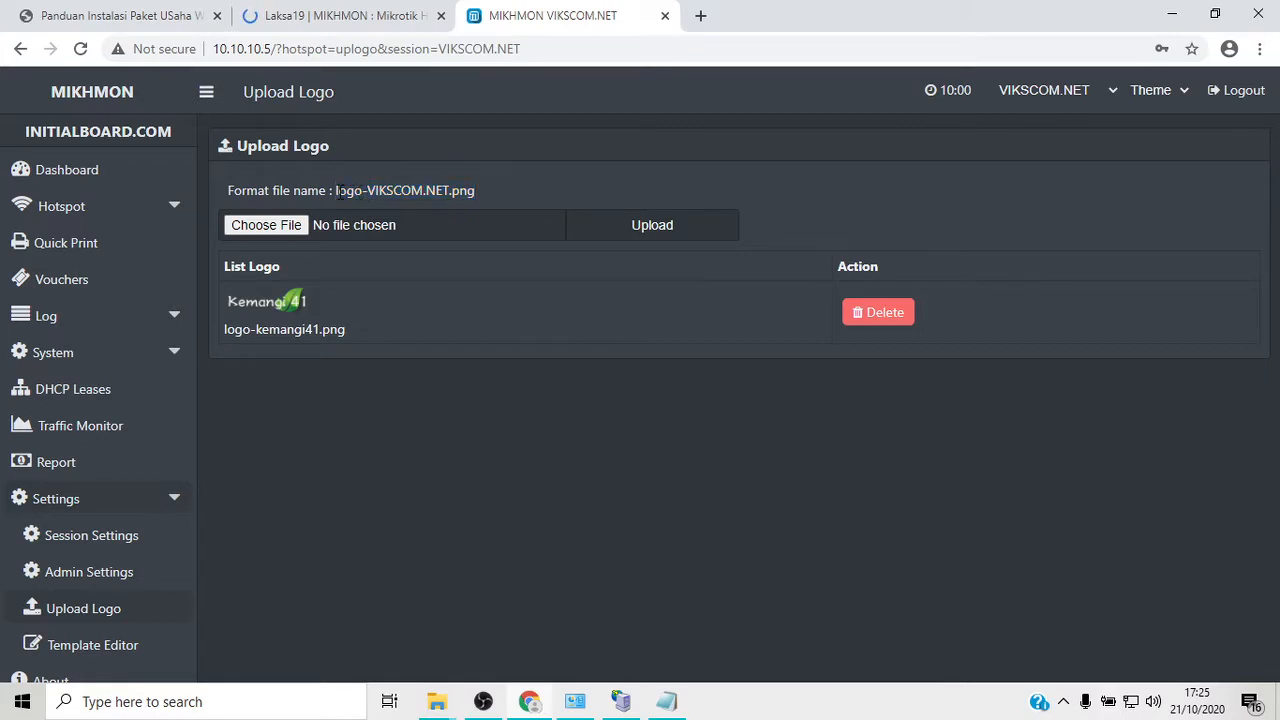
pyautogui.moveTo(451, 190); pyautogui.dragTo(341, 193)
pyautogui.rightClick(343, 195)
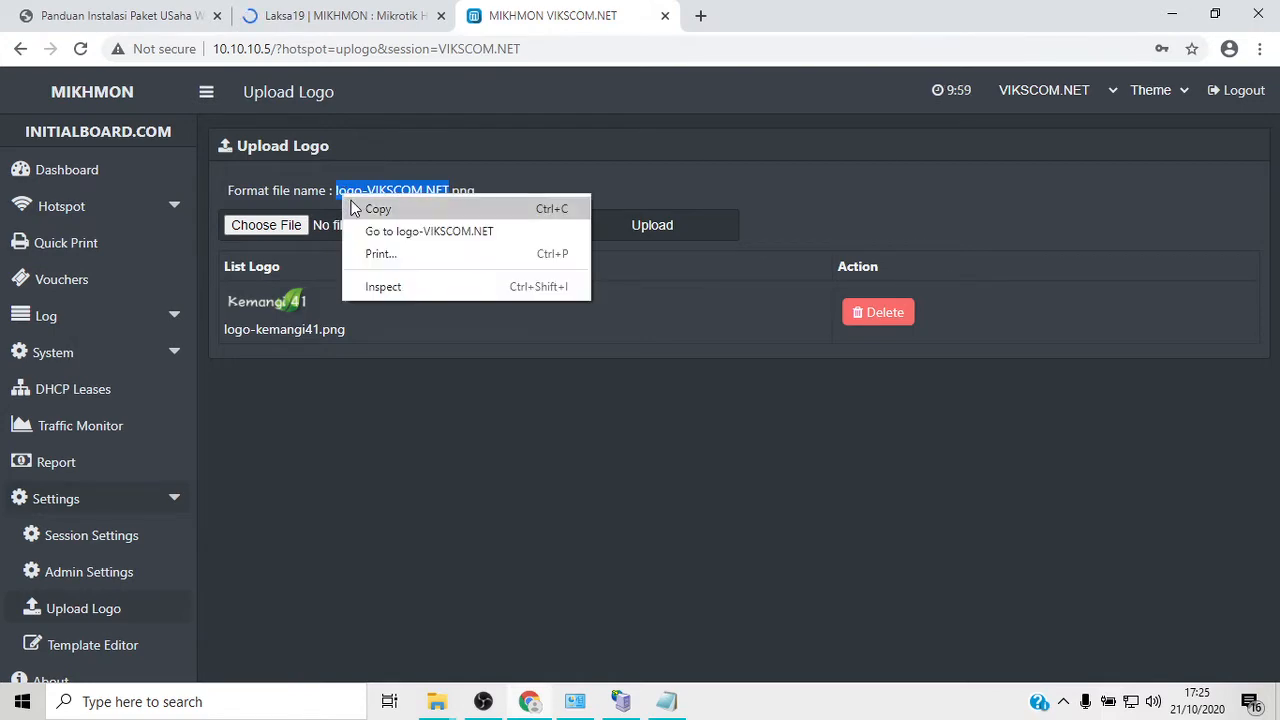
pyautogui.click(370, 208)
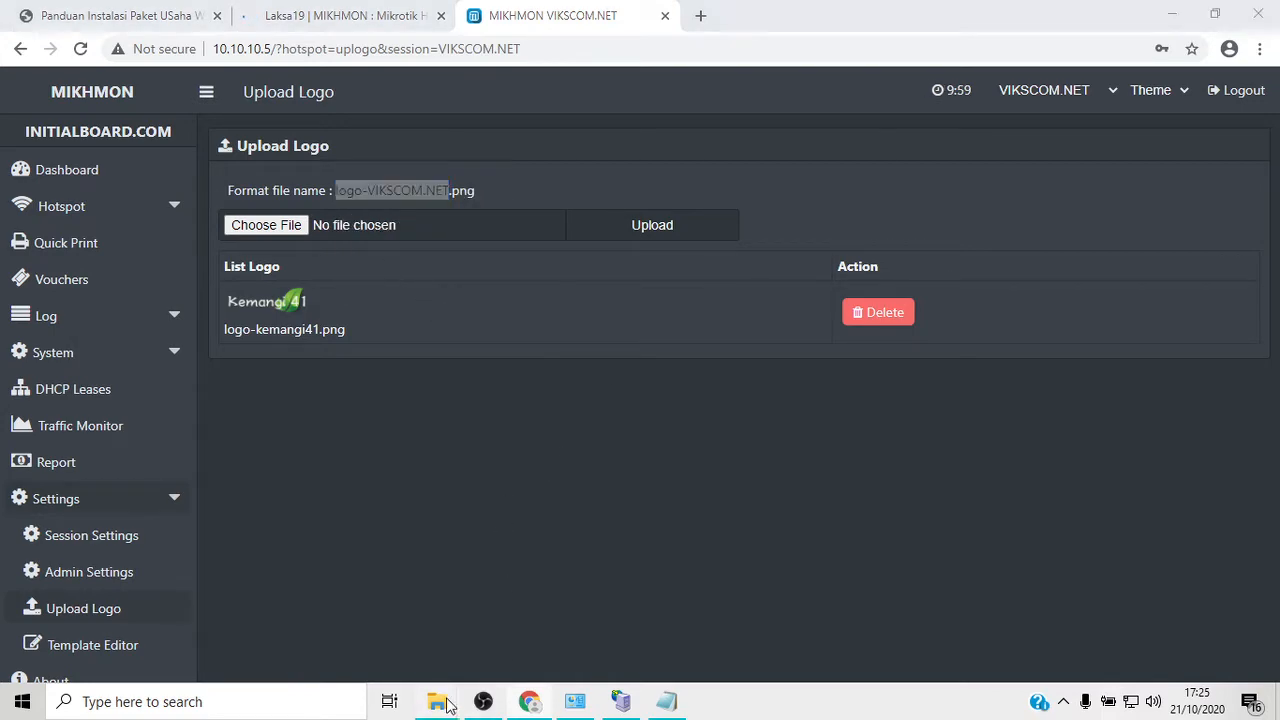
# - Close the B, Videos and both Desktop folder windows, and bring up the VIKSCOM.NET folder below Mikhmon's logo upload form
pyautogui.moveTo(437, 701)
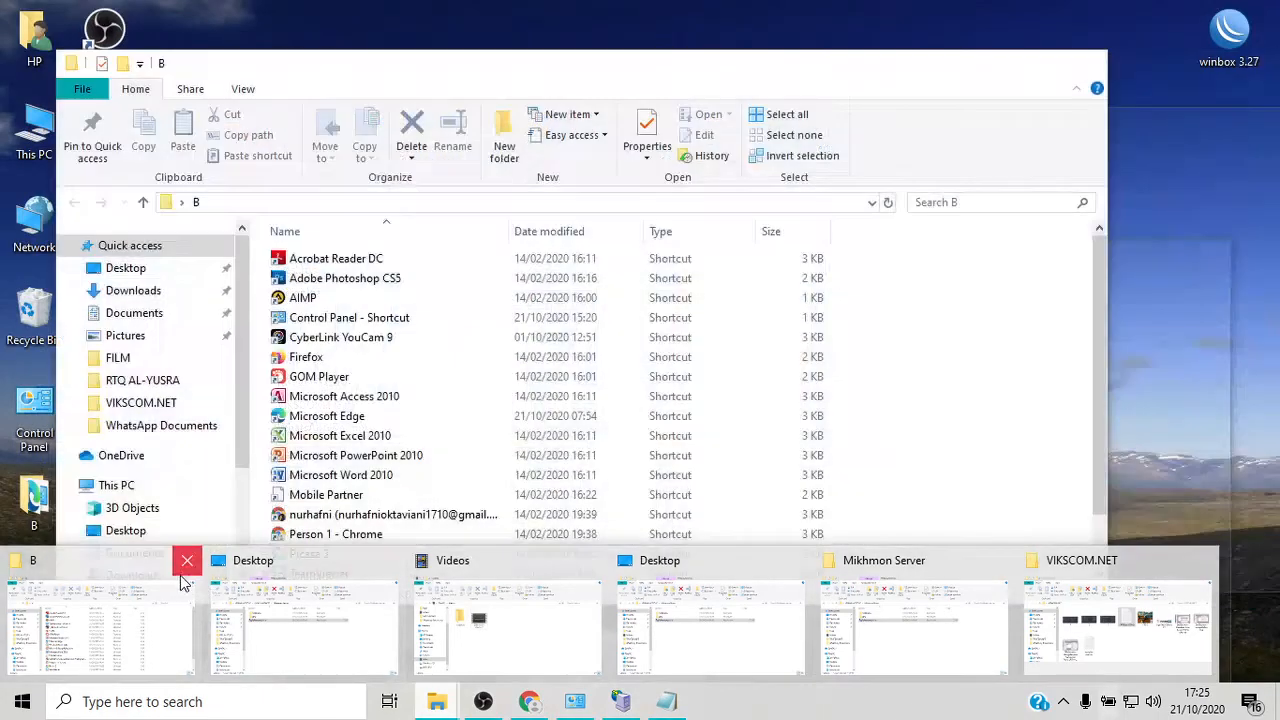
pyautogui.click(187, 560)
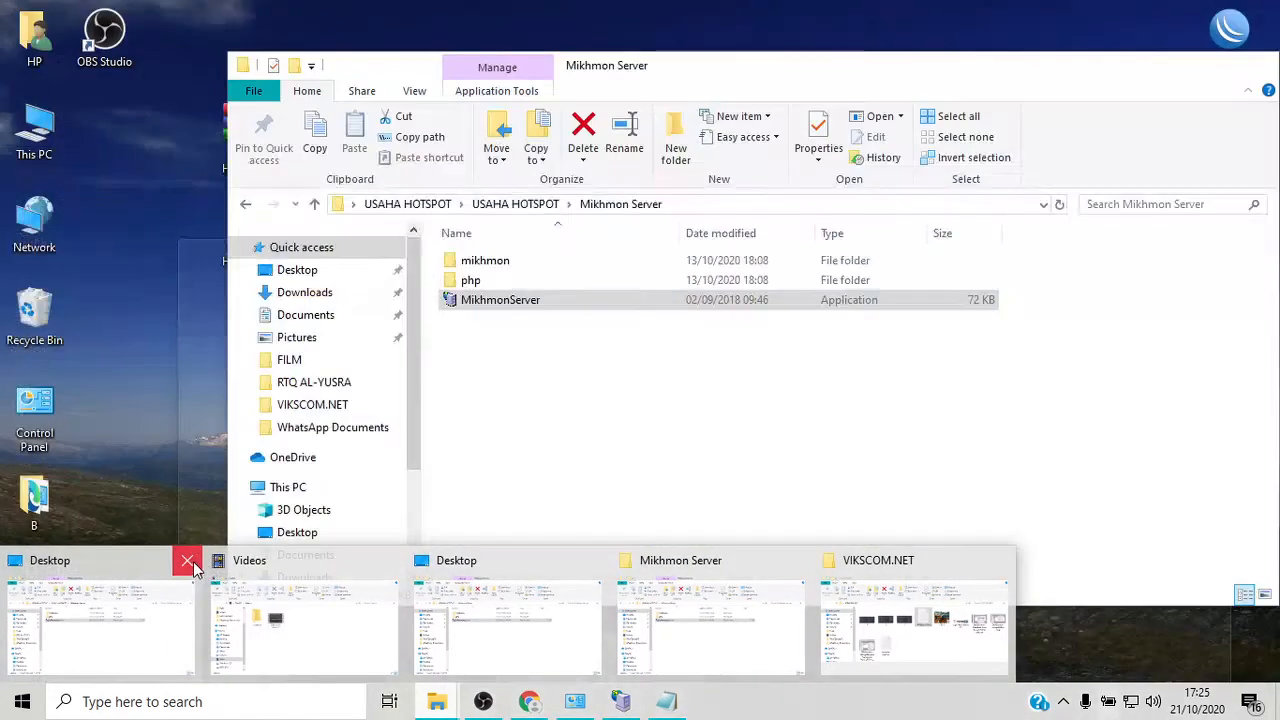
pyautogui.click(187, 560)
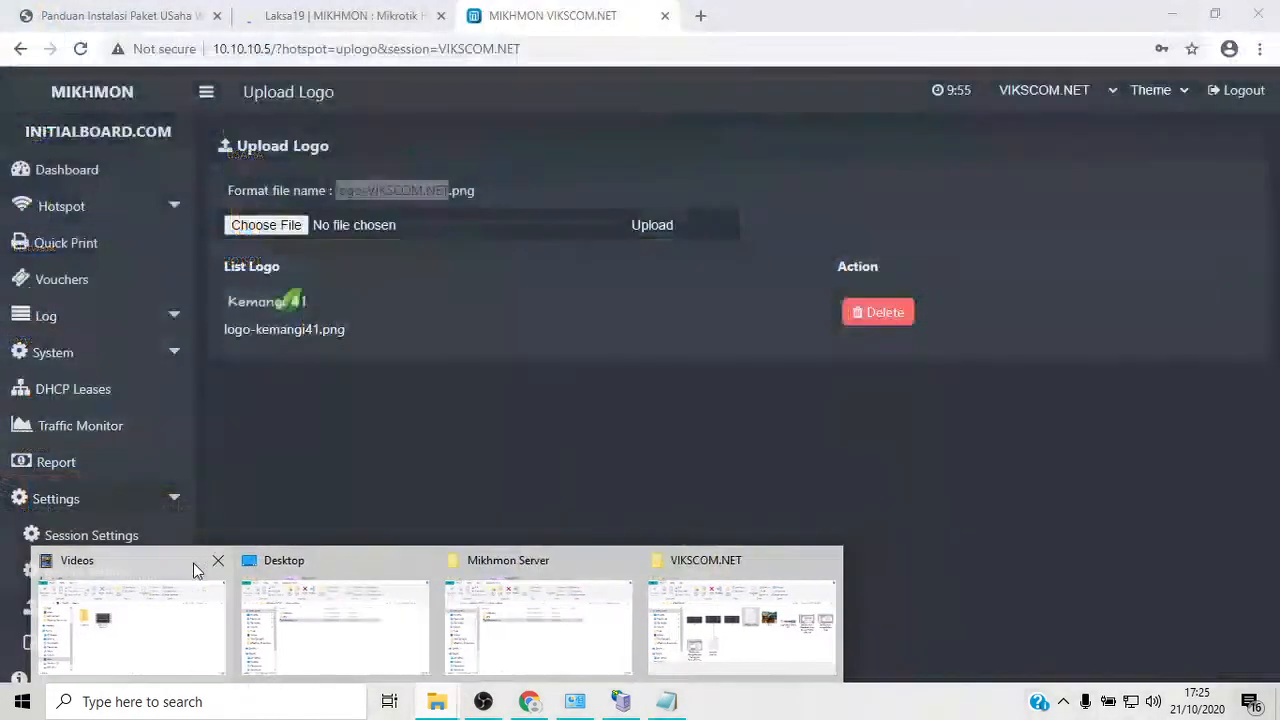
pyautogui.click(214, 562)
pyautogui.click(316, 563)
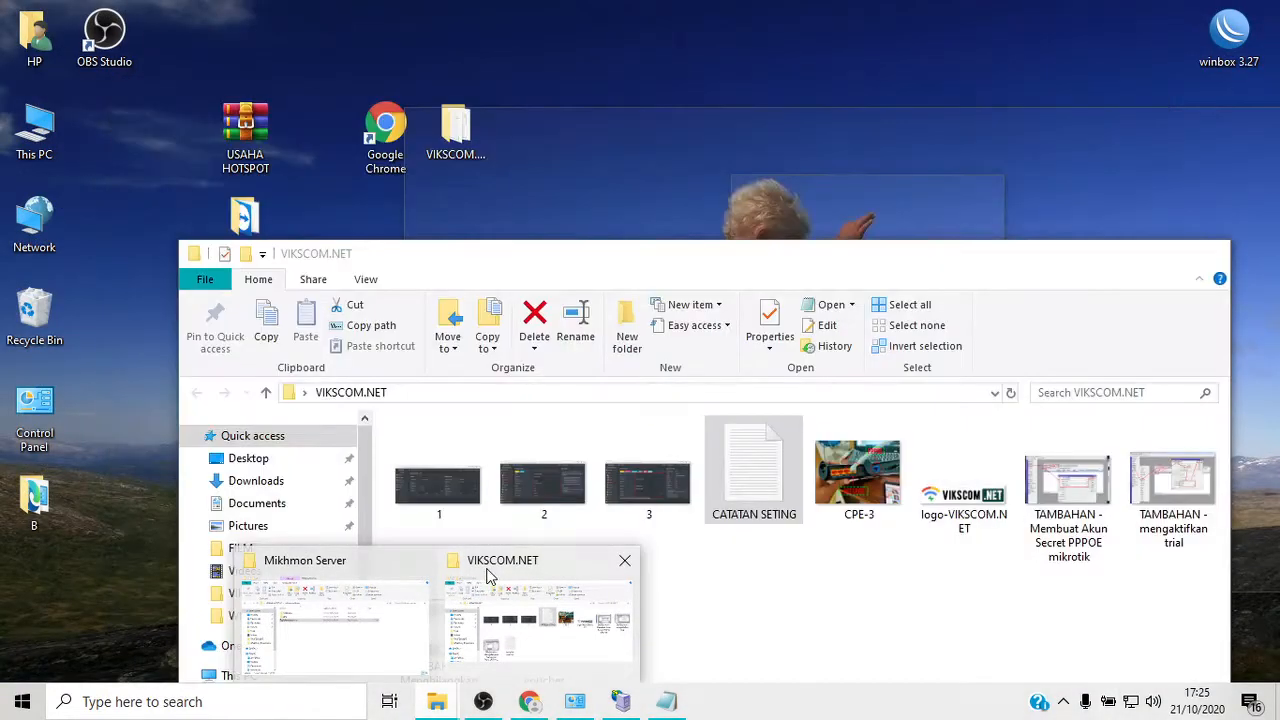
pyautogui.click(486, 574)
pyautogui.moveTo(865, 258); pyautogui.dragTo(535, 307)
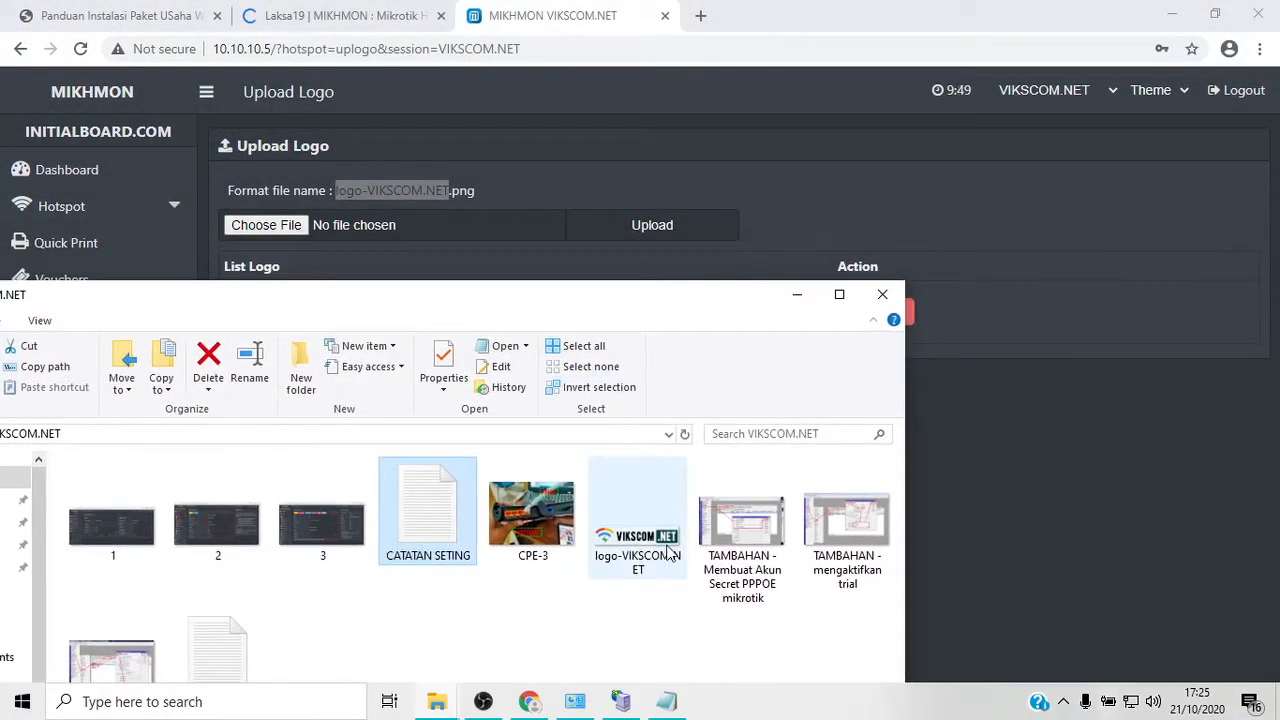
# - Rename the logo image in the VIKSCOM.NET folder as logo-VIKSCOM.NET
pyautogui.click(637, 548)
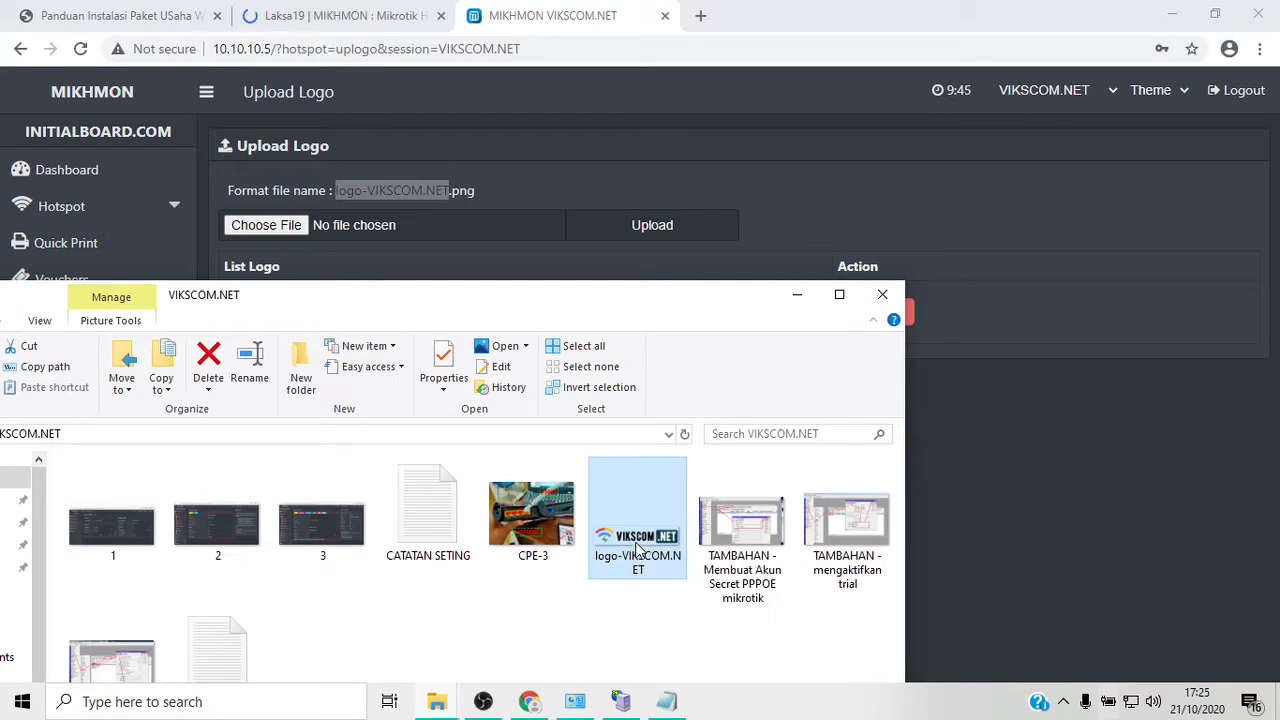
pyautogui.rightClick(637, 548)
pyautogui.click(688, 640)
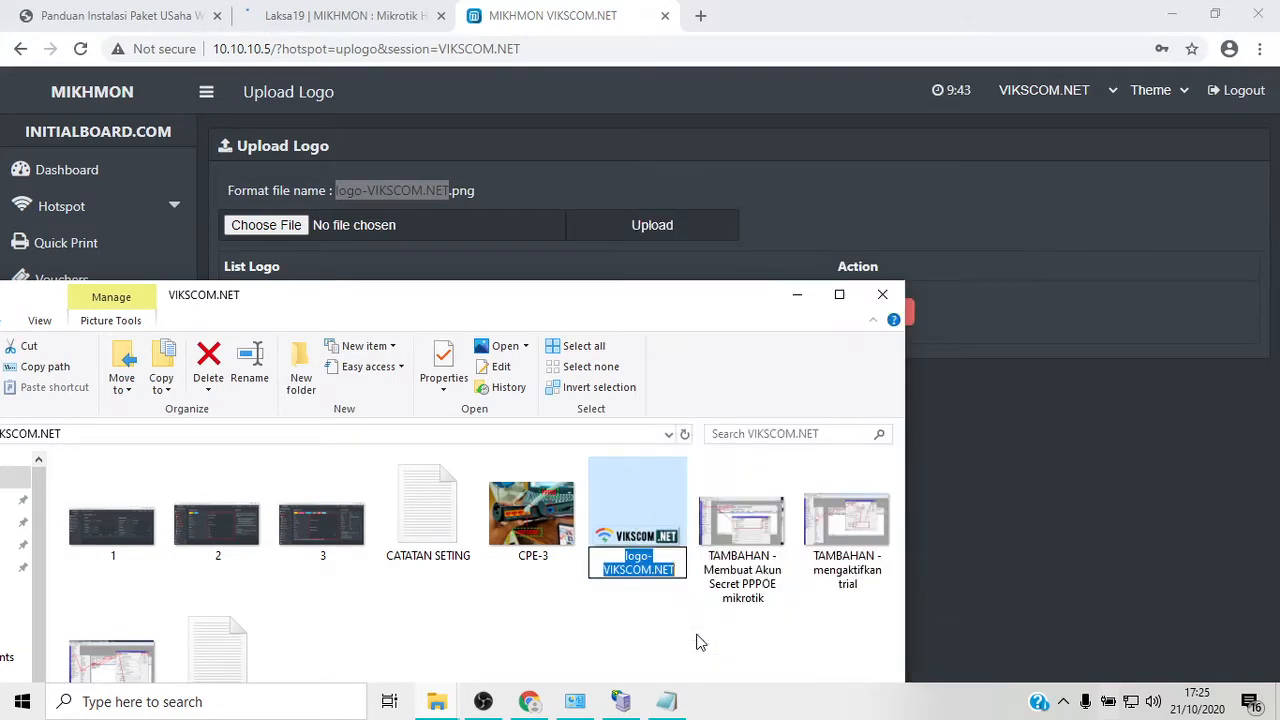
pyautogui.press('Return')
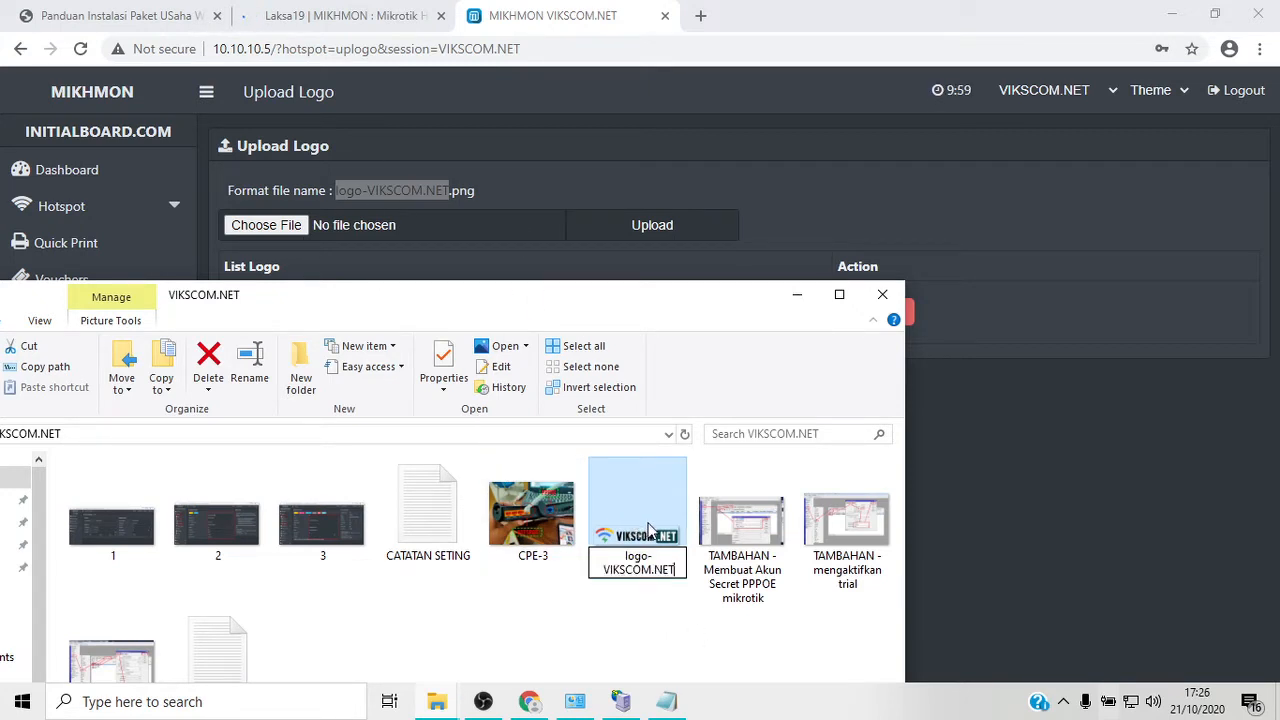
pyautogui.press('Return')
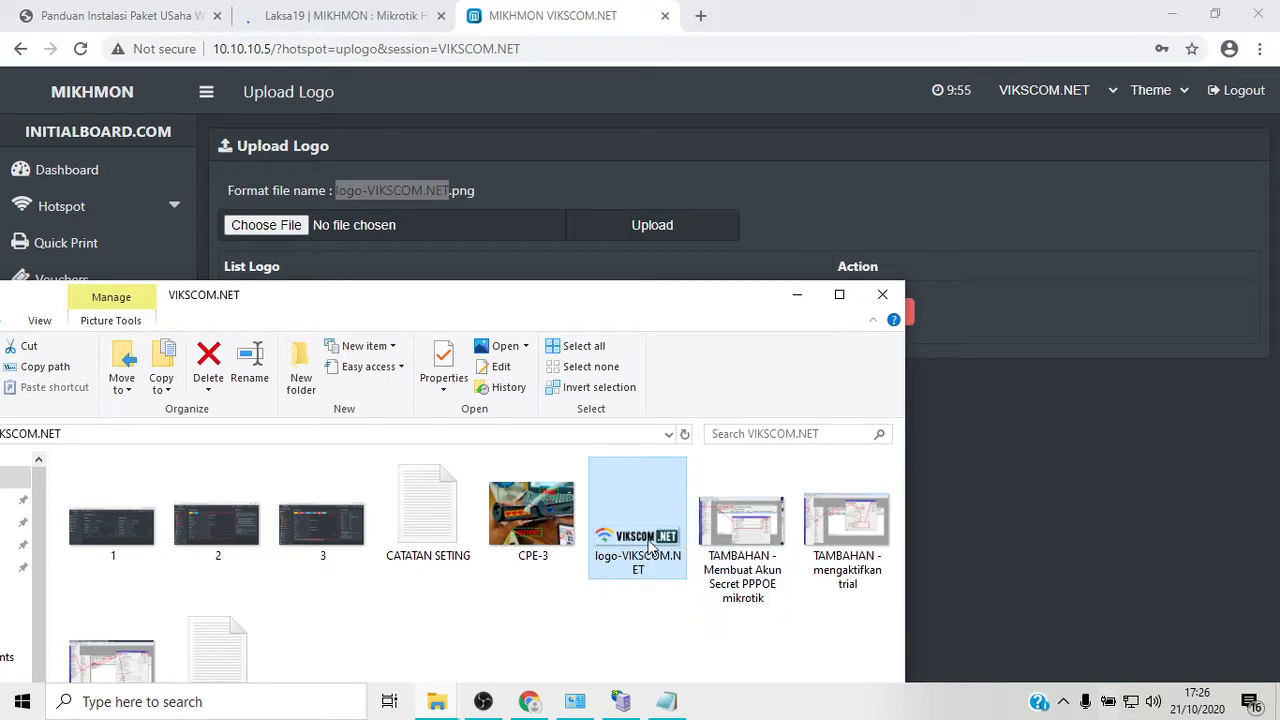
# - Upload logo-VIKSCOM.NET.png from the folder as Mikhmon's logo and delete logo-kemangi41.png from the logo list
pyautogui.moveTo(650, 548); pyautogui.dragTo(290, 228)
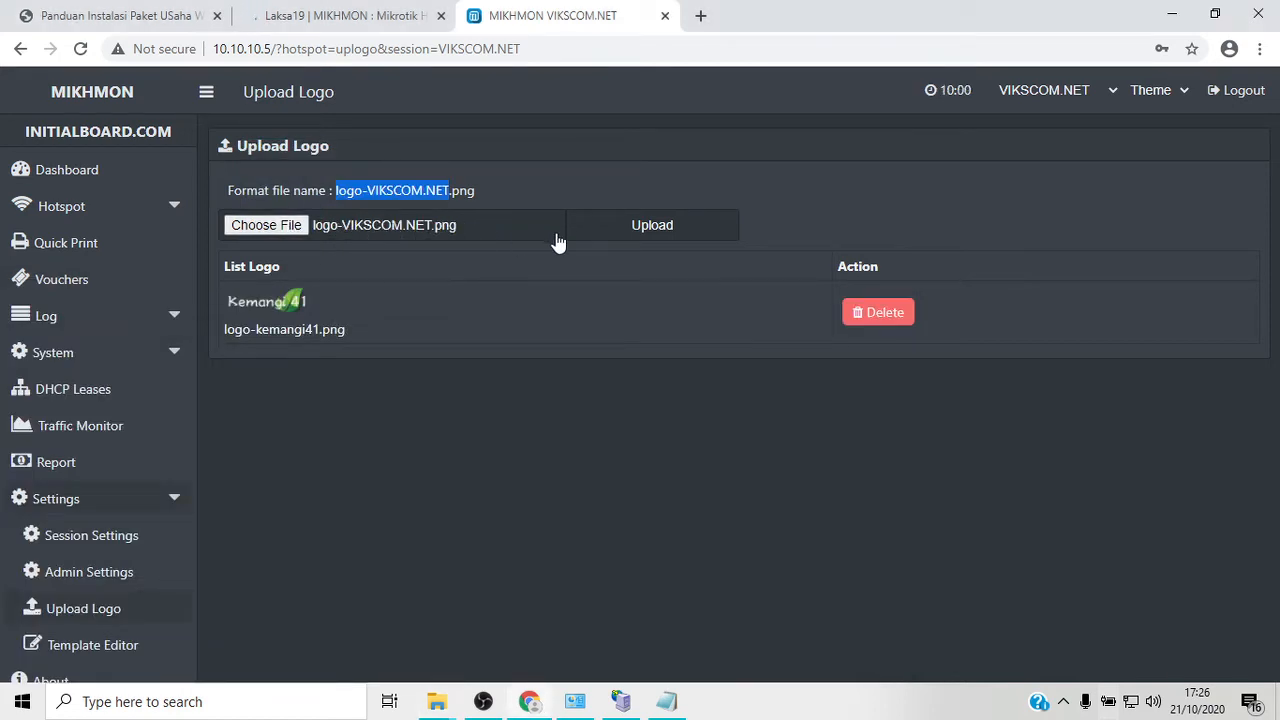
pyautogui.click(651, 230)
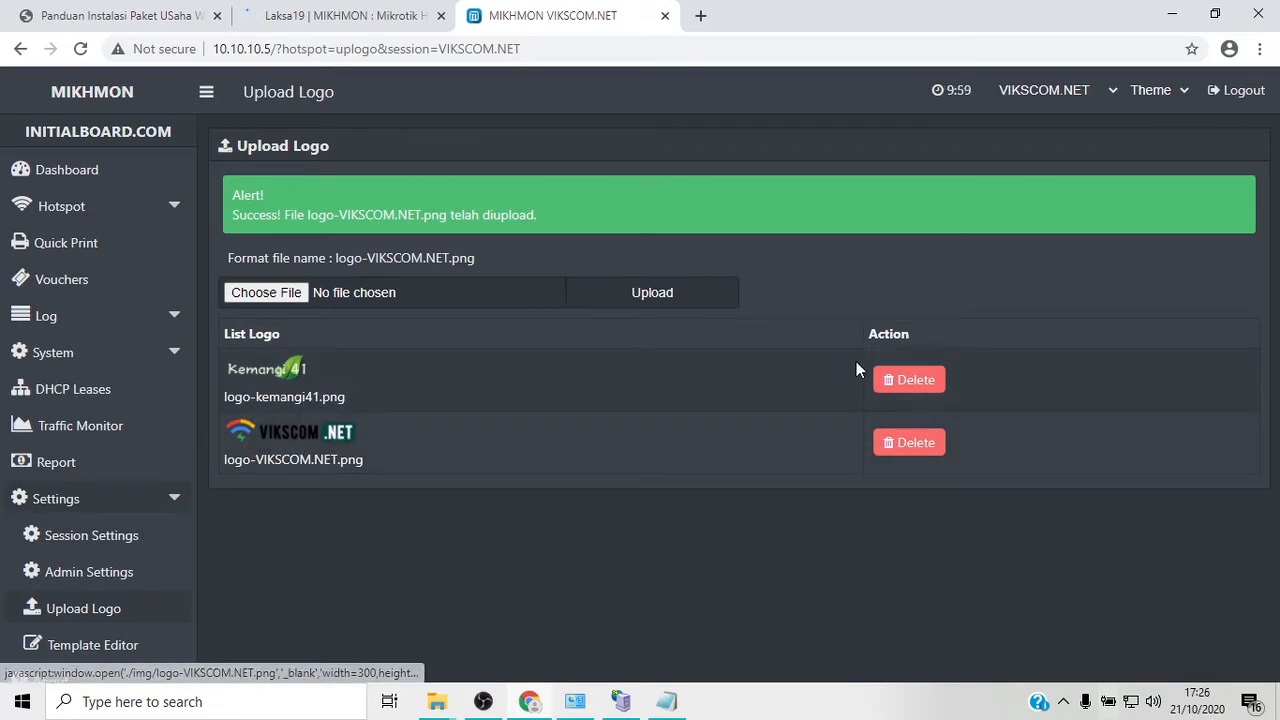
pyautogui.click(908, 381)
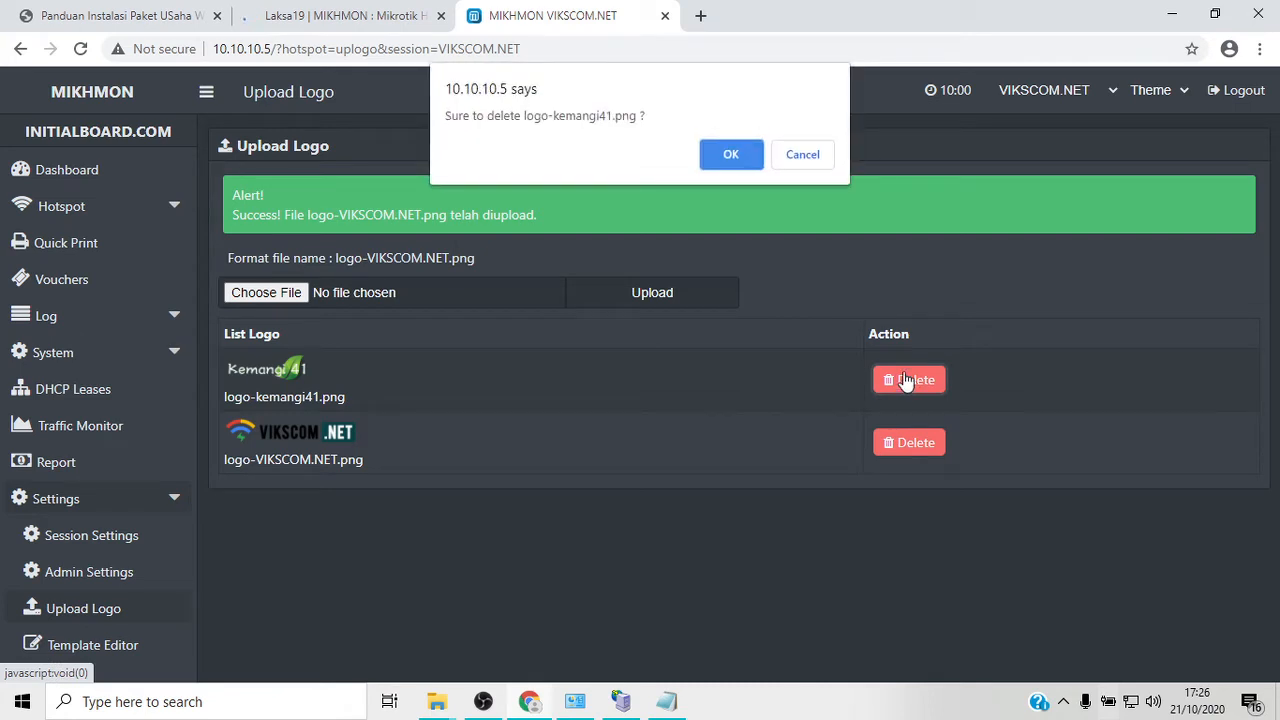
pyautogui.click(733, 156)
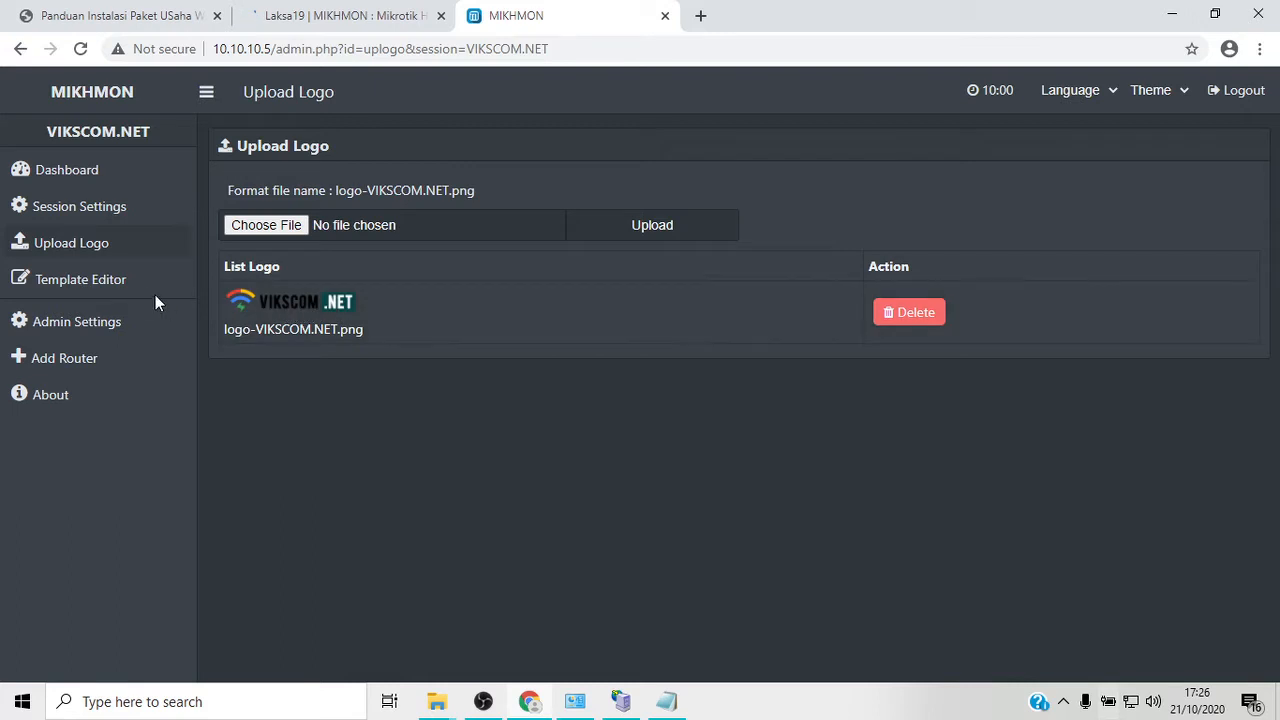
# - Open Mikhmon's Template Editor and look over the code of the Default voucher template
pyautogui.click(115, 289)
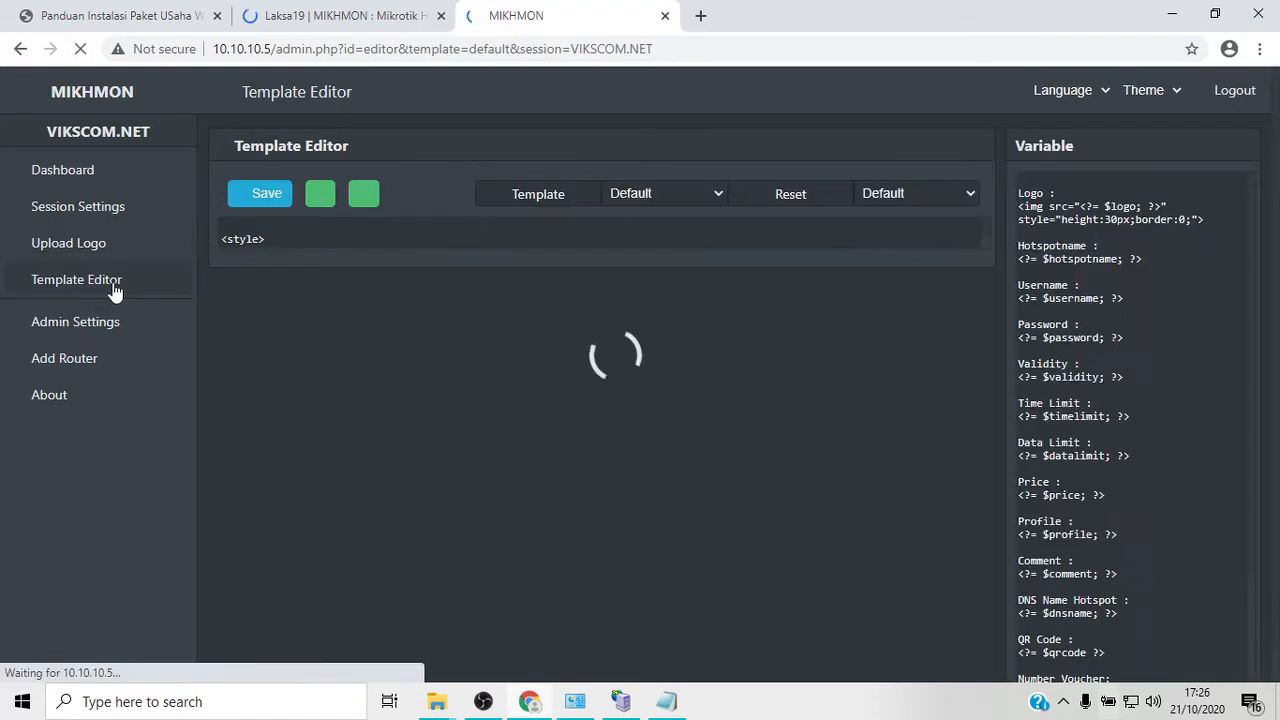
pyautogui.click(494, 444)
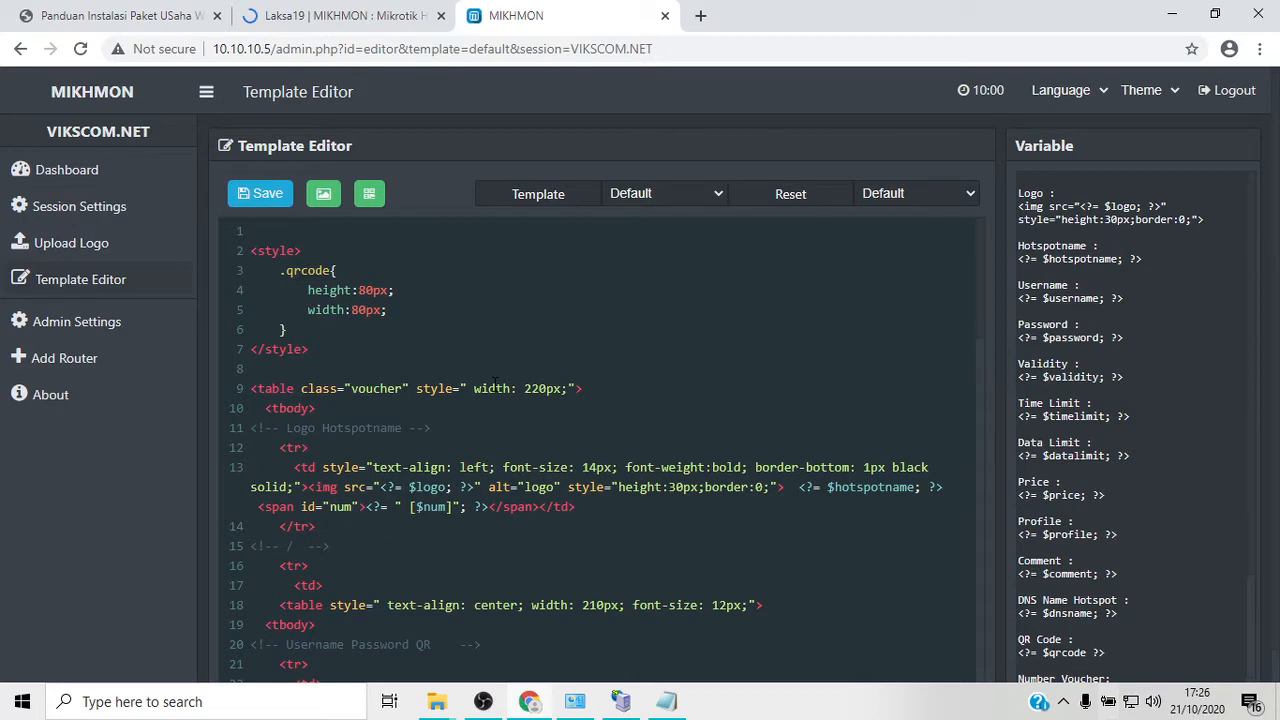
pyautogui.scroll(-3, 505, 392)
pyautogui.scroll(3, 505, 392)
# - Go back to the start of the Laksa19 Mikhmon tutorial page and close it
pyautogui.click(330, 15)
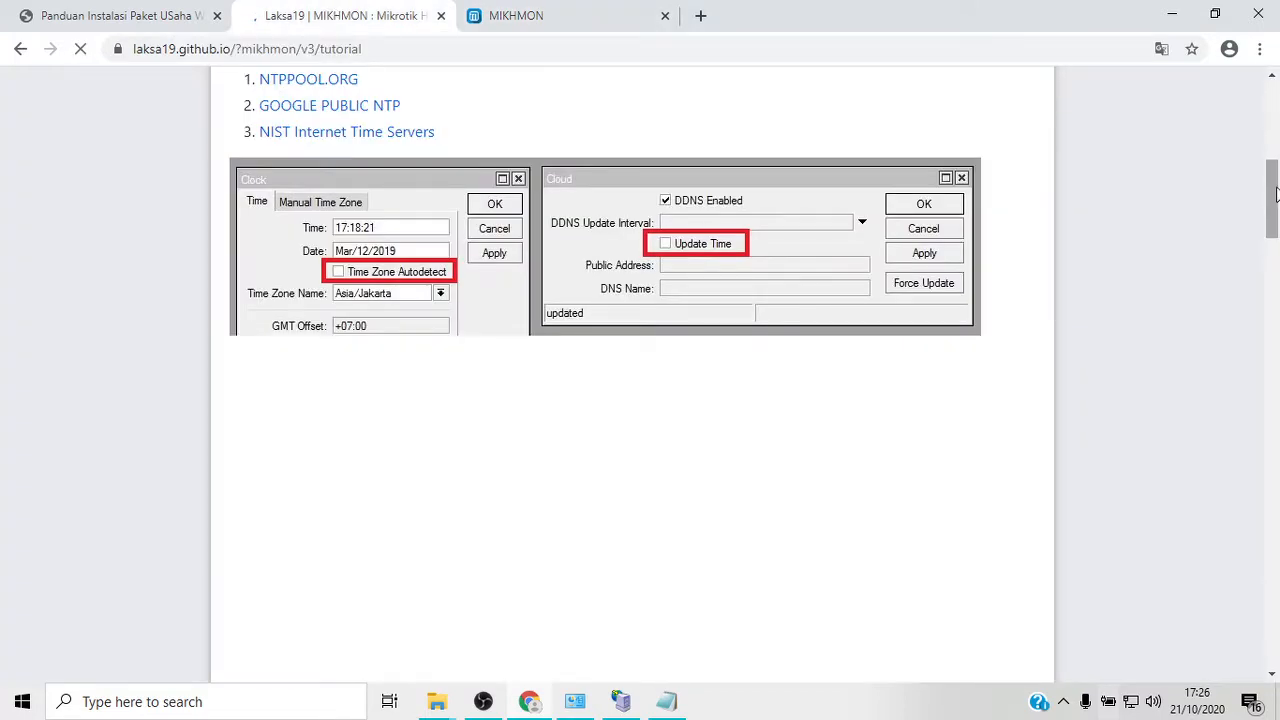
pyautogui.moveTo(1274, 192); pyautogui.dragTo(1274, 98)
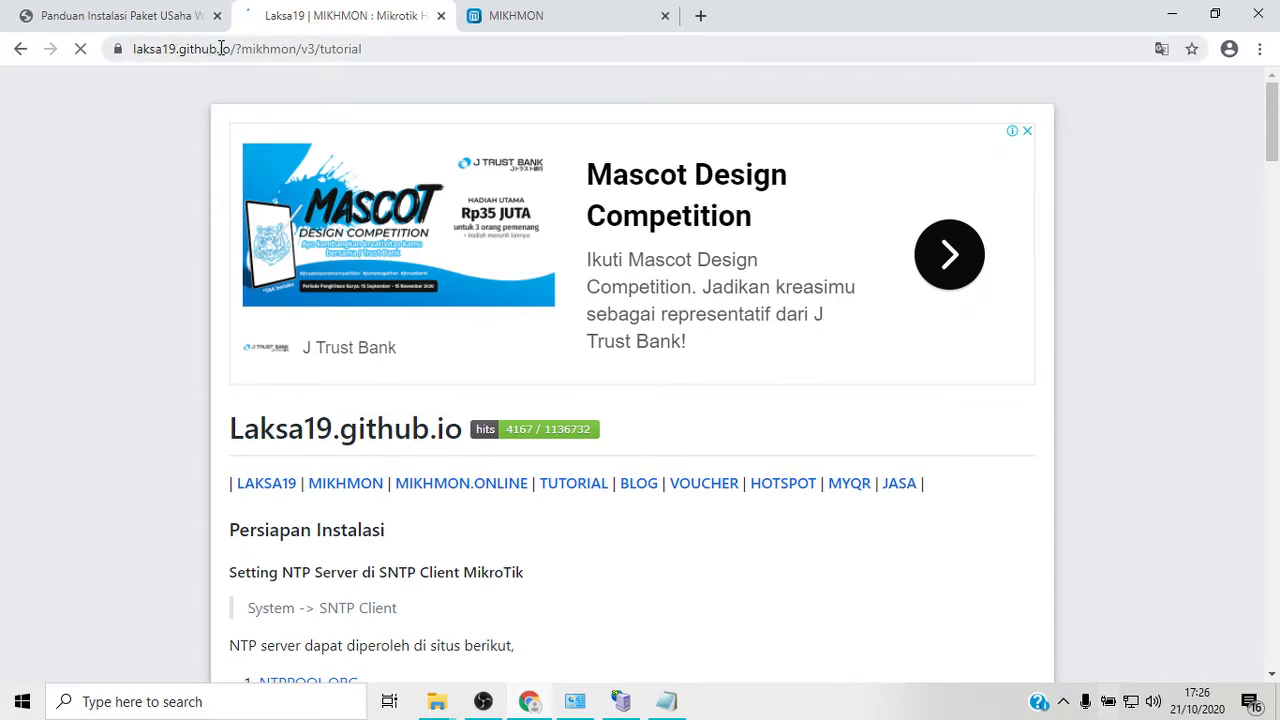
pyautogui.click(438, 16)
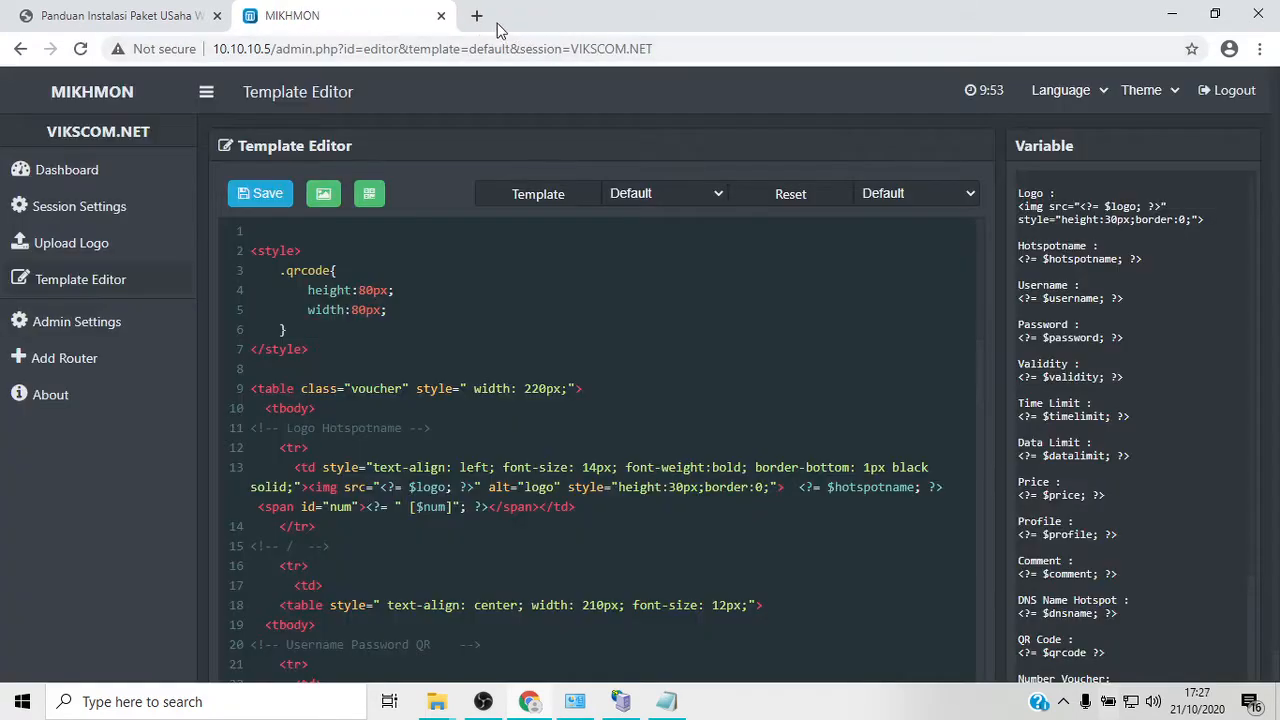
# - Search the web for mikhmon in a new browser tab and open the Voucher page of the Laksa19 site
pyautogui.click(478, 16)
pyautogui.write('m')
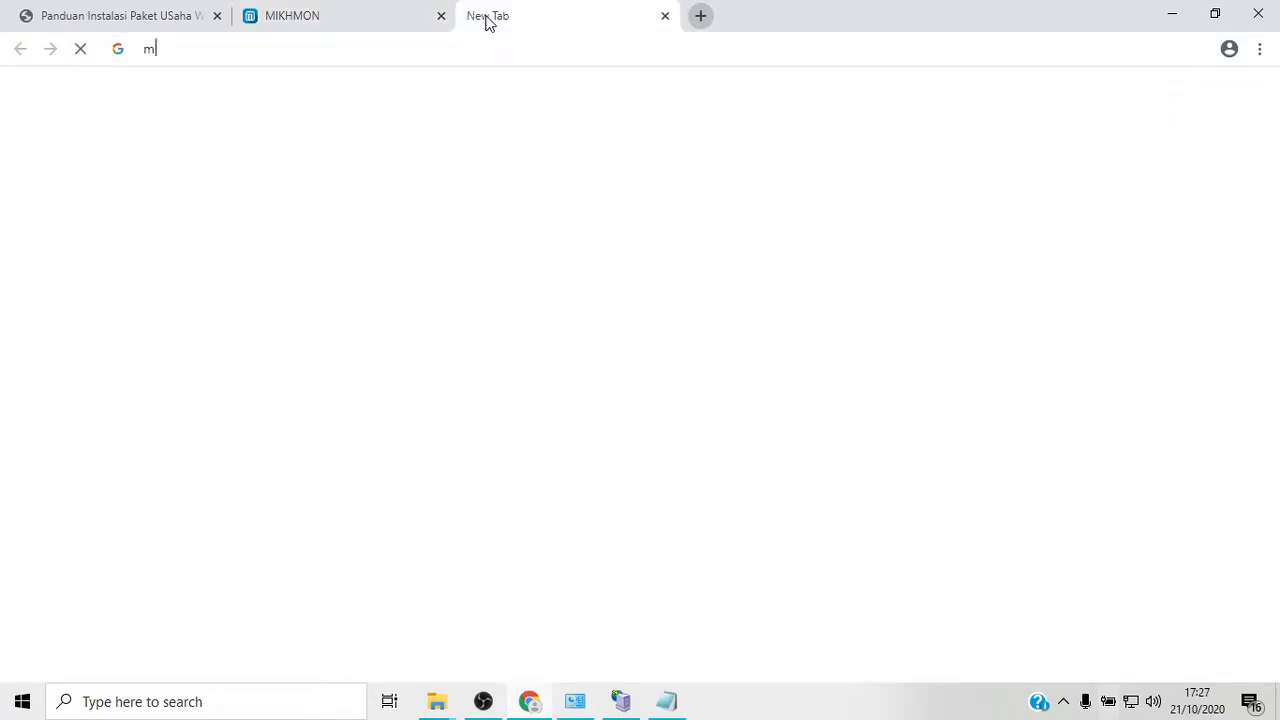
pyautogui.write('ikhmon')
pyautogui.press('Return')
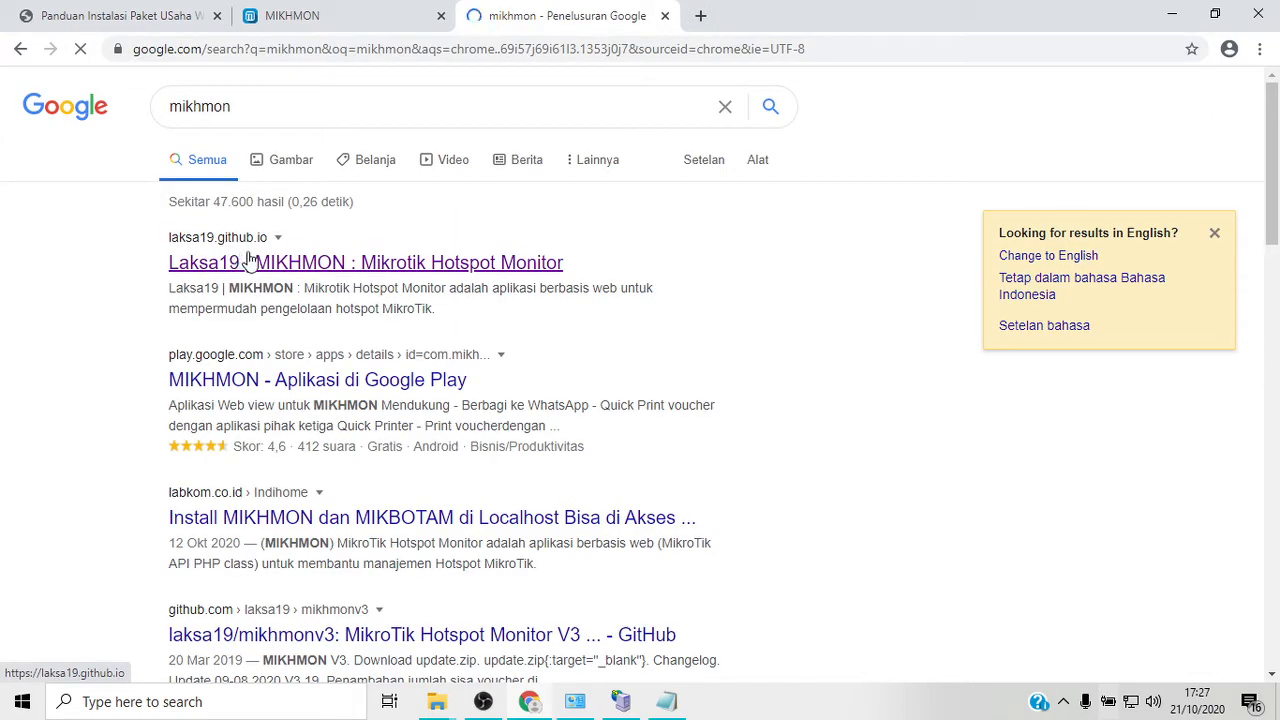
pyautogui.click(250, 262)
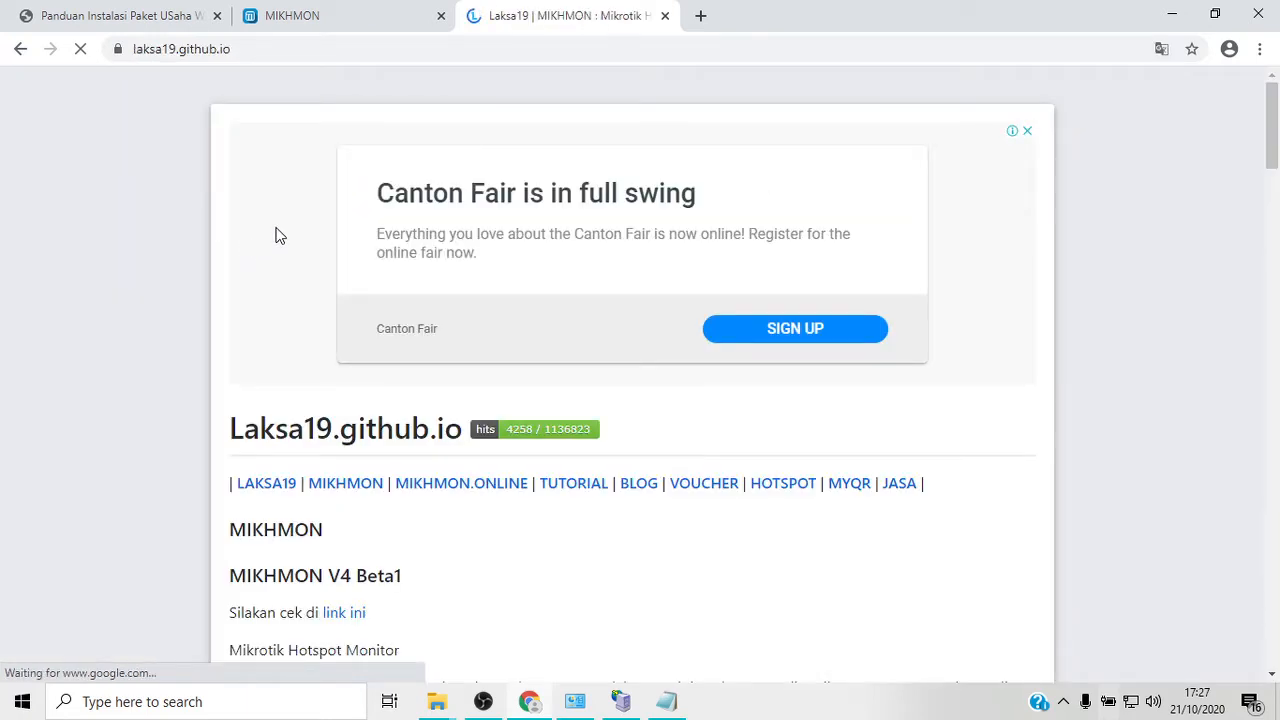
pyautogui.click(711, 491)
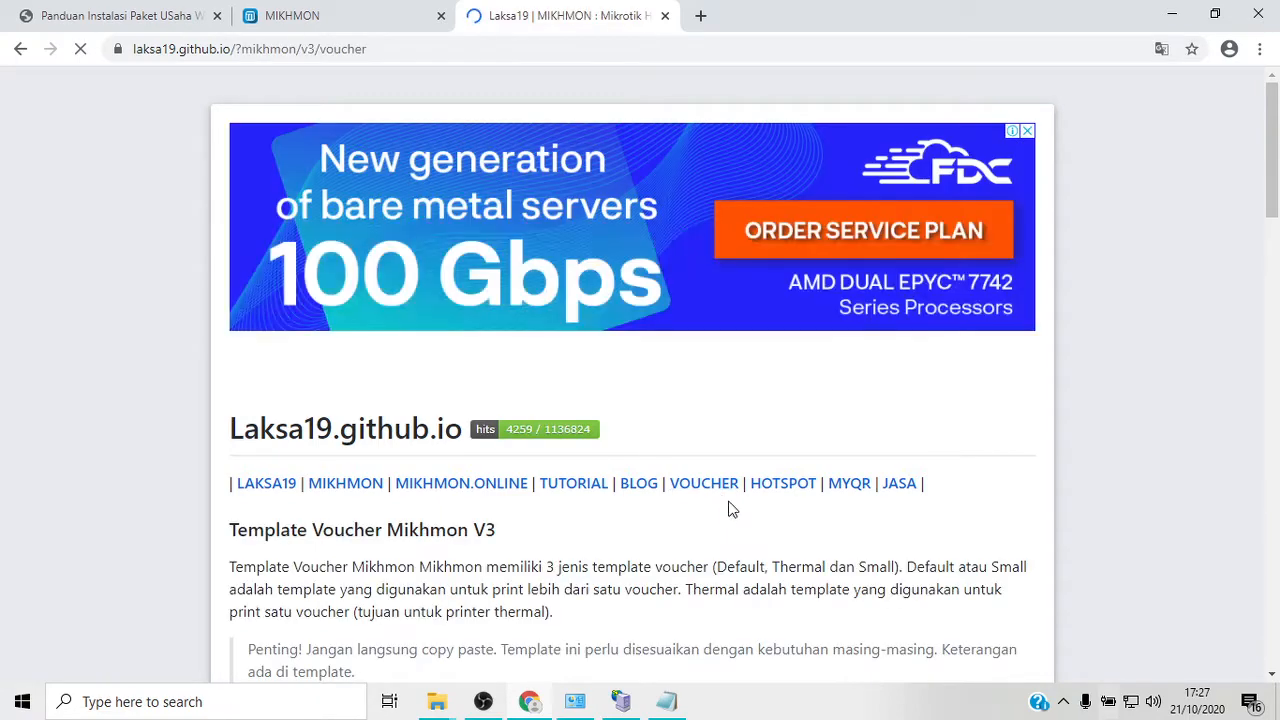
# - Look through the Mikhmon V3 voucher template designs, from Default Color by Price to MKS Isber Nendi
pyautogui.scroll(-1, 731, 496)
pyautogui.scroll(-3, 731, 496)
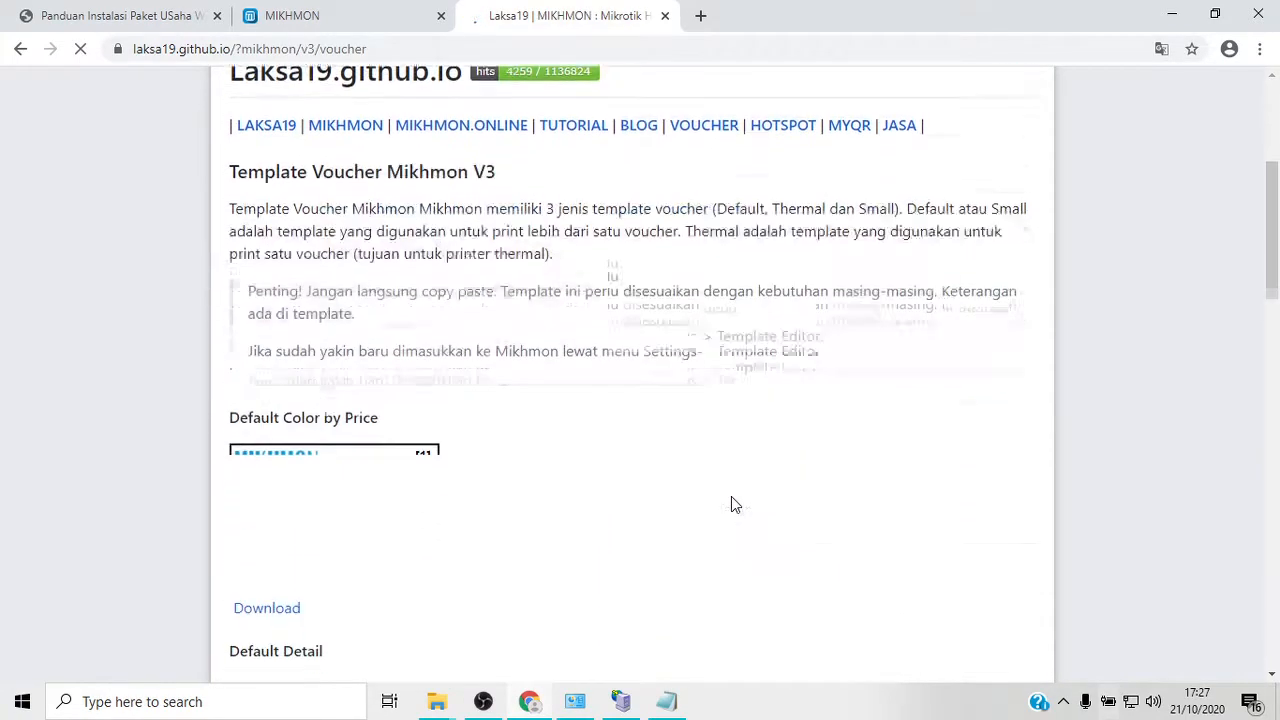
pyautogui.scroll(-1, 731, 496)
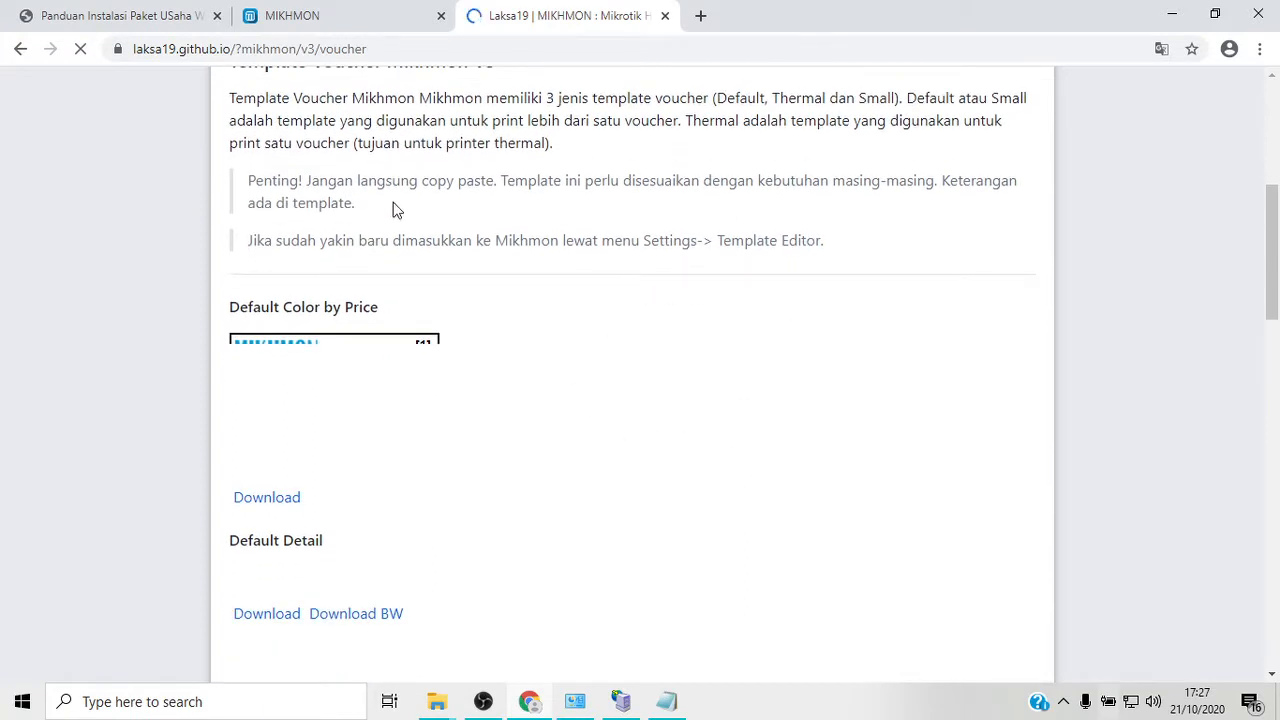
pyautogui.scroll(-1, 370, 280)
pyautogui.scroll(-2, 437, 215)
pyautogui.scroll(-2, 452, 302)
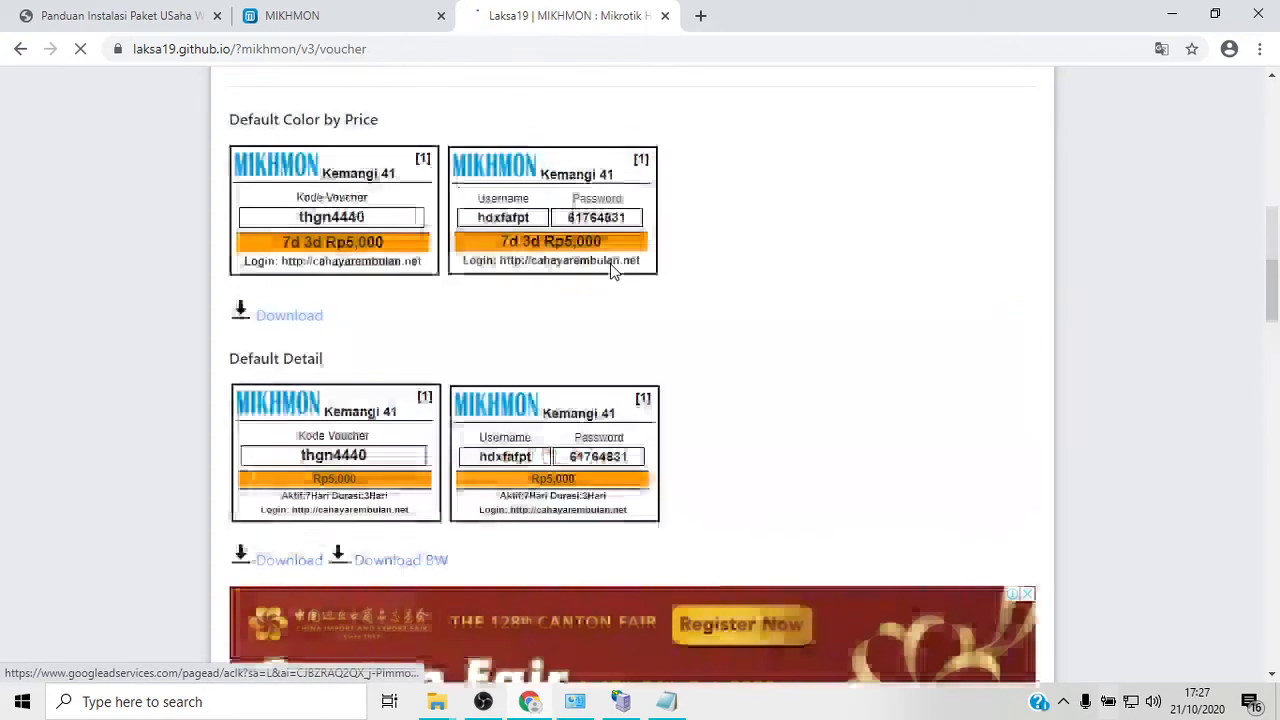
pyautogui.scroll(3, 614, 271)
pyautogui.scroll(-6, 614, 271)
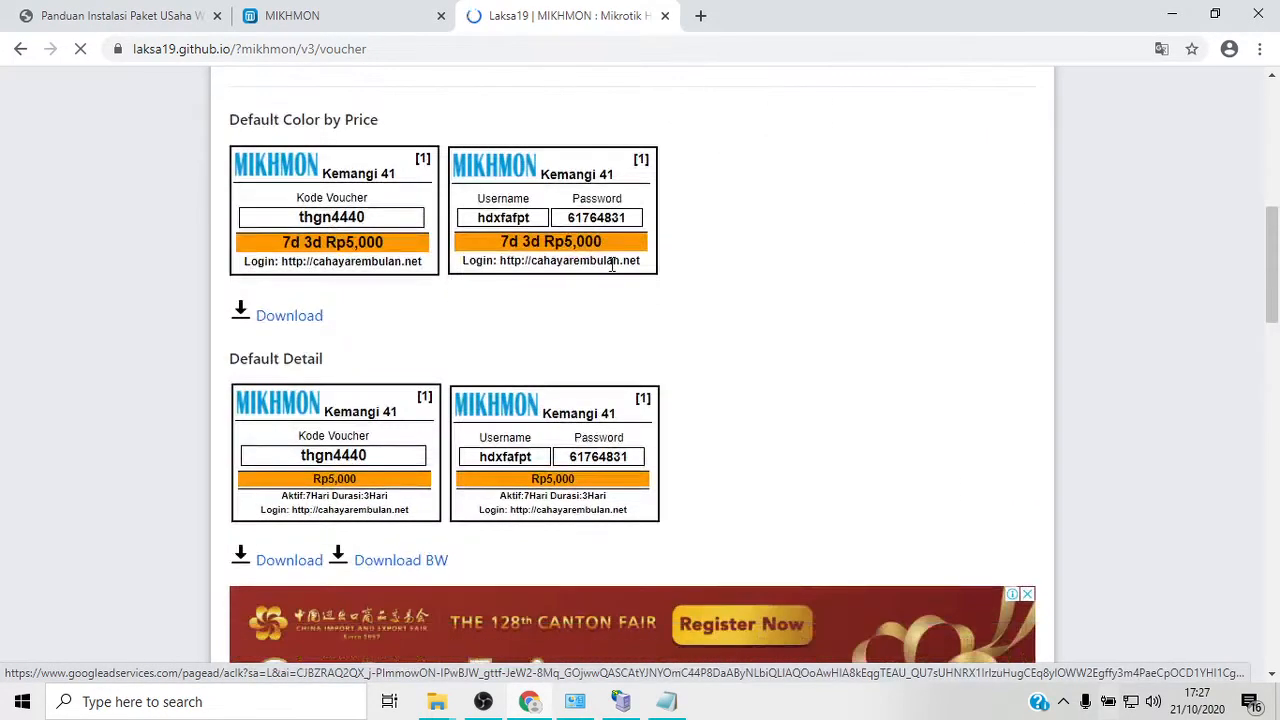
pyautogui.scroll(-5, 614, 271)
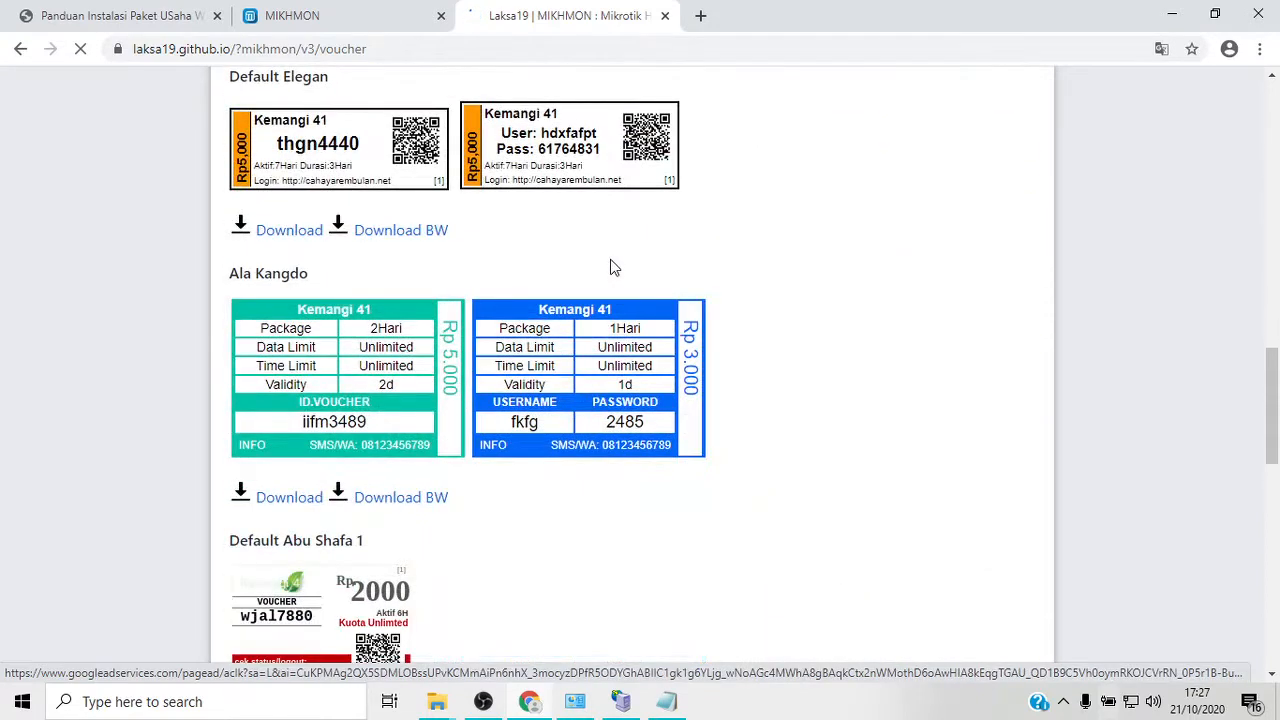
pyautogui.scroll(-9, 614, 268)
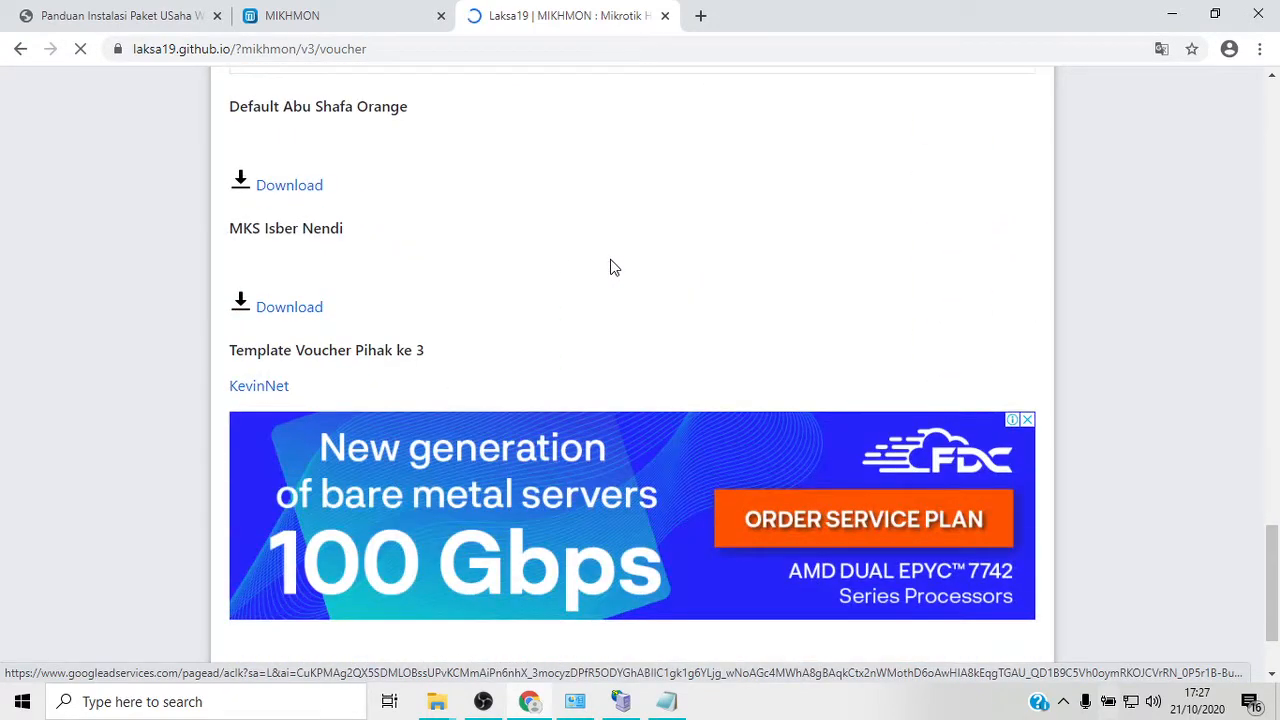
pyautogui.scroll(-2, 614, 267)
pyautogui.scroll(9, 614, 267)
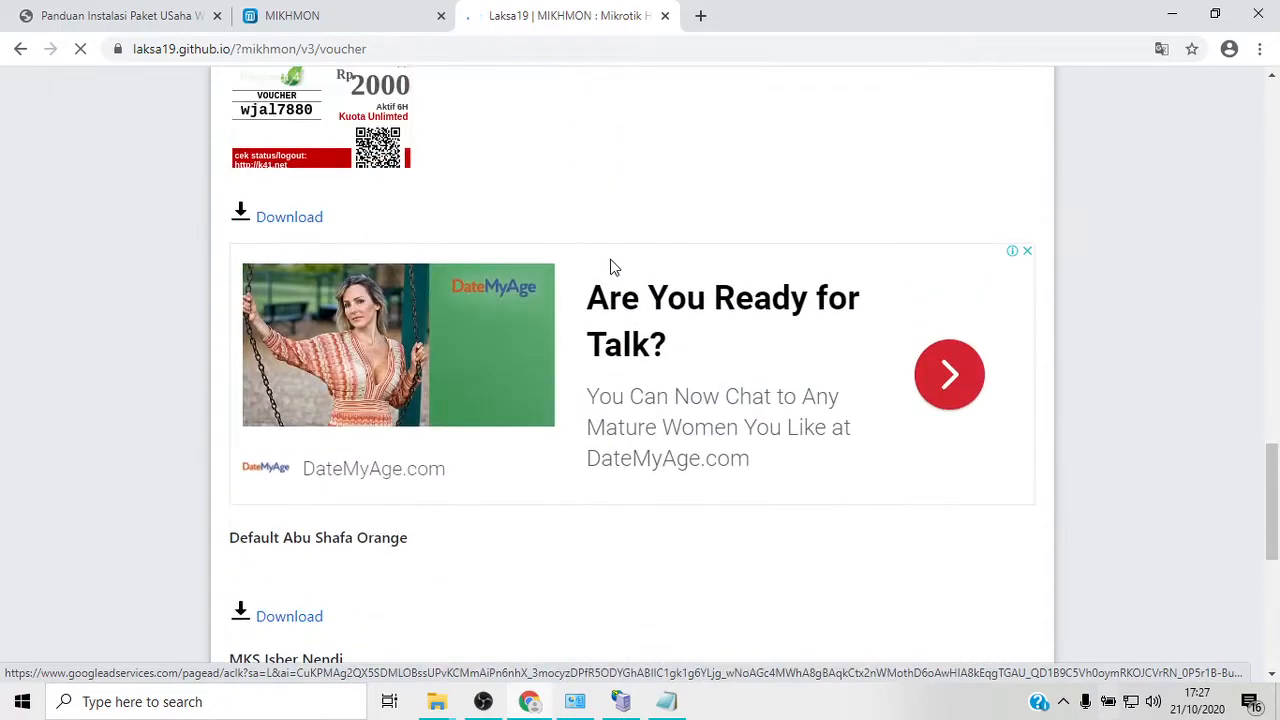
pyautogui.scroll(5, 614, 267)
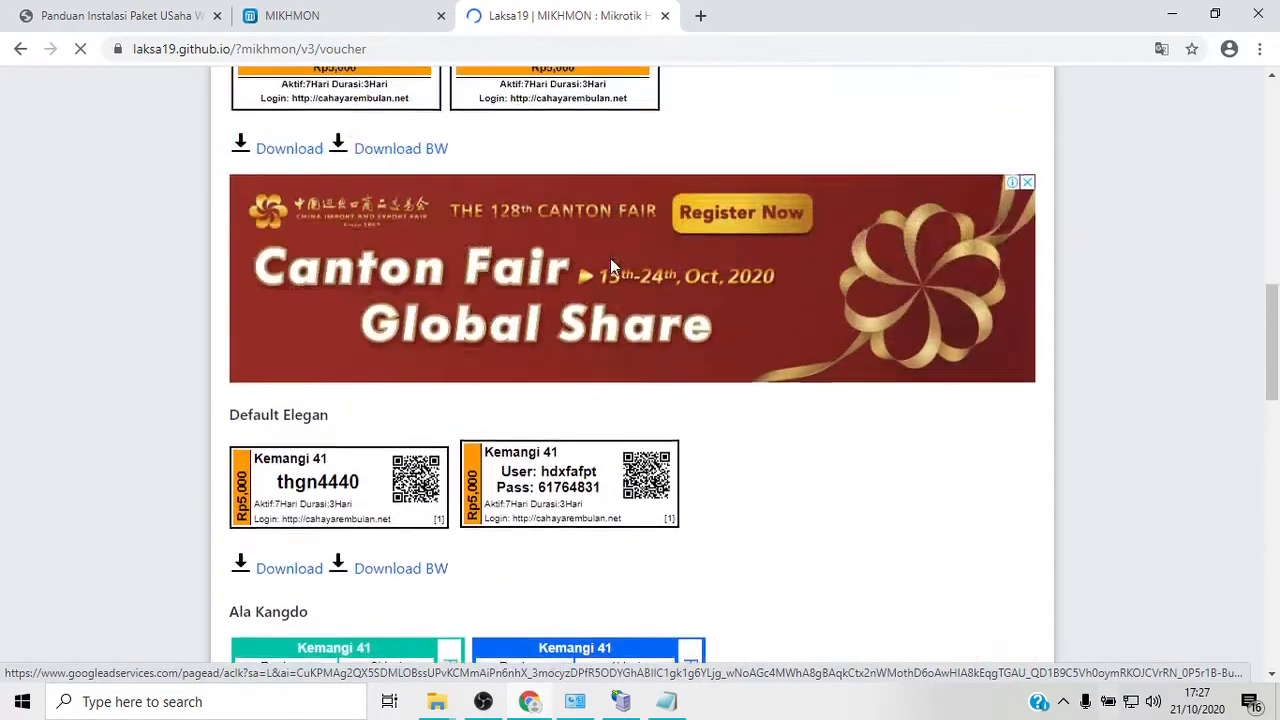
pyautogui.scroll(-12, 614, 267)
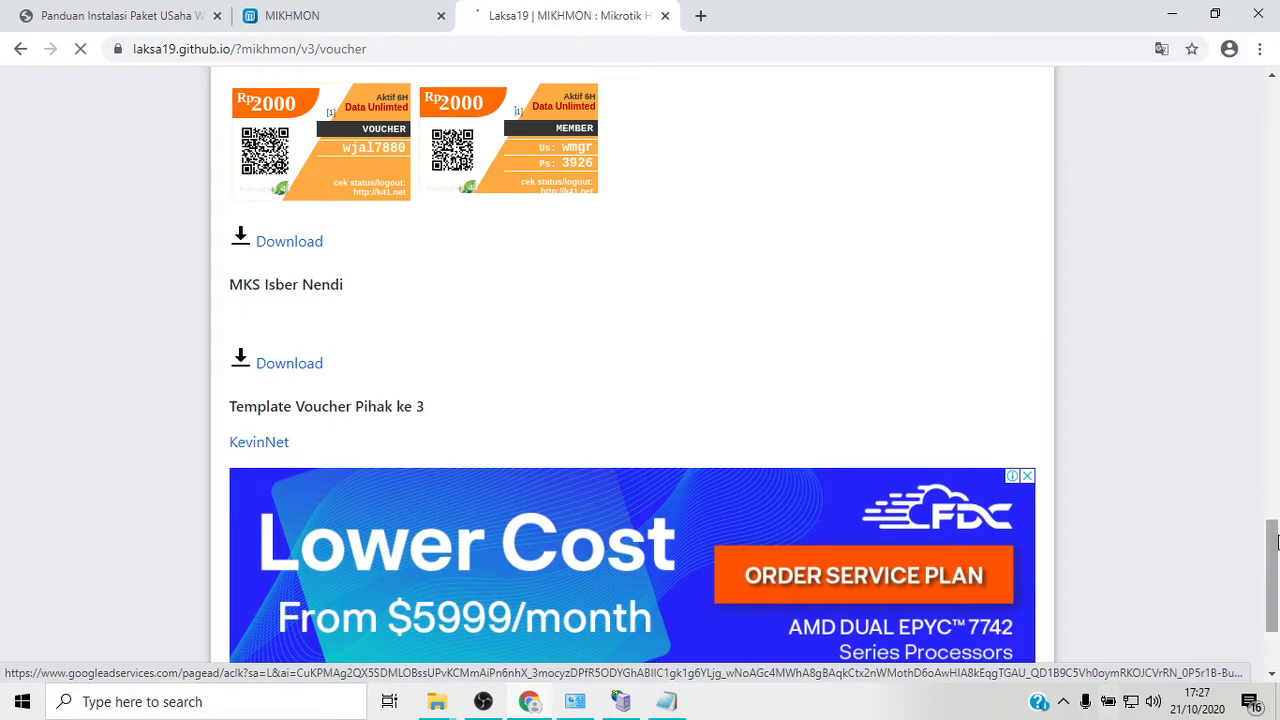
pyautogui.scroll(-1, 1277, 535)
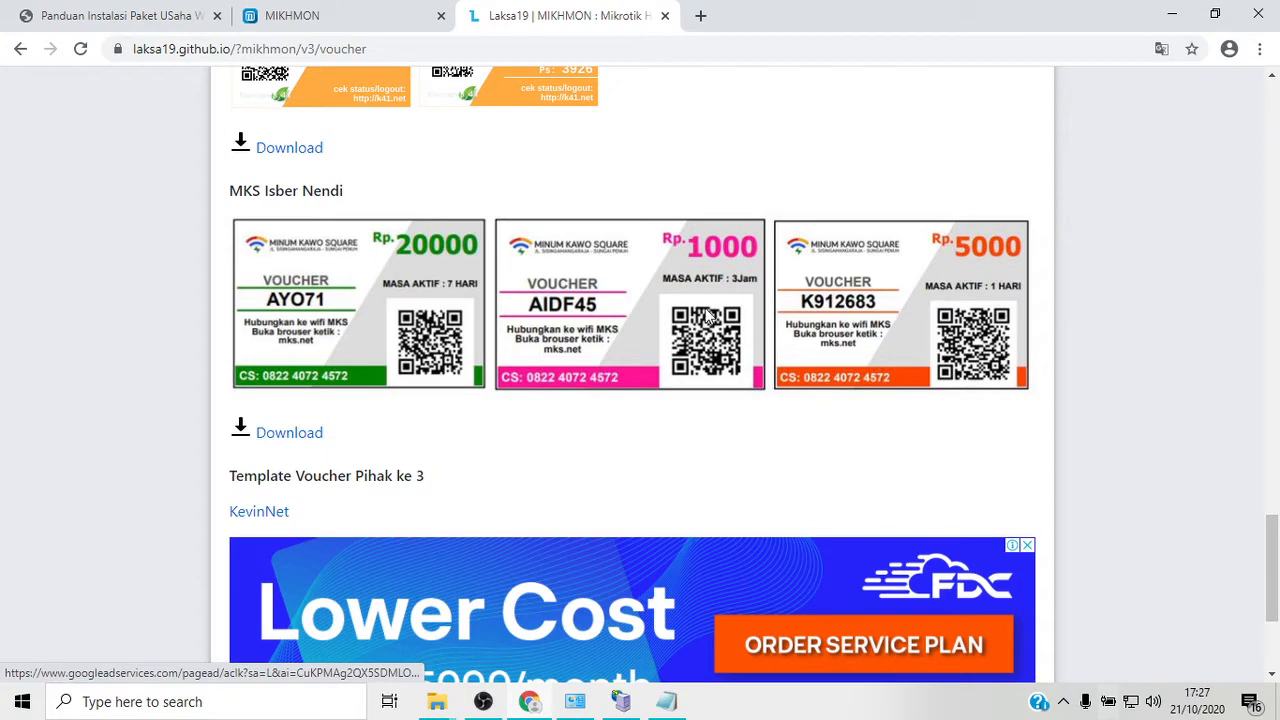
# - Replace the Default voucher template in Mikhmon's Template Editor with the full code of the downloadable MKS Isber Nendi template, mks.txt
pyautogui.click(288, 433)
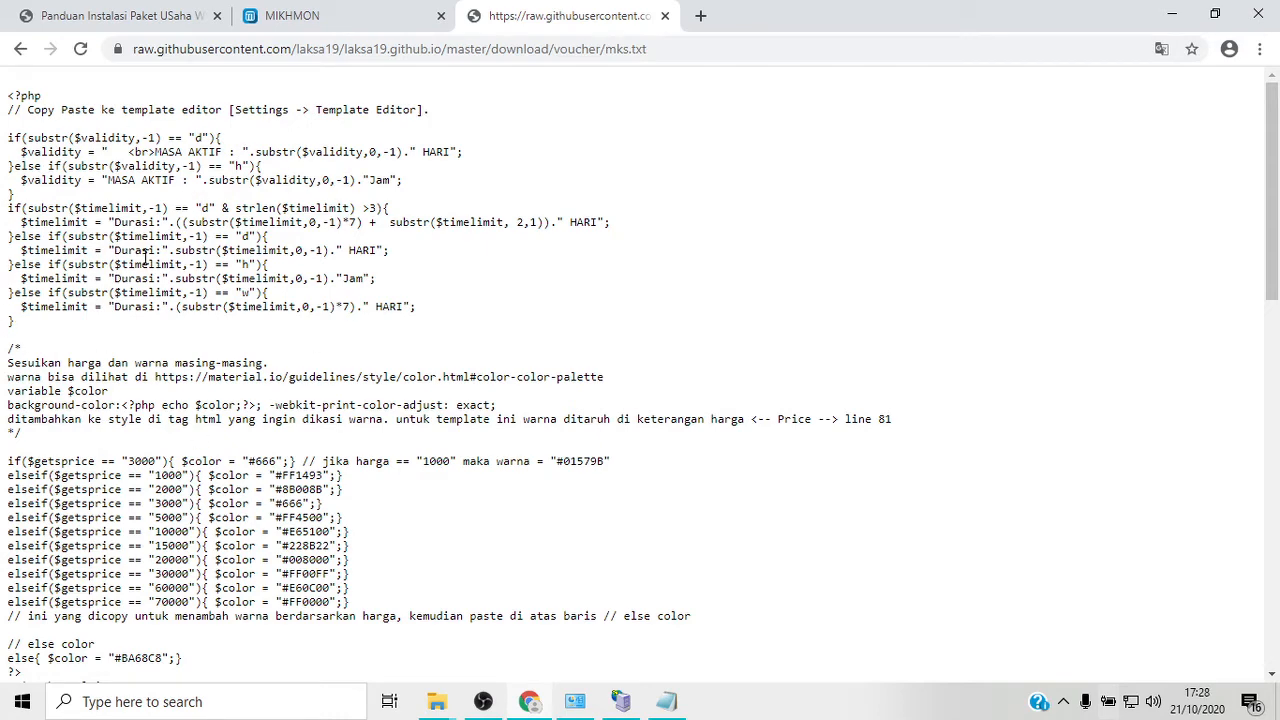
pyautogui.hotkey('ctrl', 'a')
pyautogui.rightClick(157, 156)
pyautogui.click(175, 172)
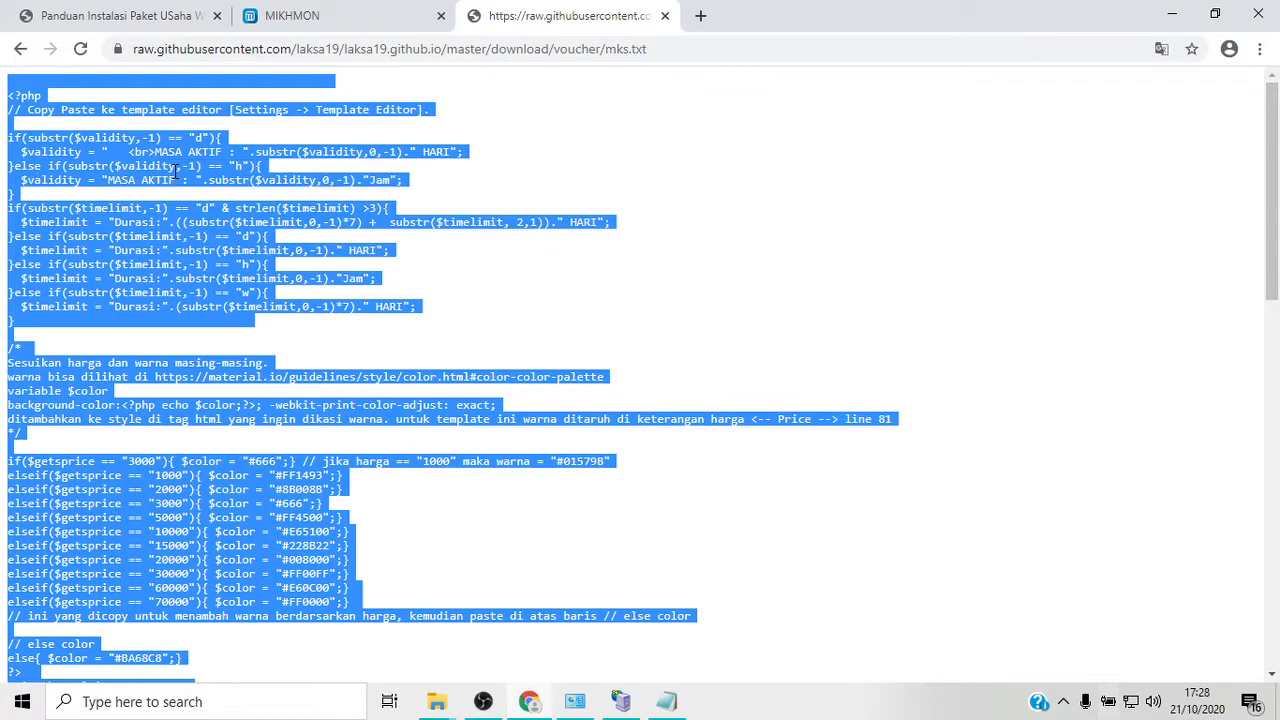
pyautogui.click(292, 15)
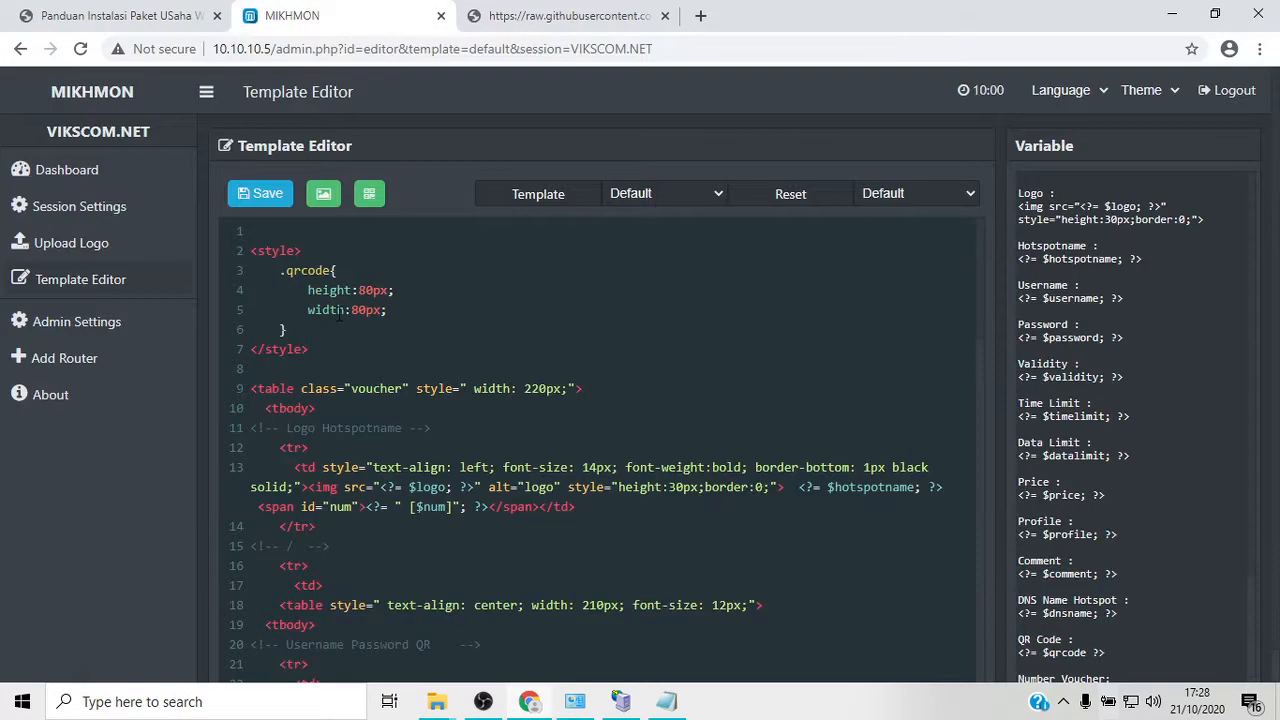
pyautogui.hotkey('ctrl', 'a')
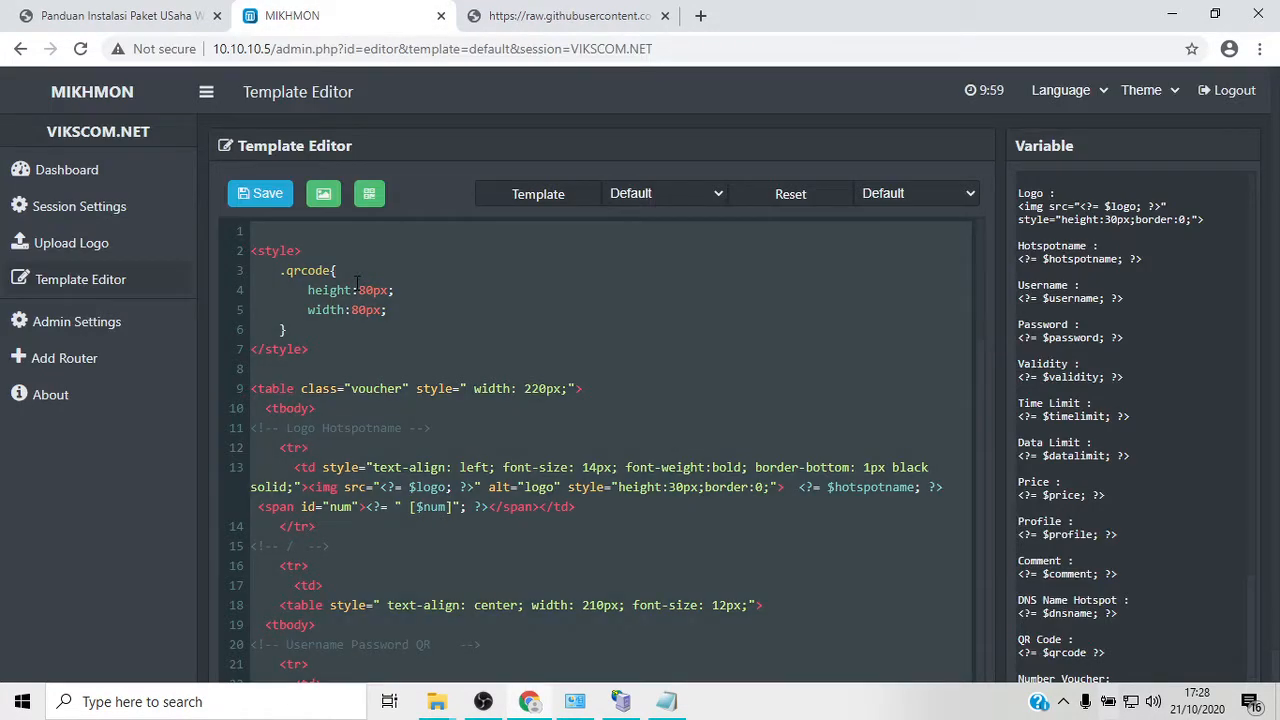
pyautogui.hotkey('ctrl', 'v')
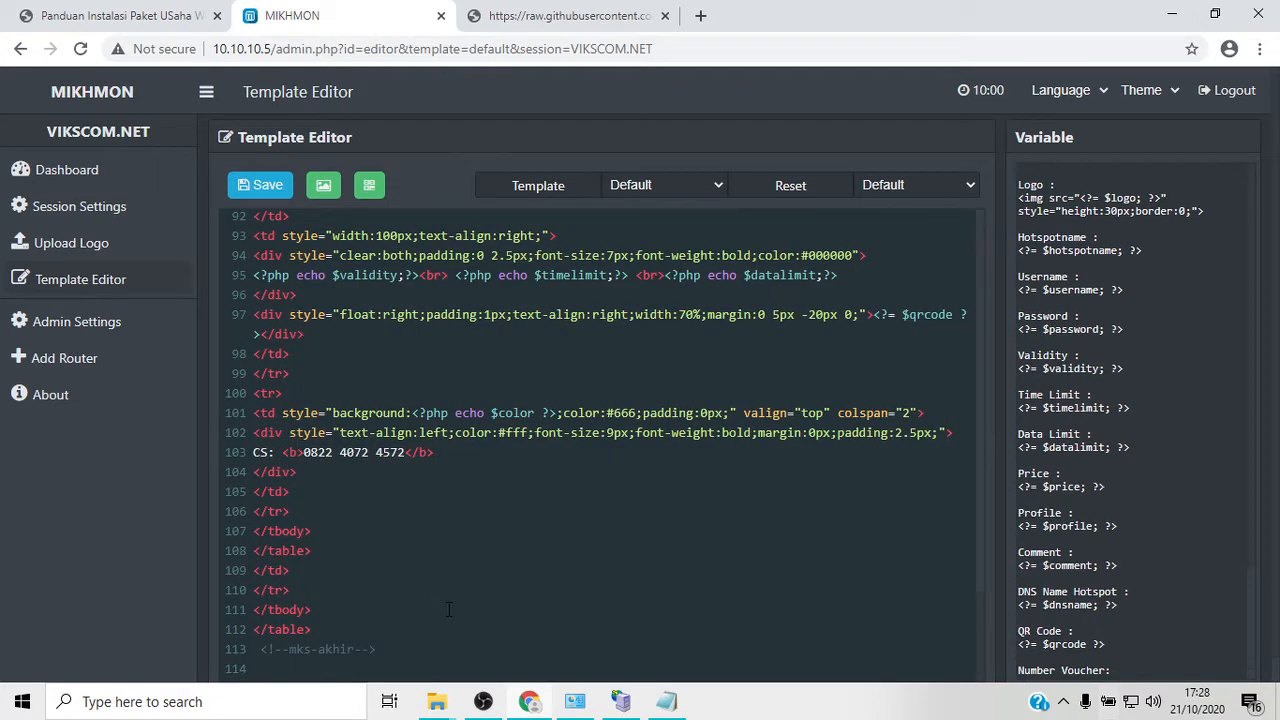
# - Replace the CS phone number in the voucher template with the WhatsApp contact number from the CATATAN SETING notes and save the template
pyautogui.click(686, 710)
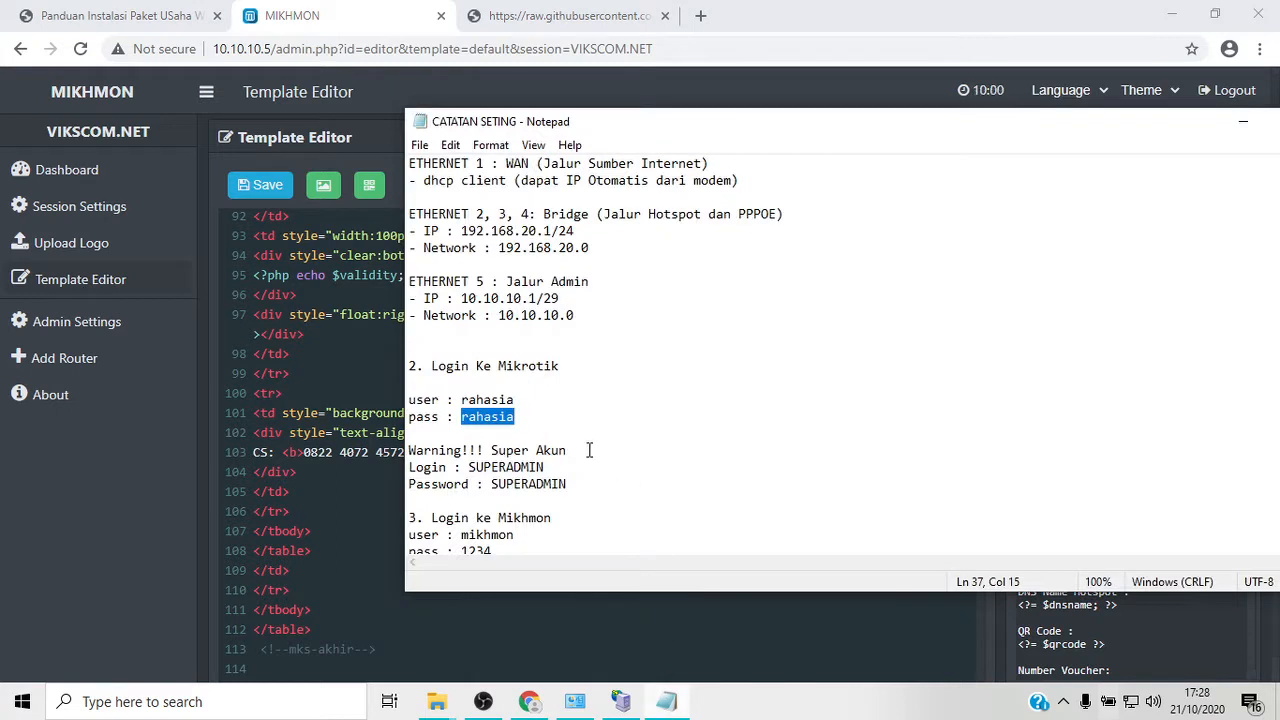
pyautogui.scroll(7, 583, 428)
pyautogui.scroll(3, 583, 428)
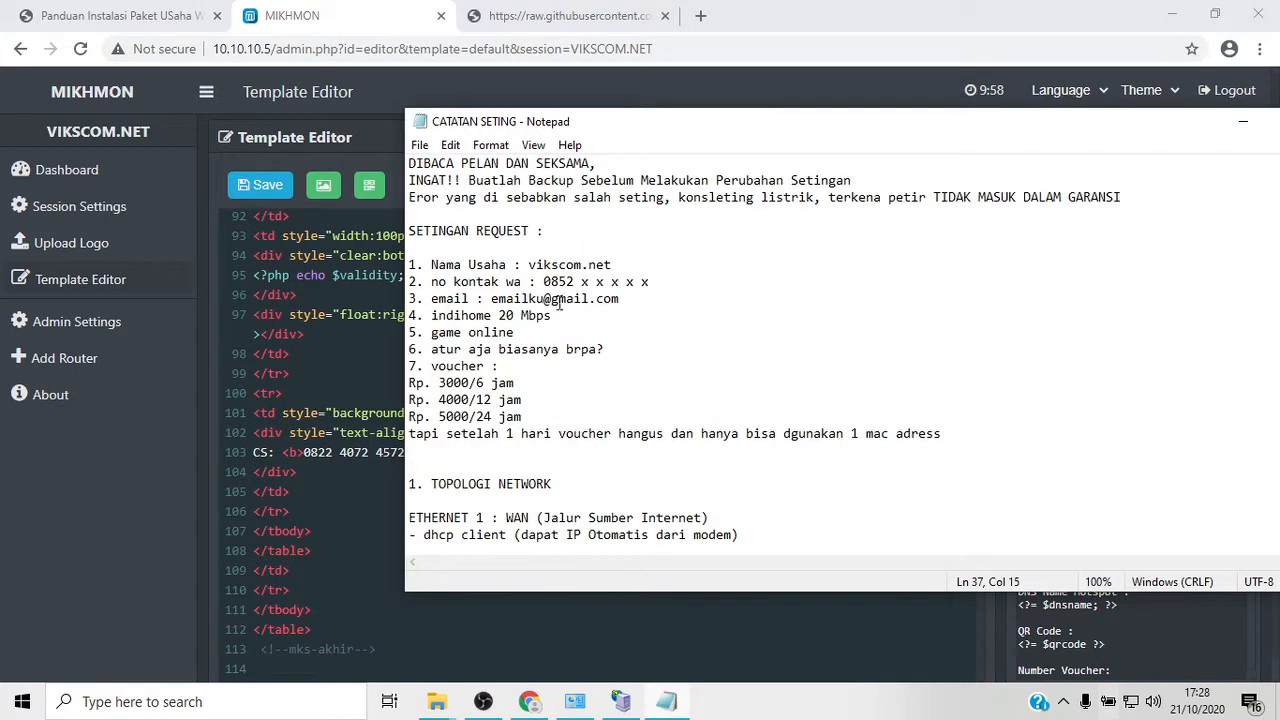
pyautogui.moveTo(543, 282); pyautogui.dragTo(652, 283)
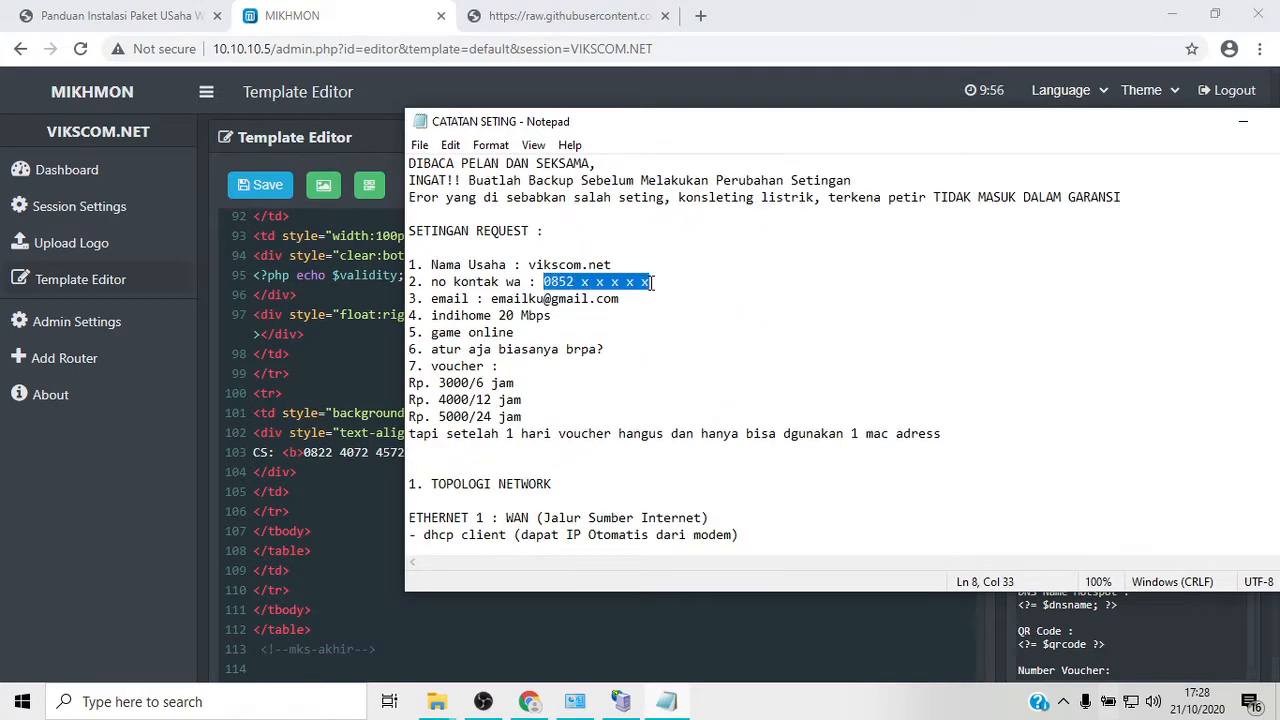
pyautogui.moveTo(303, 452); pyautogui.dragTo(404, 452)
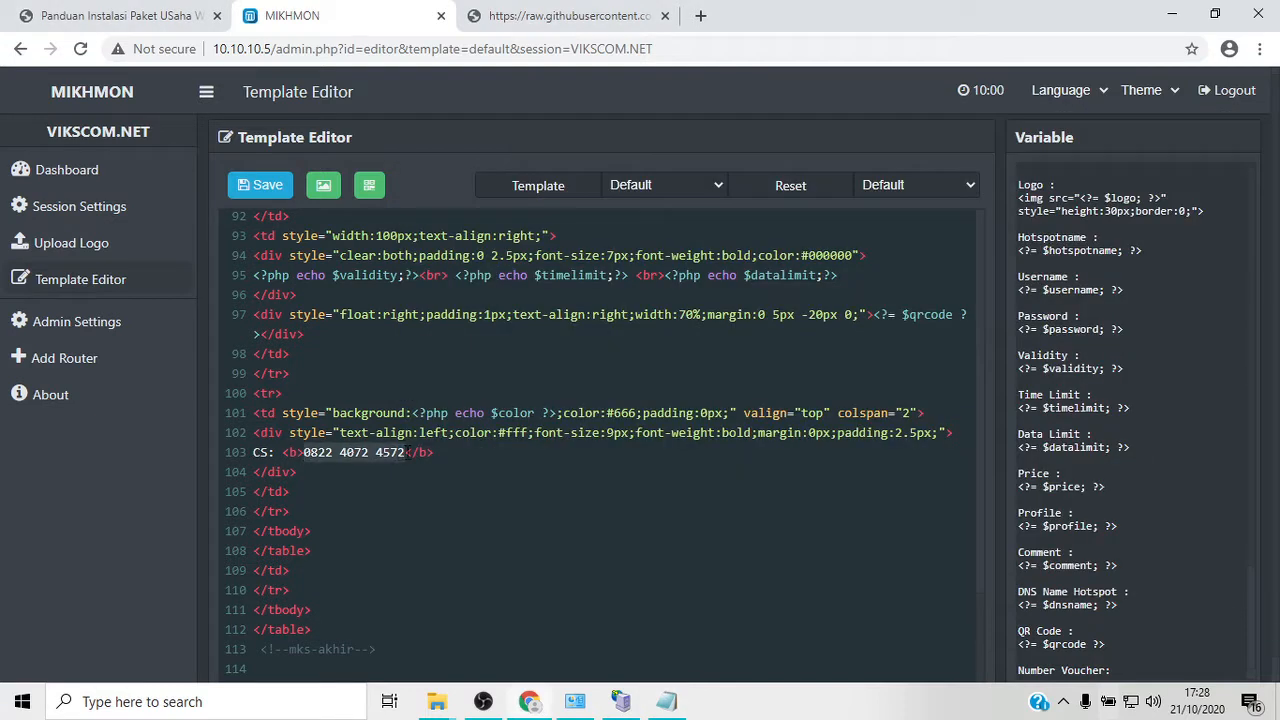
pyautogui.hotkey('ctrl', 'v')
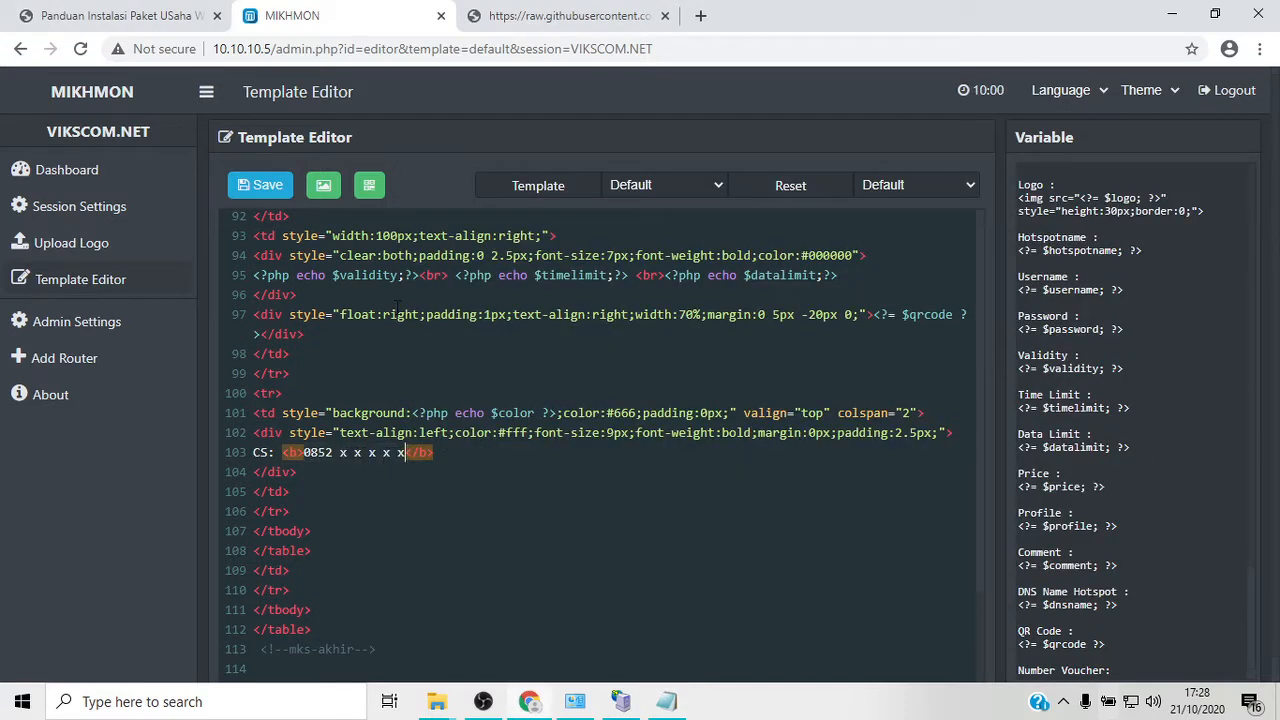
pyautogui.click(268, 188)
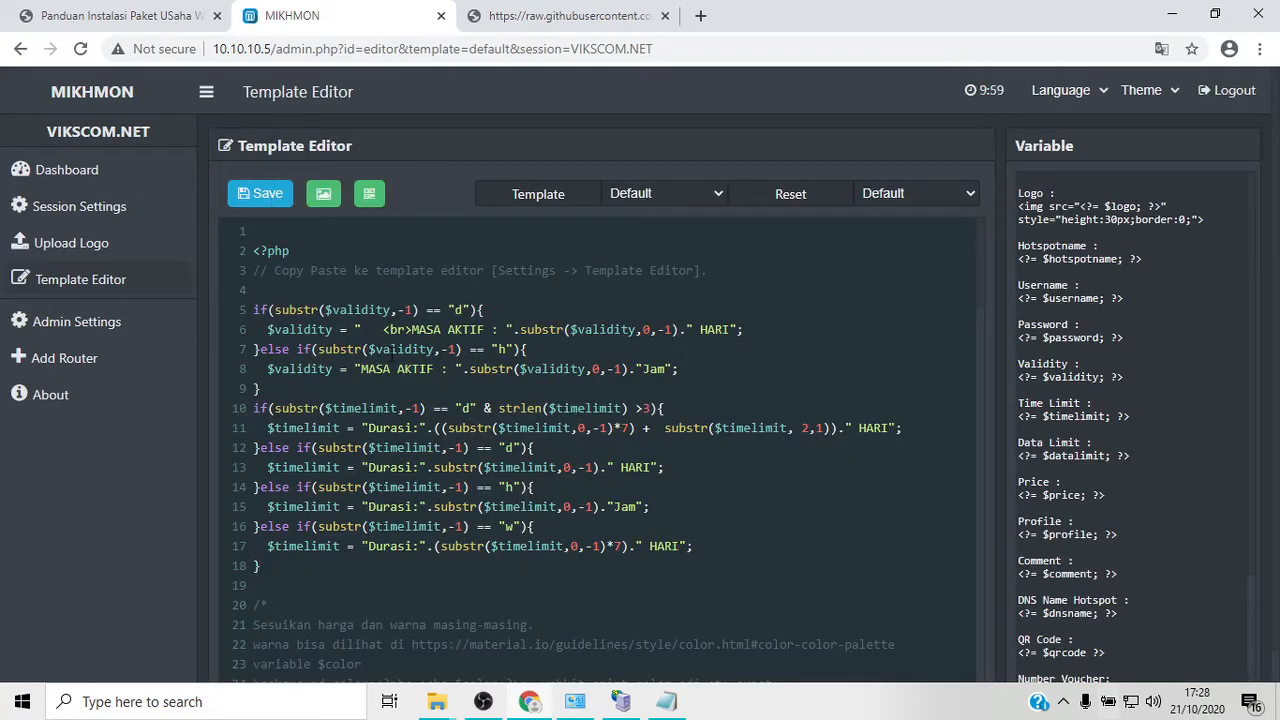
# - Open the hotspot user profile list from the VIKSCOM.NET dashboard
pyautogui.click(87, 170)
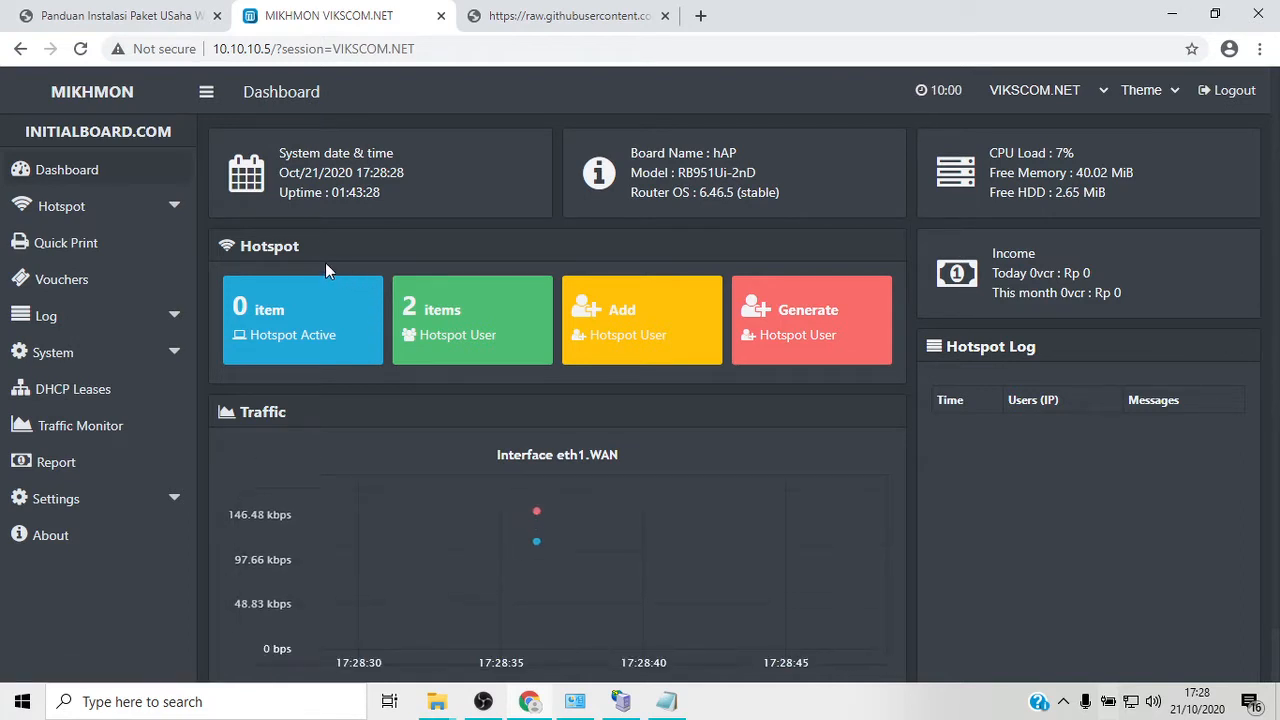
pyautogui.click(176, 215)
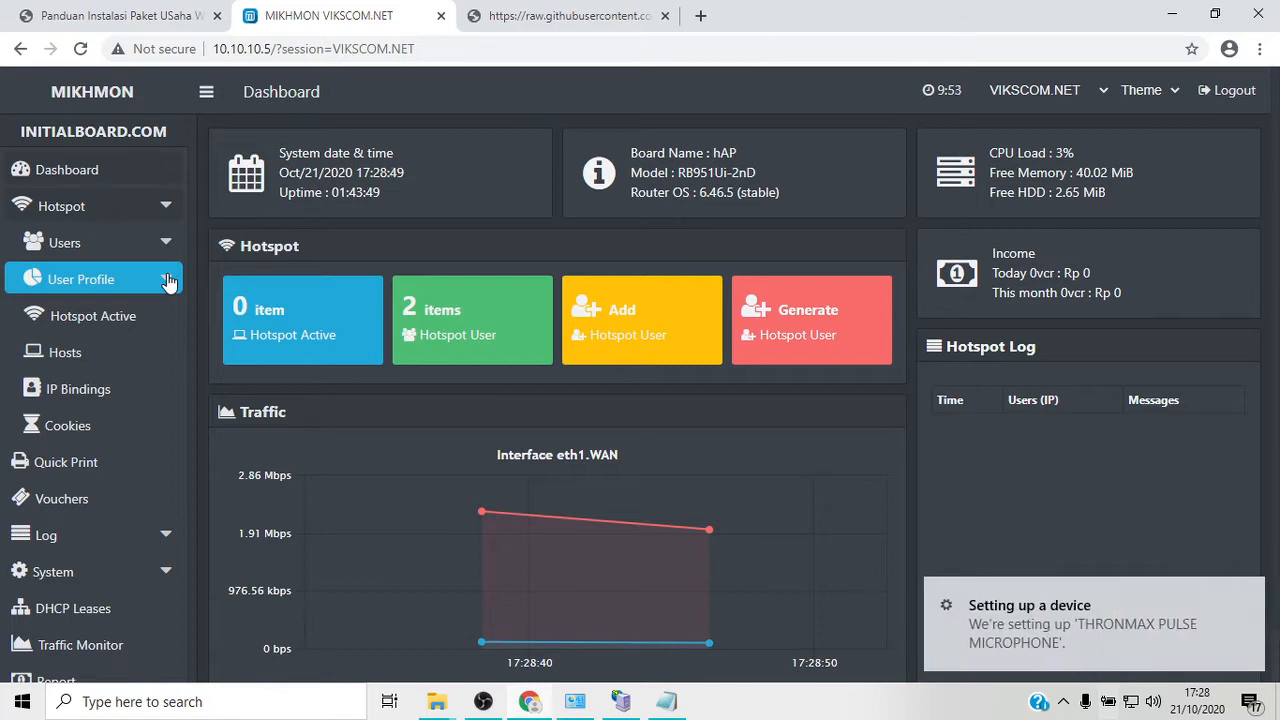
pyautogui.click(168, 281)
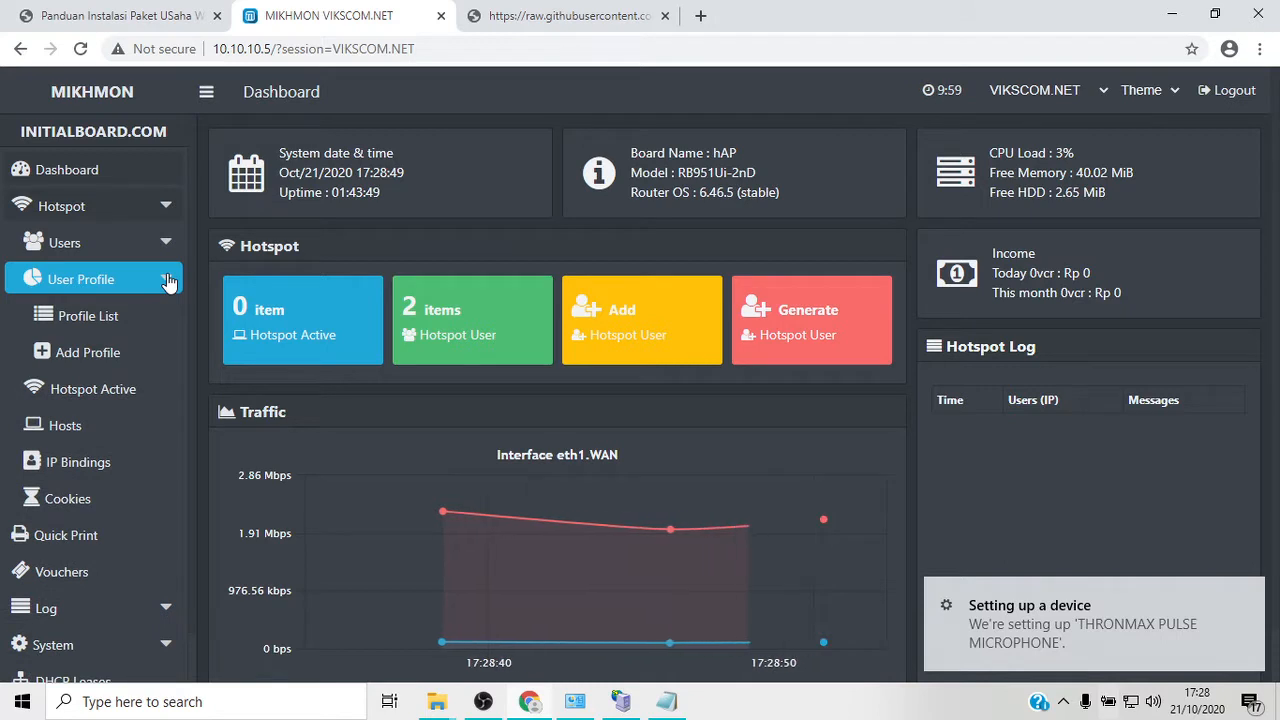
pyautogui.click(148, 318)
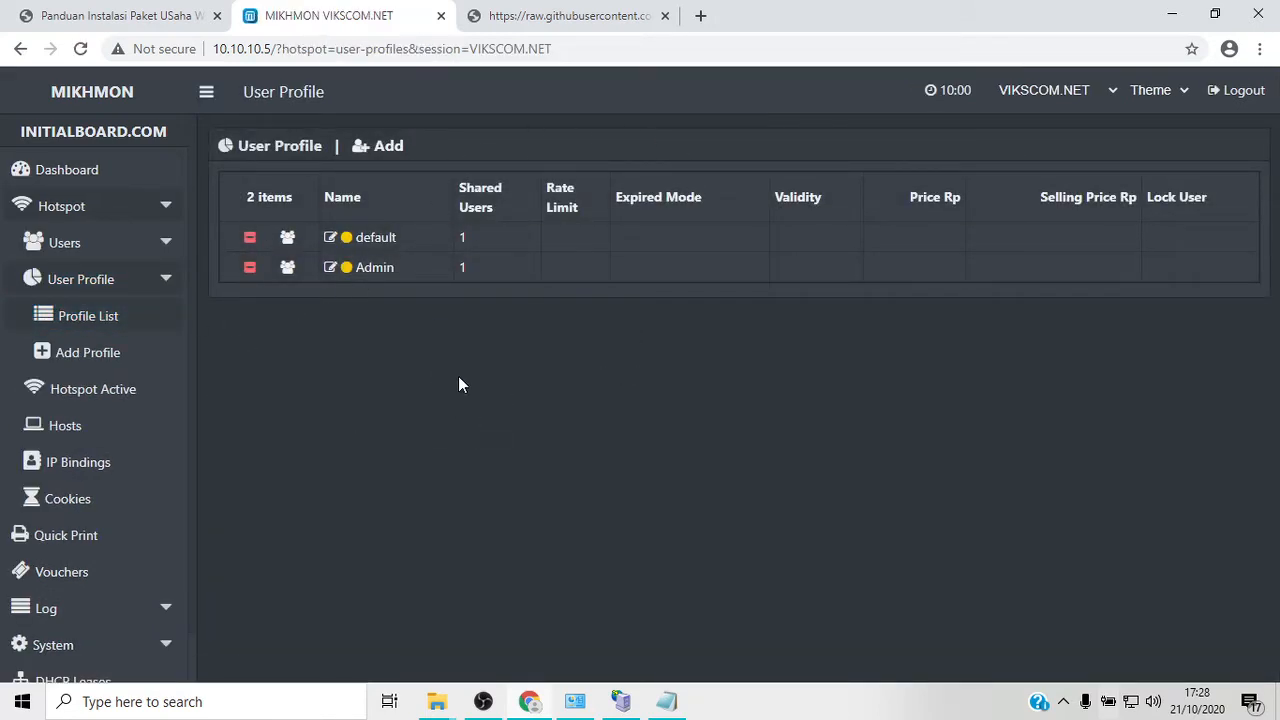
# - Review the requested voucher prices and durations in the CATATAN SETING notes
pyautogui.click(666, 701)
pyautogui.click(582, 400)
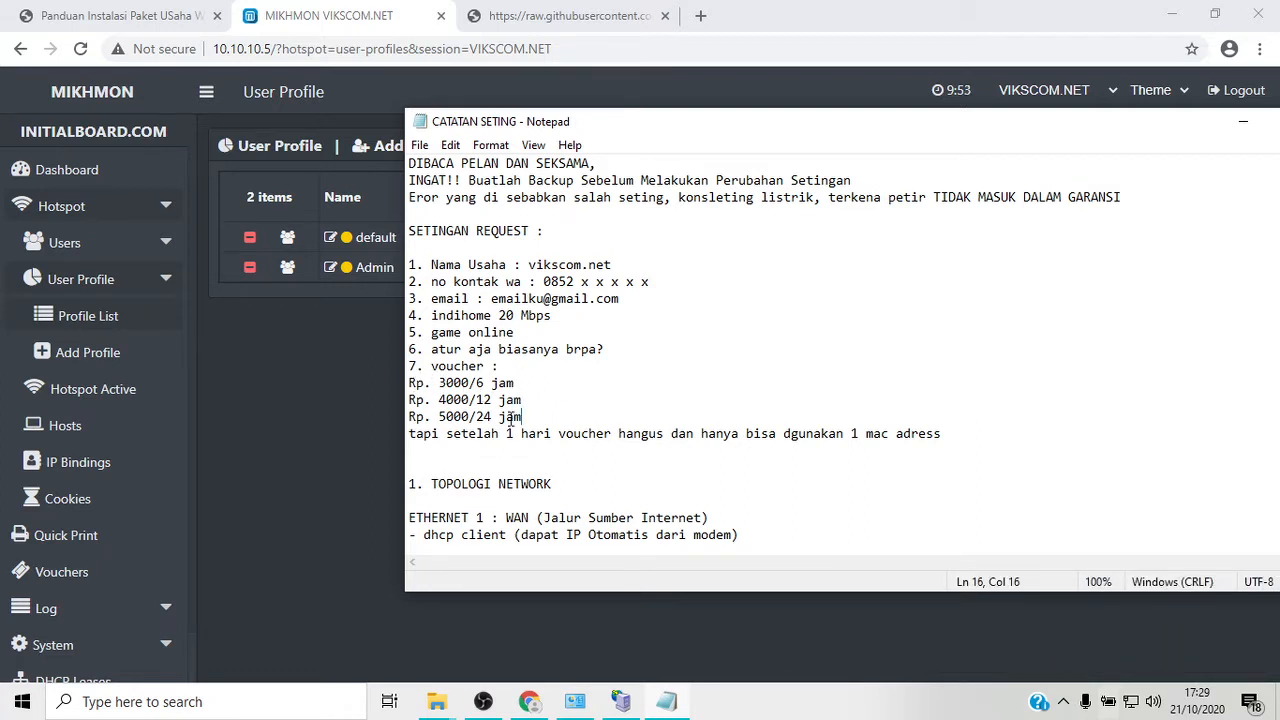
pyautogui.moveTo(513, 418); pyautogui.dragTo(408, 383)
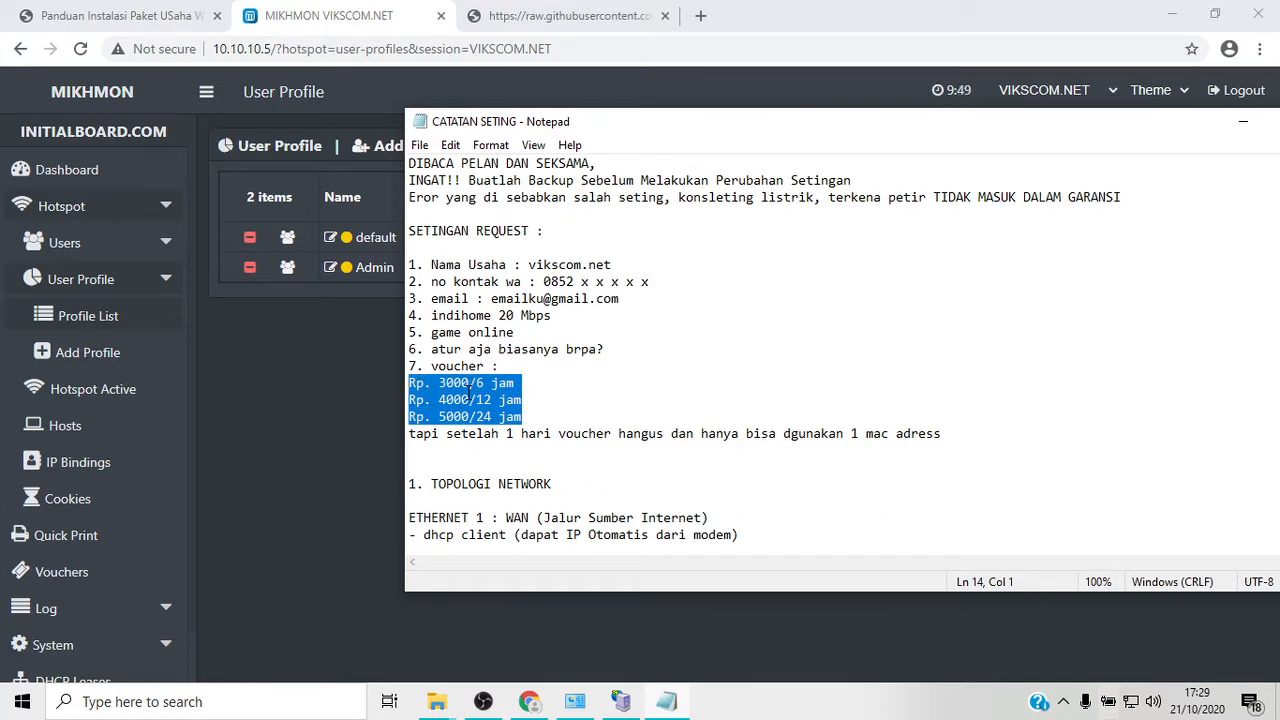
pyautogui.click(470, 399)
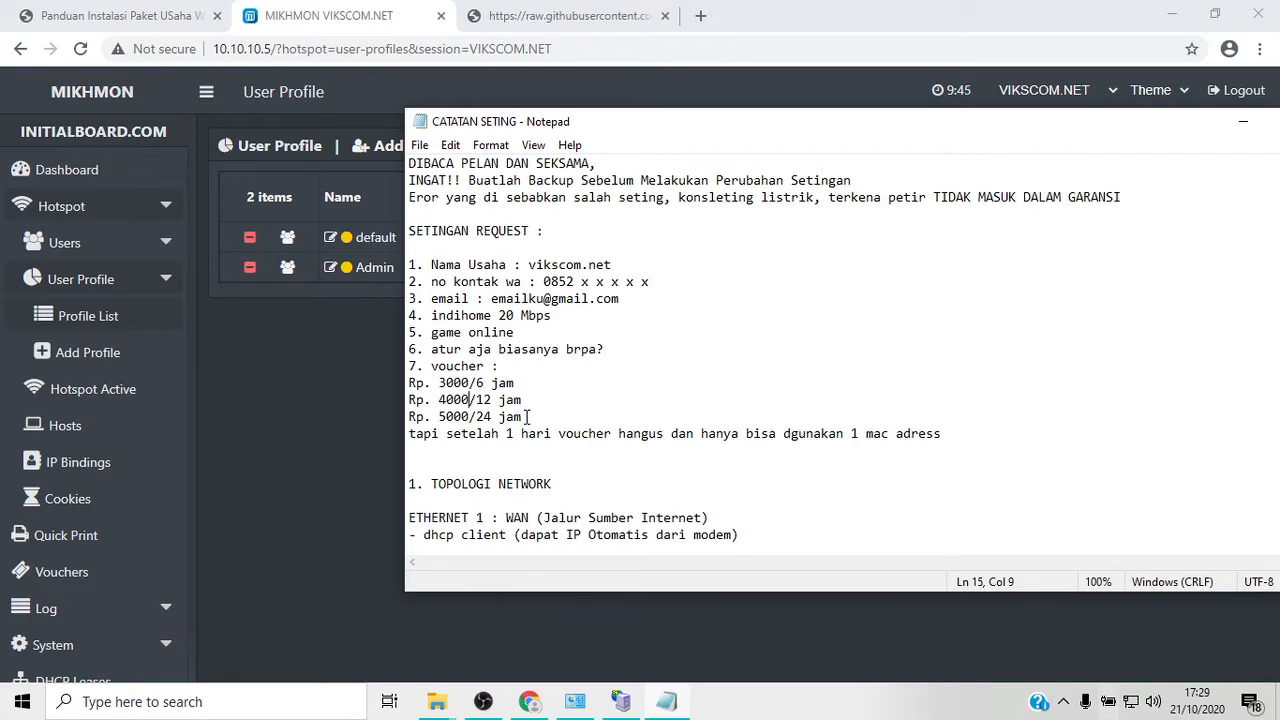
pyautogui.moveTo(527, 416); pyautogui.dragTo(408, 383)
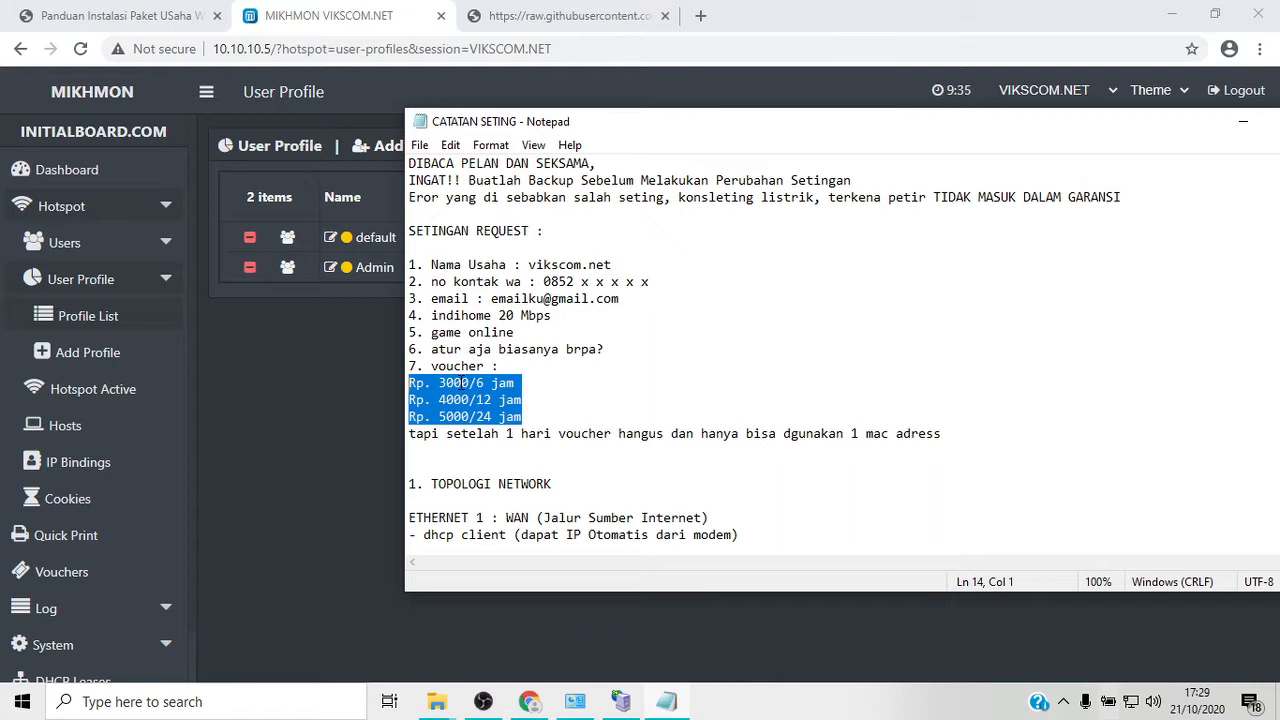
# - Start a new hotspot user profile in Mikhmon and name it vocer-6jam-3000, following the first voucher in the notes
pyautogui.click(239, 366)
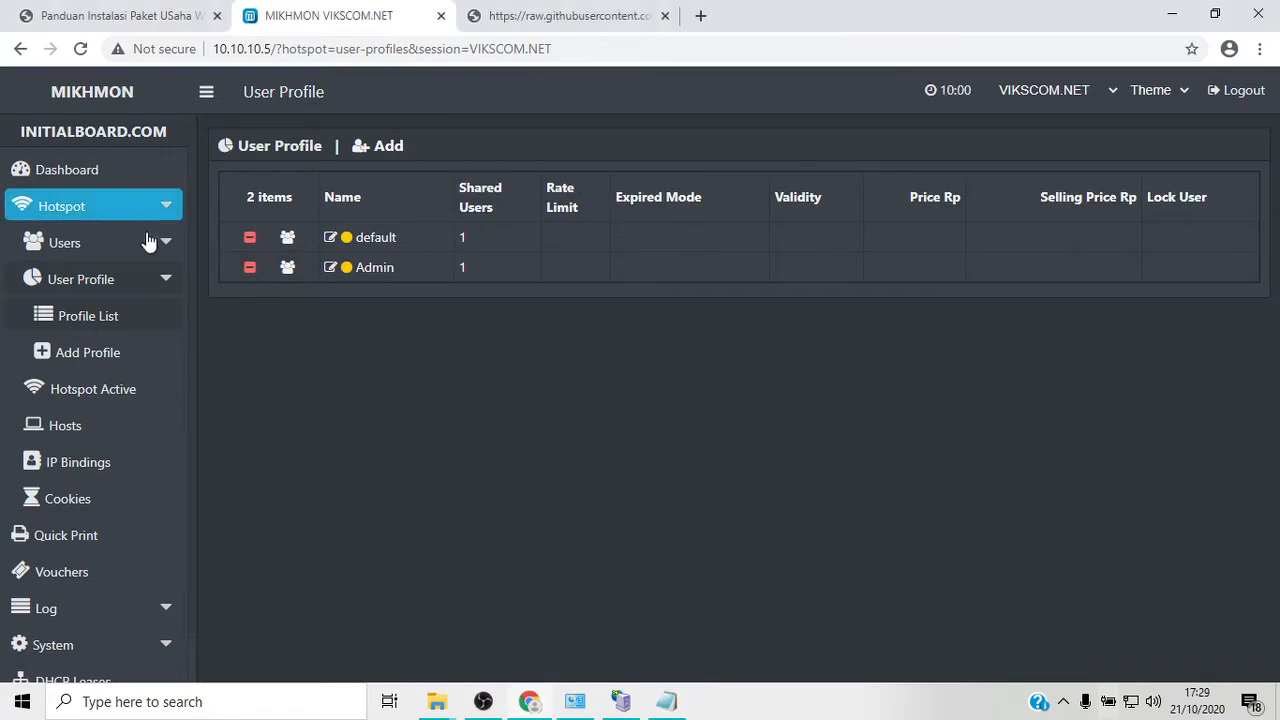
pyautogui.click(90, 356)
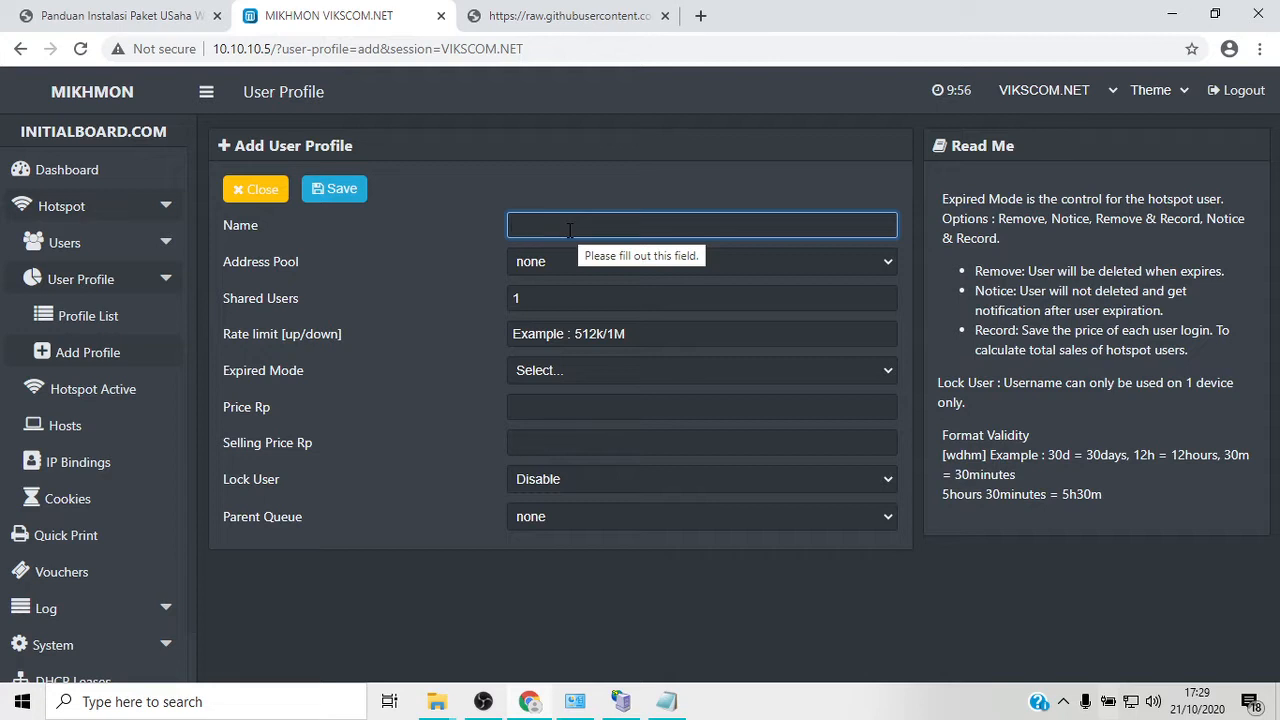
pyautogui.write('vocer')
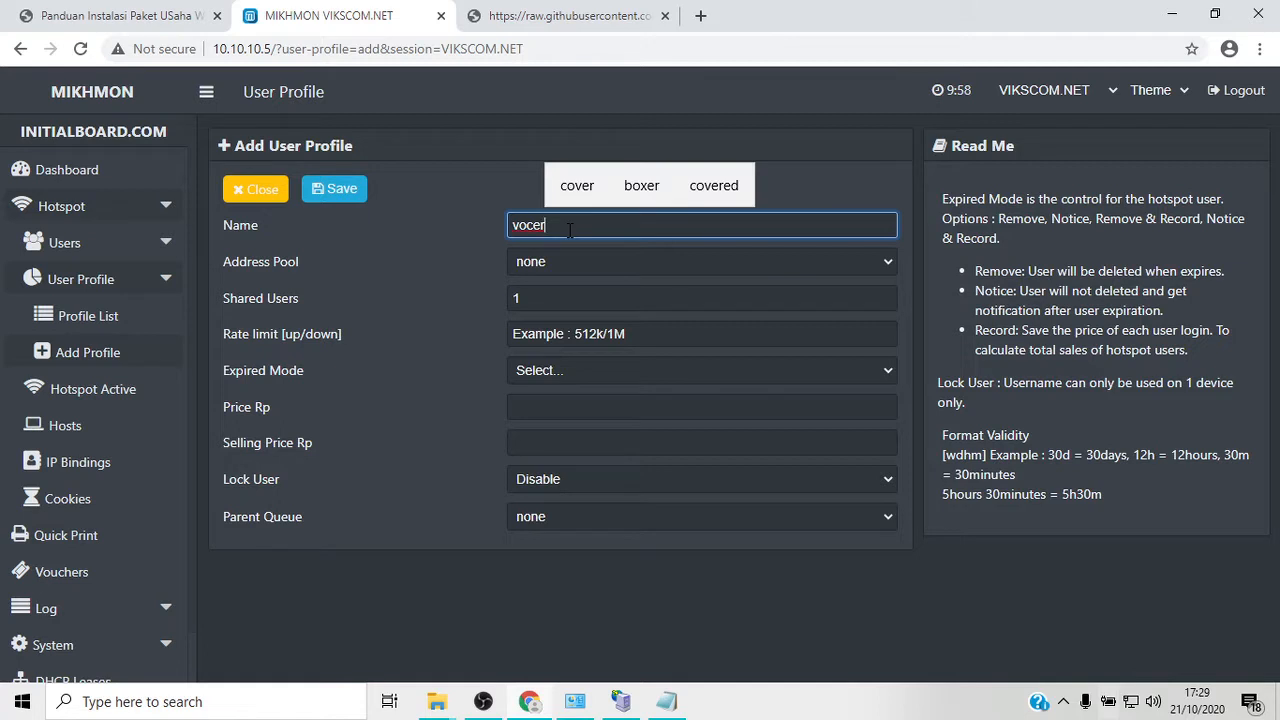
pyautogui.write('-')
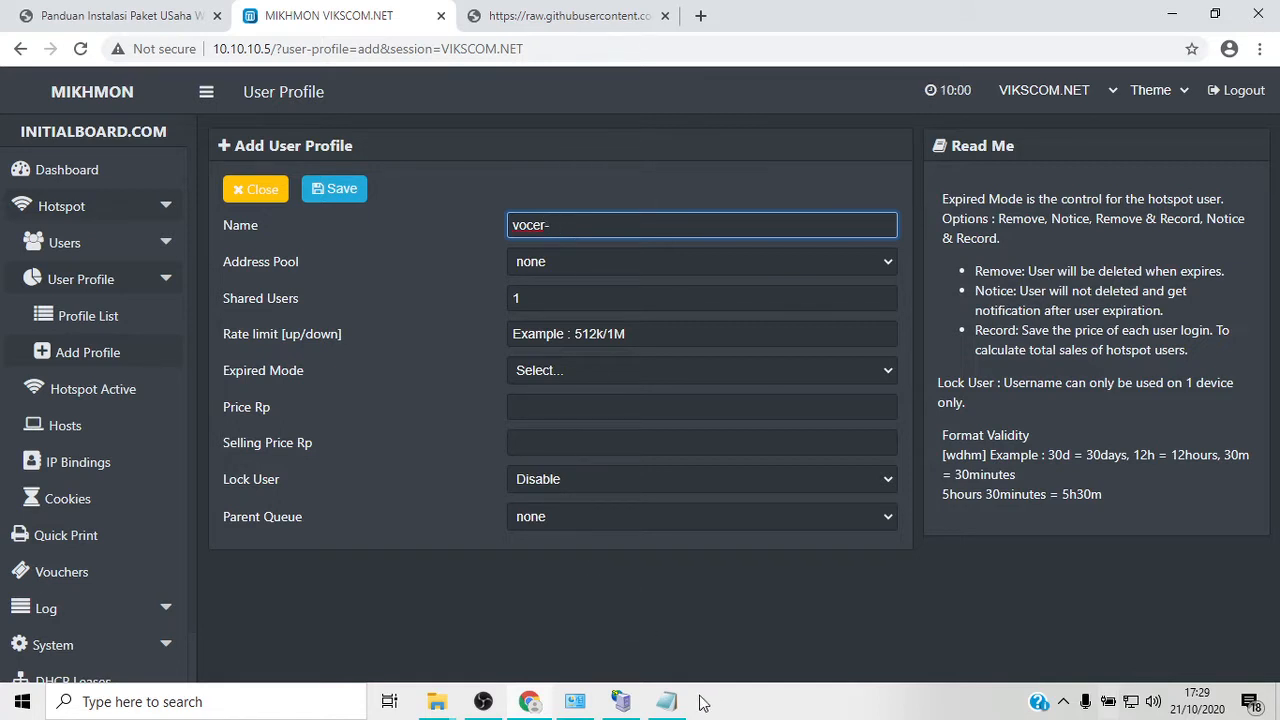
pyautogui.click(668, 703)
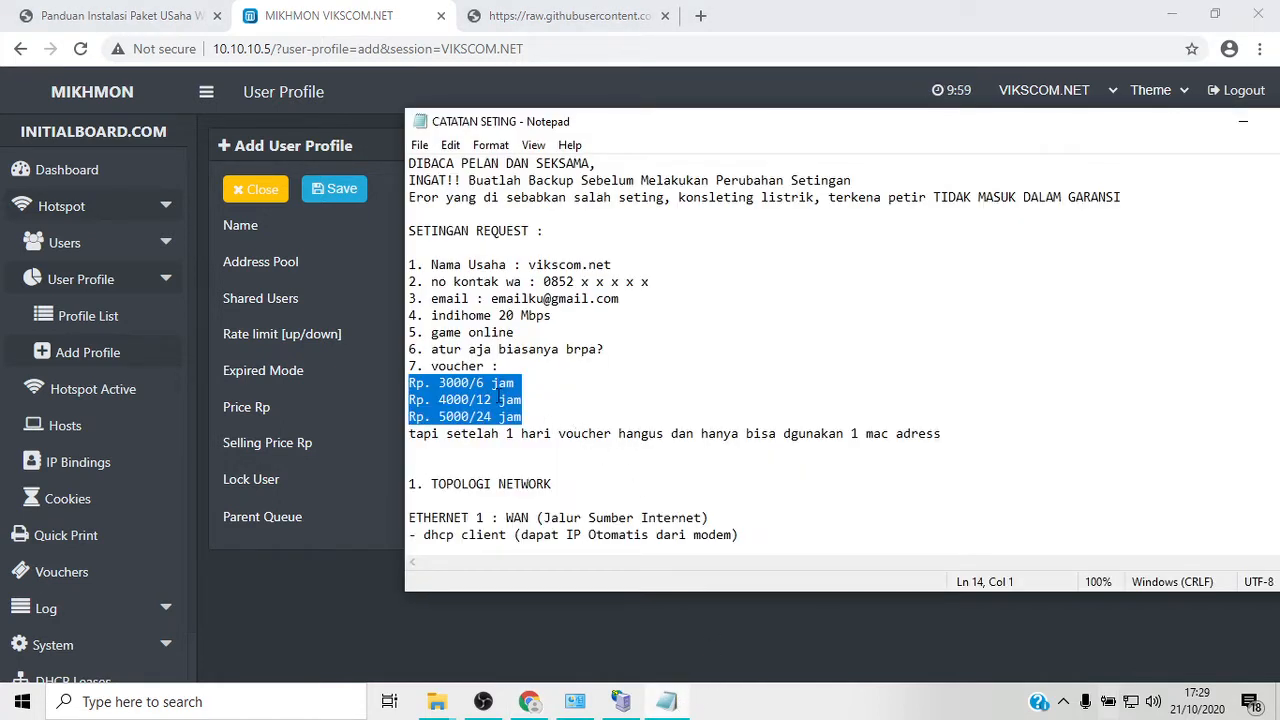
pyautogui.click(368, 408)
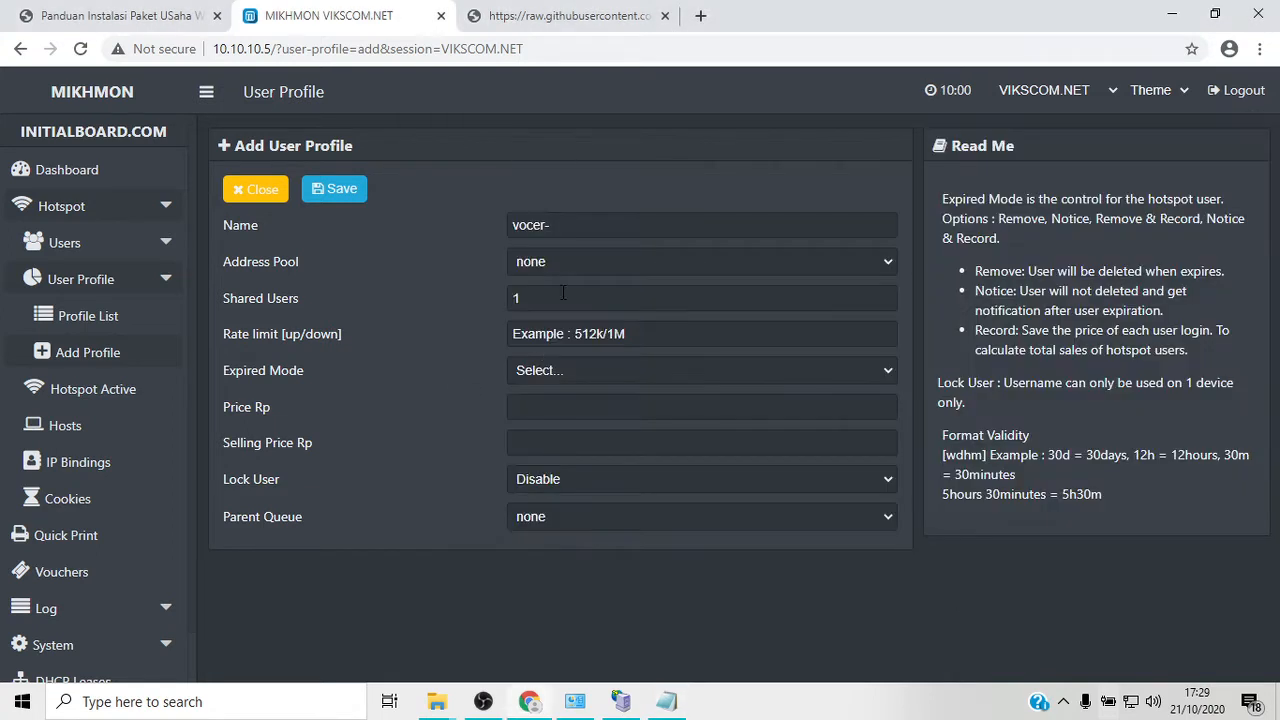
pyautogui.click(574, 226)
pyautogui.write('6js')
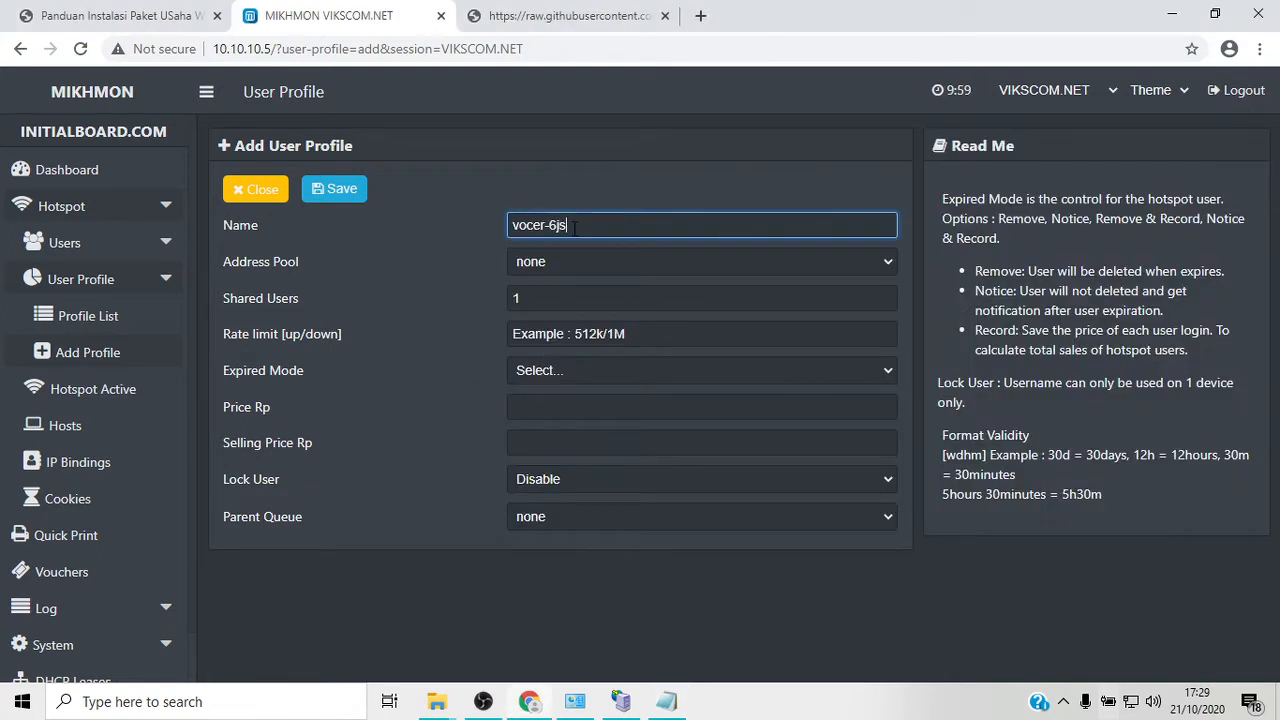
pyautogui.press('BackSpace')
pyautogui.write('am-3000')
# - Assign the address pool pool-HOTSPOT to the new profile and set its up/down rate limit to 350k/2500k
pyautogui.click(564, 261)
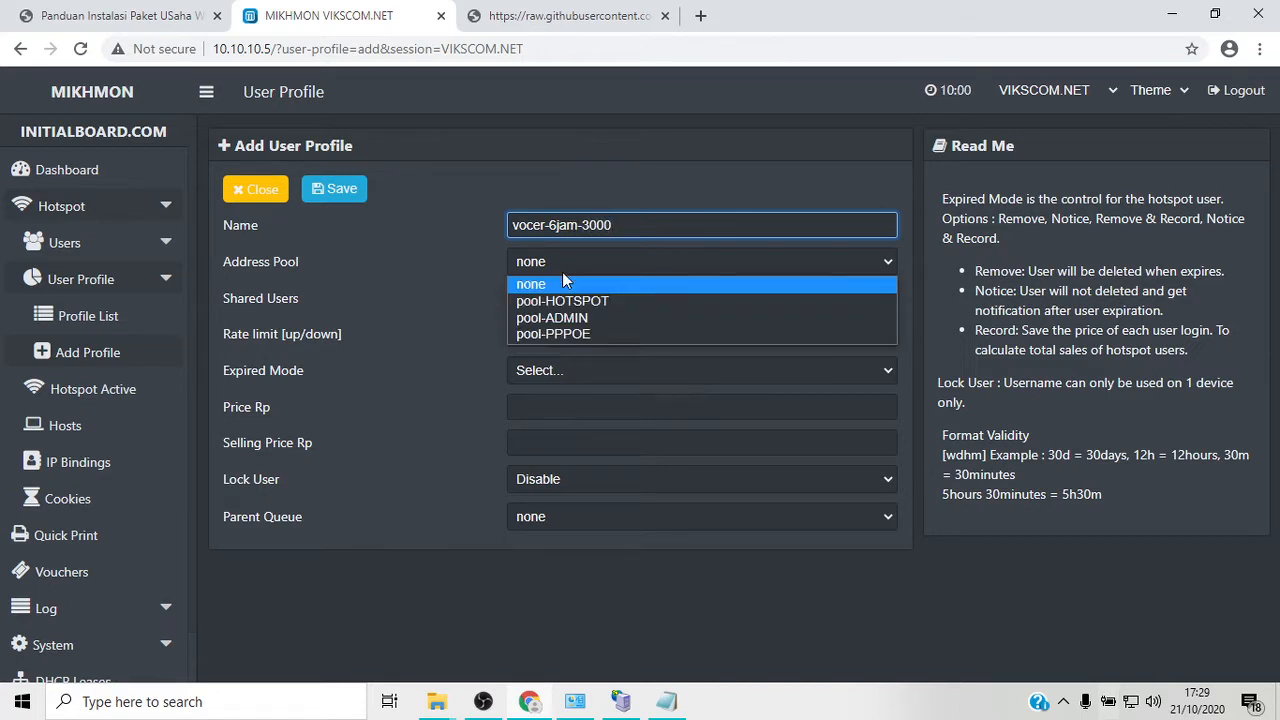
pyautogui.click(563, 301)
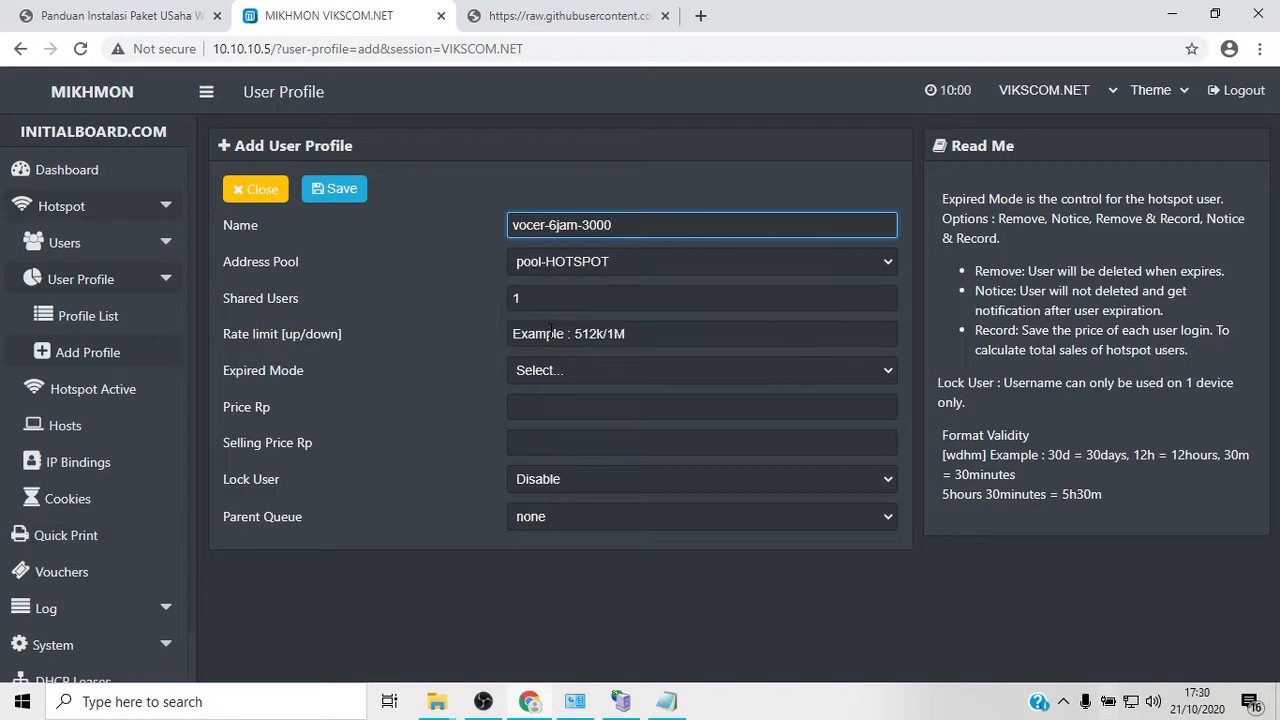
pyautogui.click(548, 334)
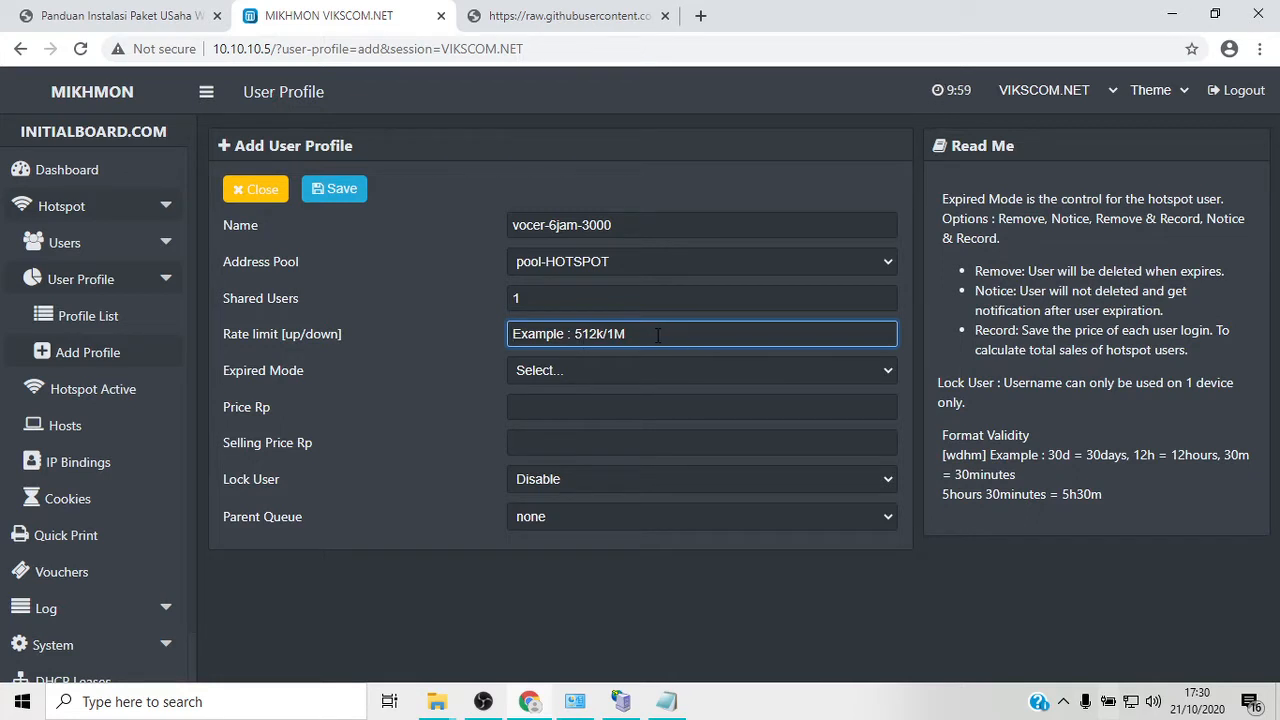
pyautogui.write('35')
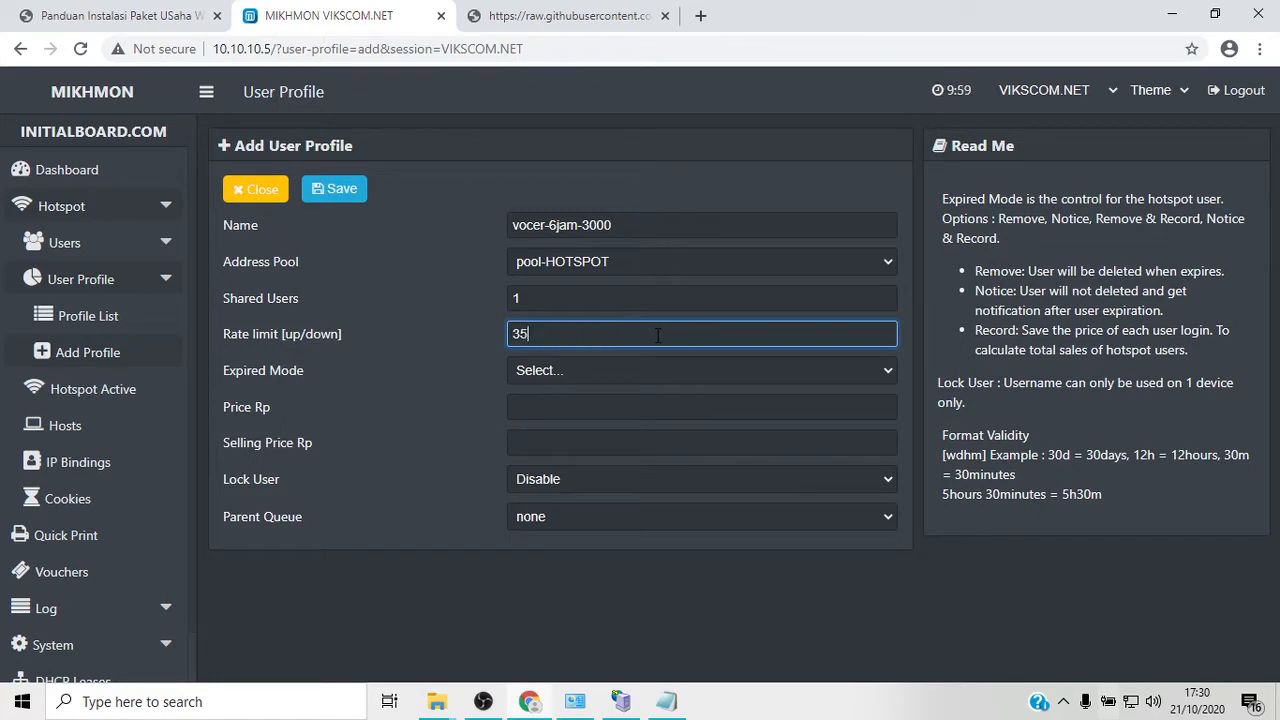
pyautogui.write('0k/2500k')
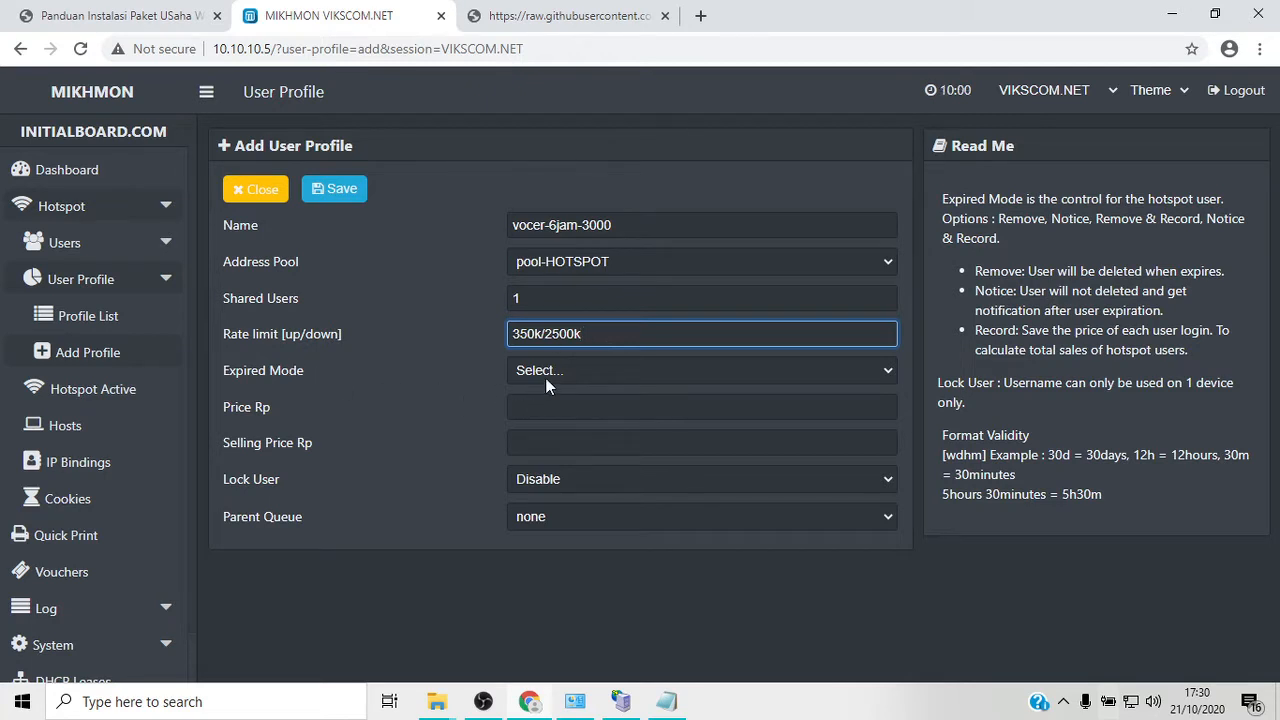
# - Set the profile's expired mode to Remove & Record with a validity of 6h
pyautogui.click(576, 371)
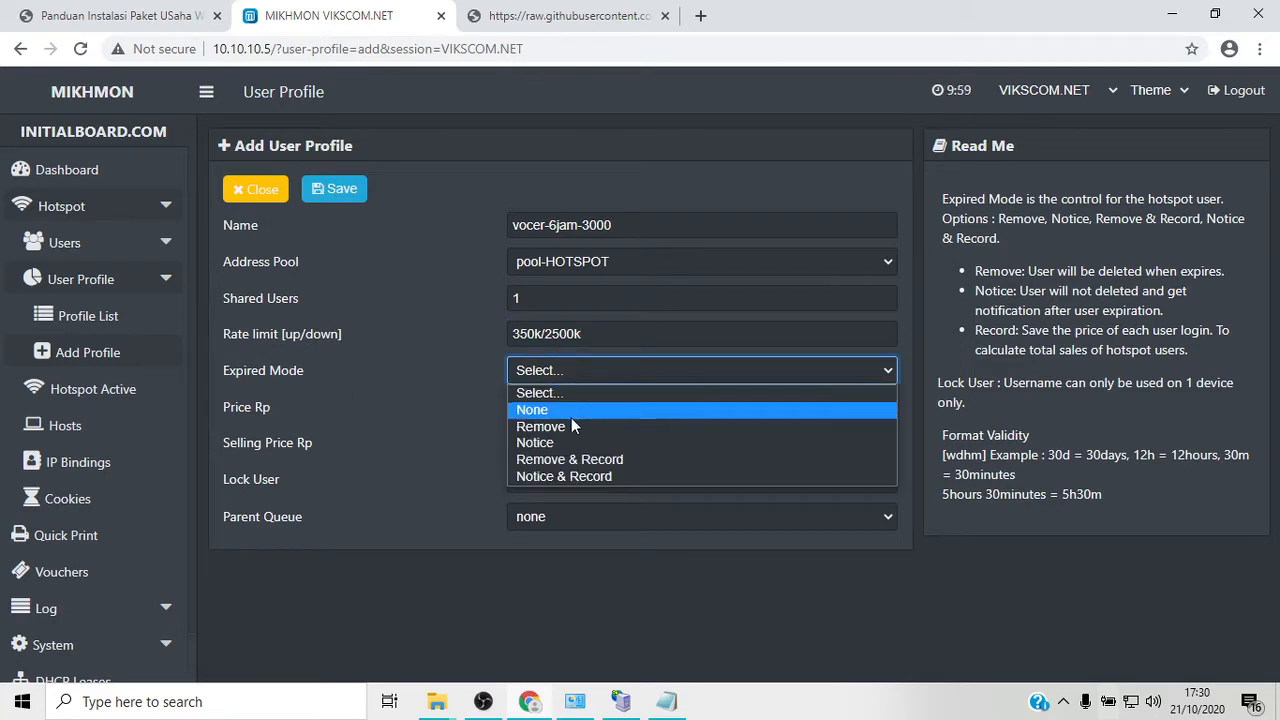
pyautogui.click(578, 461)
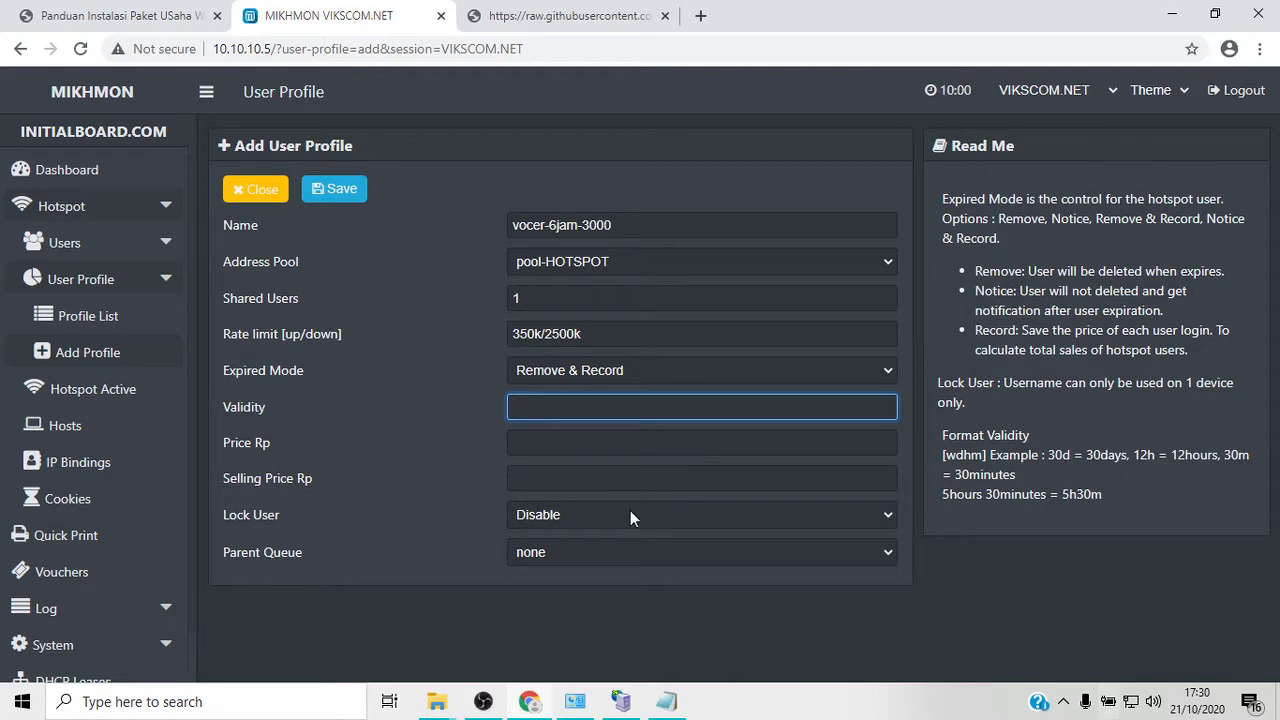
pyautogui.write('6h')
# - Set both the price and the selling price of the profile to Rp 3000
pyautogui.click(522, 442)
pyautogui.write('3')
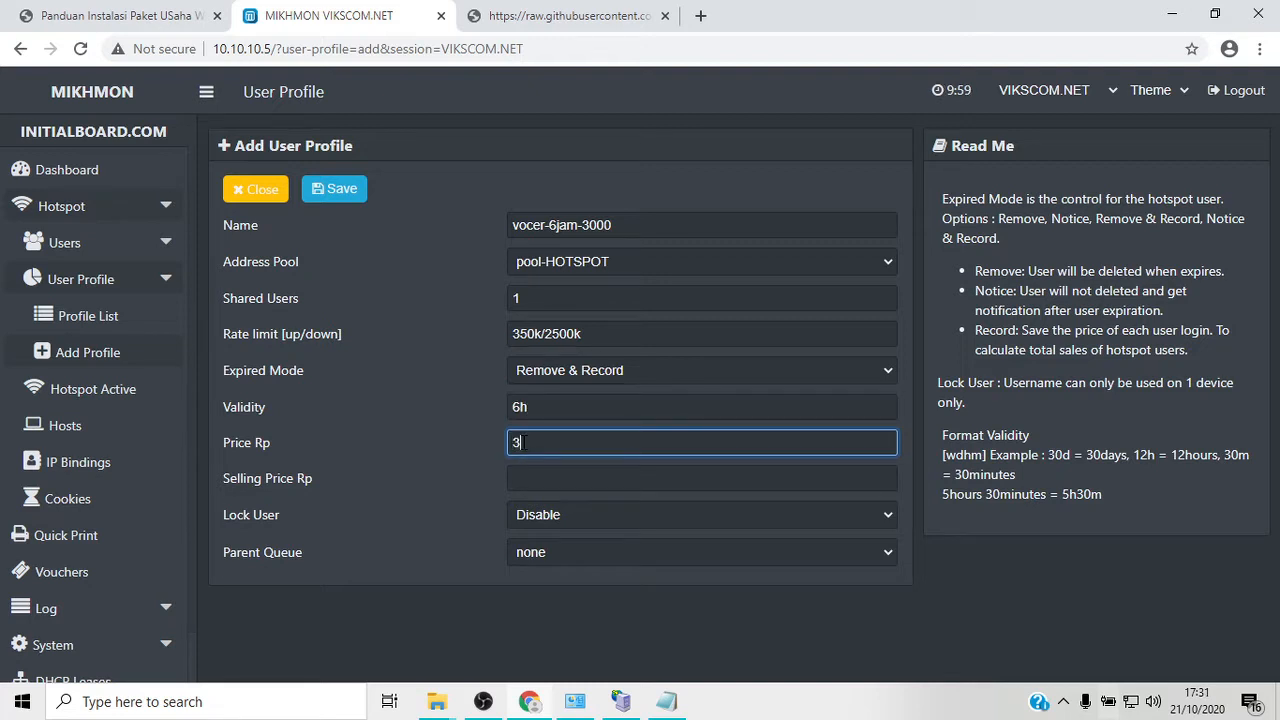
pyautogui.write('000')
pyautogui.press('Tab')
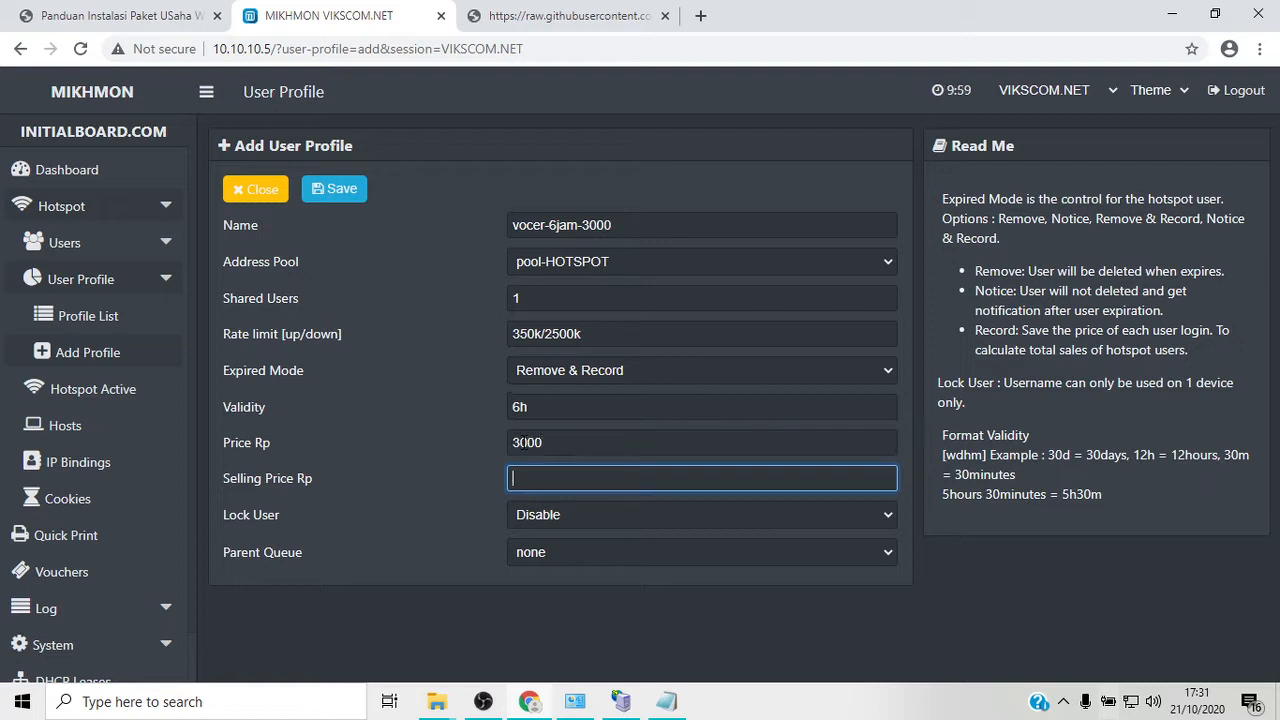
pyautogui.write('3000')
# - Enable Lock User for the profile and check the parent queue options, keeping none
pyautogui.click(550, 515)
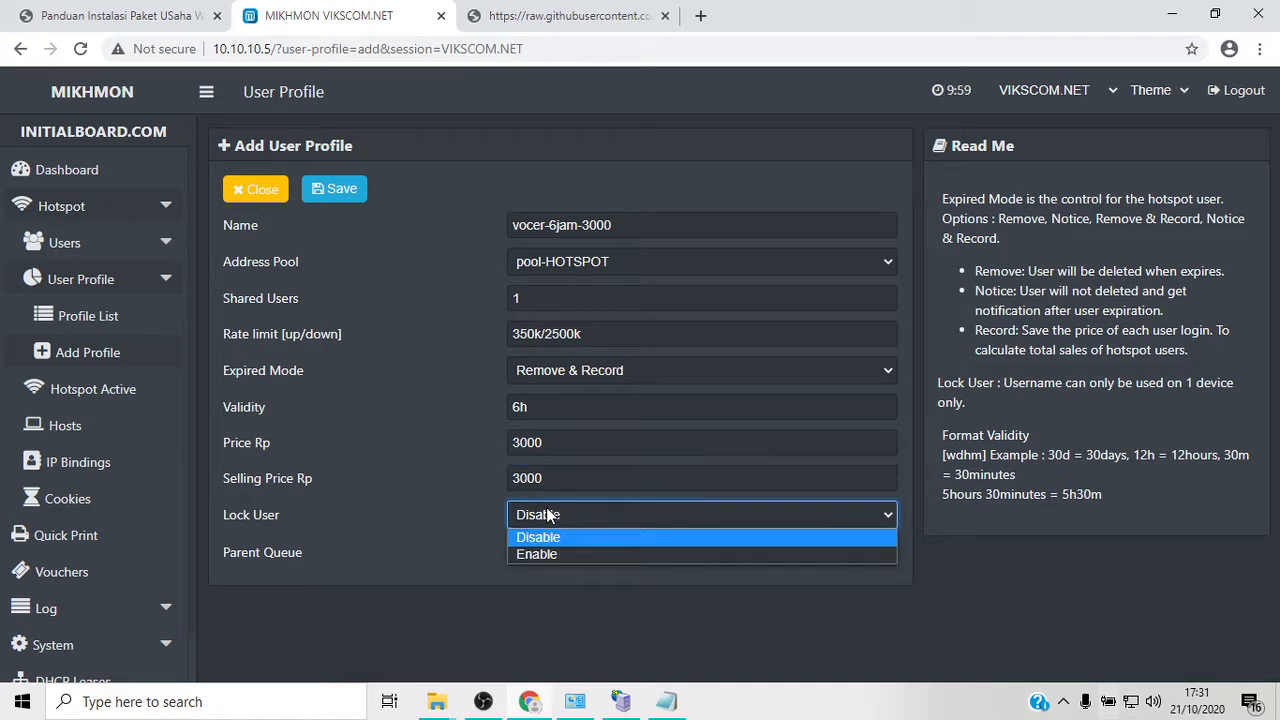
pyautogui.click(540, 555)
pyautogui.click(550, 556)
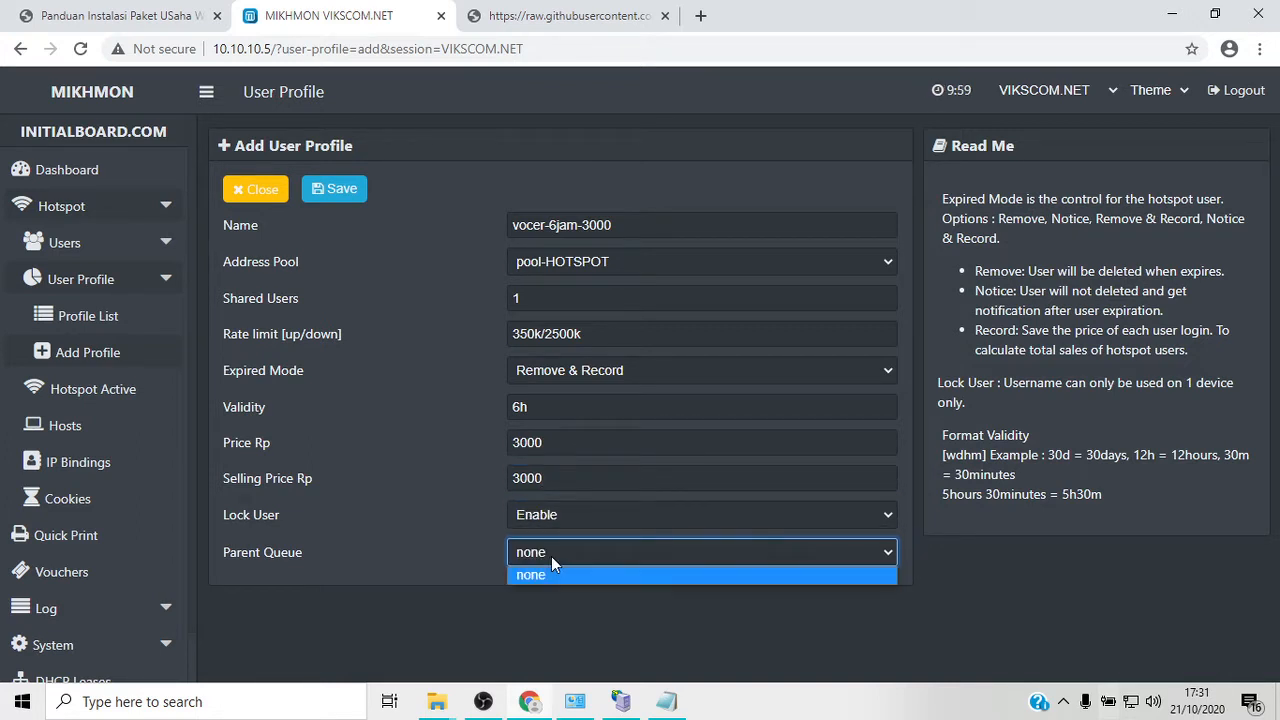
pyautogui.click(552, 556)
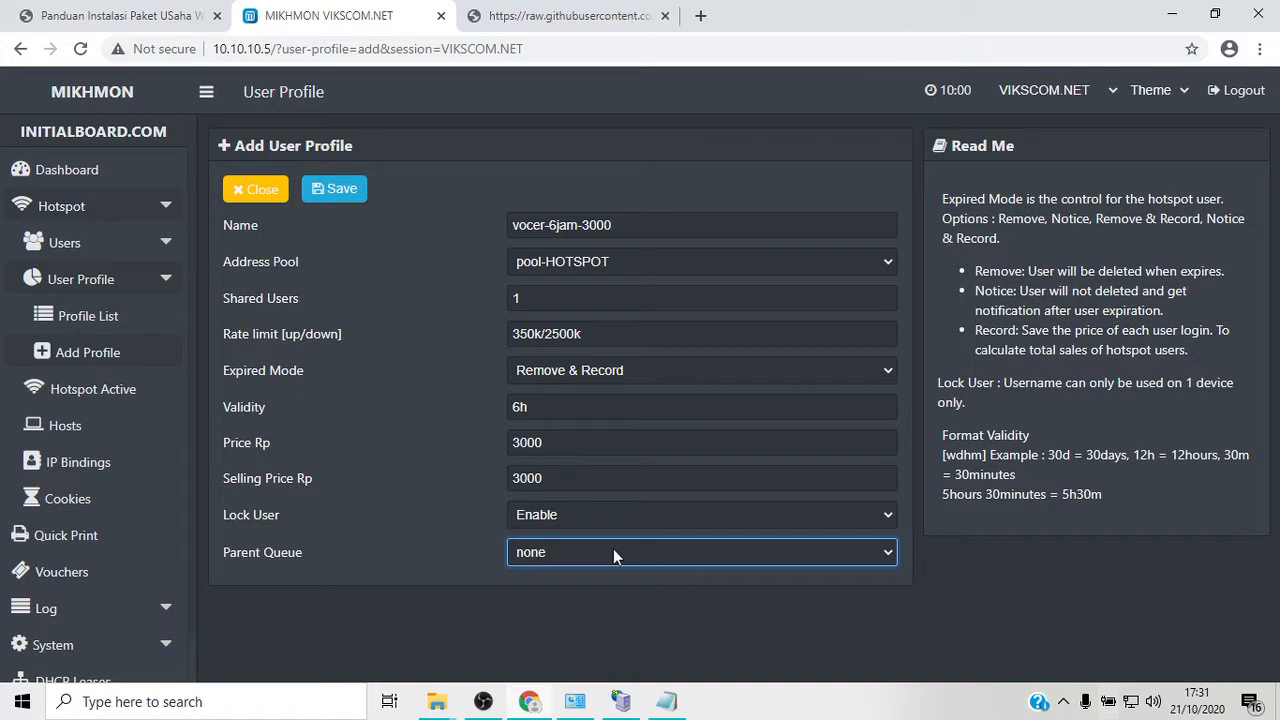
pyautogui.click(611, 552)
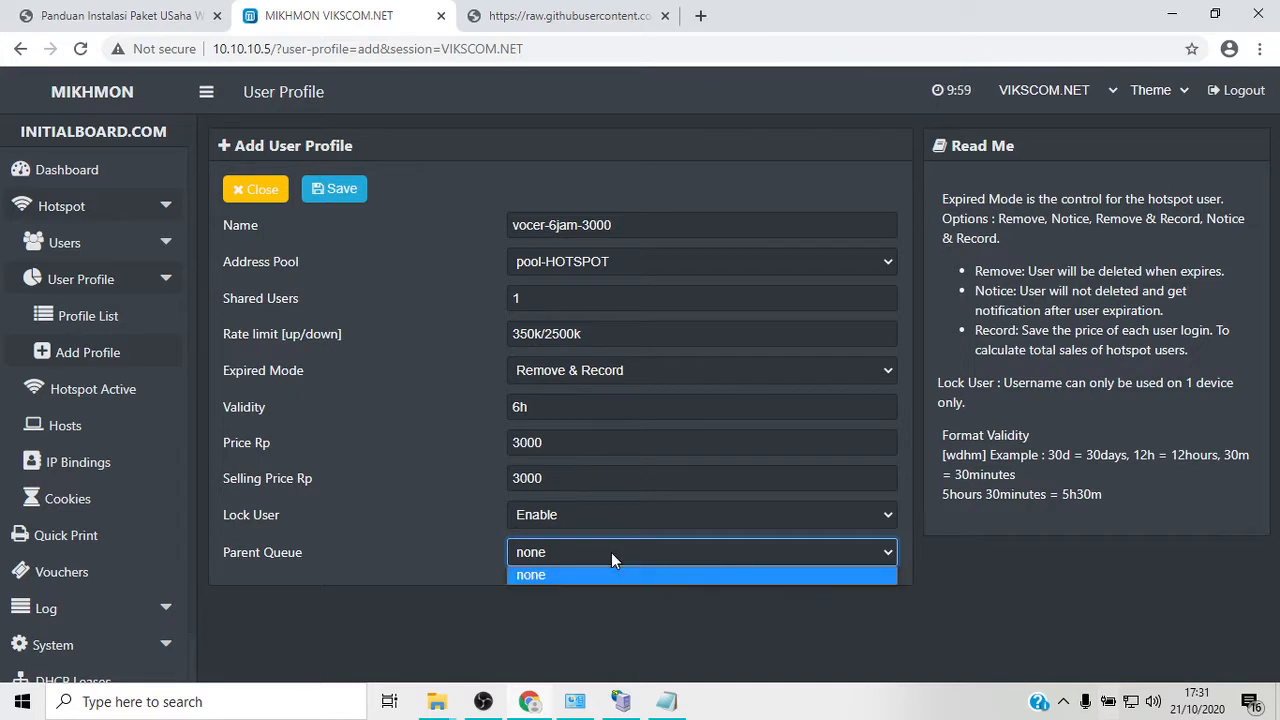
pyautogui.click(619, 548)
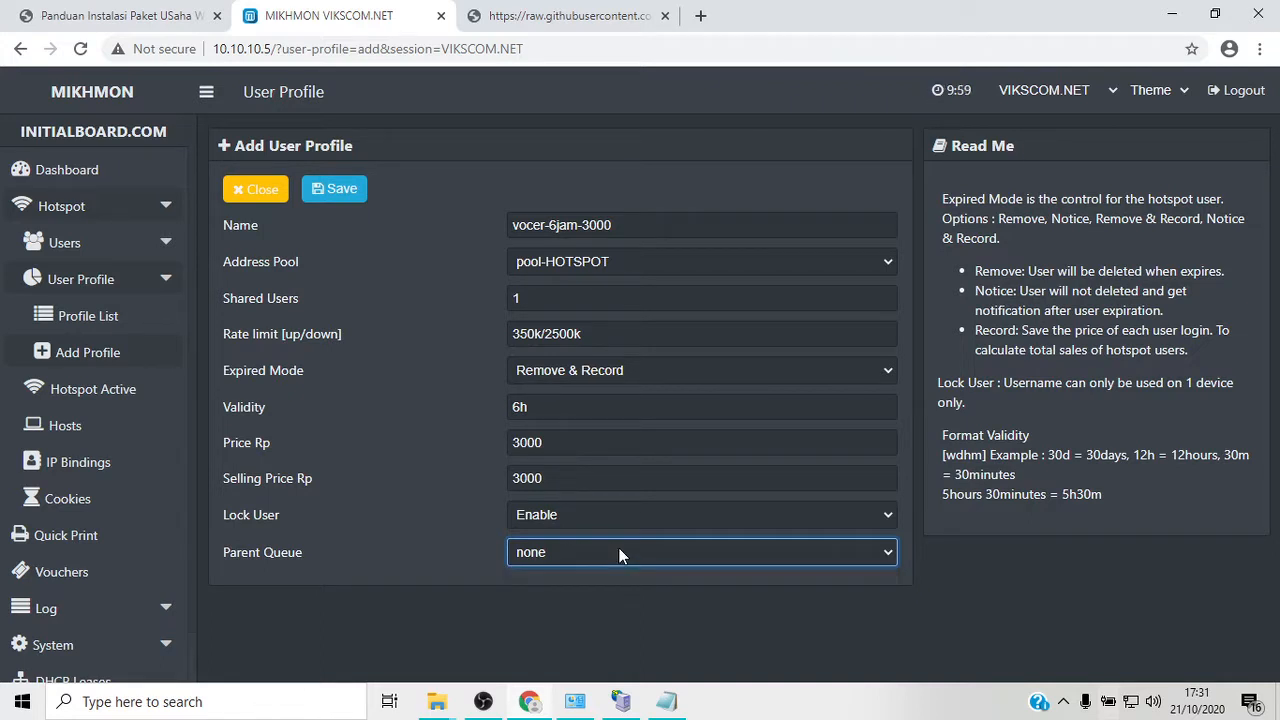
# - Save the vocer-6jam-3000 profile with the parent queue at none and check the requested voucher prices in the Notepad setup notes
pyautogui.click(619, 548)
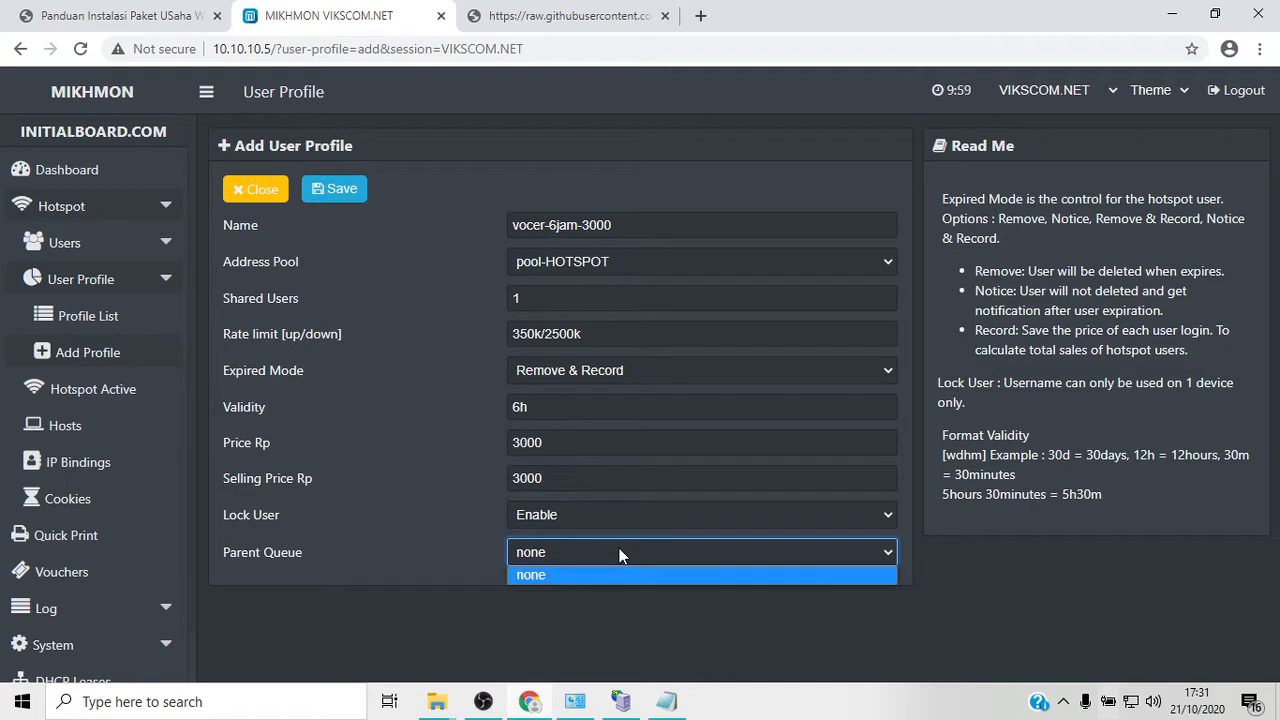
pyautogui.click(619, 548)
pyautogui.click(619, 552)
pyautogui.click(619, 552)
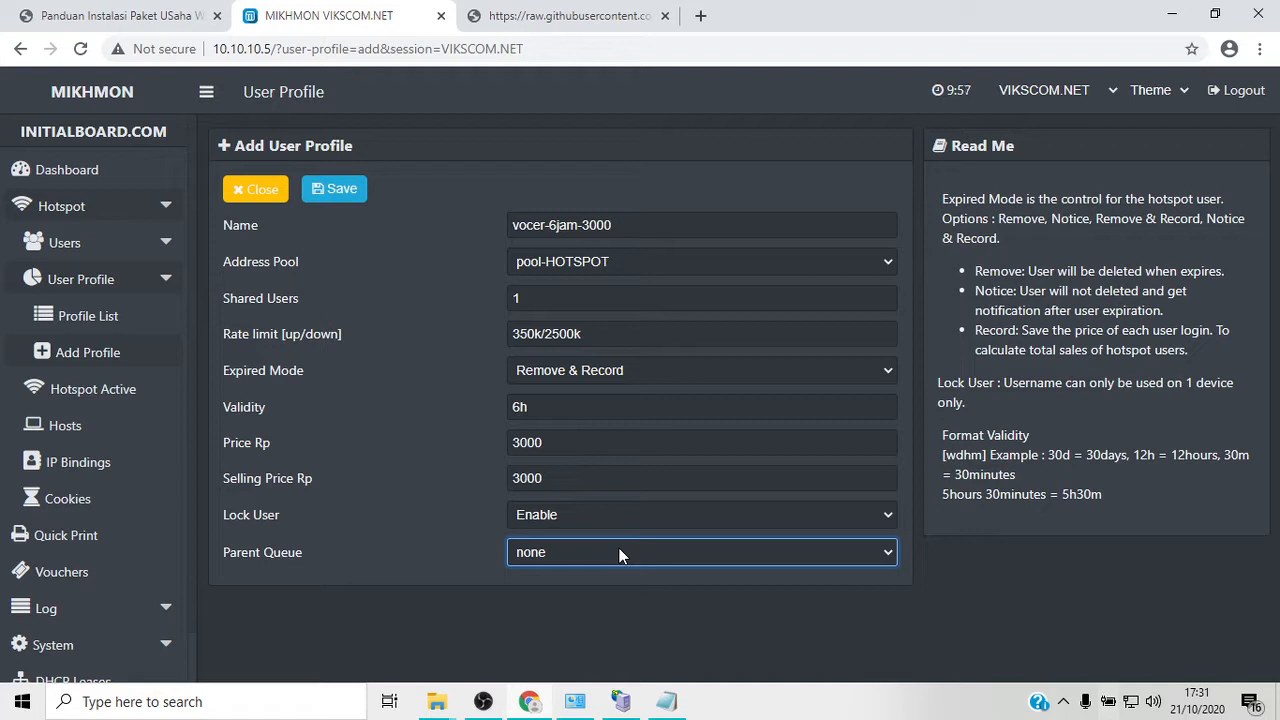
pyautogui.click(619, 552)
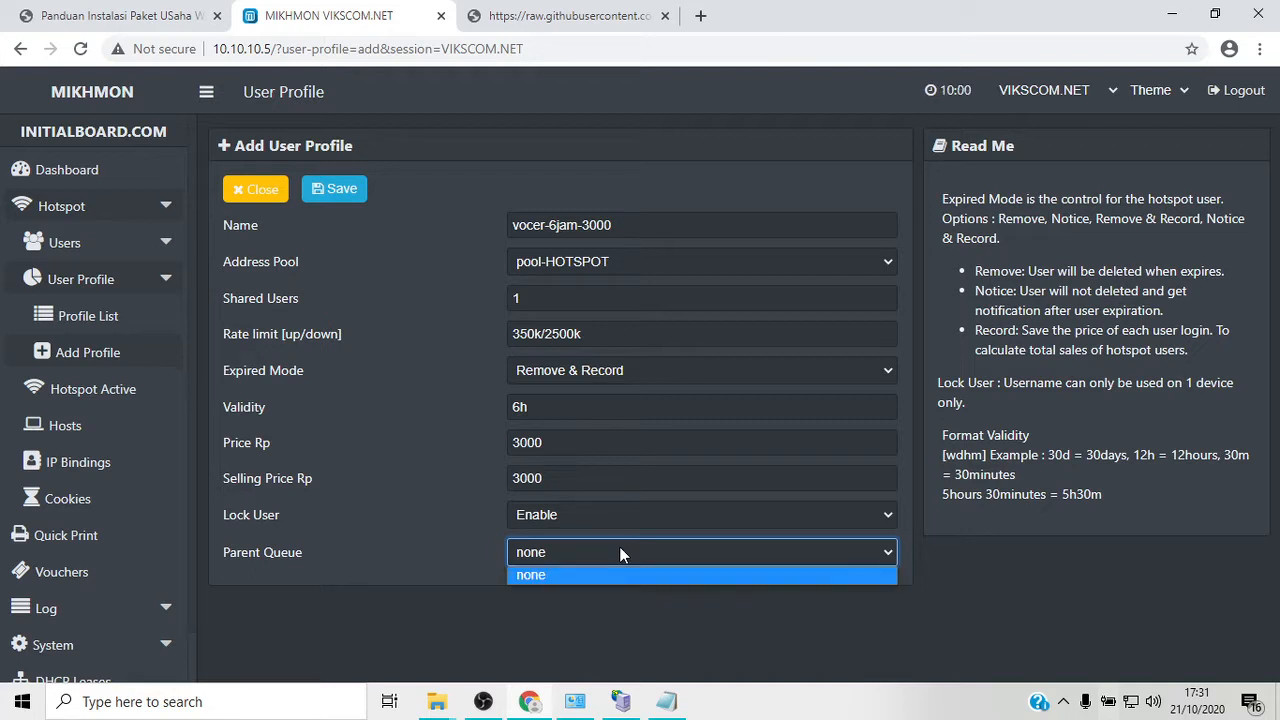
pyautogui.click(619, 552)
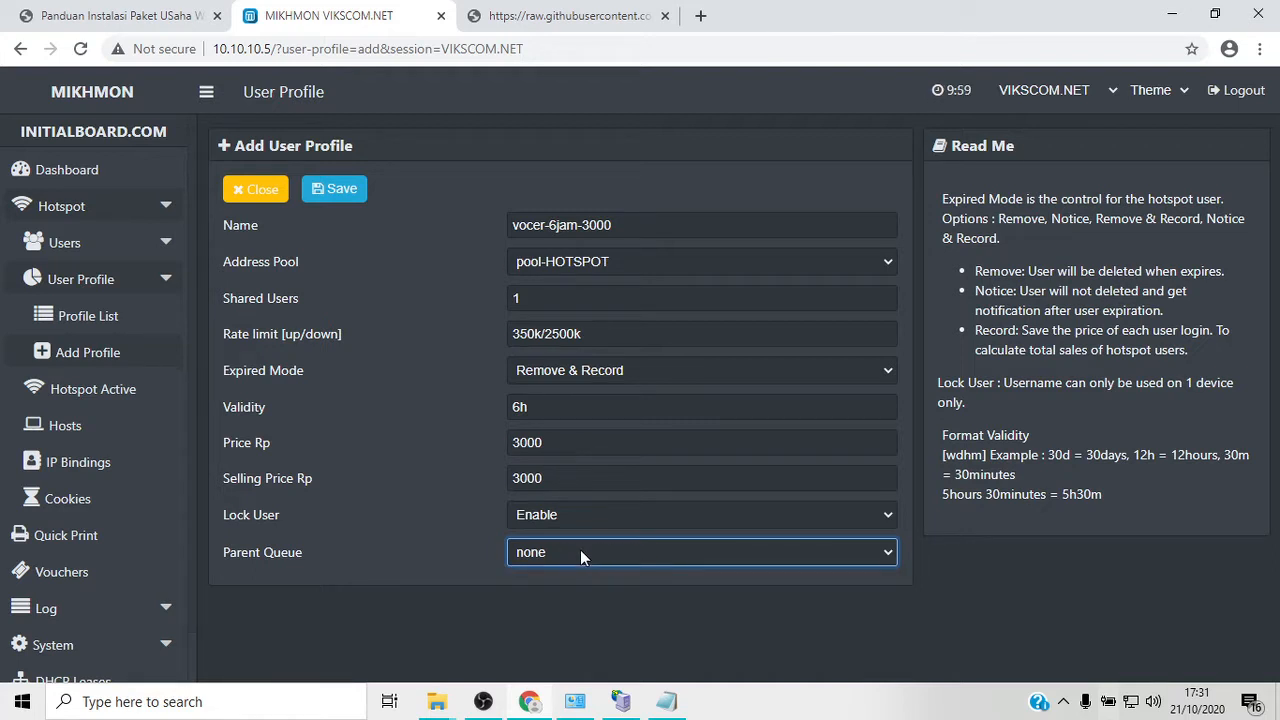
pyautogui.click(580, 550)
pyautogui.click(580, 549)
pyautogui.click(343, 190)
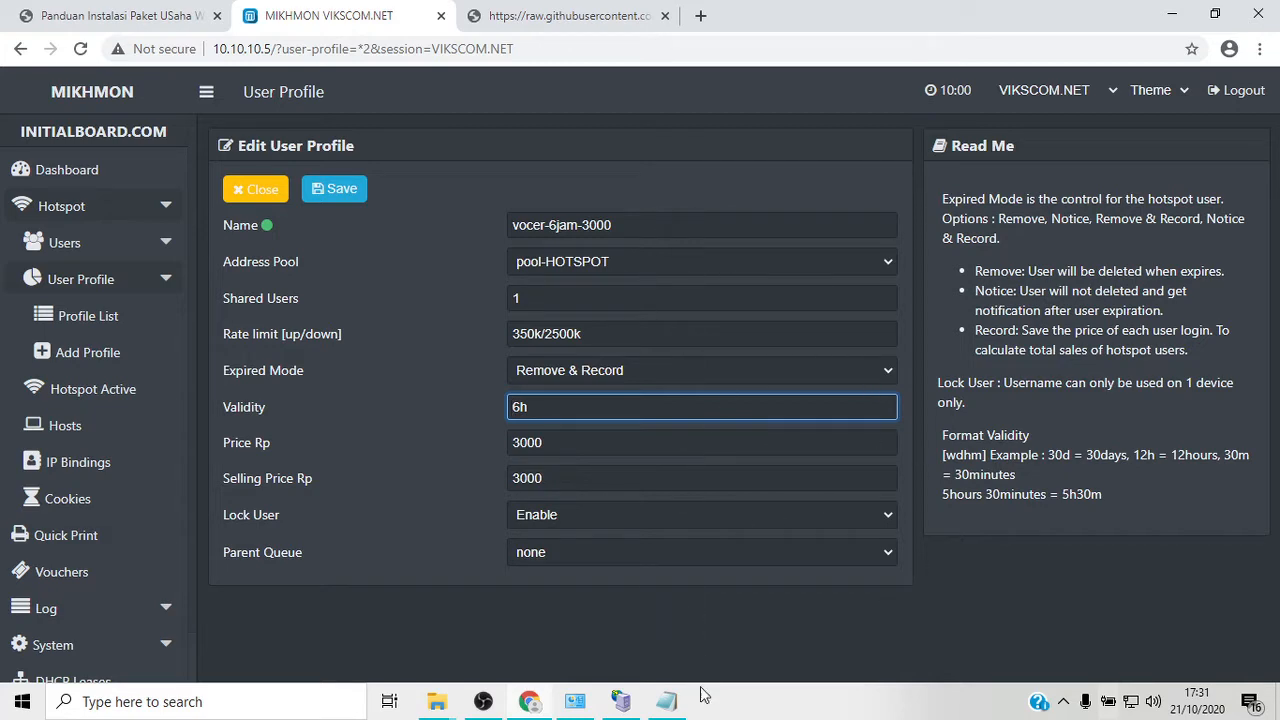
pyautogui.click(666, 701)
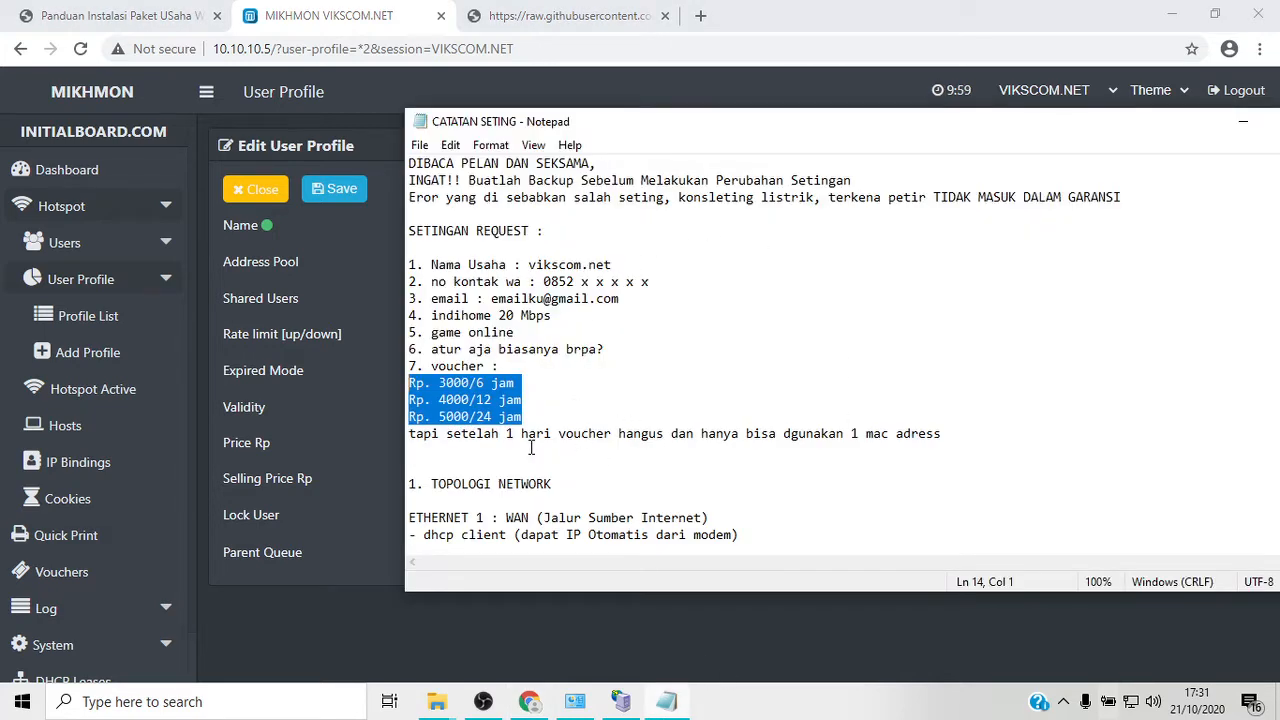
pyautogui.click(336, 451)
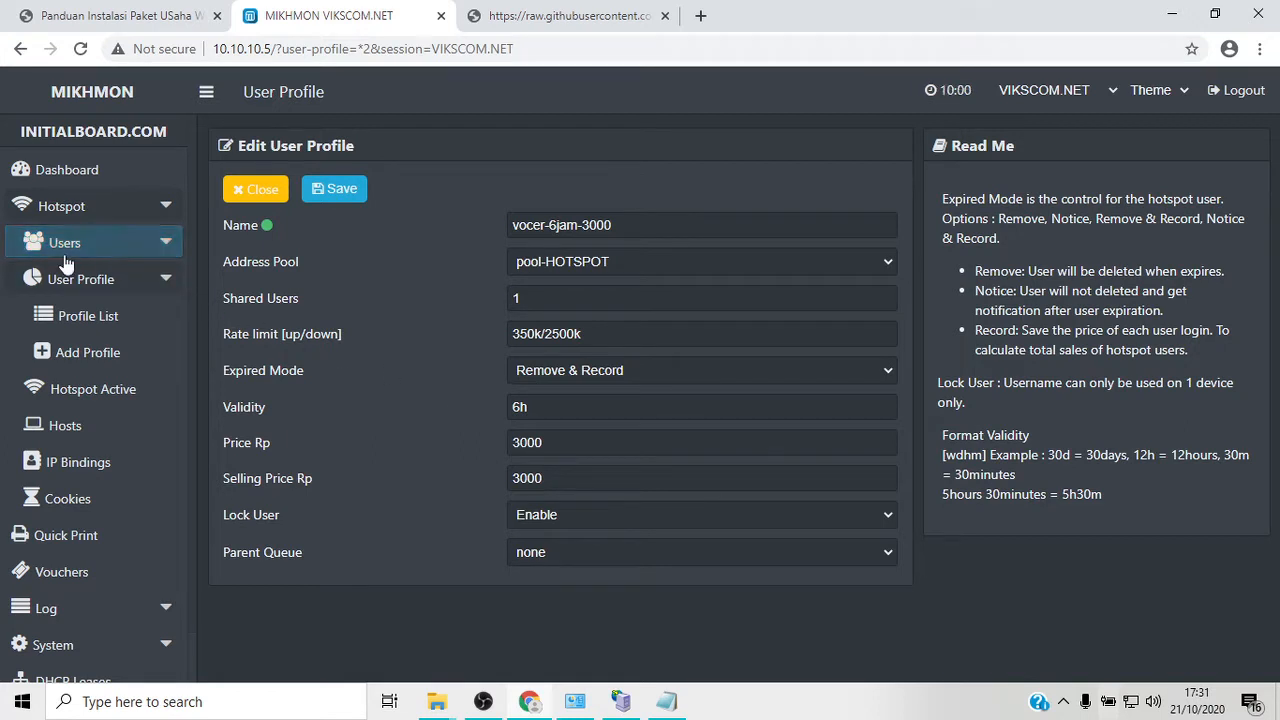
pyautogui.click(109, 249)
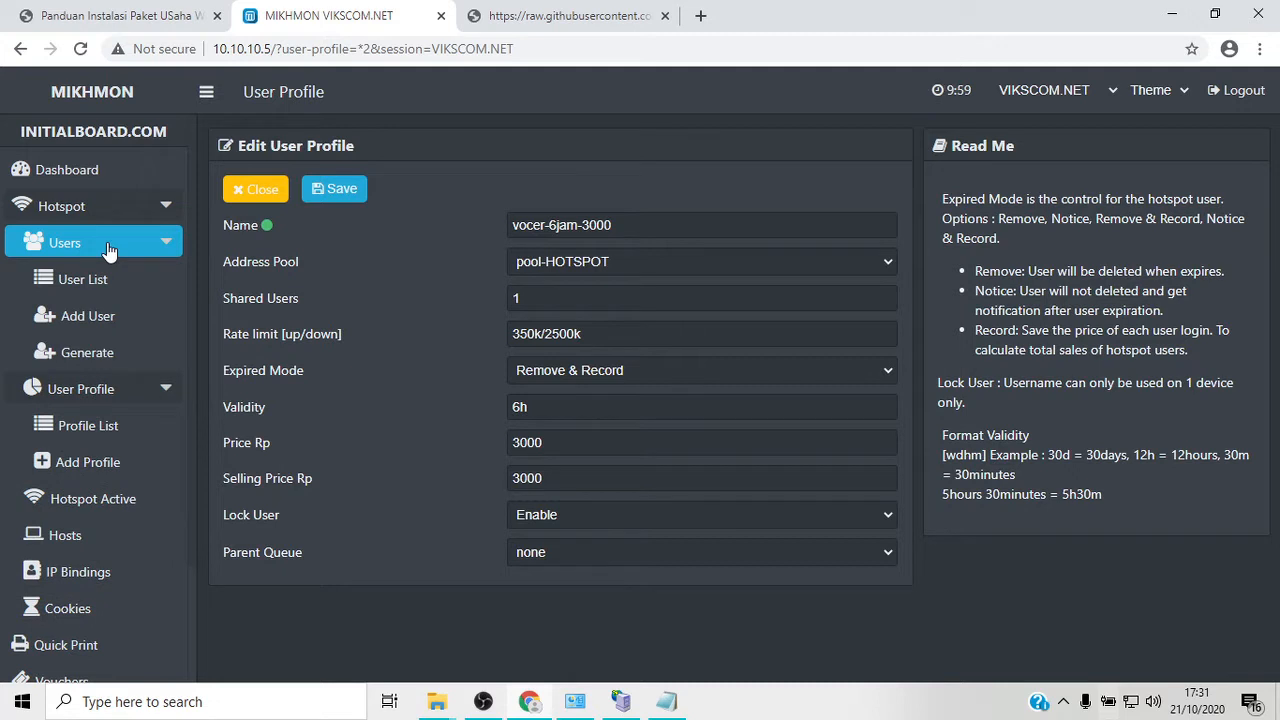
pyautogui.click(118, 348)
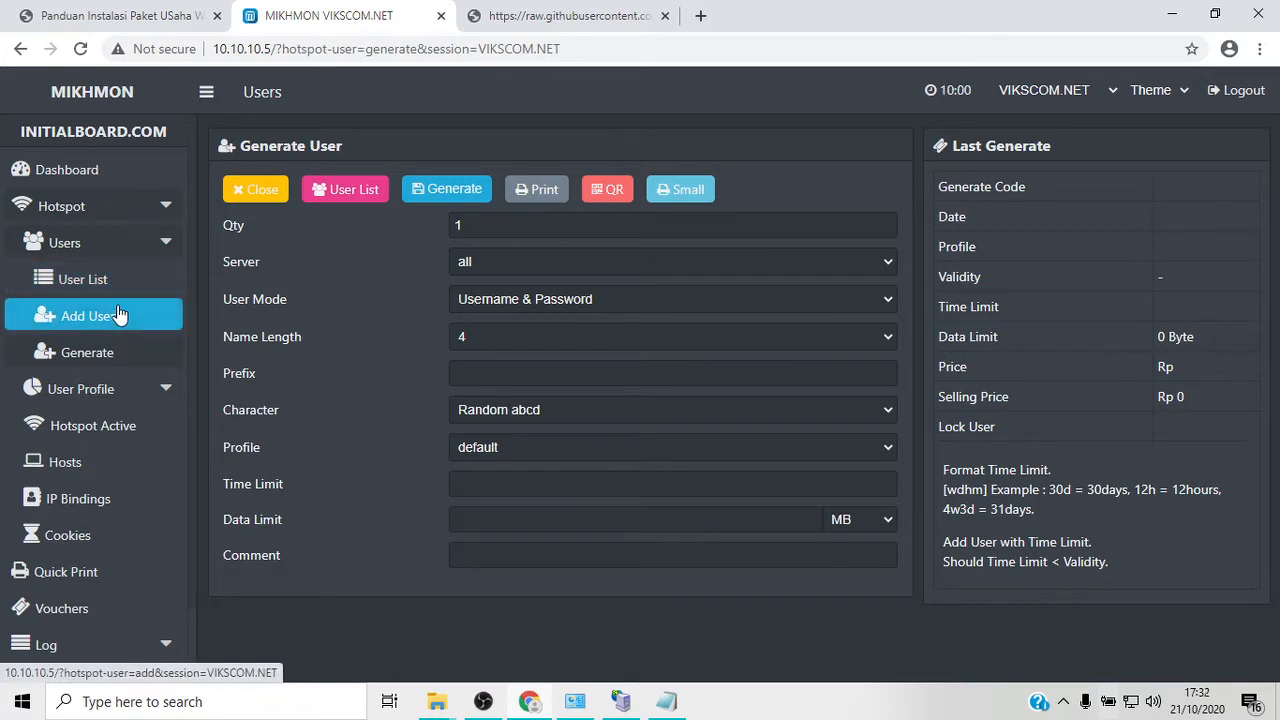
pyautogui.click(90, 318)
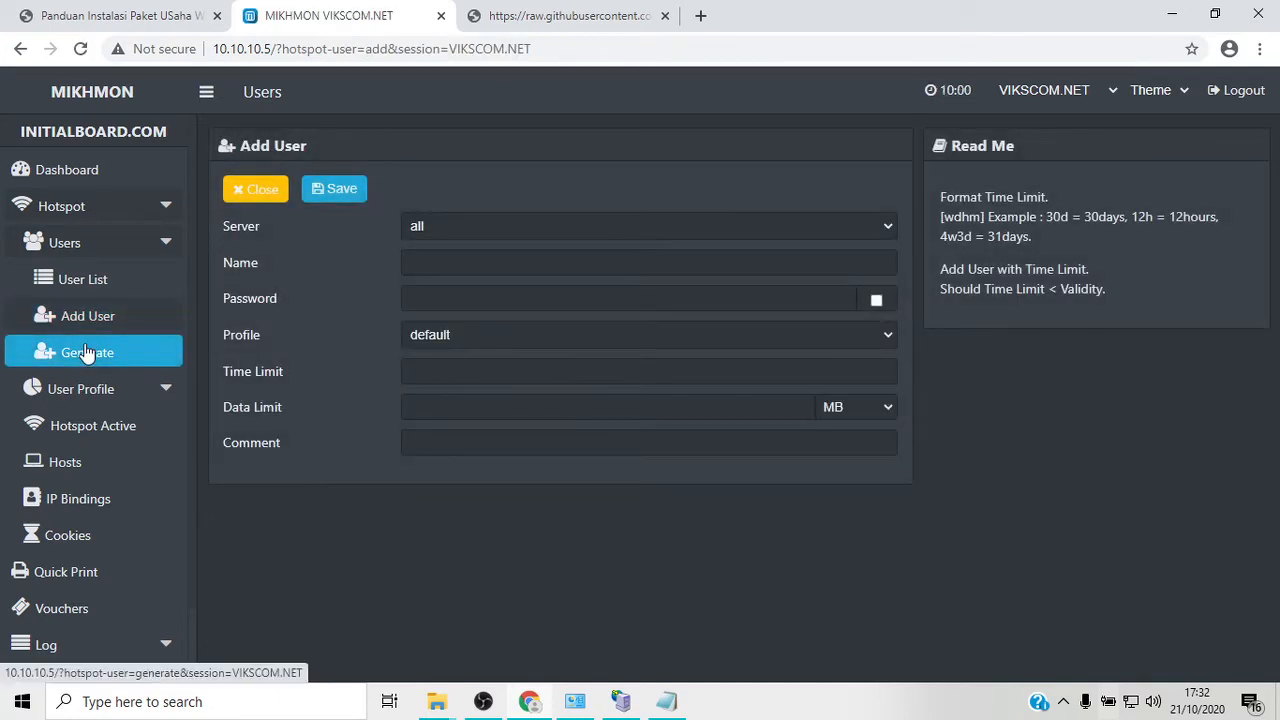
pyautogui.click(87, 353)
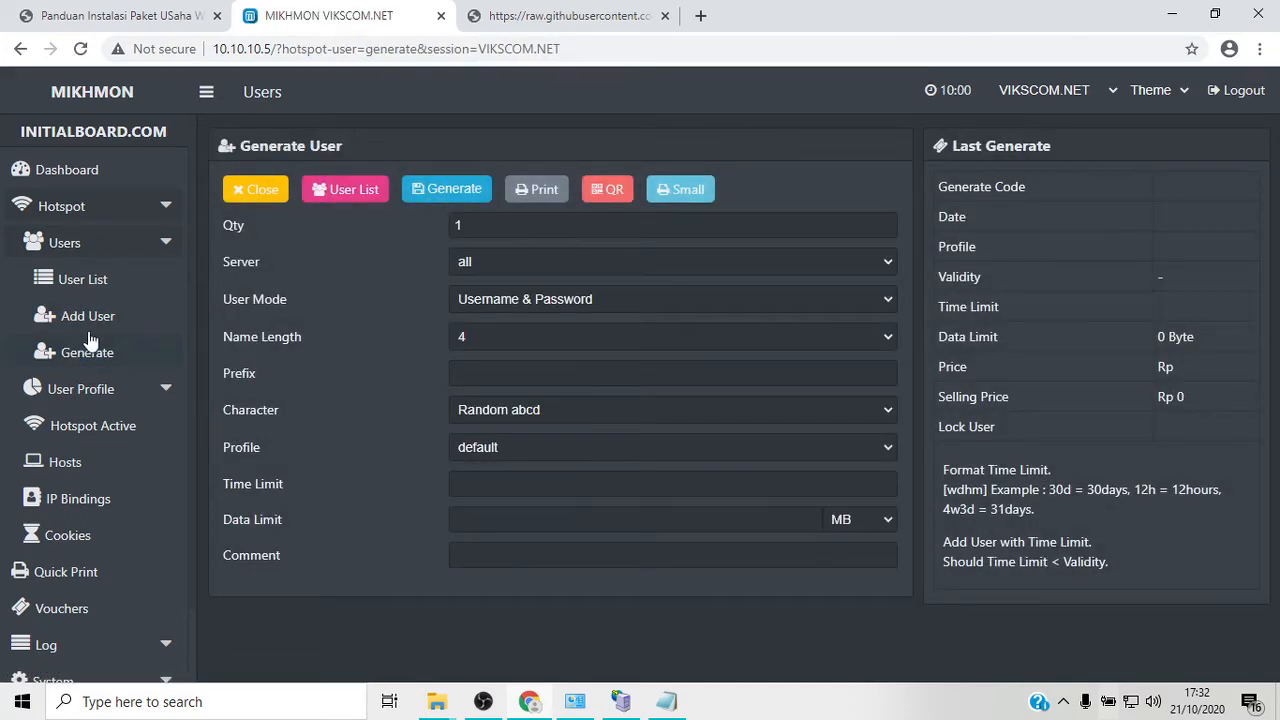
pyautogui.click(93, 318)
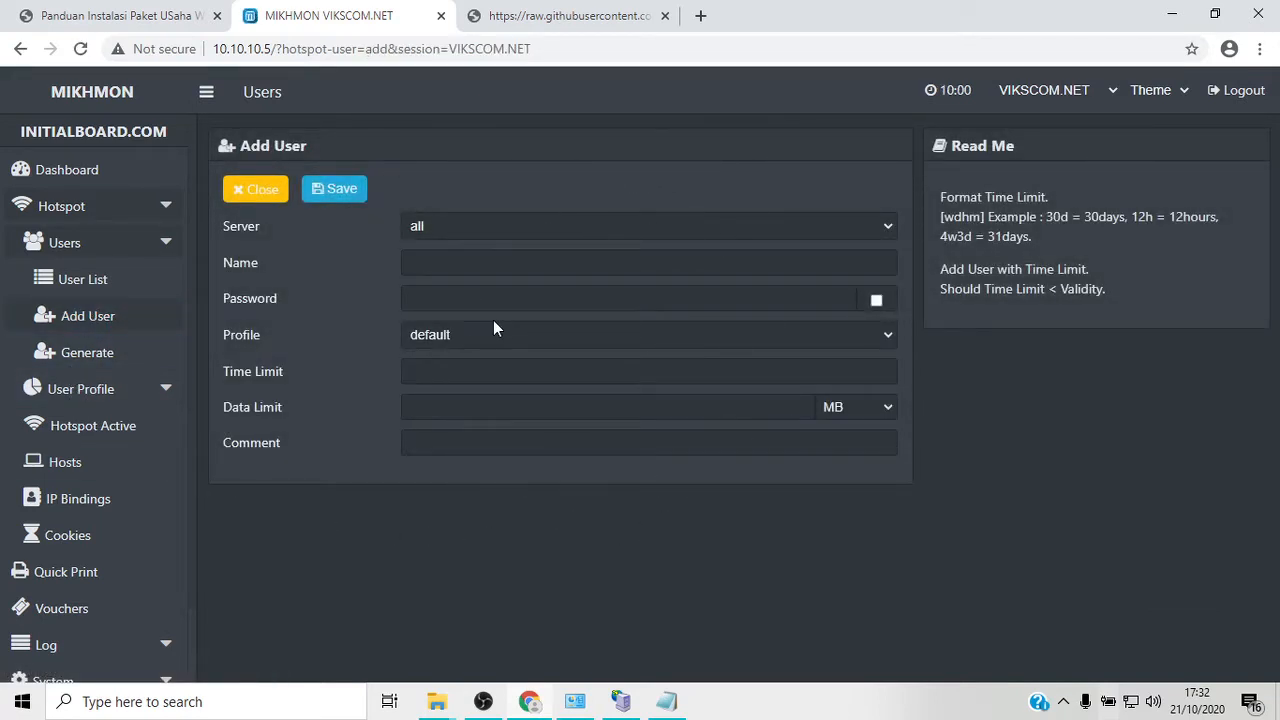
pyautogui.click(504, 241)
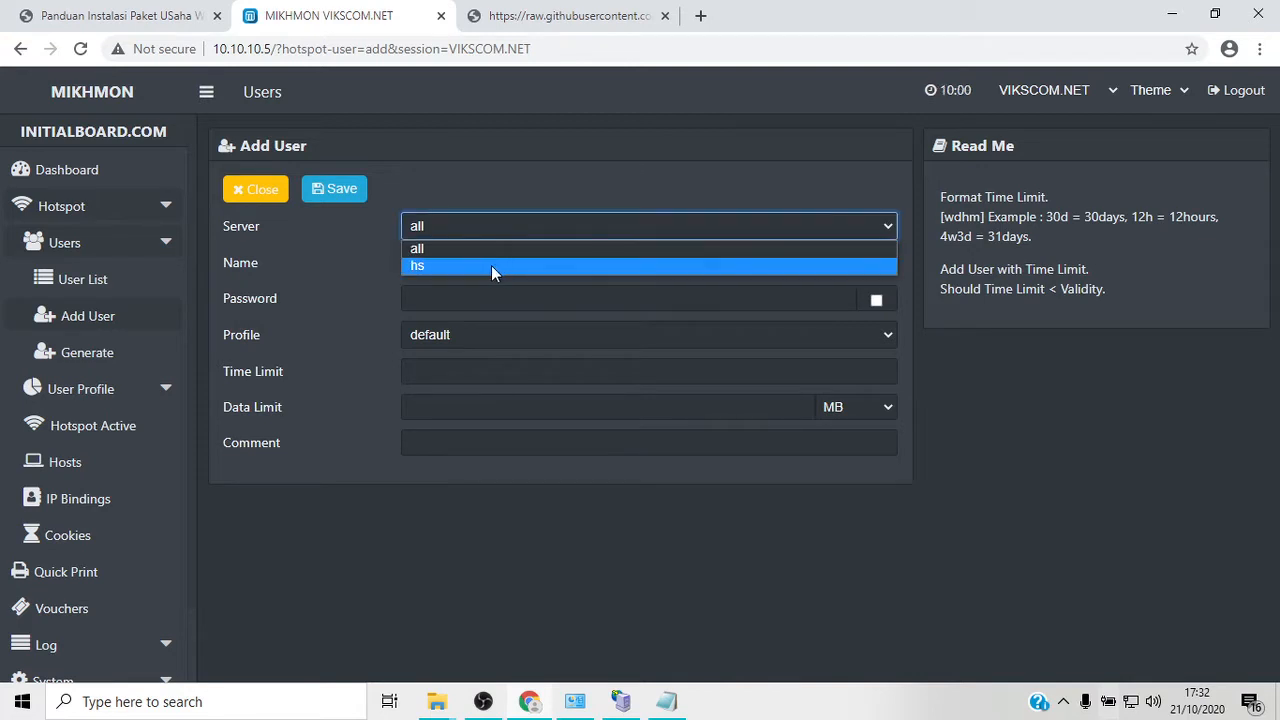
pyautogui.click(491, 266)
pyautogui.click(488, 272)
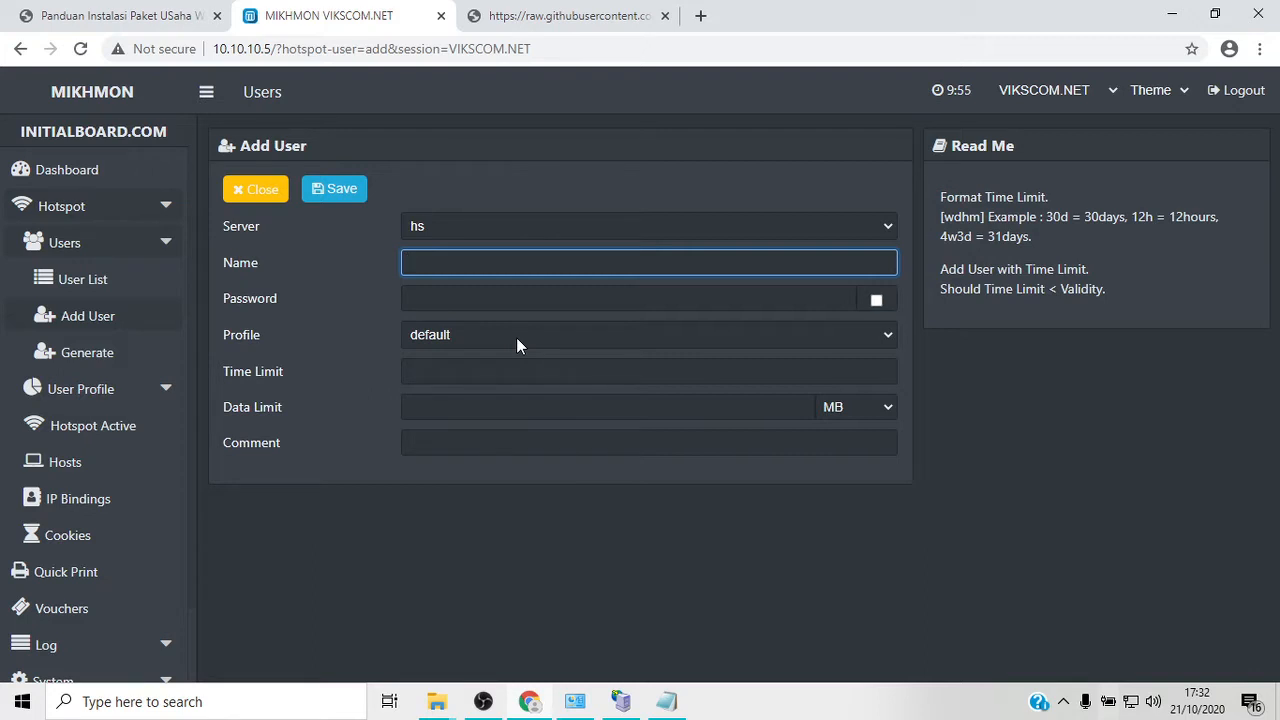
# - Start a batch generation of hotspot users with a quantity of 24 on the hs server
pyautogui.click(87, 358)
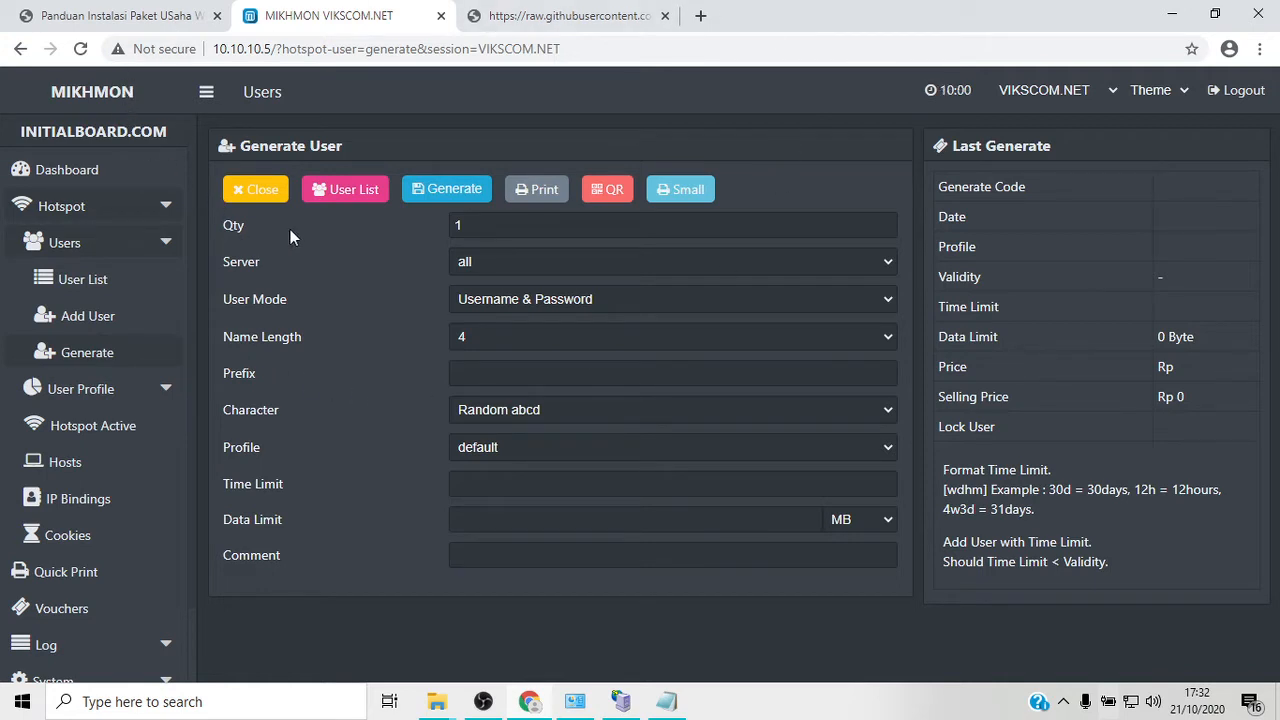
pyautogui.doubleClick(478, 226)
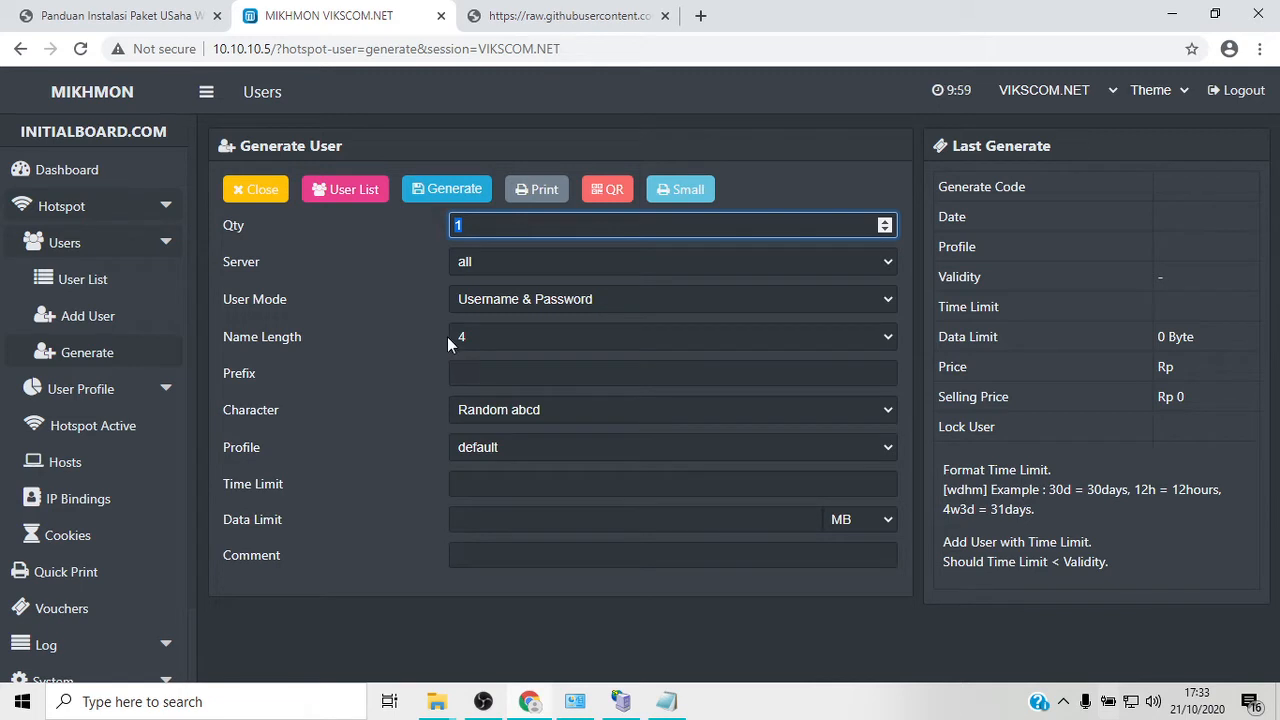
pyautogui.write('24')
pyautogui.click(480, 262)
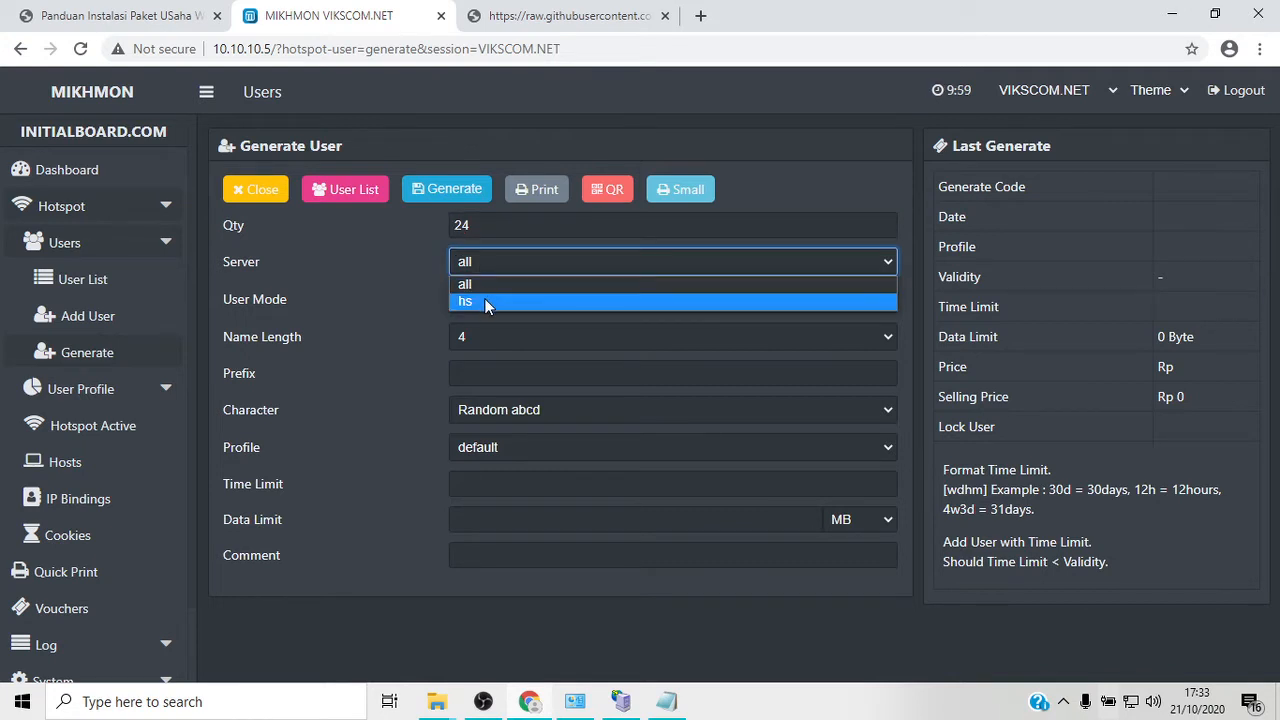
pyautogui.click(484, 298)
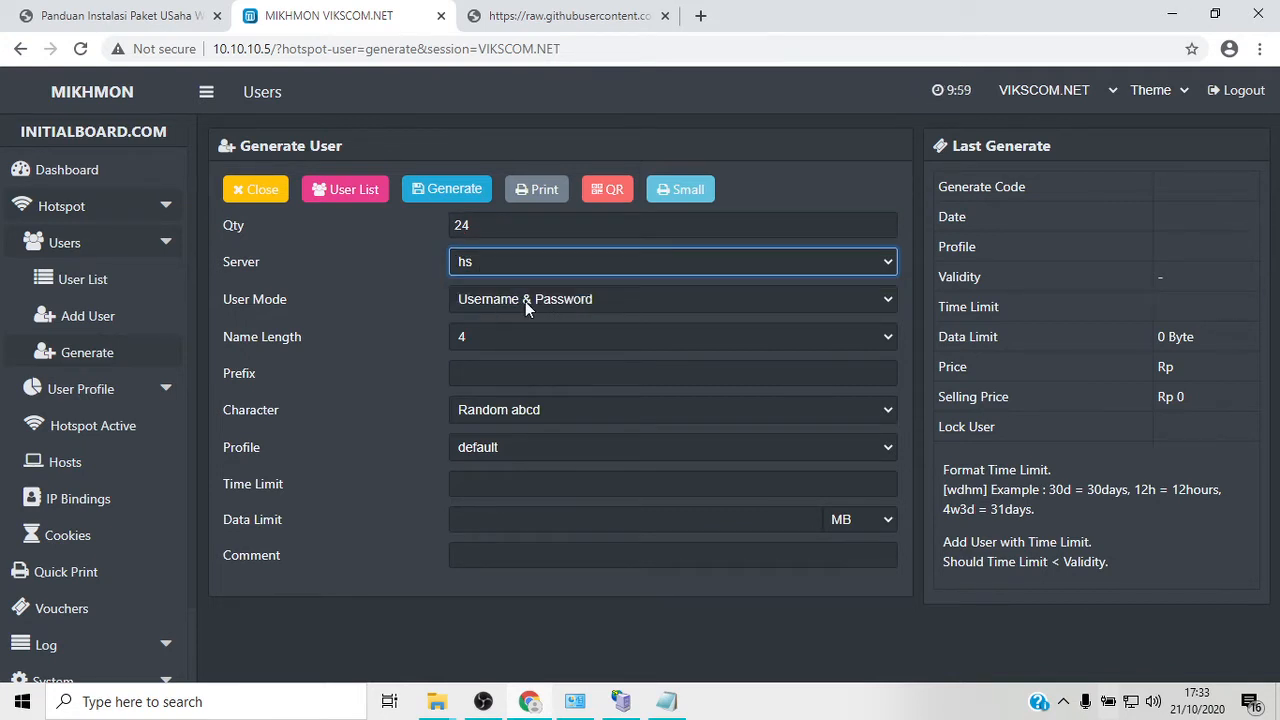
# - Set the batch's user mode to Username = Password and the name length to 6
pyautogui.click(525, 300)
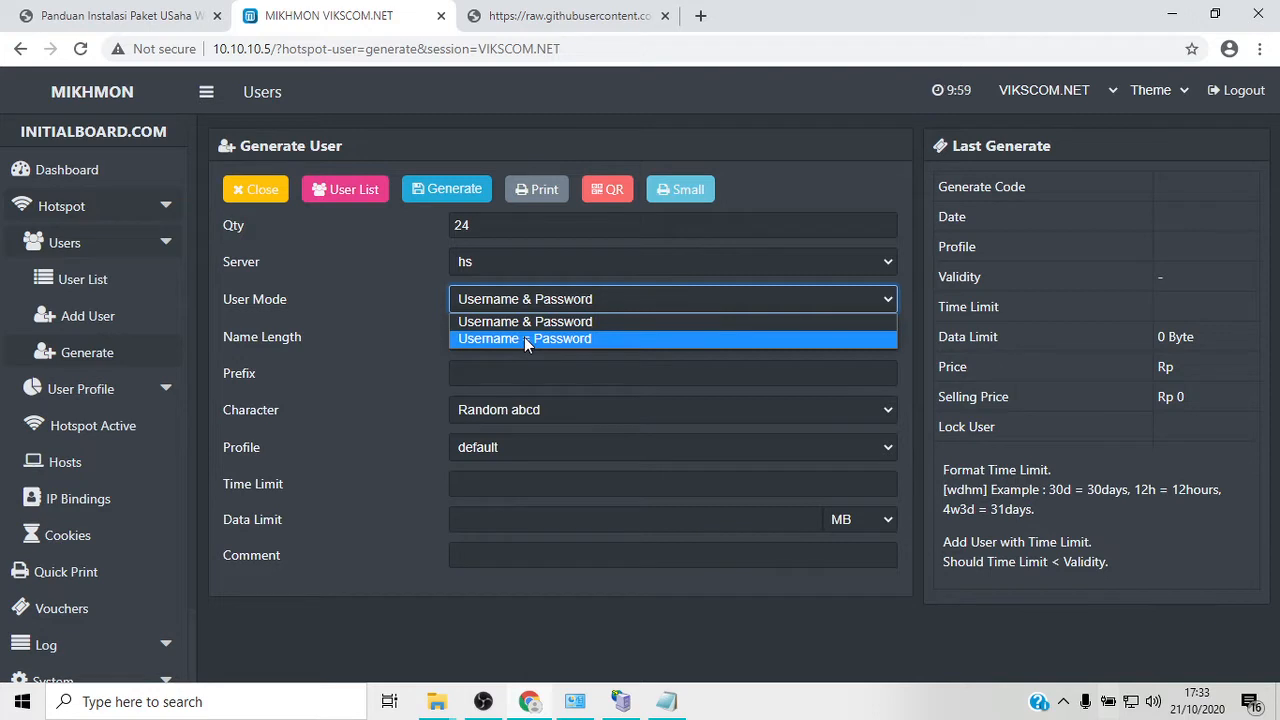
pyautogui.click(527, 340)
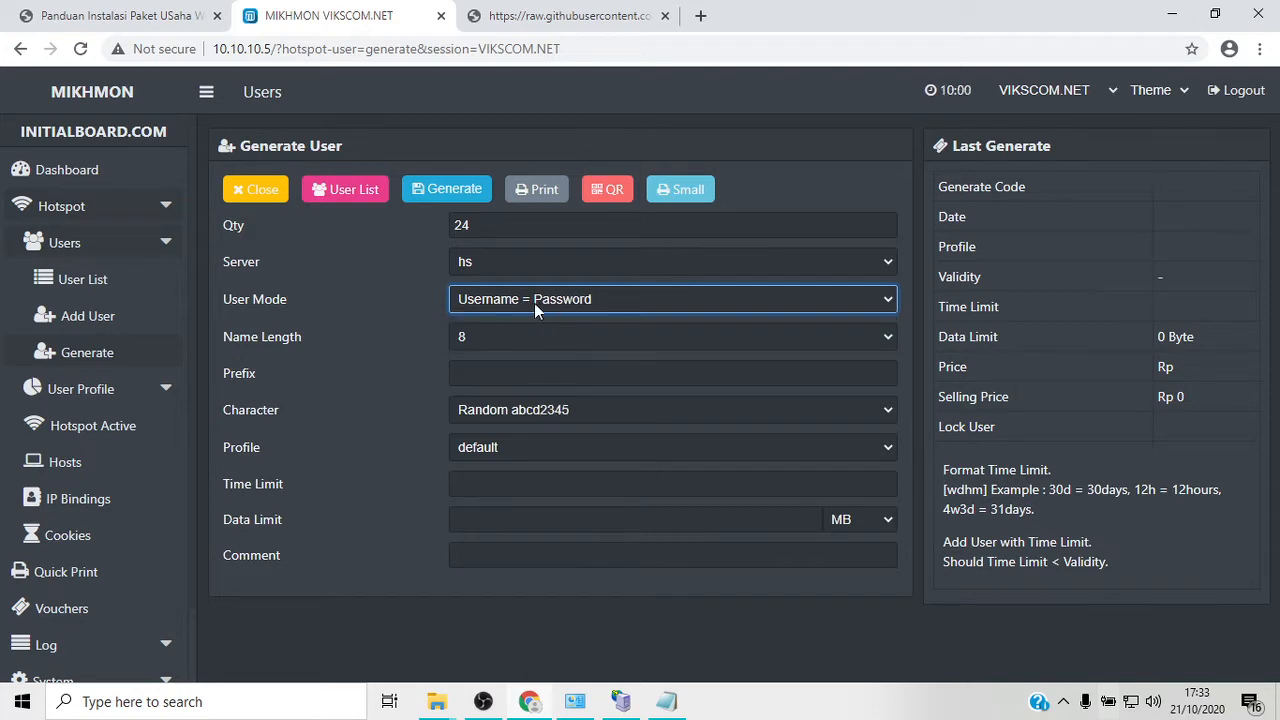
pyautogui.click(525, 301)
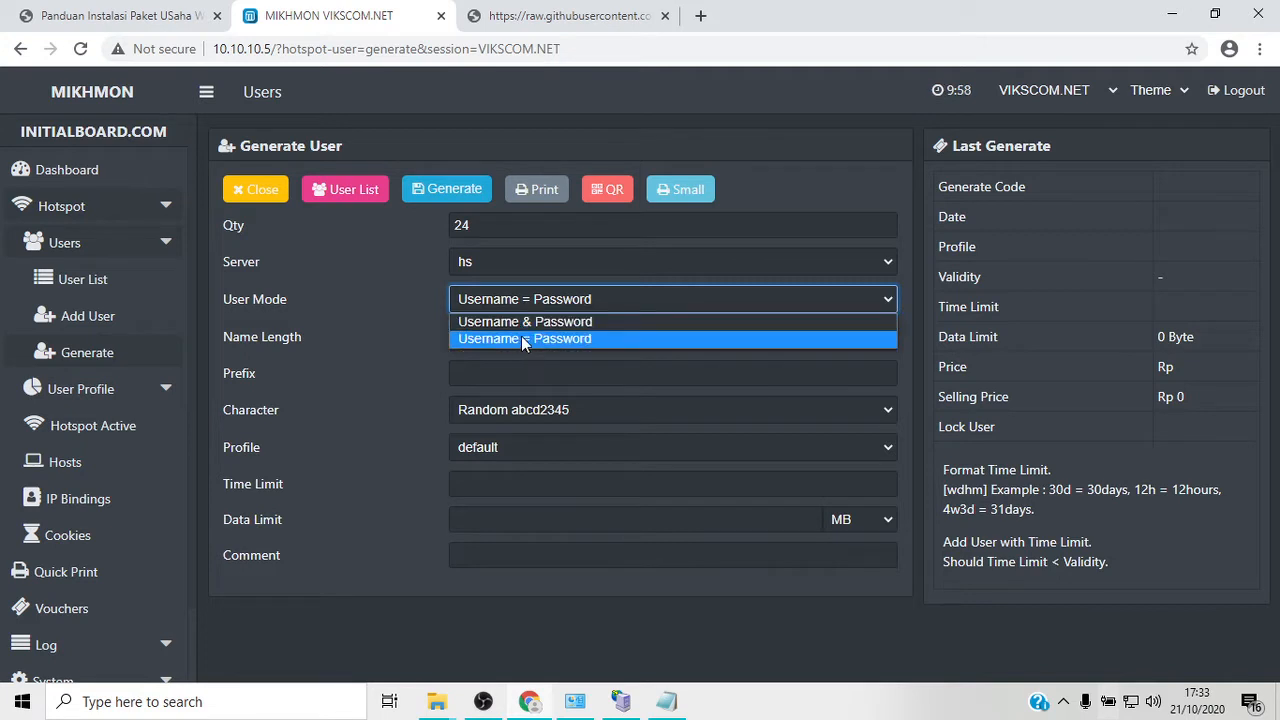
pyautogui.click(521, 338)
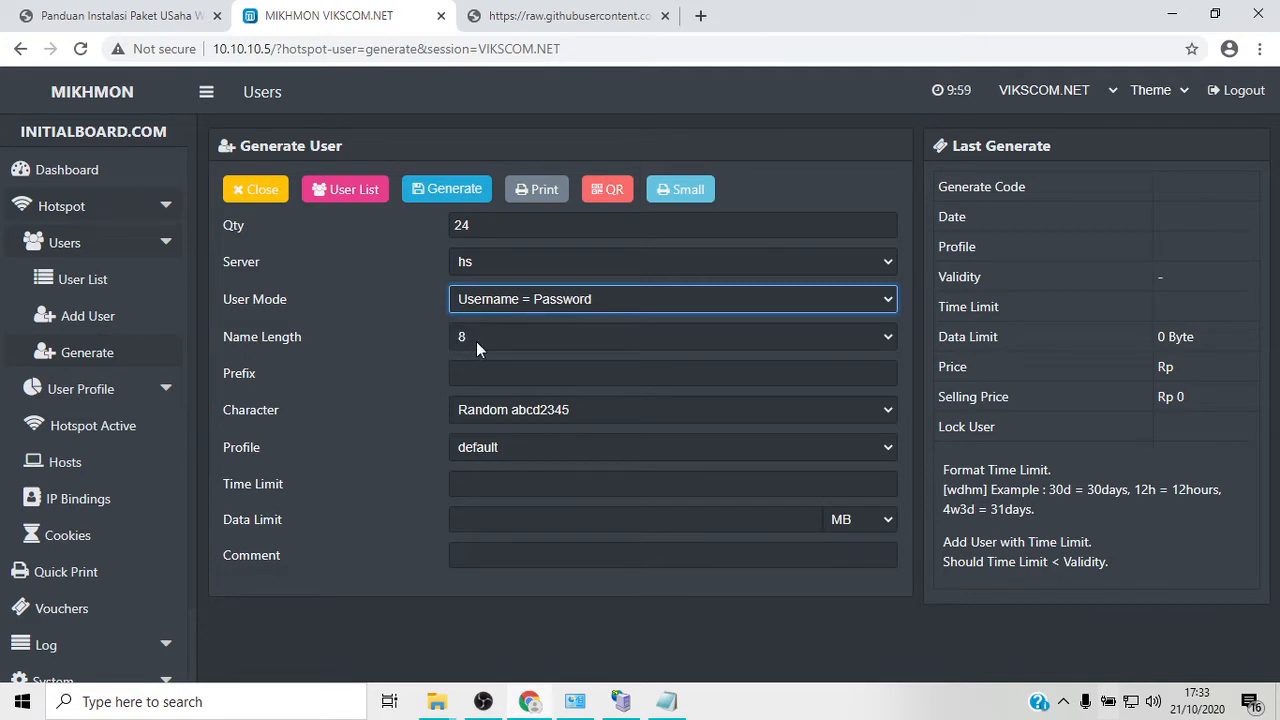
pyautogui.click(527, 346)
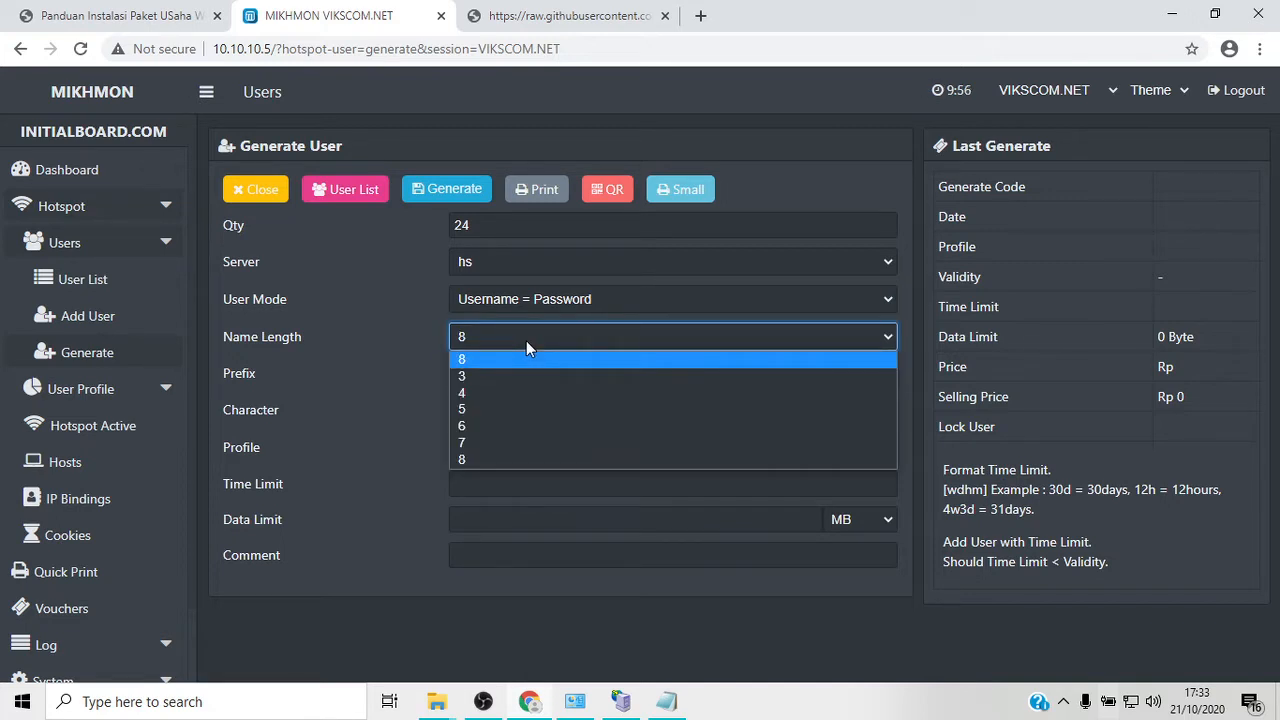
pyautogui.click(513, 427)
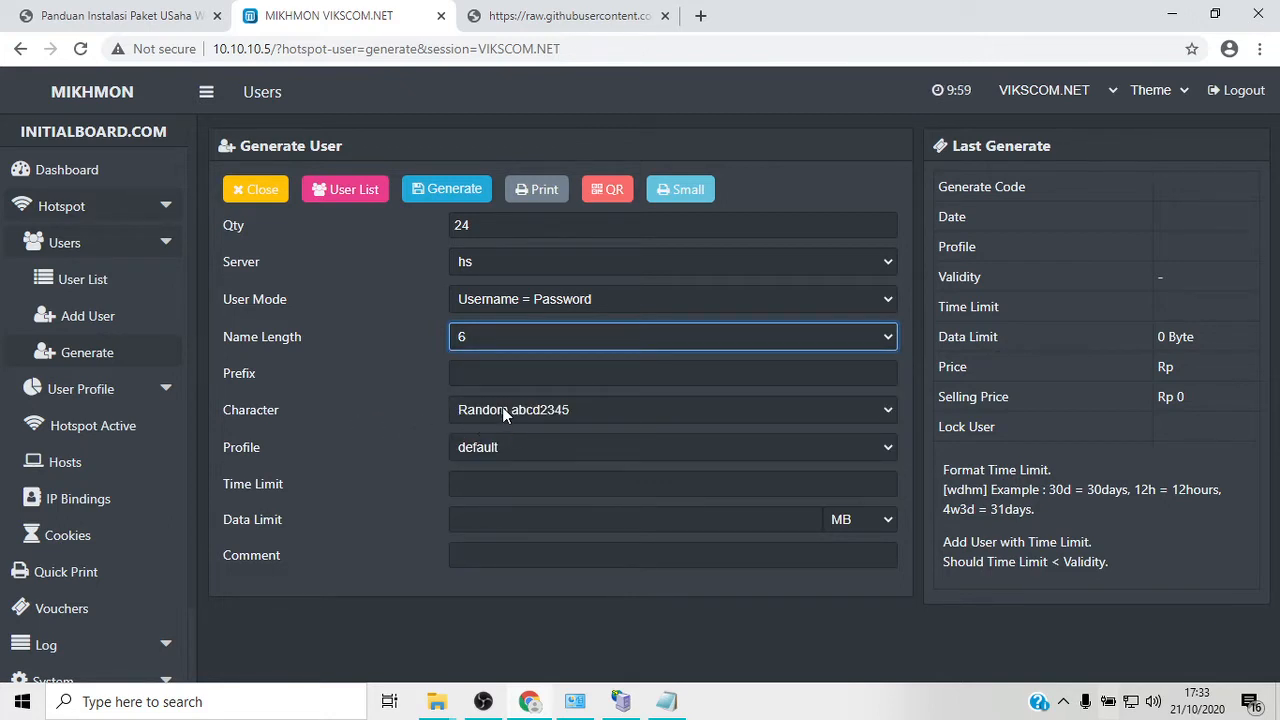
# - Assign the vocer-6jam-3000 profile to the batch and set its time limit to 6h
pyautogui.click(500, 451)
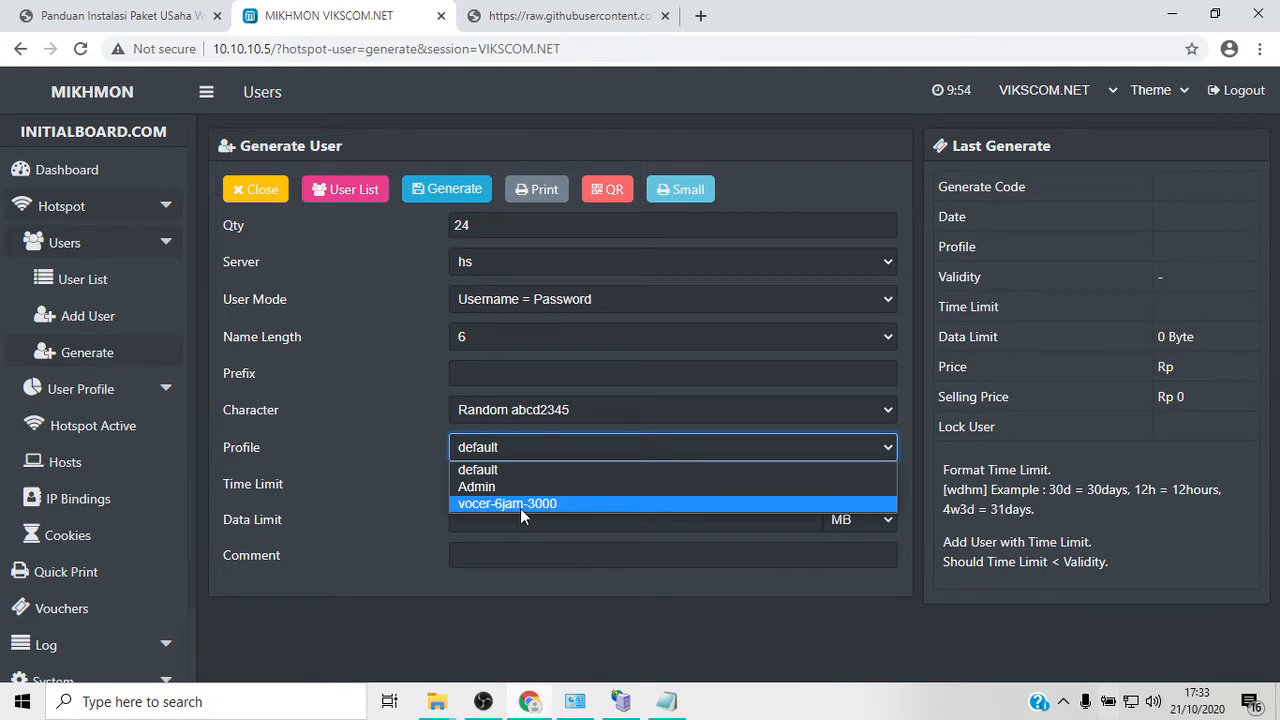
pyautogui.click(564, 502)
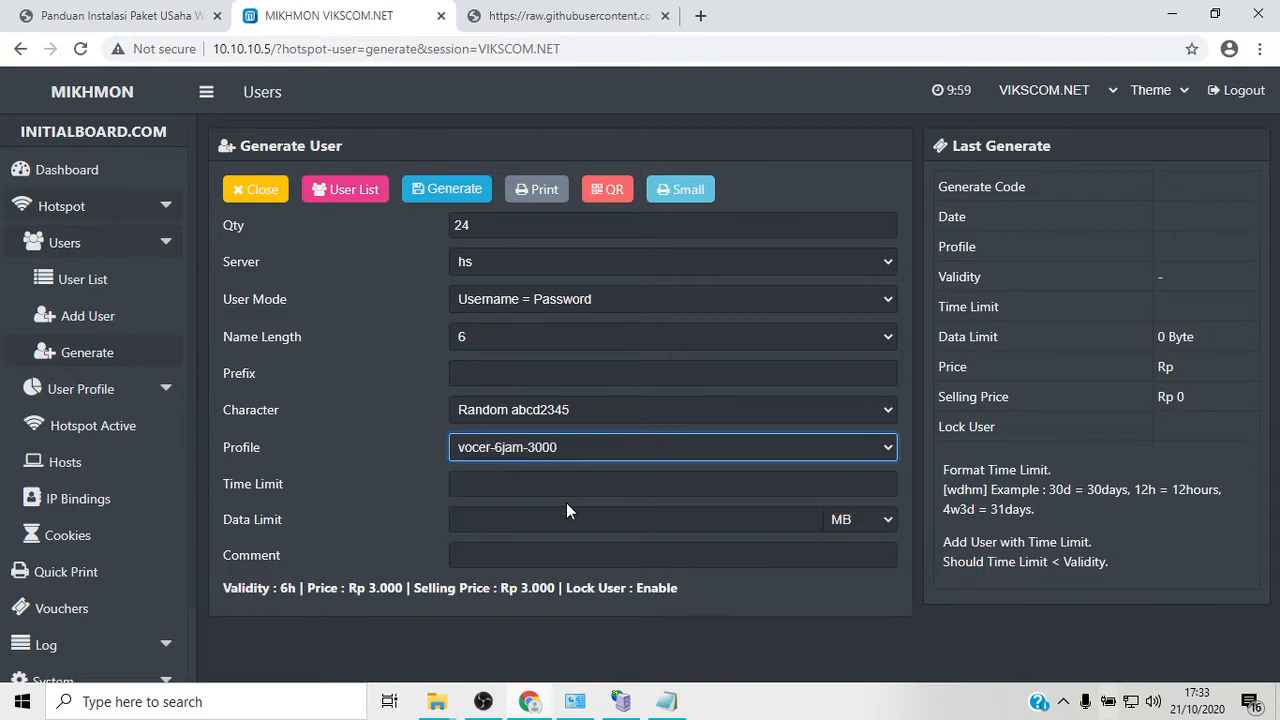
pyautogui.click(600, 482)
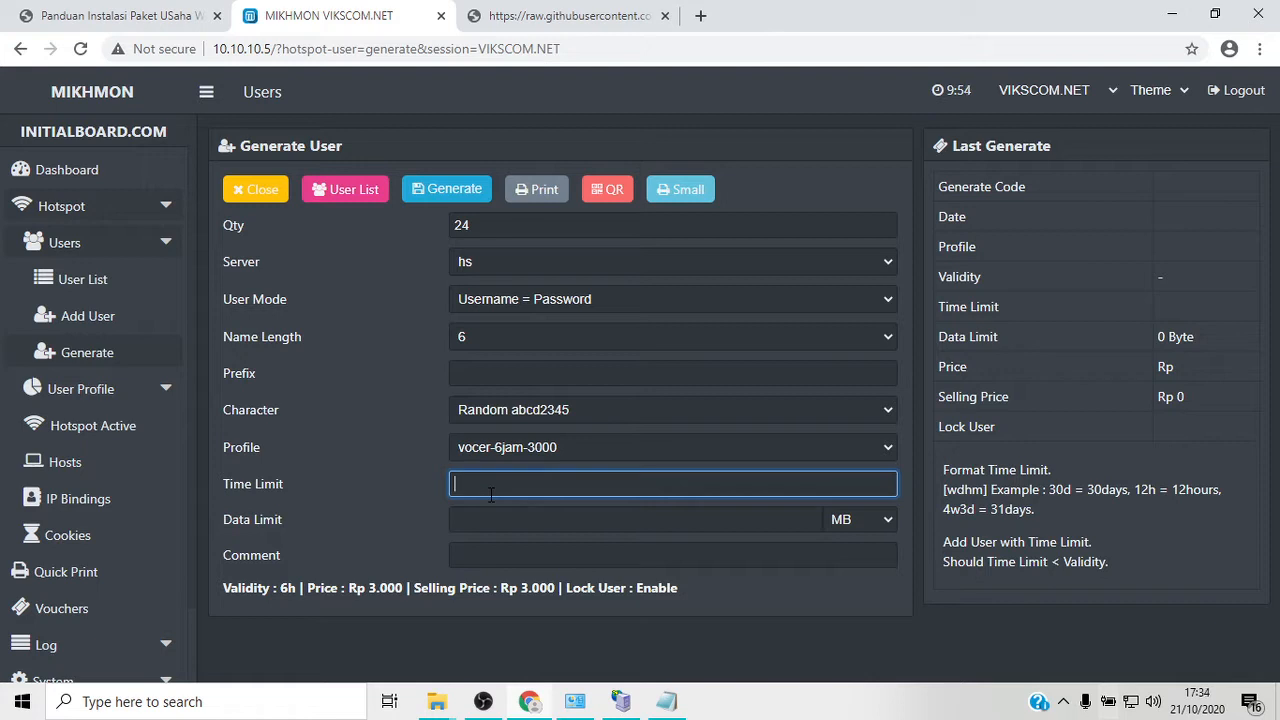
pyautogui.write('6h')
pyautogui.click(472, 512)
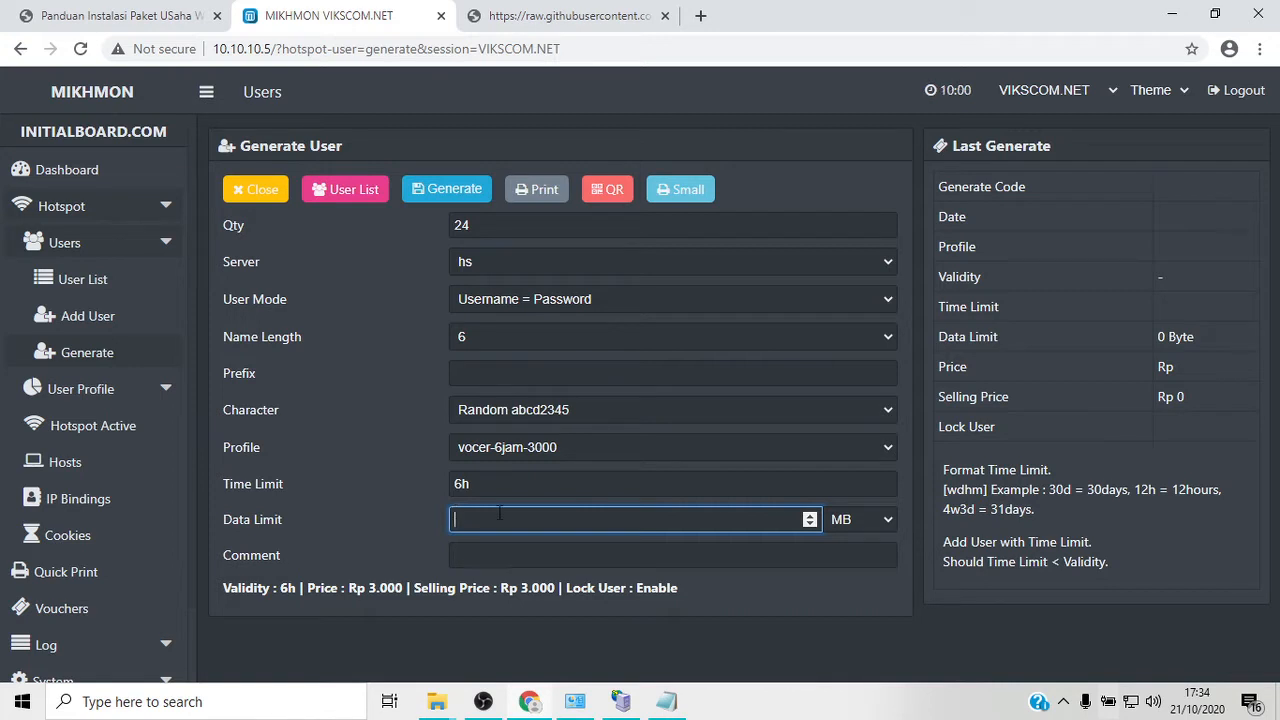
pyautogui.click(866, 518)
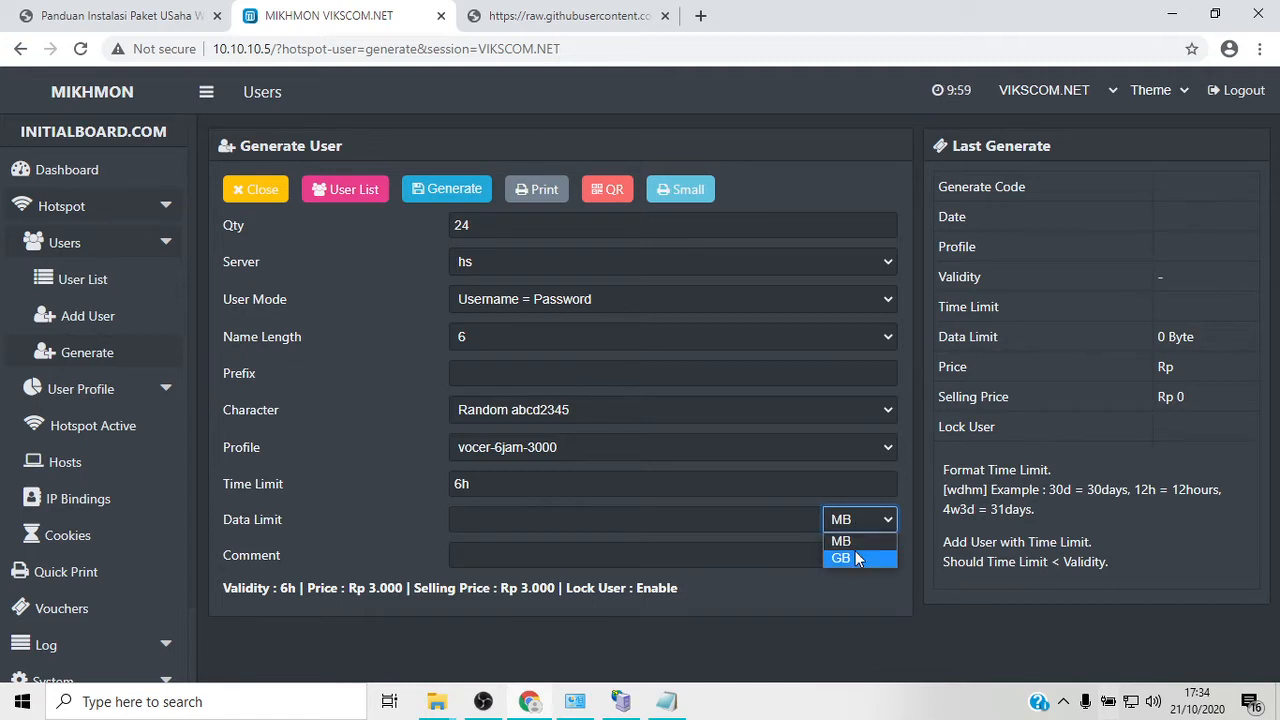
pyautogui.click(855, 551)
pyautogui.click(741, 520)
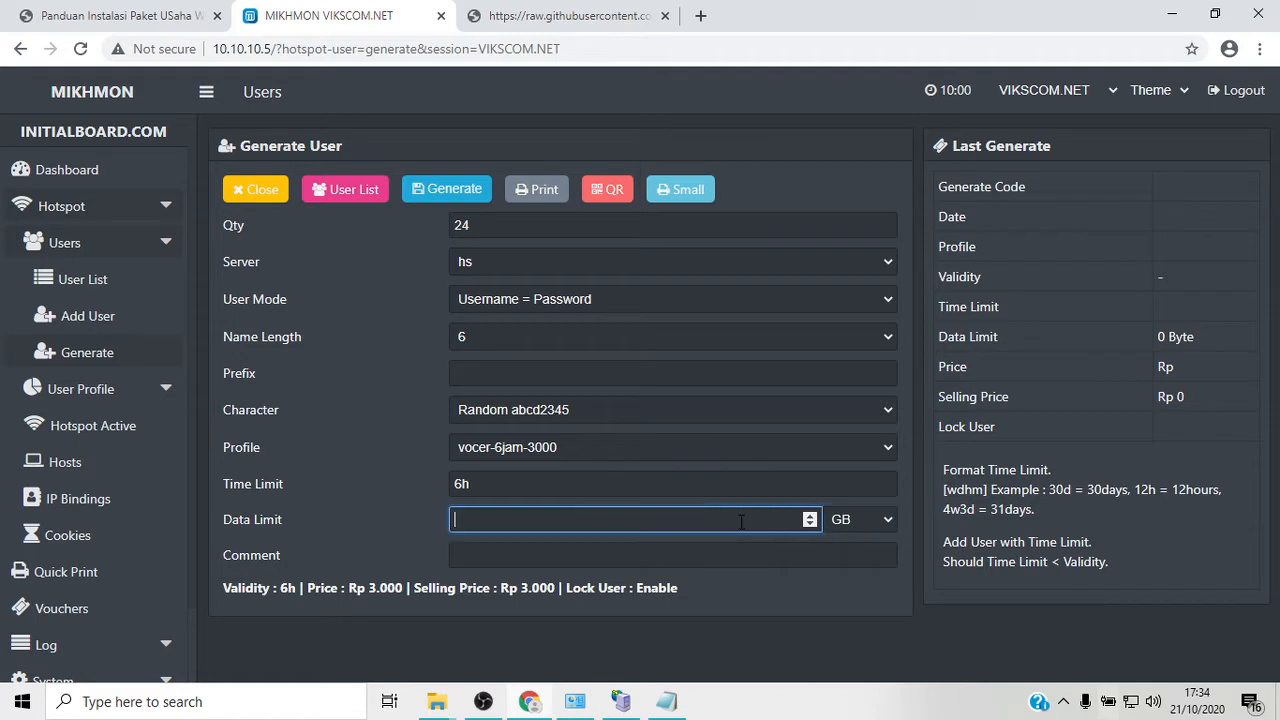
pyautogui.write('1')
pyautogui.hotkey('ctrl', 'a')
pyautogui.click(495, 518)
pyautogui.click(845, 519)
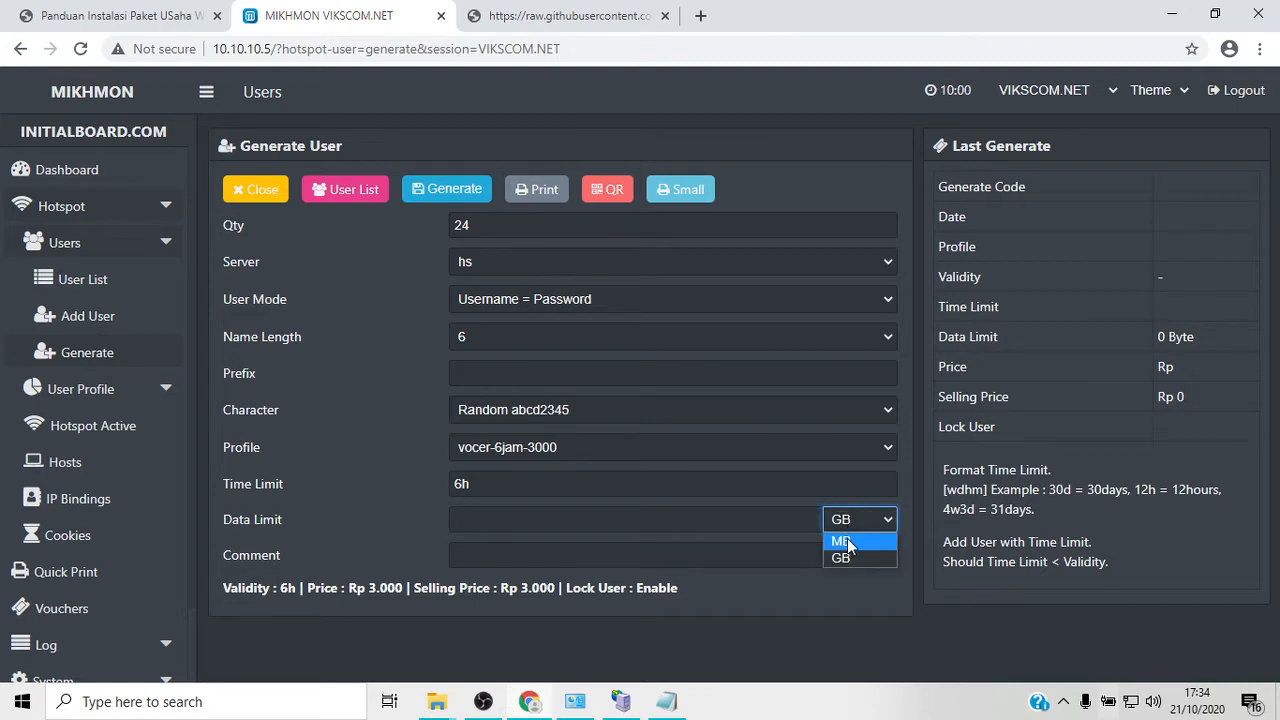
pyautogui.click(845, 541)
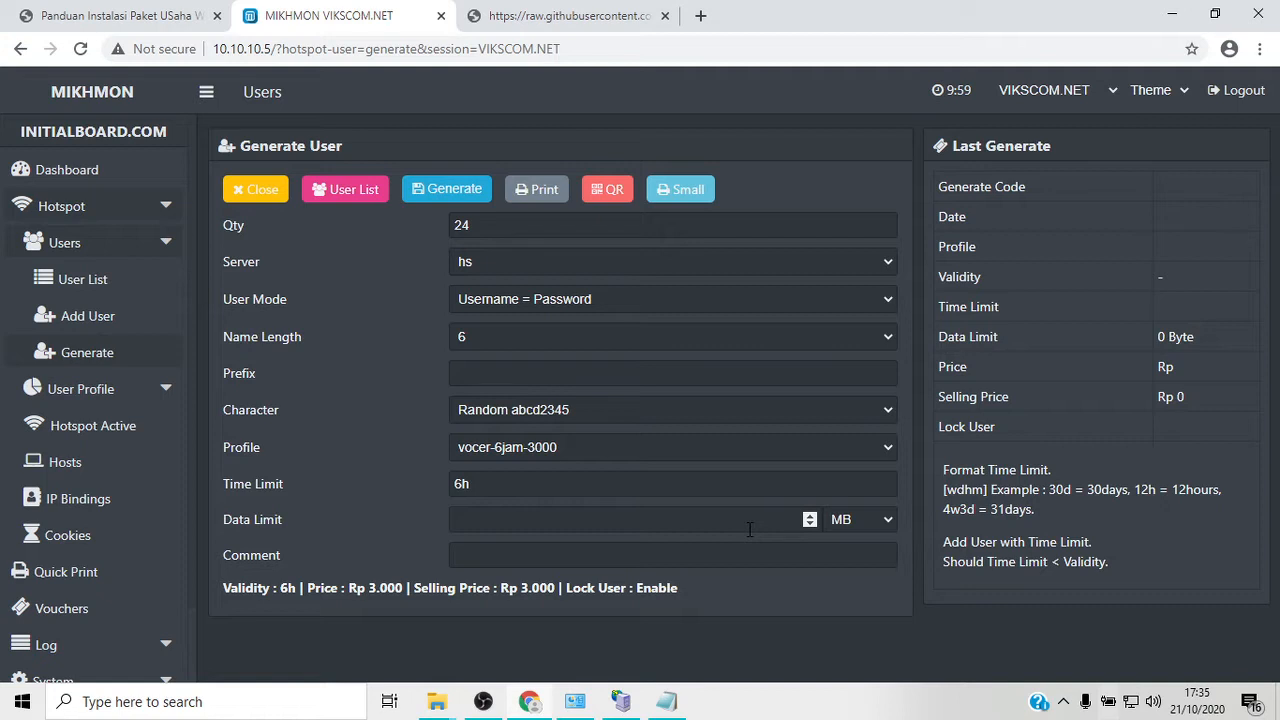
# - Generate the voucher batch with a data limit of 500 MB and open the list of hotspot users
pyautogui.click(689, 530)
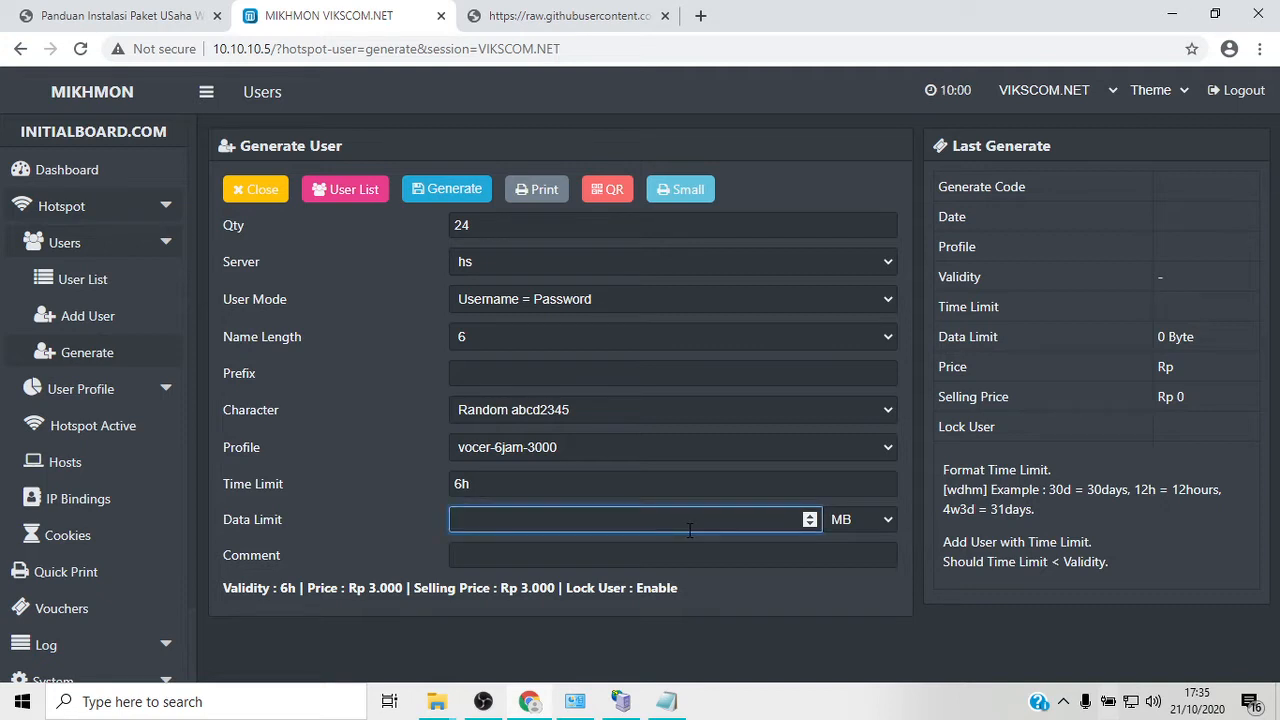
pyautogui.write('500')
pyautogui.click(453, 193)
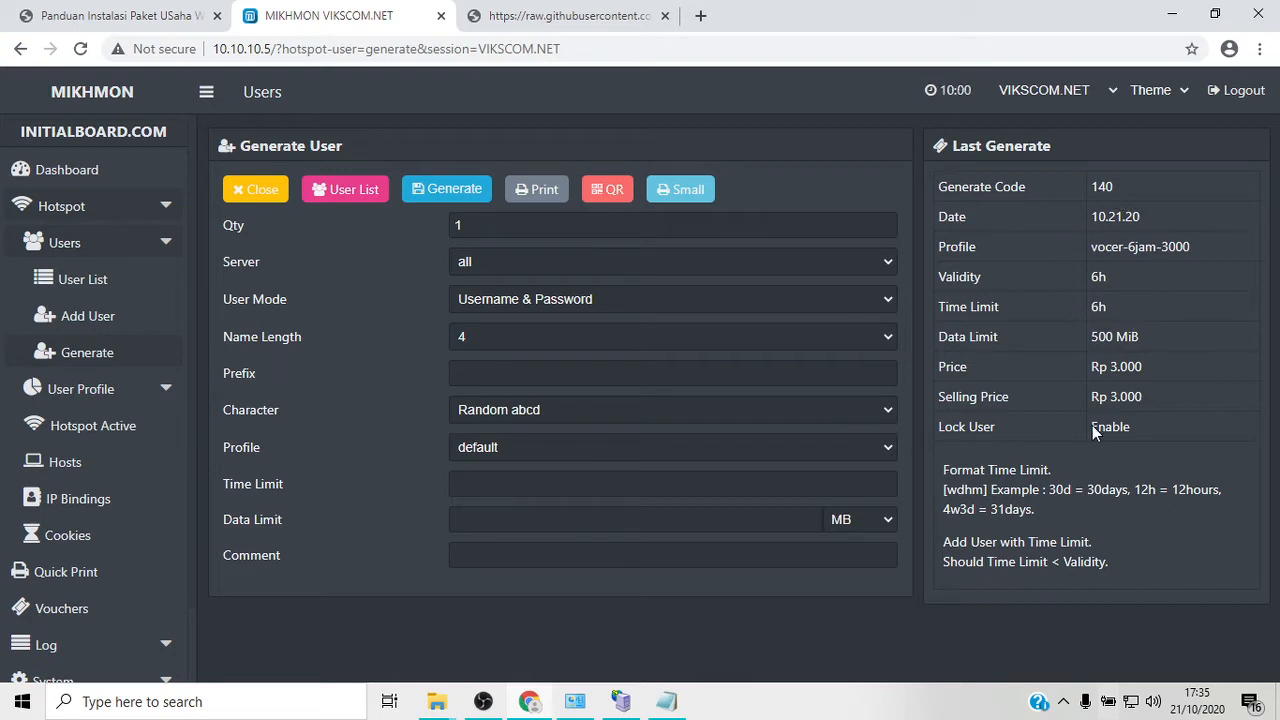
pyautogui.click(135, 290)
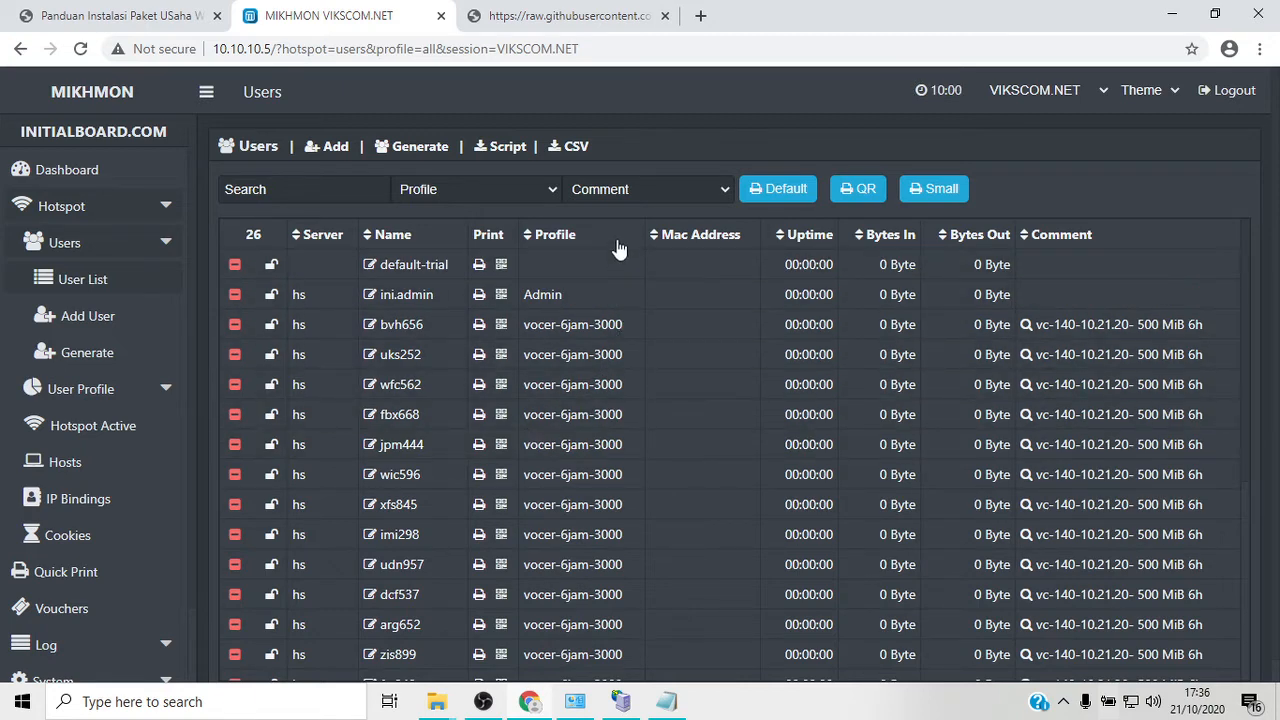
# - Filter the user list by the vc-140-10.21.20- vocer-6jam-3000 comment and open its vouchers for printing in the default layout
pyautogui.click(646, 189)
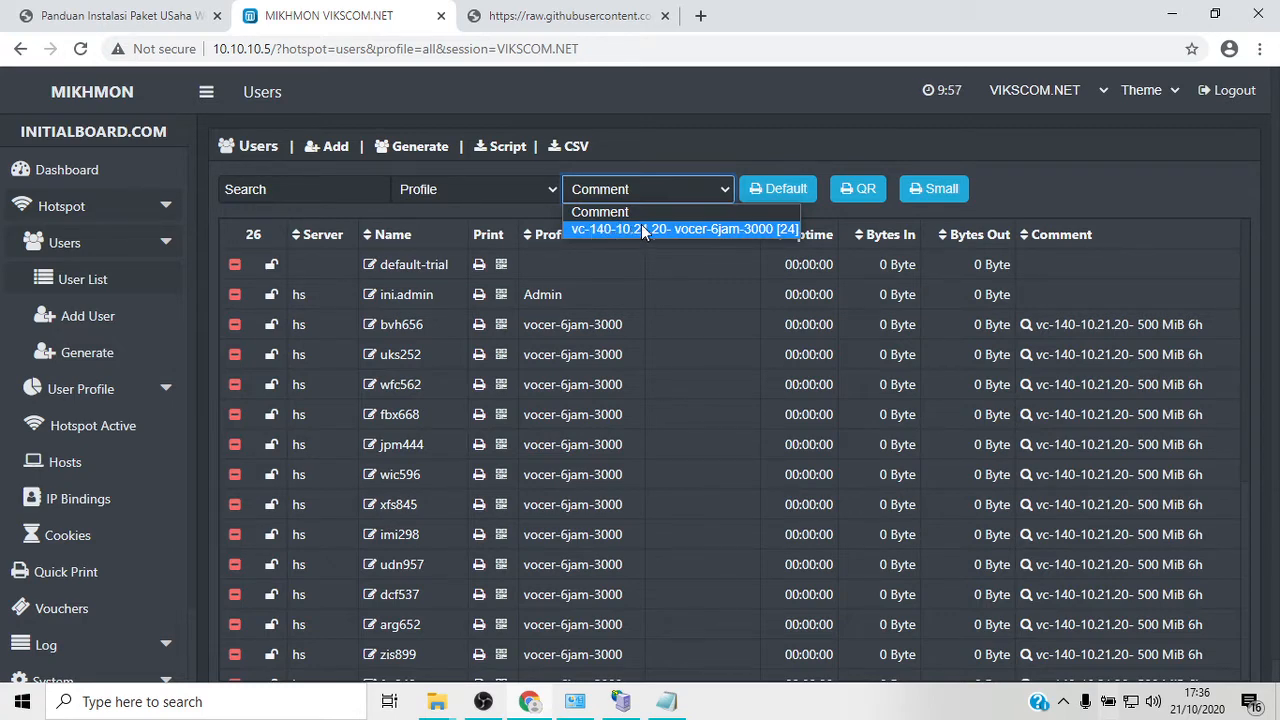
pyautogui.click(641, 228)
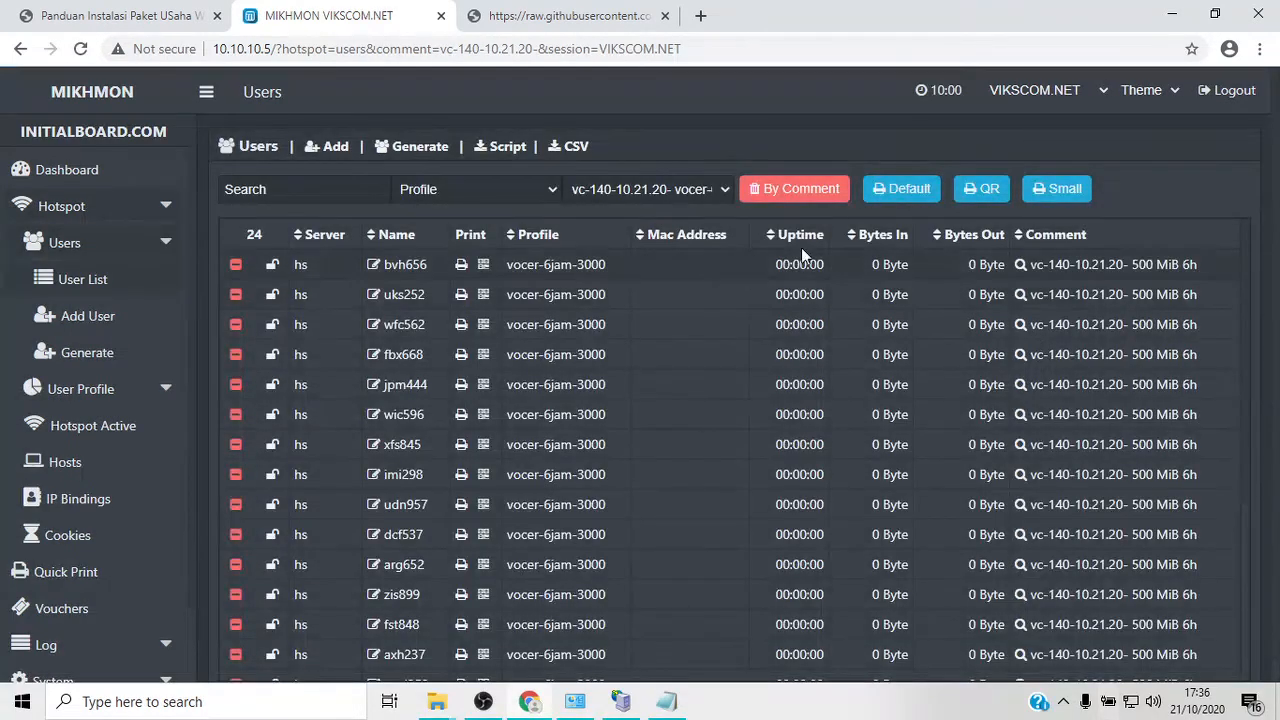
pyautogui.scroll(-3, 535, 330)
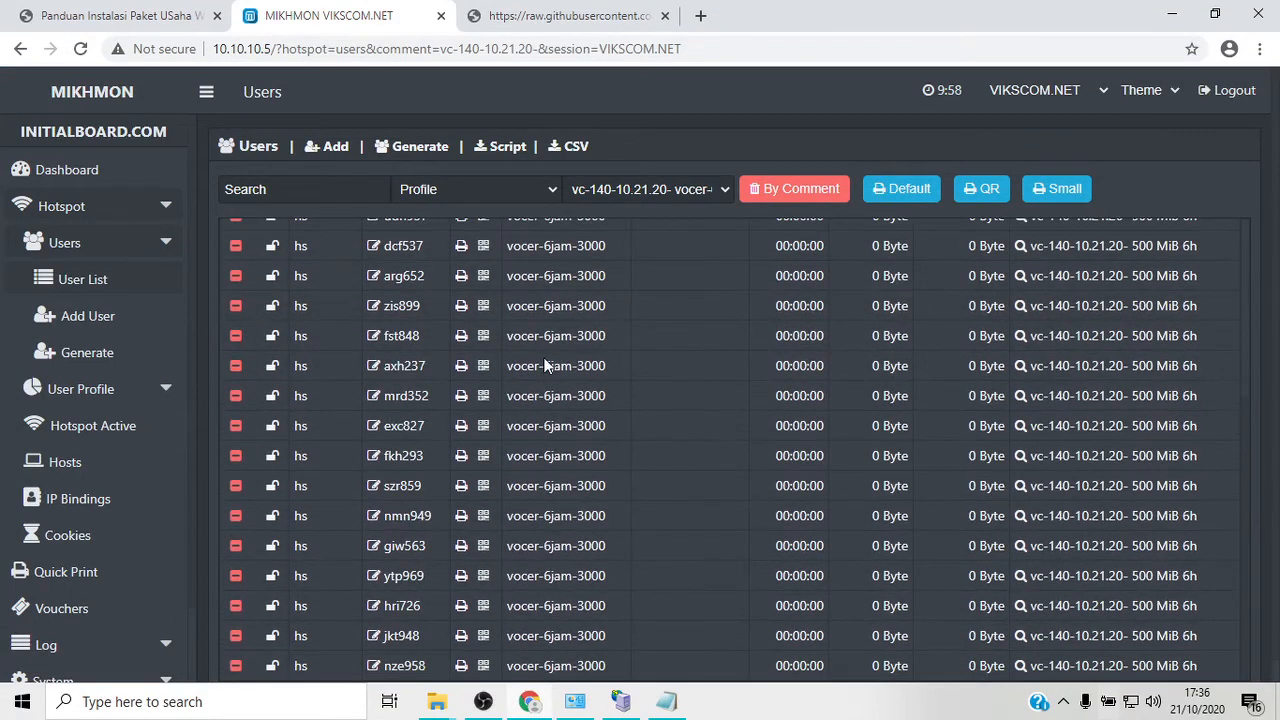
pyautogui.scroll(3, 545, 366)
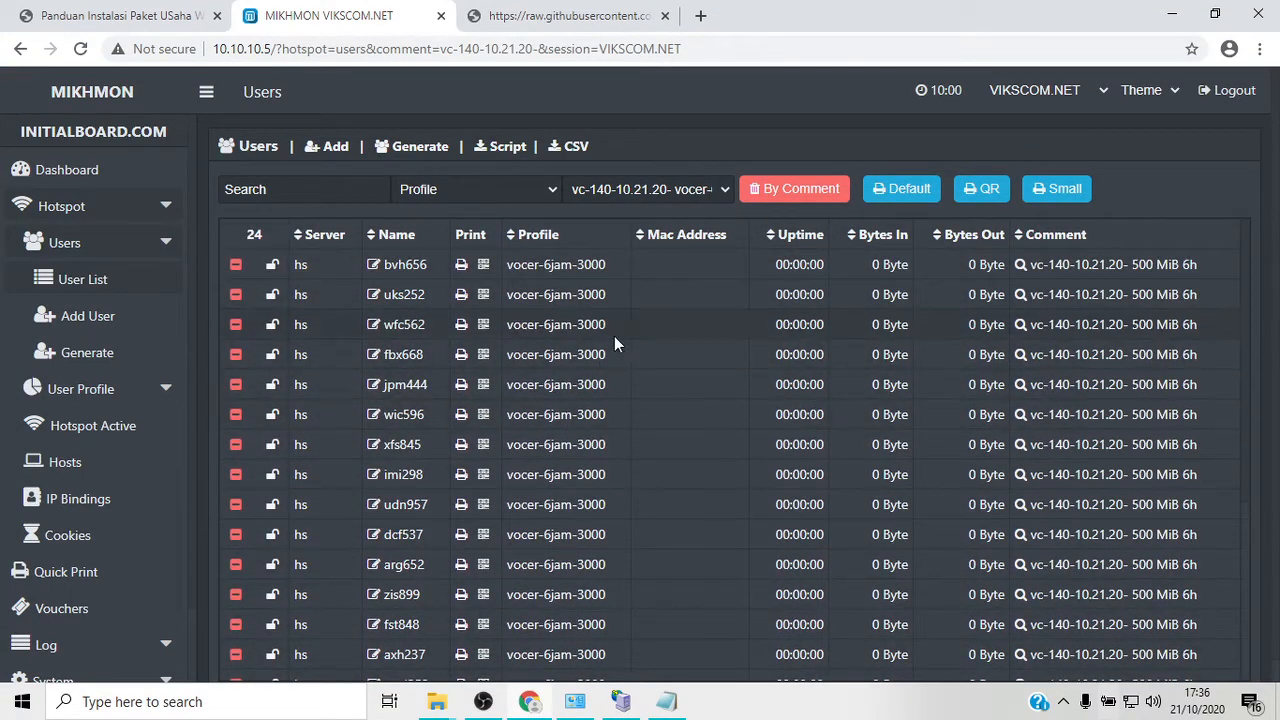
pyautogui.click(907, 190)
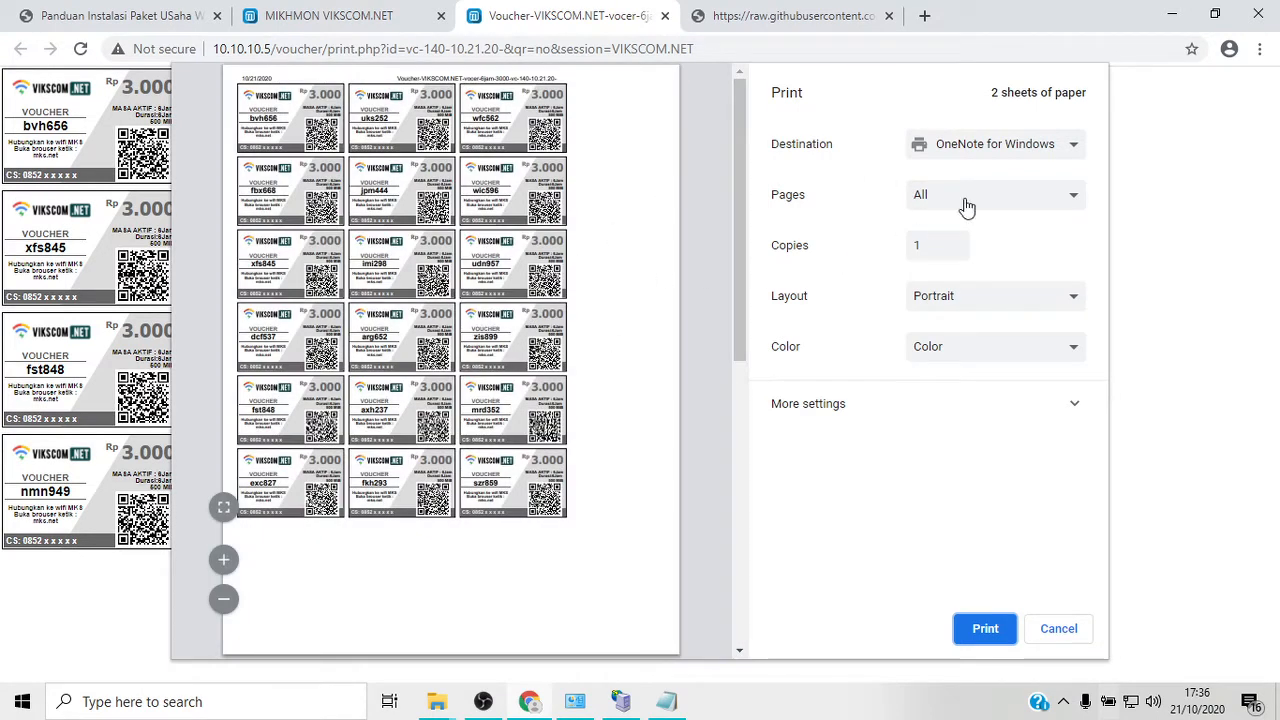
# - Set the voucher print destination to Save as PDF, with all pages in portrait layout
pyautogui.click(964, 152)
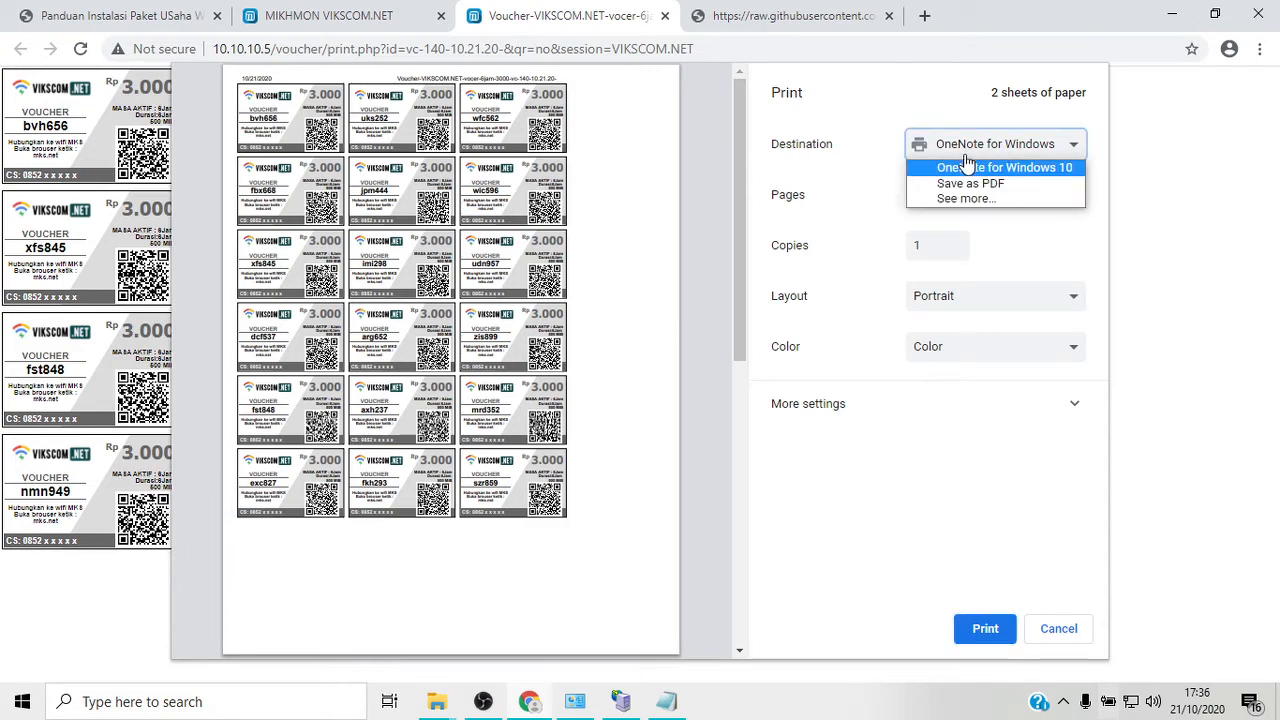
pyautogui.click(966, 183)
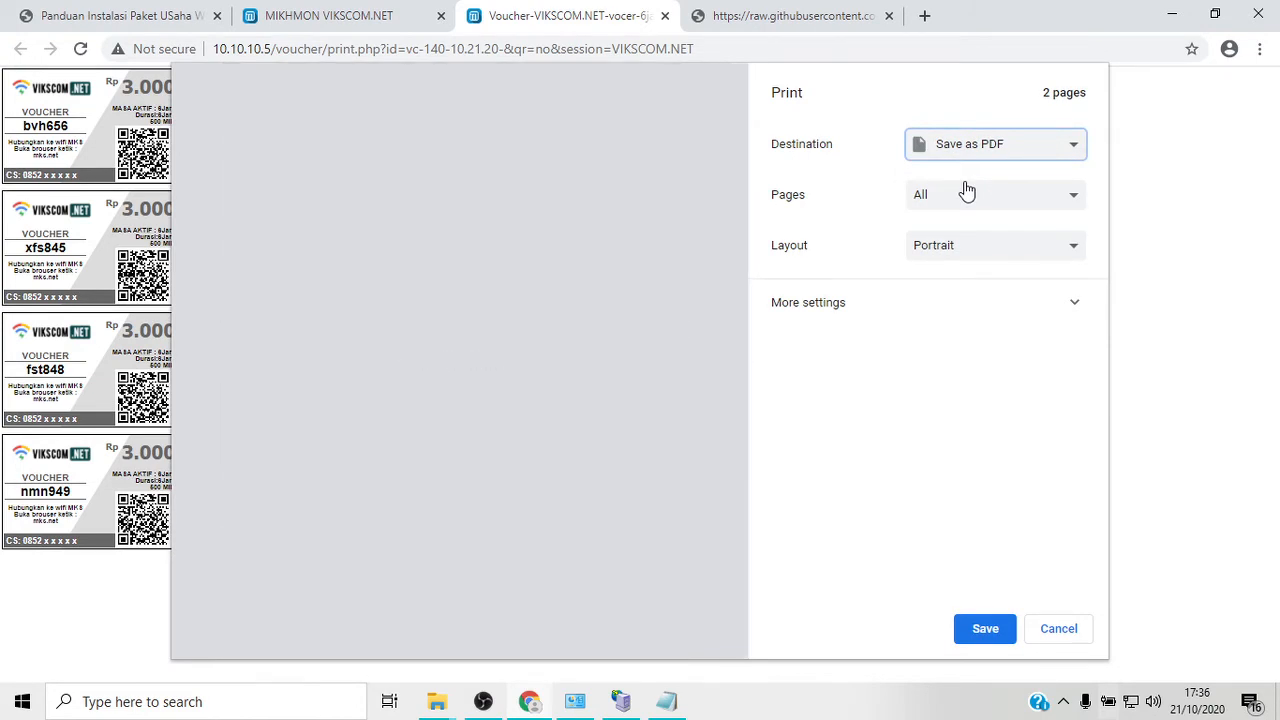
pyautogui.click(960, 202)
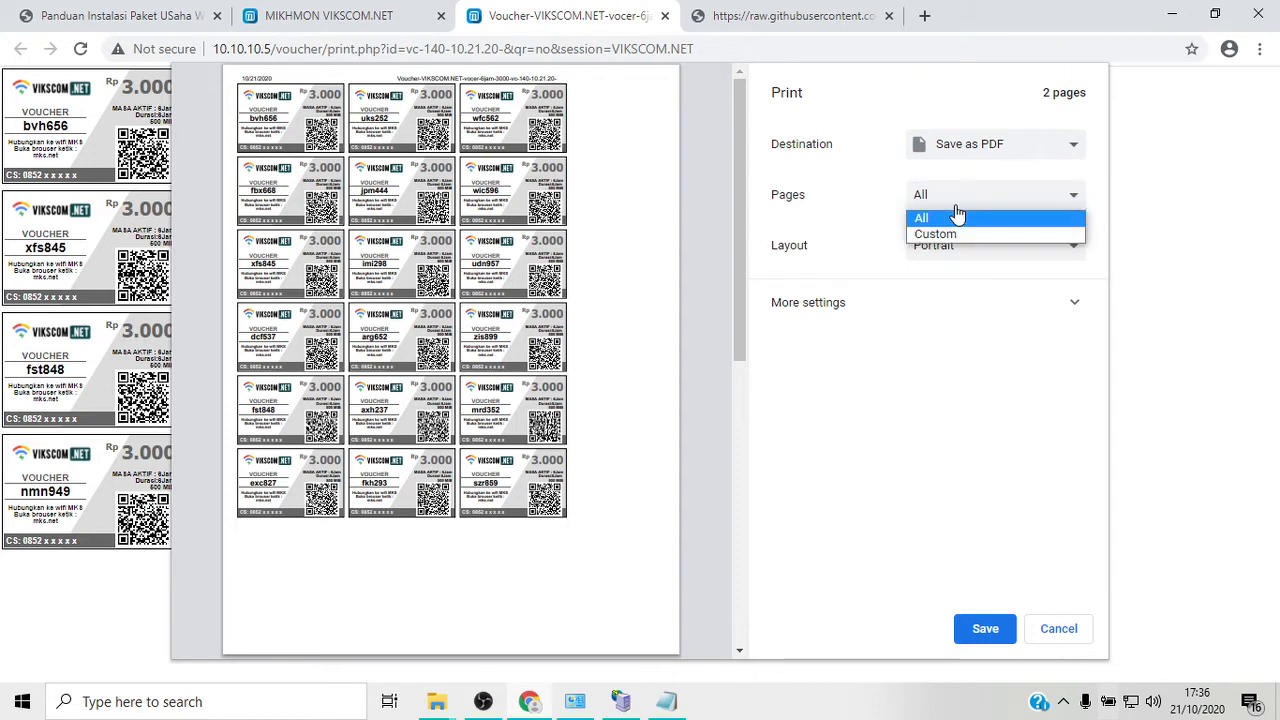
pyautogui.click(957, 216)
pyautogui.click(950, 256)
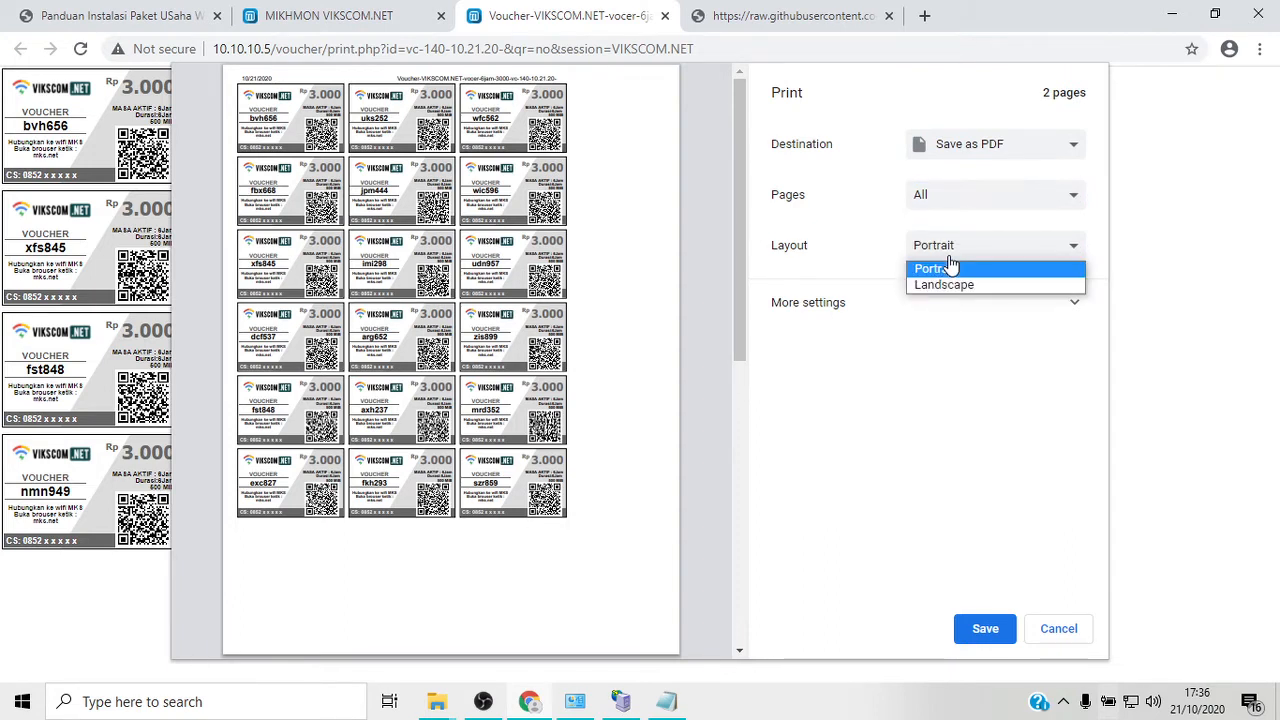
pyautogui.click(948, 264)
# - Expand the additional print settings and set the paper size to A4
pyautogui.click(827, 314)
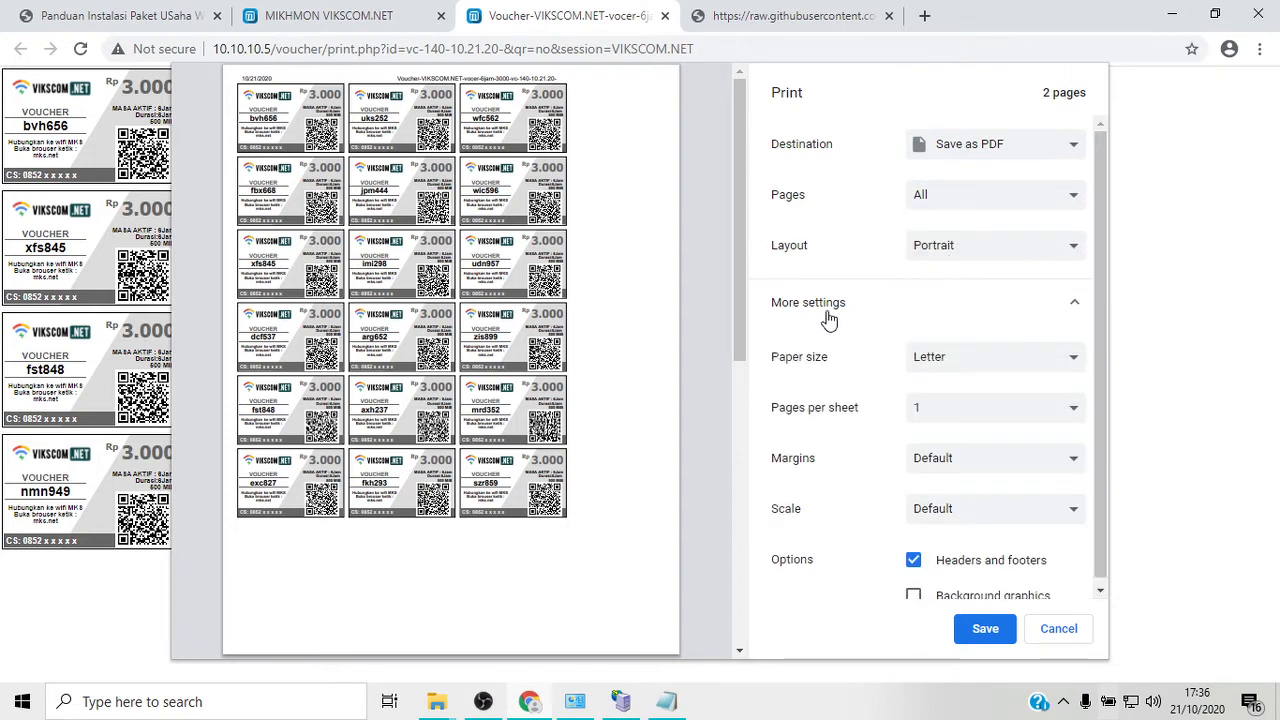
pyautogui.click(935, 368)
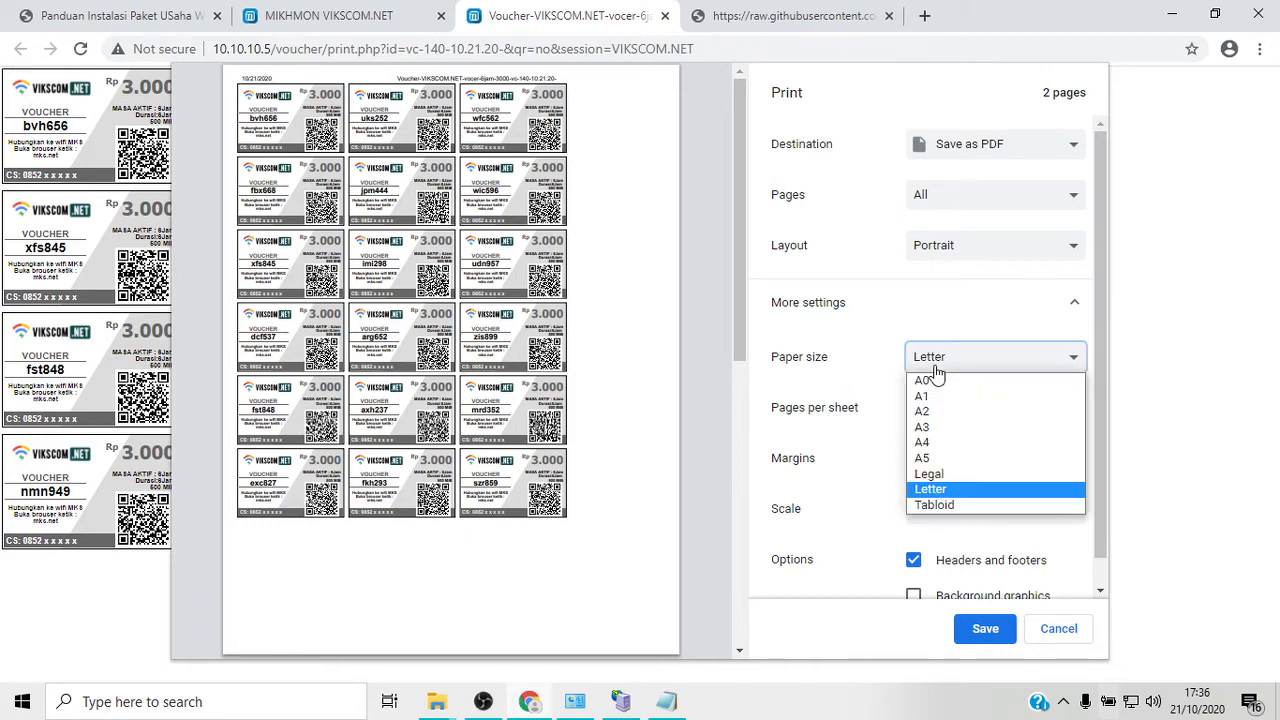
pyautogui.click(936, 442)
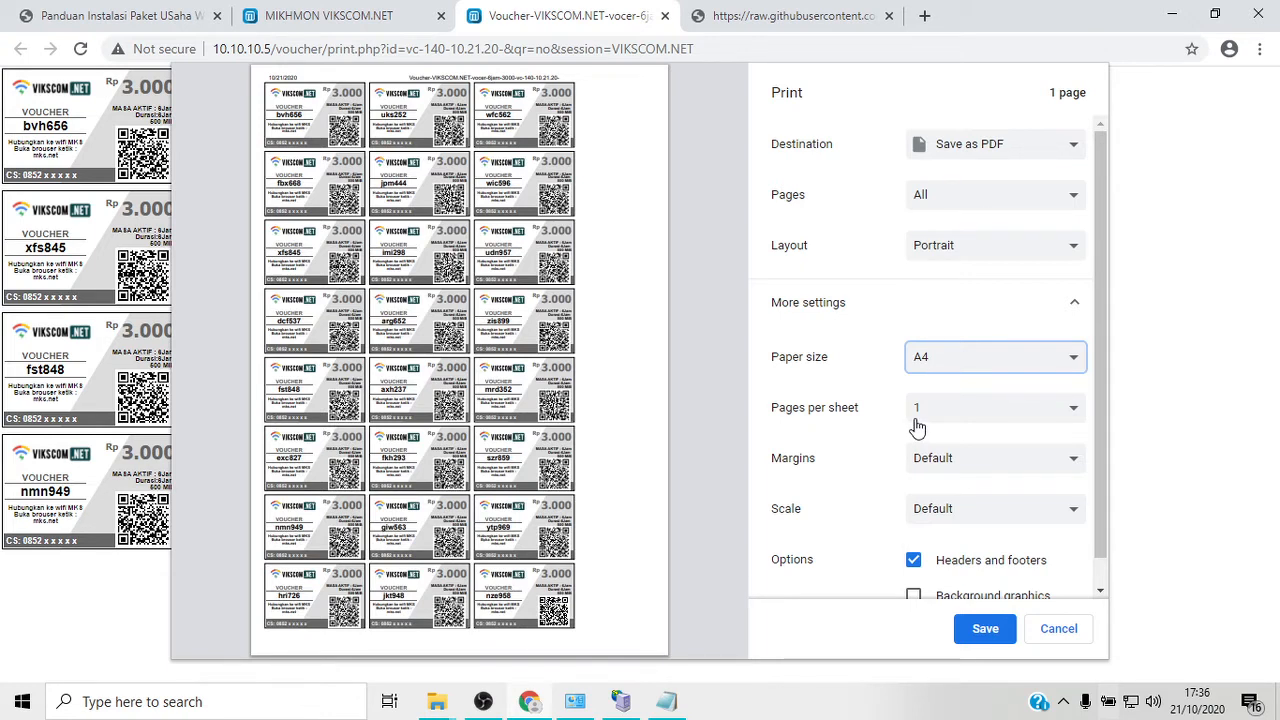
pyautogui.scroll(-1, 878, 455)
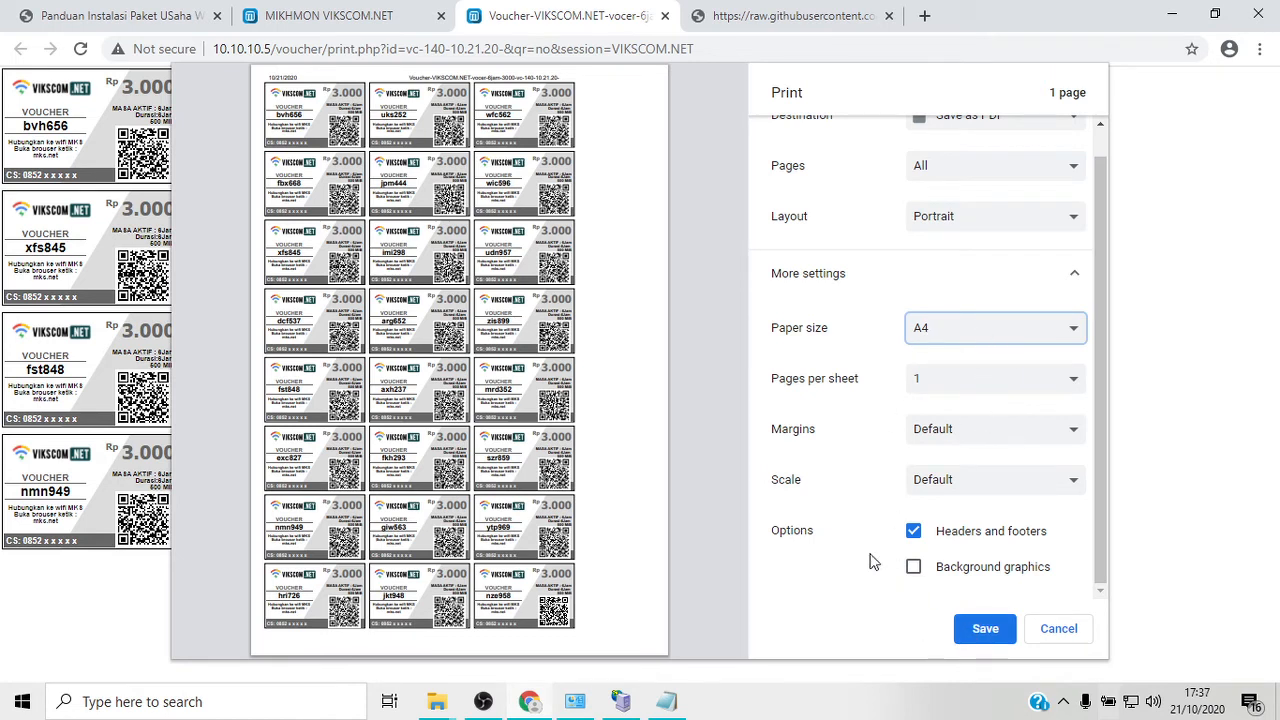
pyautogui.scroll(1, 806, 530)
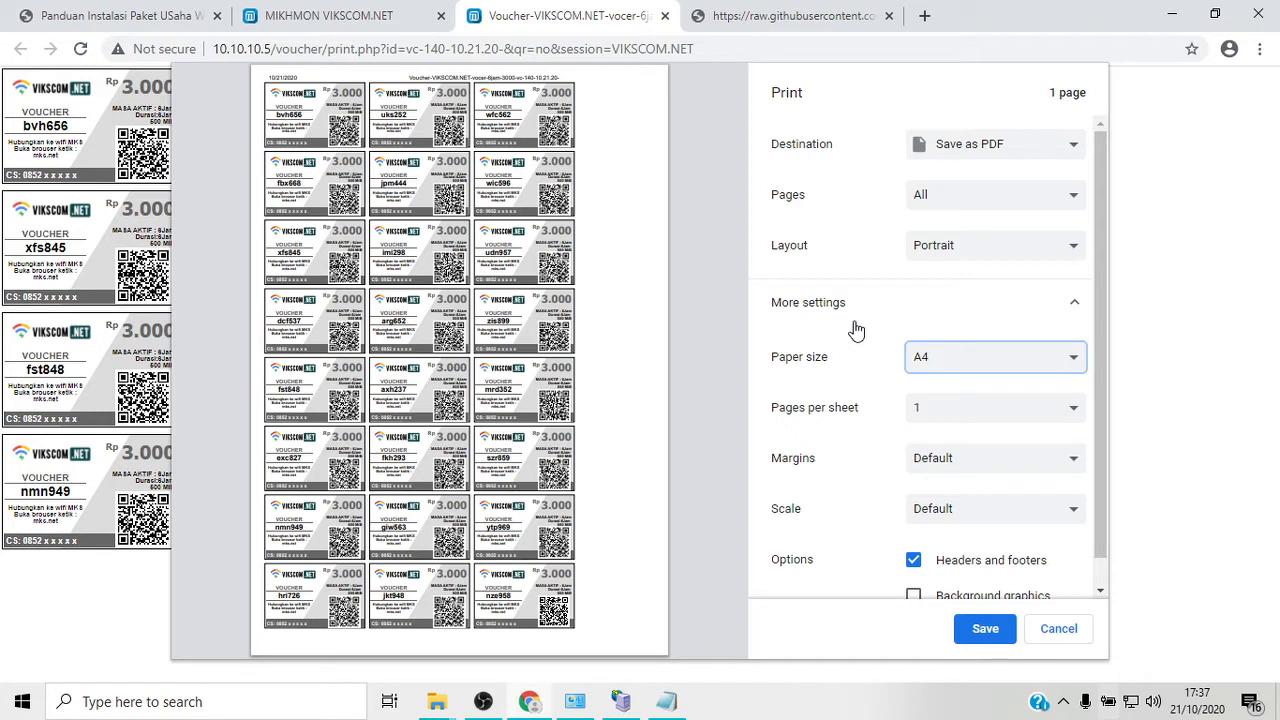
# - Keep Save as PDF as the destination and save the voucher sheet to the Desktop under its suggested file name
pyautogui.click(979, 150)
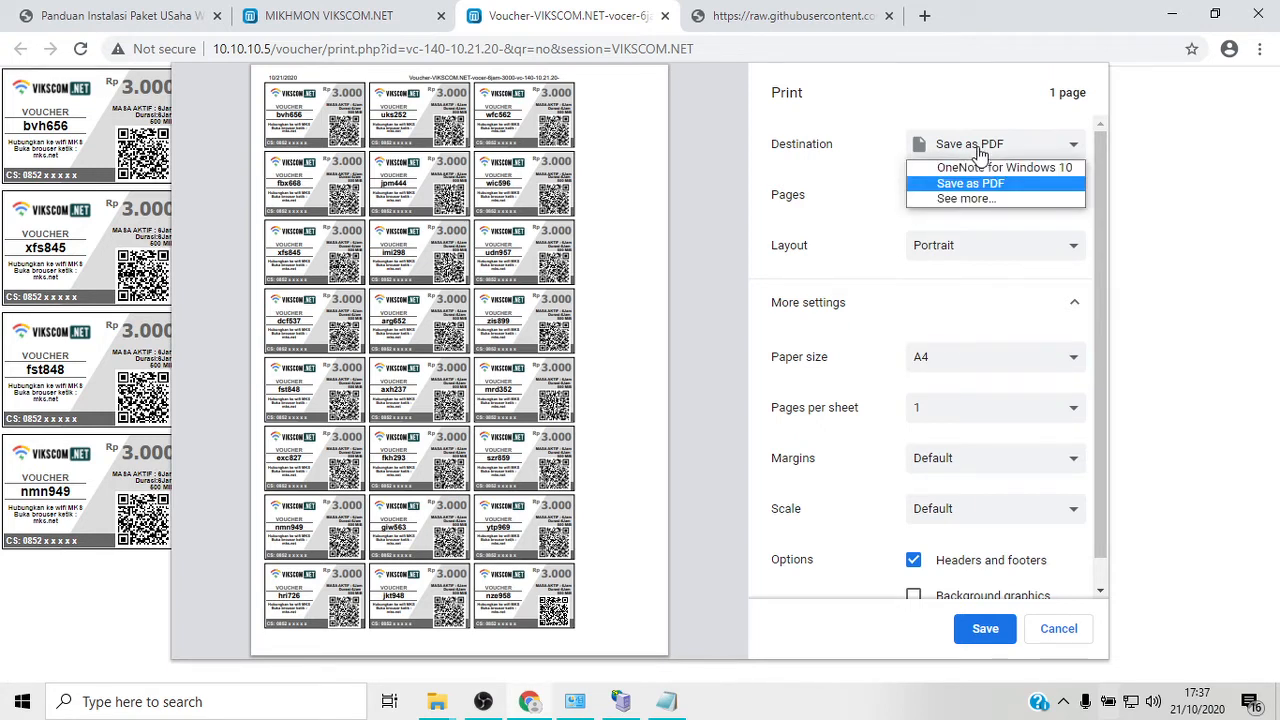
pyautogui.click(979, 151)
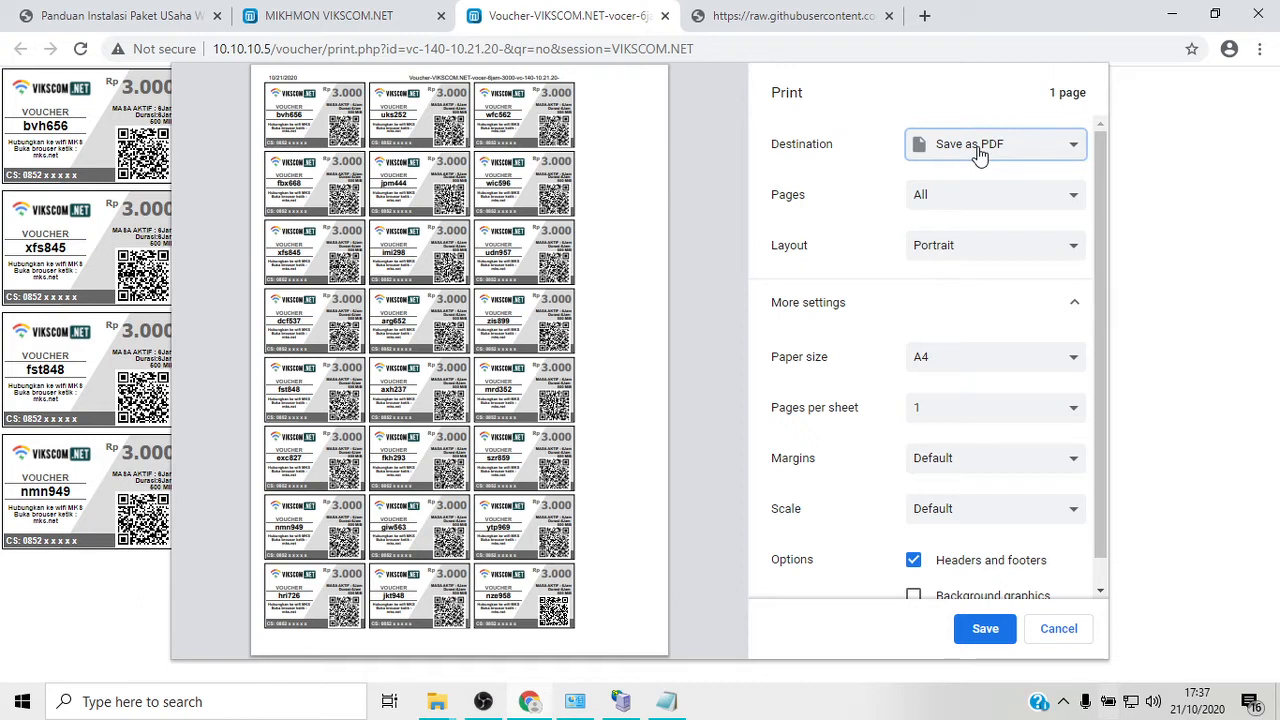
pyautogui.click(979, 152)
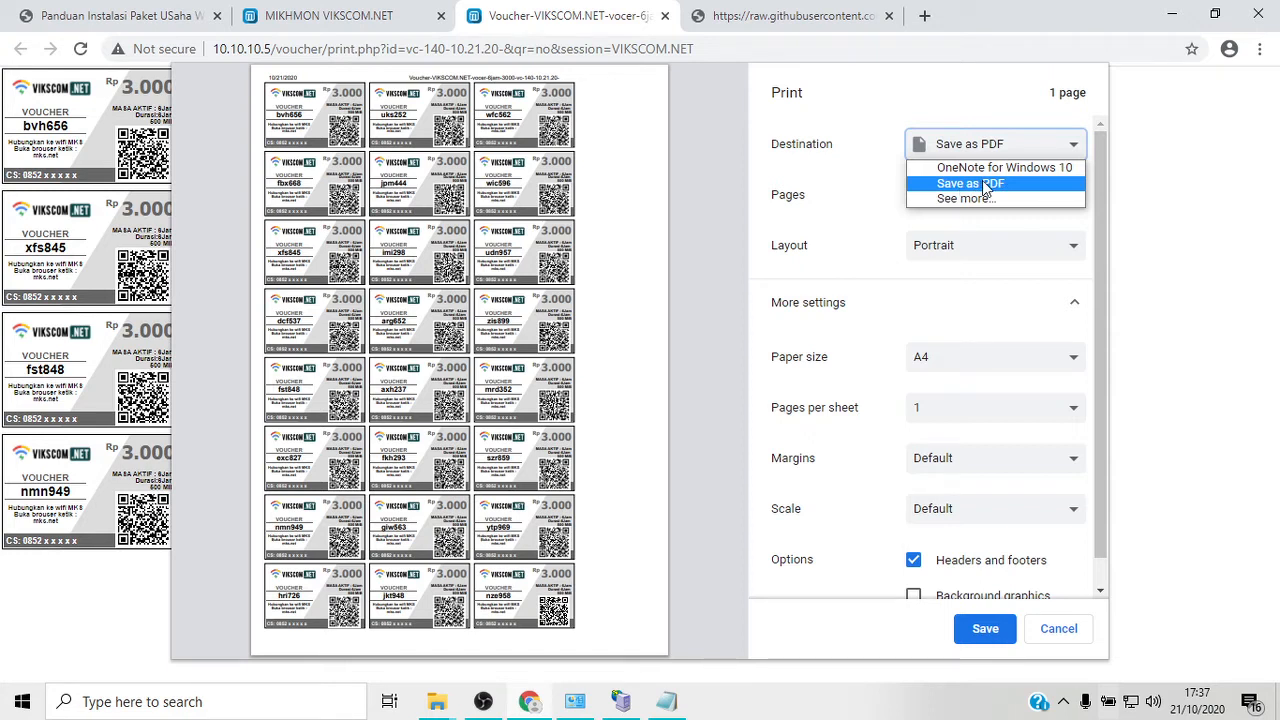
pyautogui.click(985, 185)
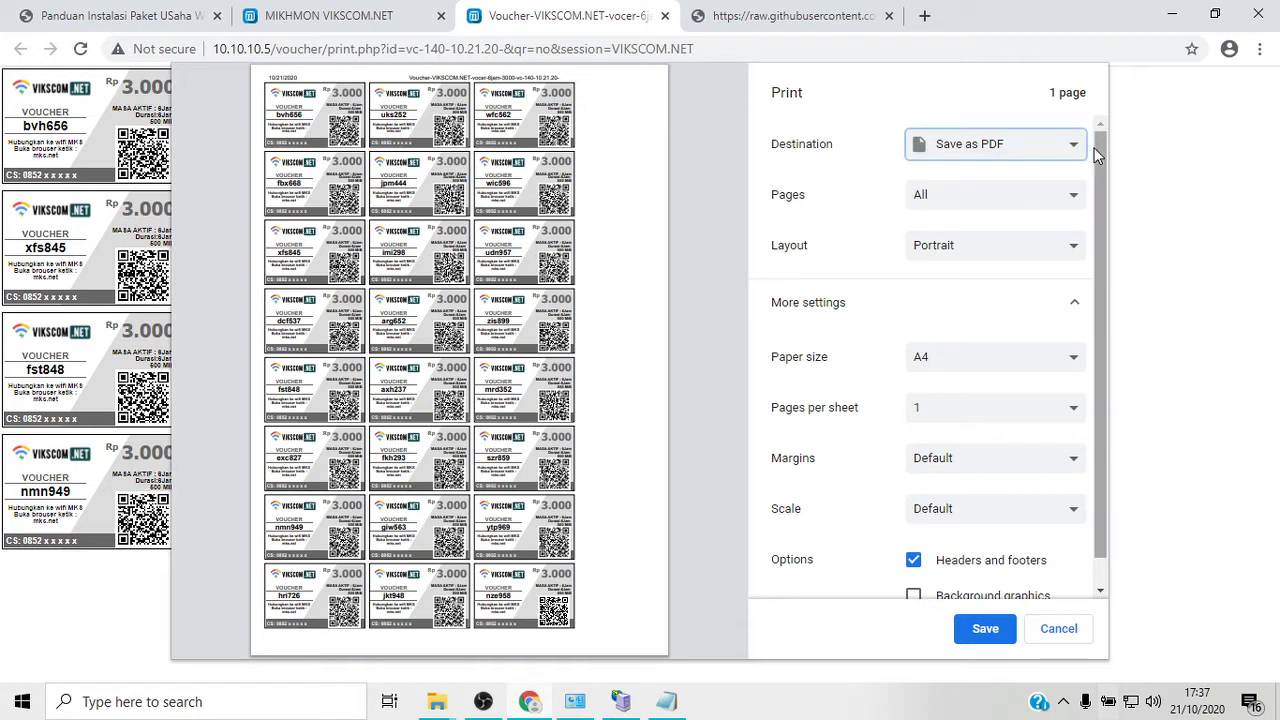
pyautogui.moveTo(1097, 143); pyautogui.dragTo(1097, 183)
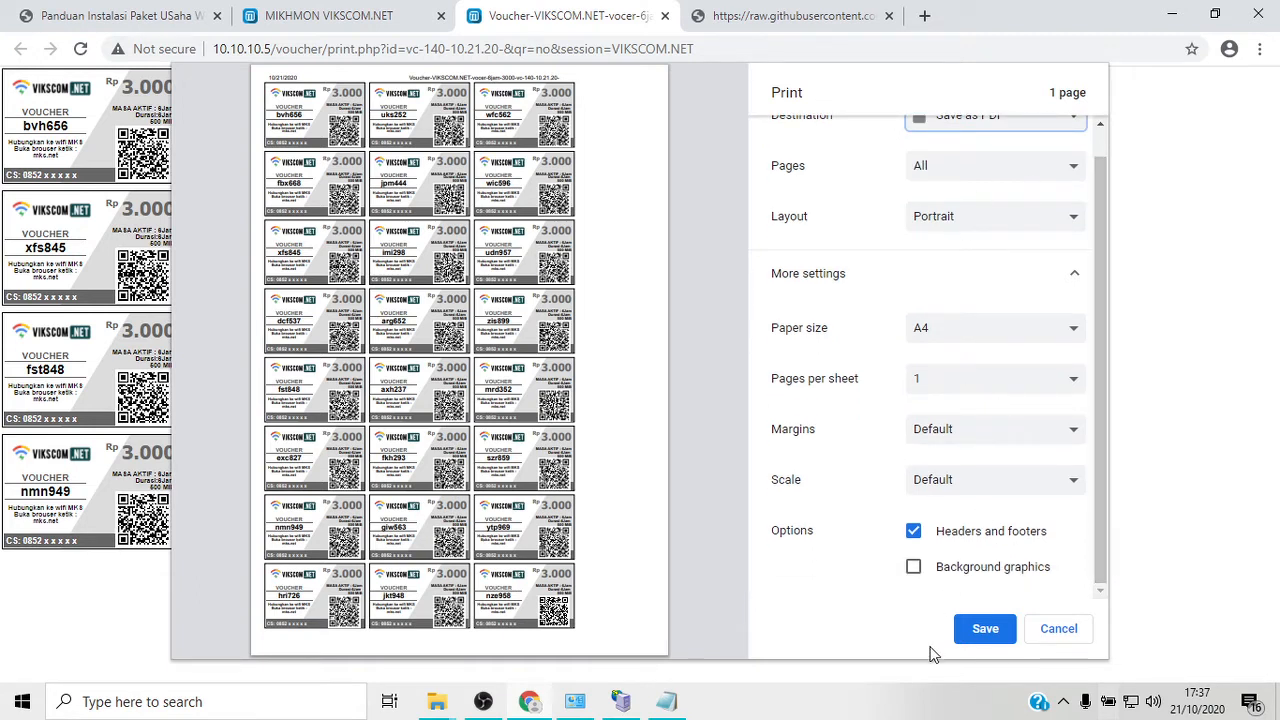
pyautogui.click(988, 637)
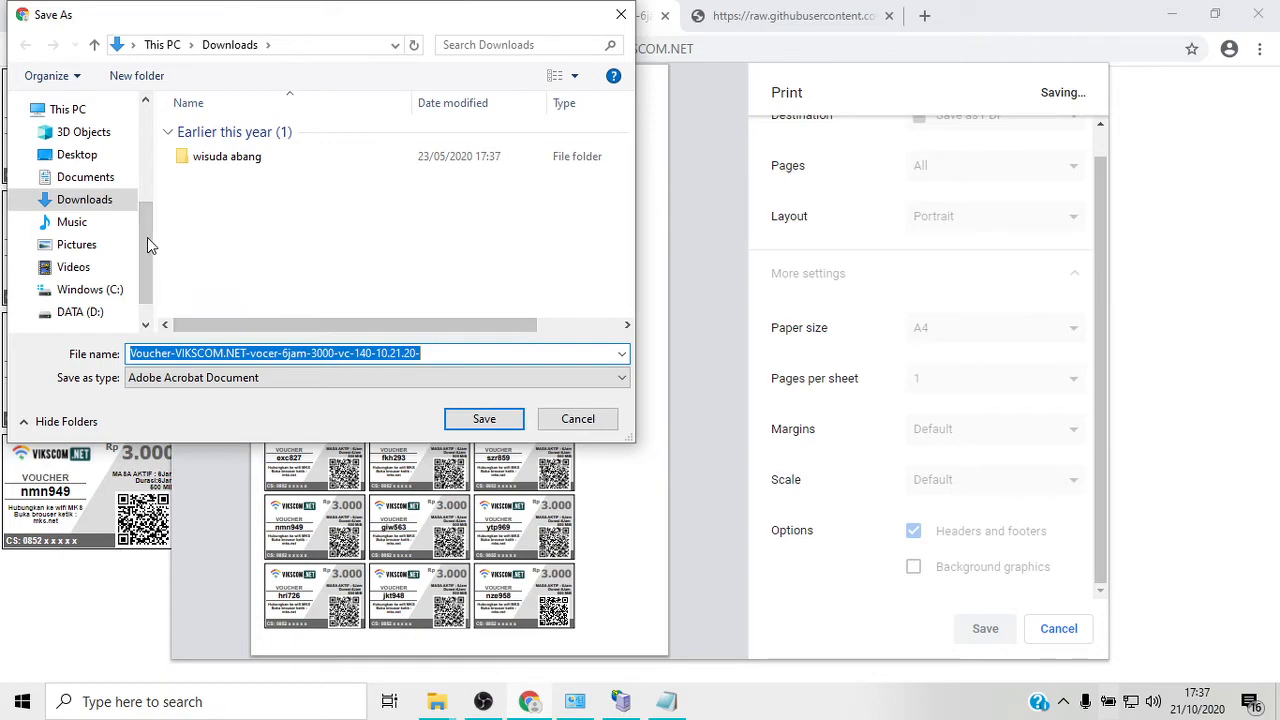
pyautogui.click(88, 156)
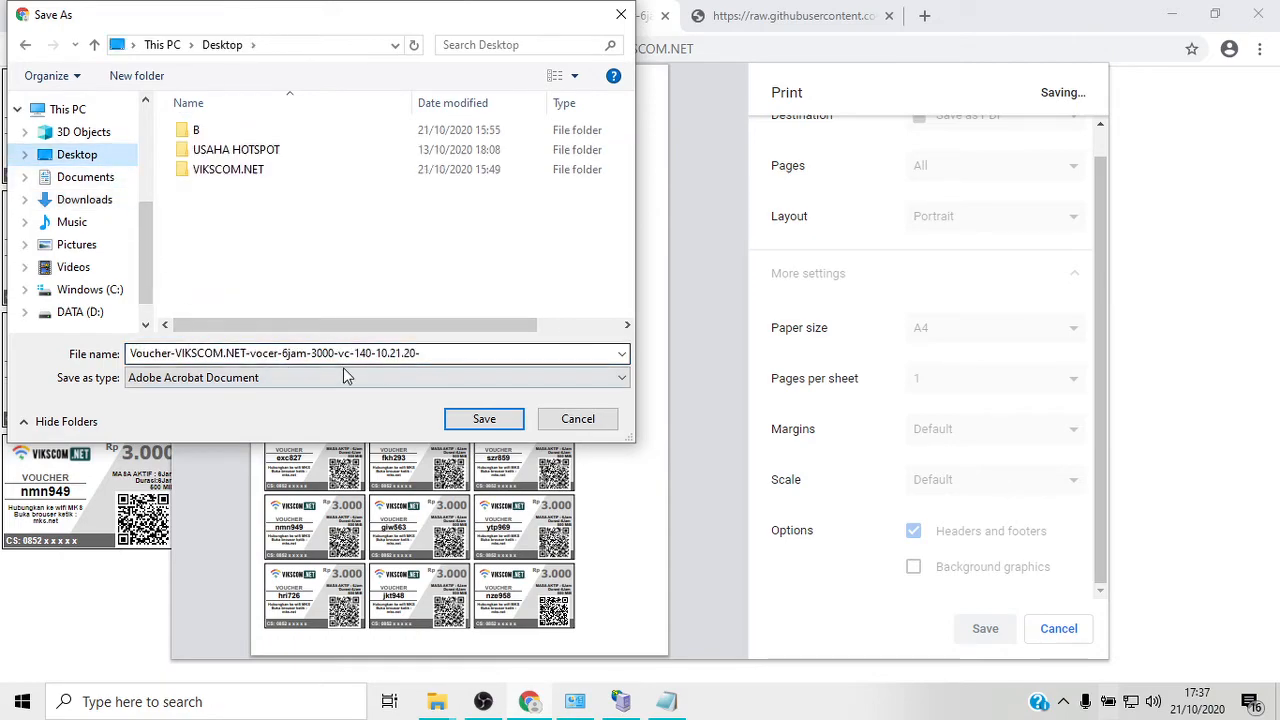
pyautogui.click(478, 416)
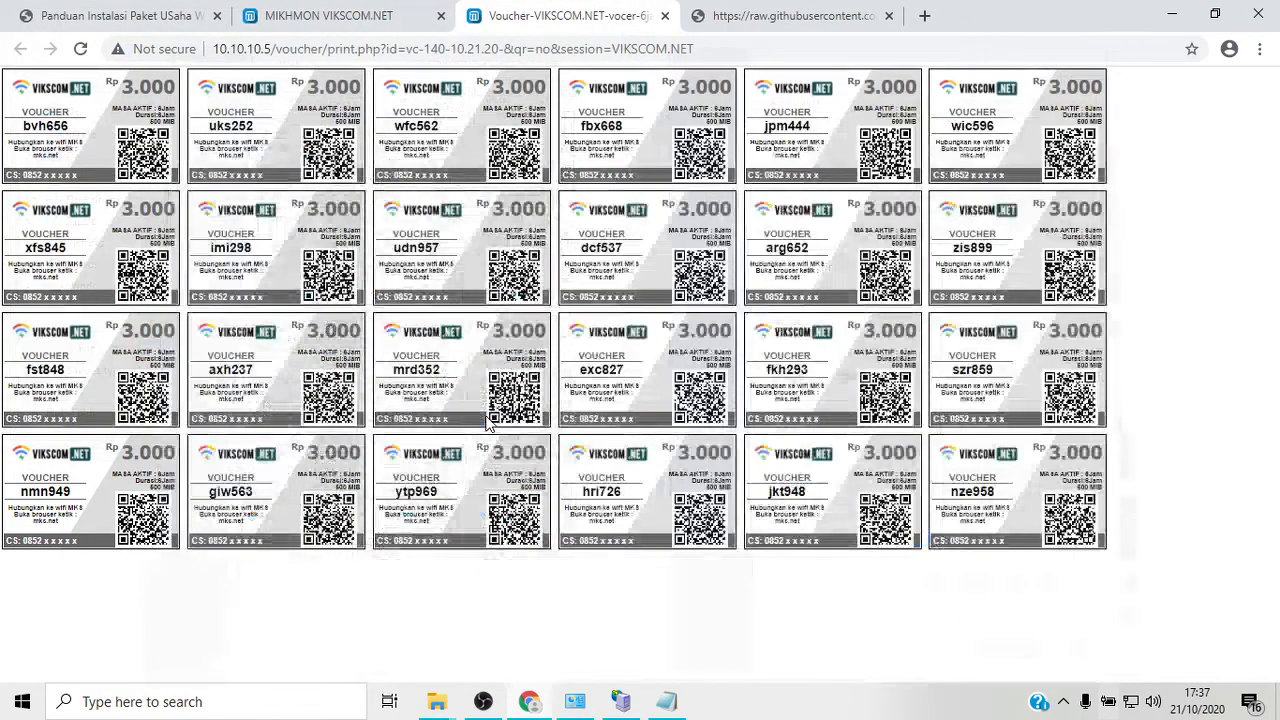
# - Minimize the browser and the VIKSCOM.NET folder window, and place the voucher PDF below the Google Chrome icon on the desktop
pyautogui.click(1170, 18)
pyautogui.click(1243, 121)
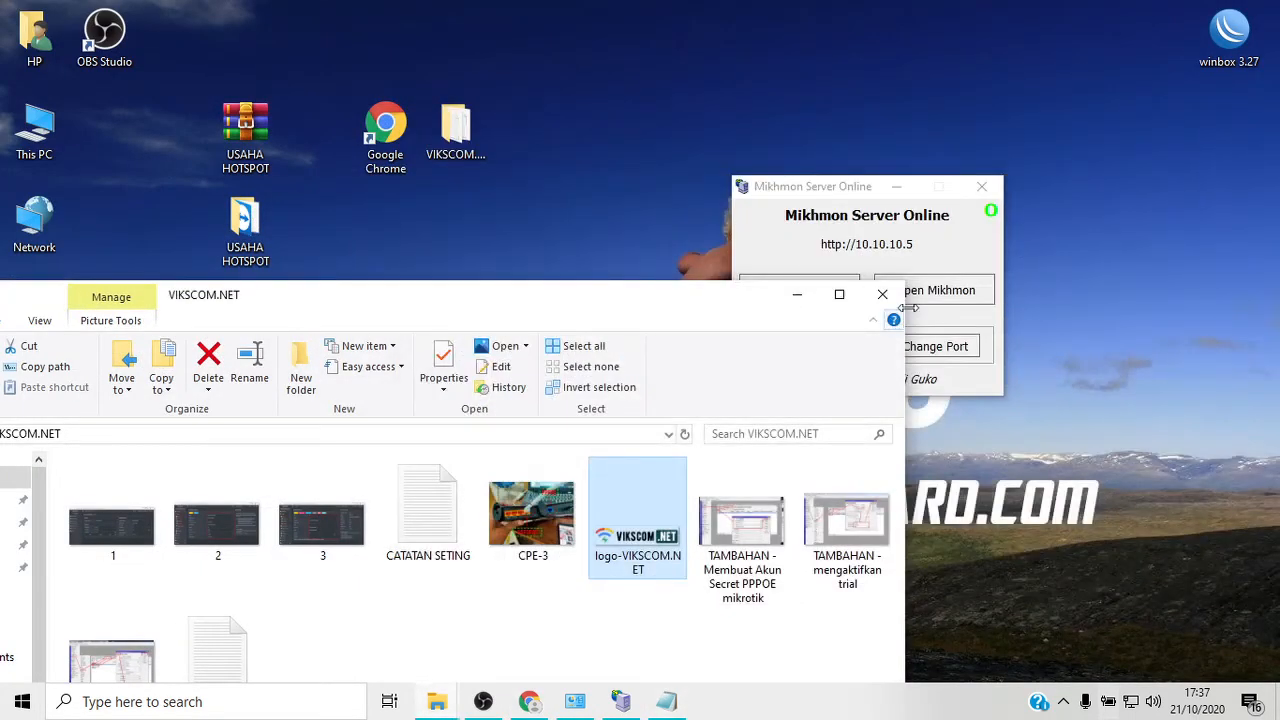
pyautogui.click(808, 298)
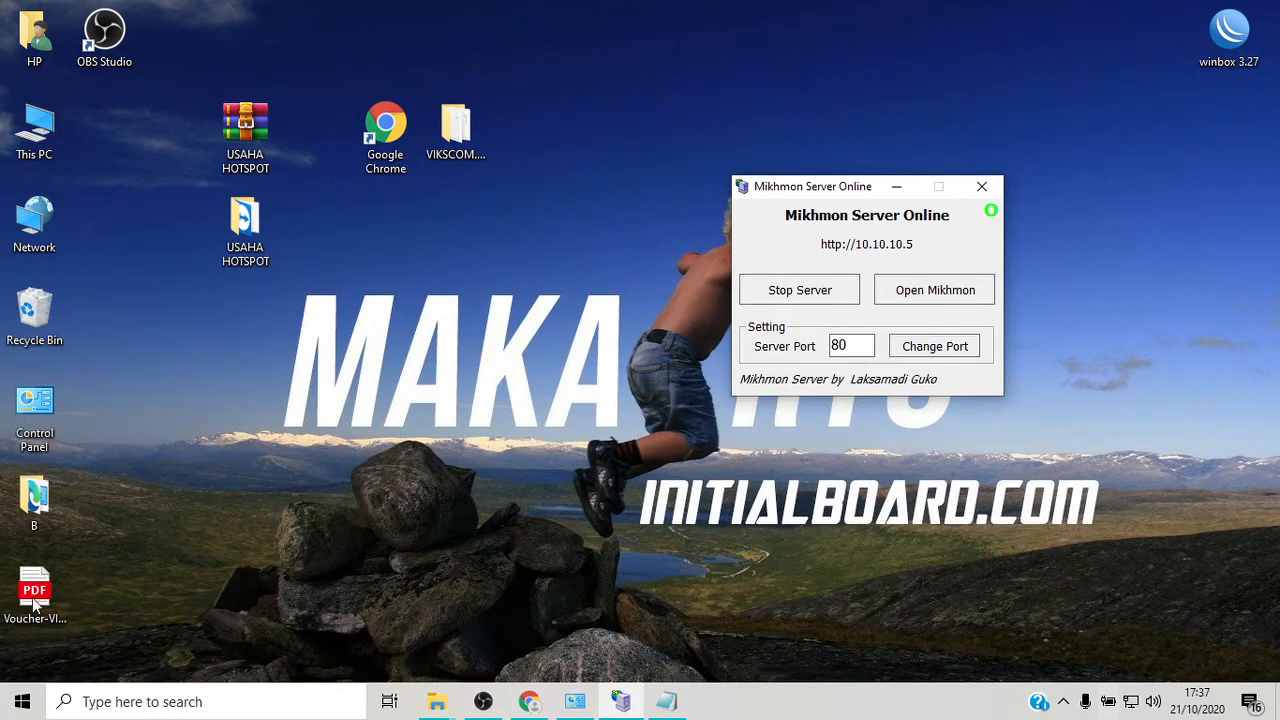
pyautogui.moveTo(20, 612); pyautogui.dragTo(288, 375)
pyautogui.click(130, 550)
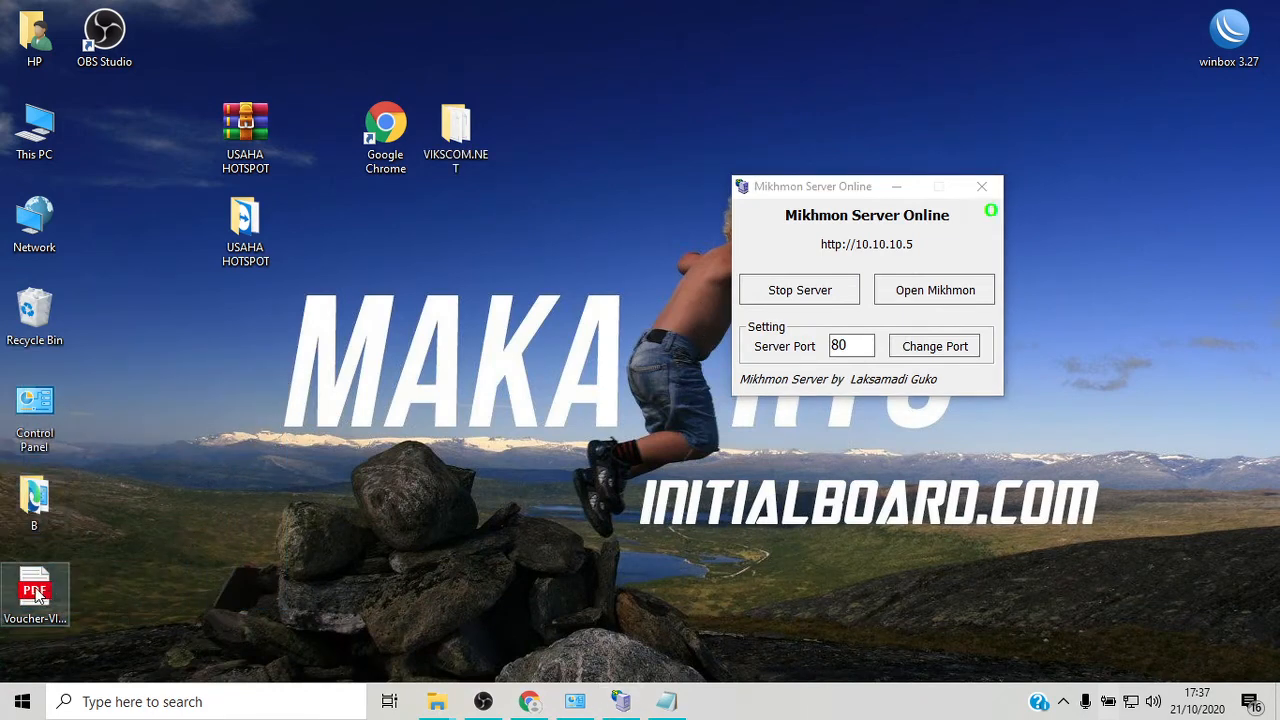
pyautogui.moveTo(37, 595); pyautogui.dragTo(380, 247)
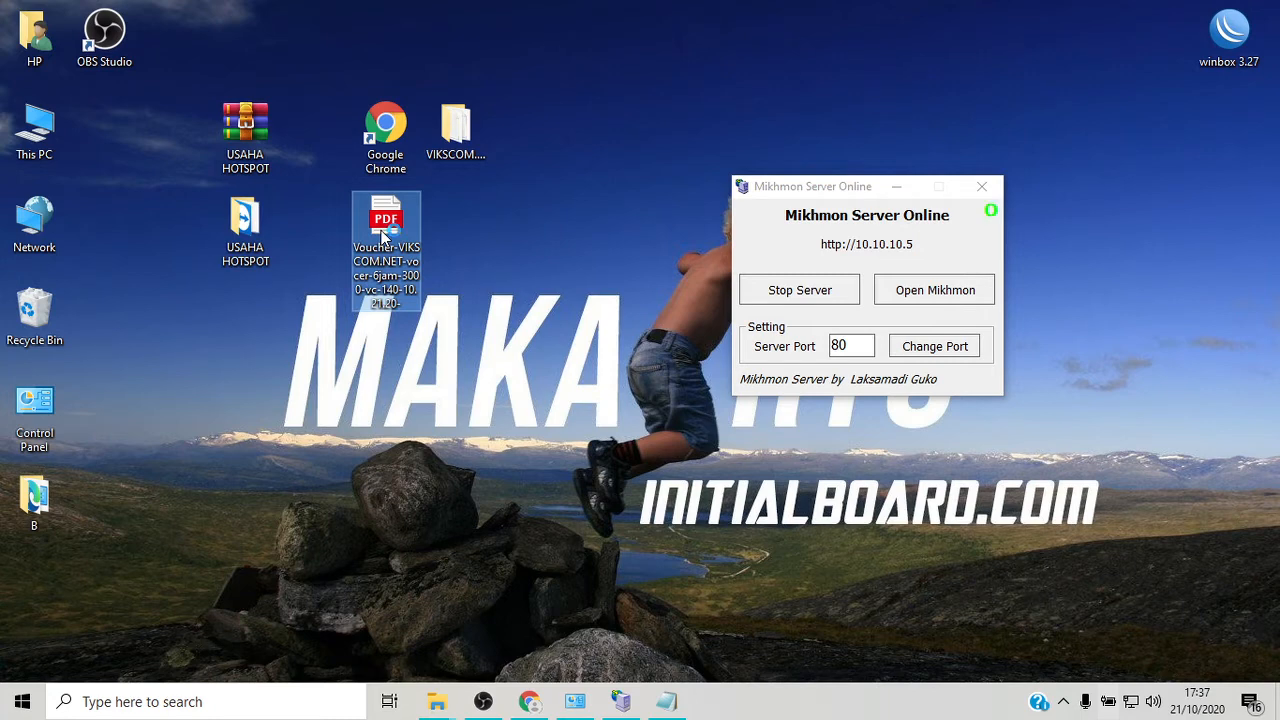
# - Open the voucher PDF from the desktop to check the printed vouchers, and close it
pyautogui.doubleClick(418, 262)
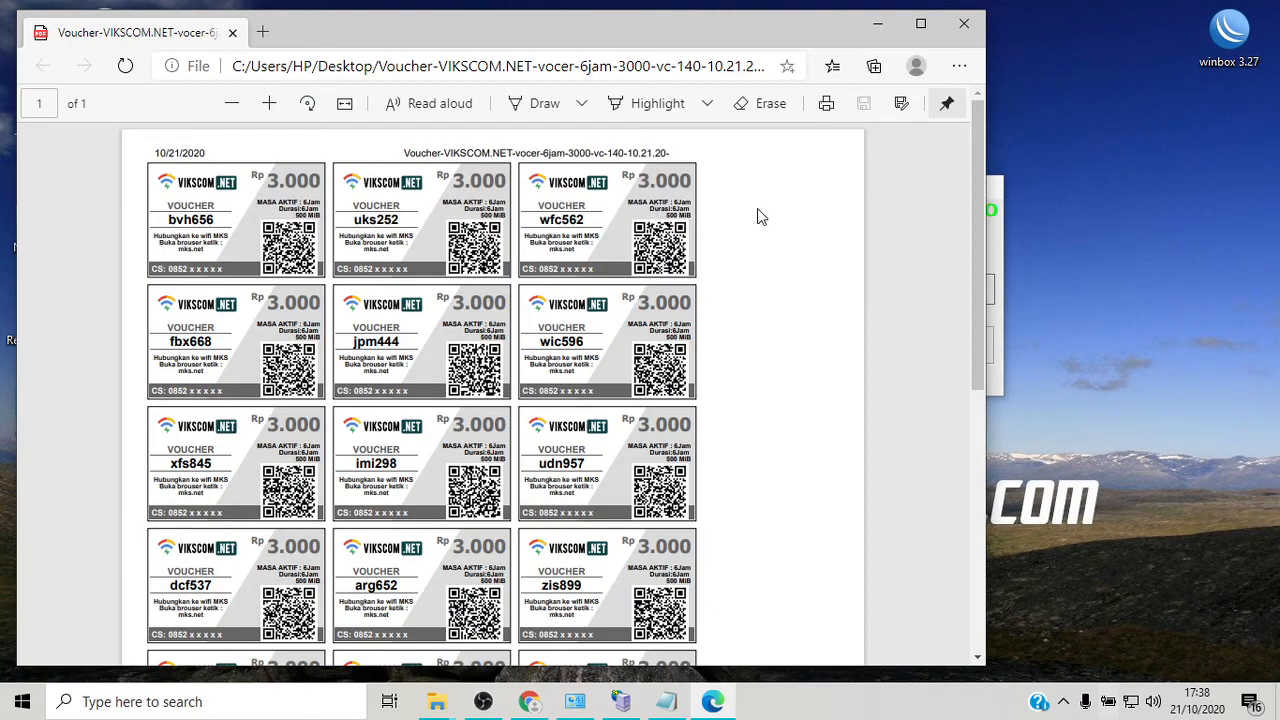
pyautogui.moveTo(969, 155); pyautogui.dragTo(940, 118)
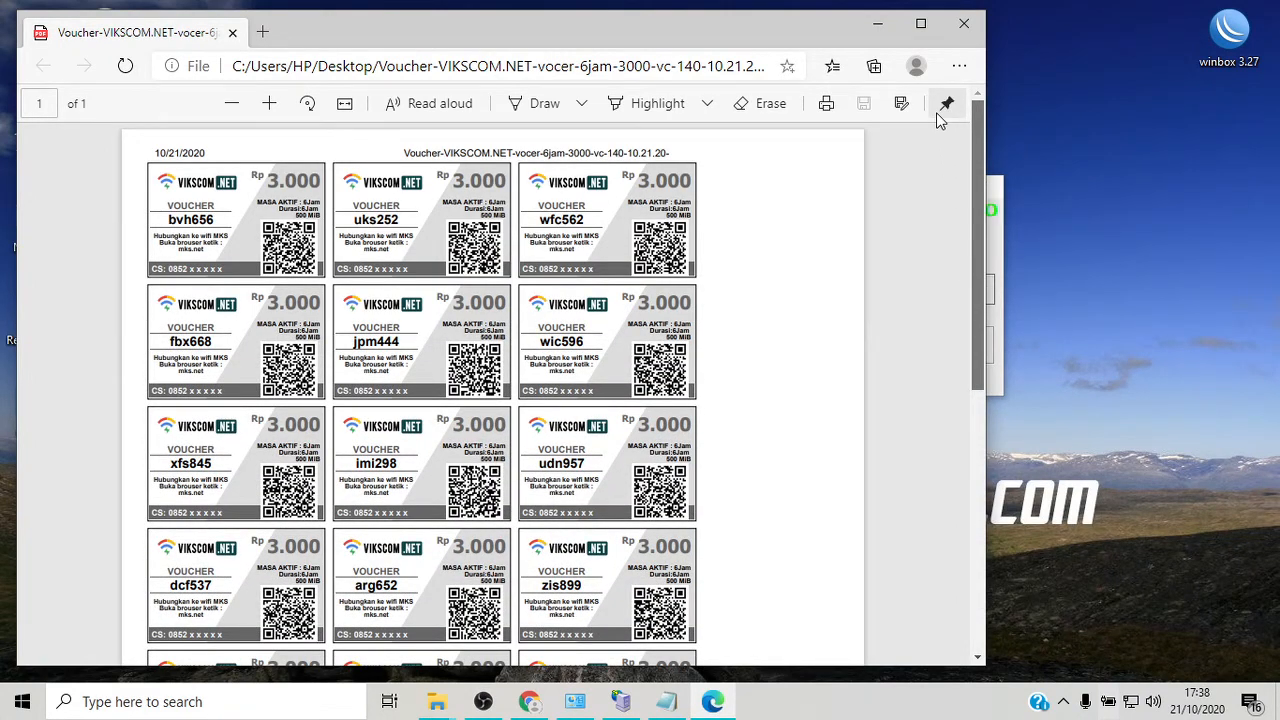
pyautogui.click(945, 105)
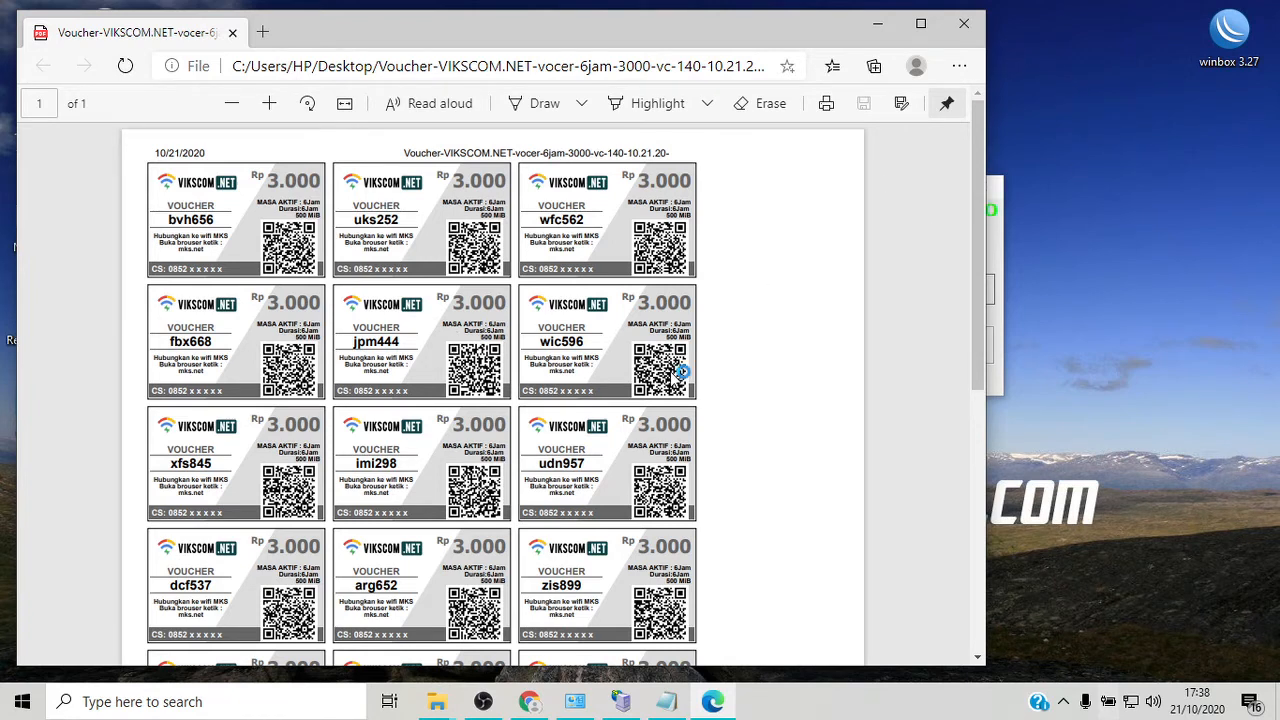
pyautogui.click(965, 23)
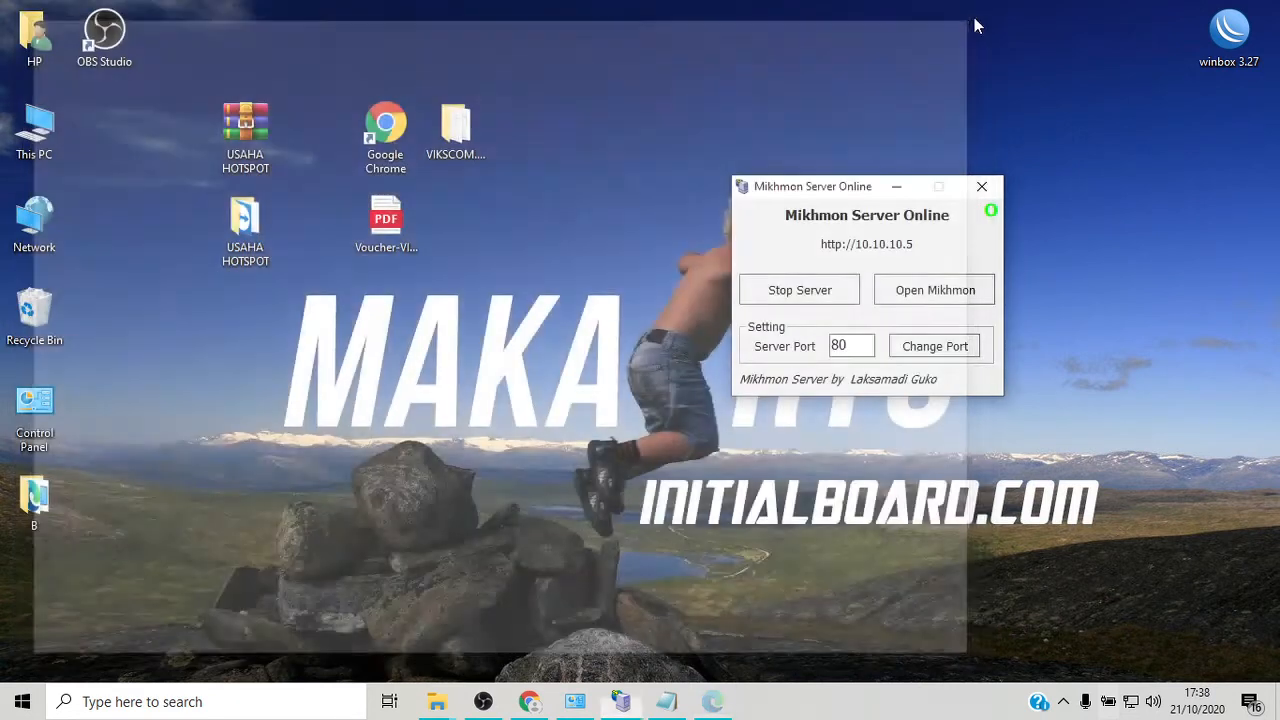
# - Move the Mikhmon Server window toward the upper part of the desktop, and return to the MIKHMON user list in Chrome
pyautogui.moveTo(823, 195); pyautogui.dragTo(884, 88)
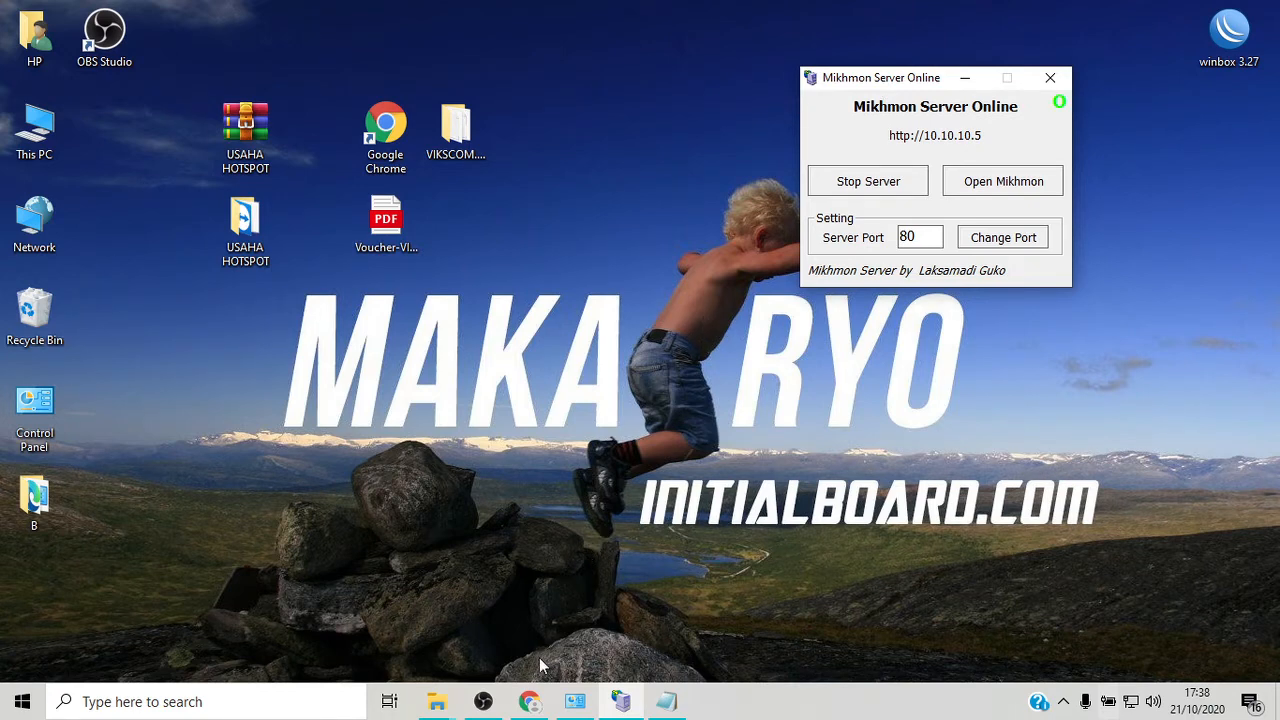
pyautogui.click(529, 701)
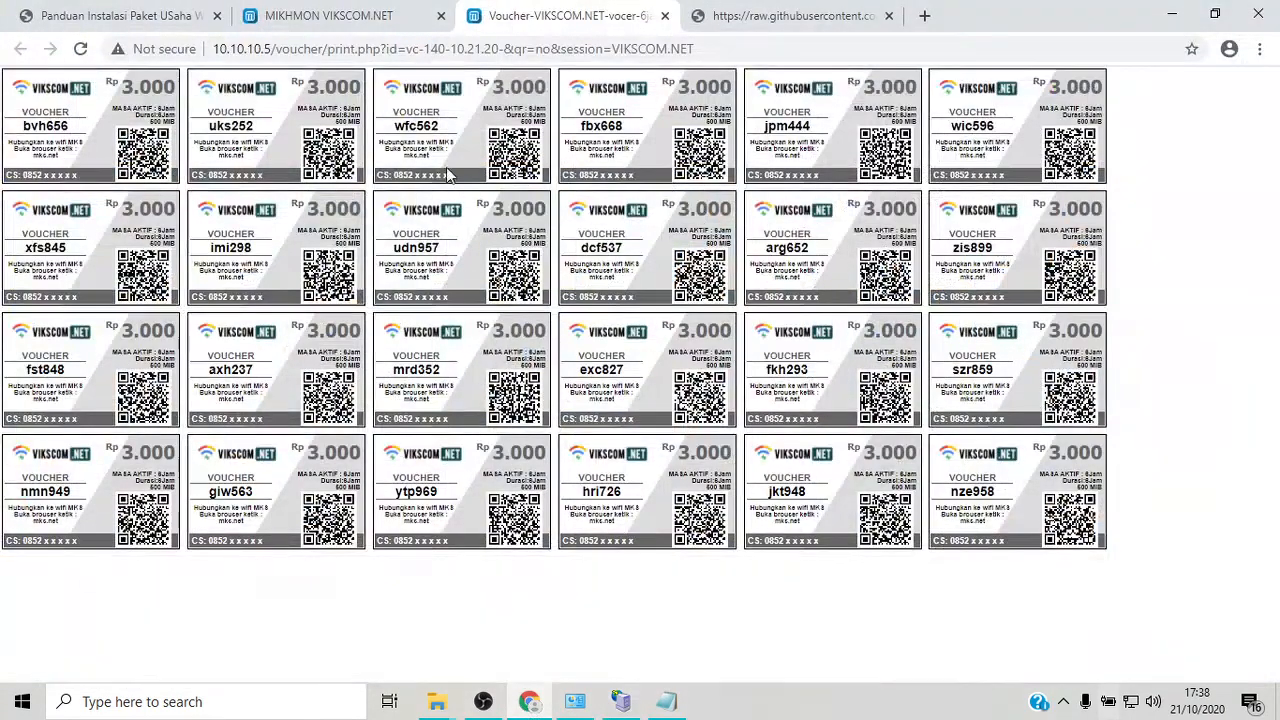
pyautogui.click(330, 15)
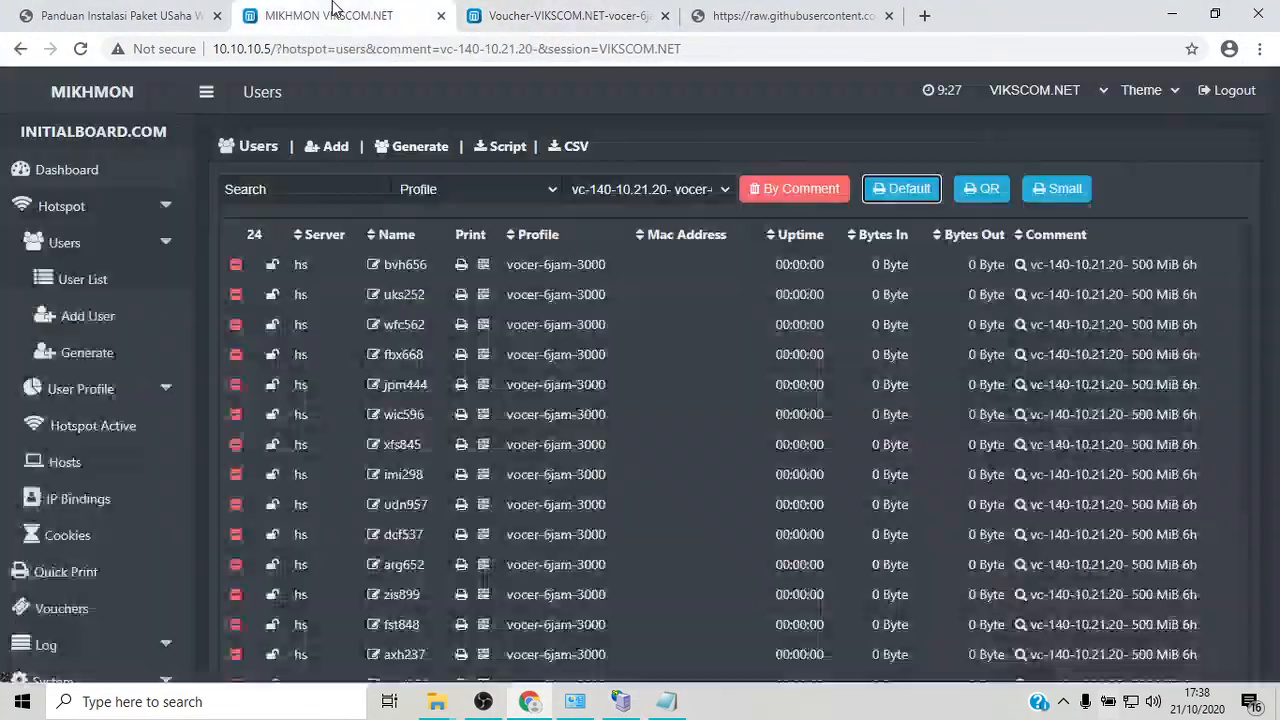
pyautogui.click(147, 12)
pyautogui.click(308, 12)
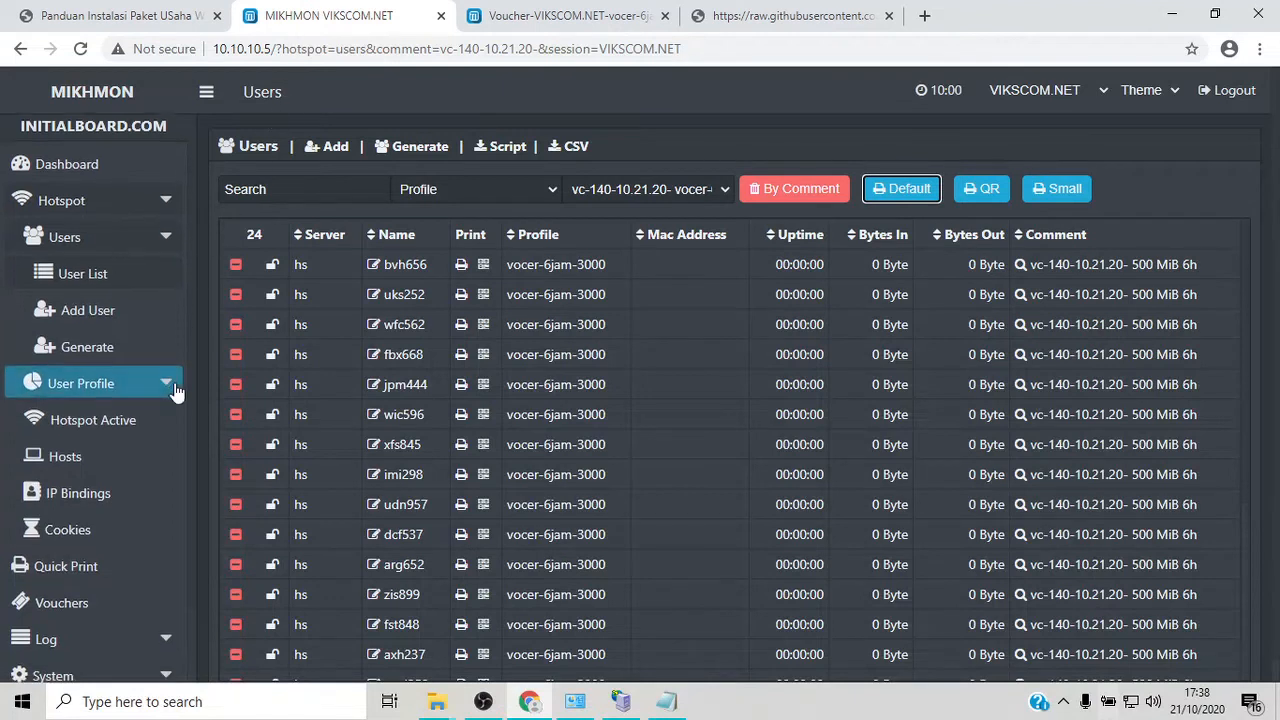
# - Go to the Mikhmon admin settings and open the VIKSCOM.NET router entry for editing
pyautogui.scroll(-2, 175, 390)
pyautogui.scroll(-1, 177, 410)
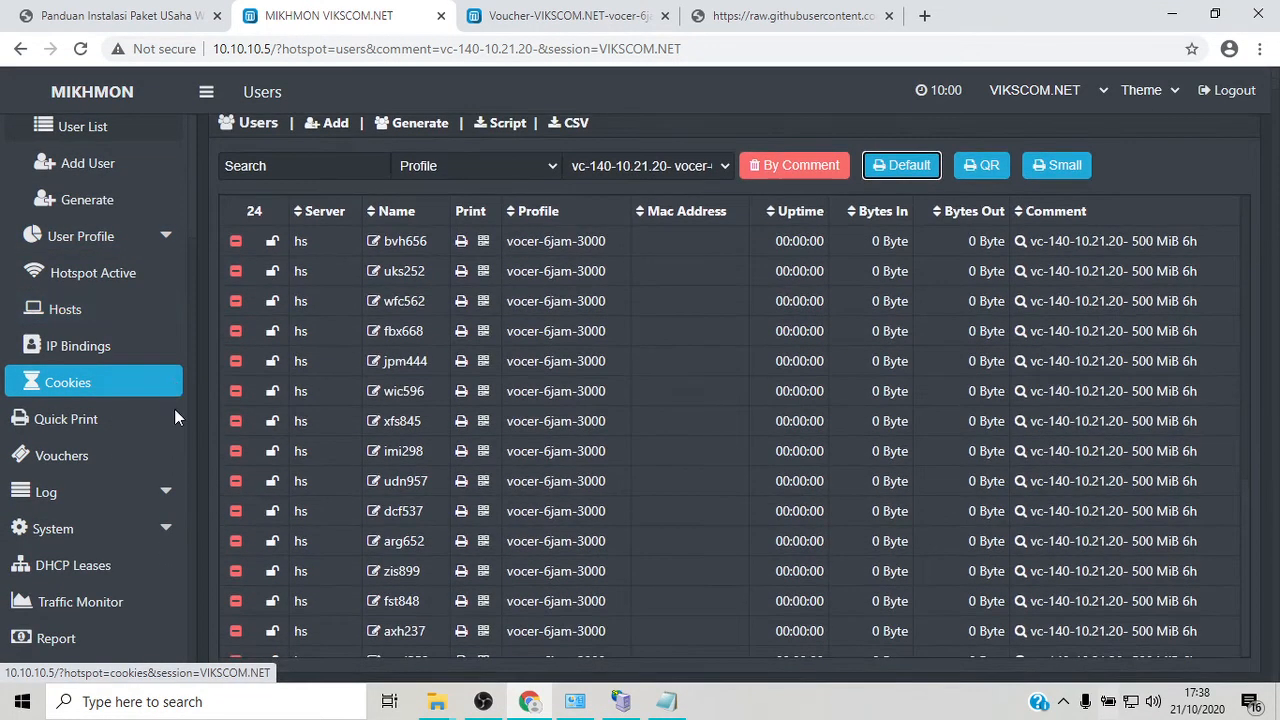
pyautogui.click(157, 540)
pyautogui.scroll(-1, 140, 600)
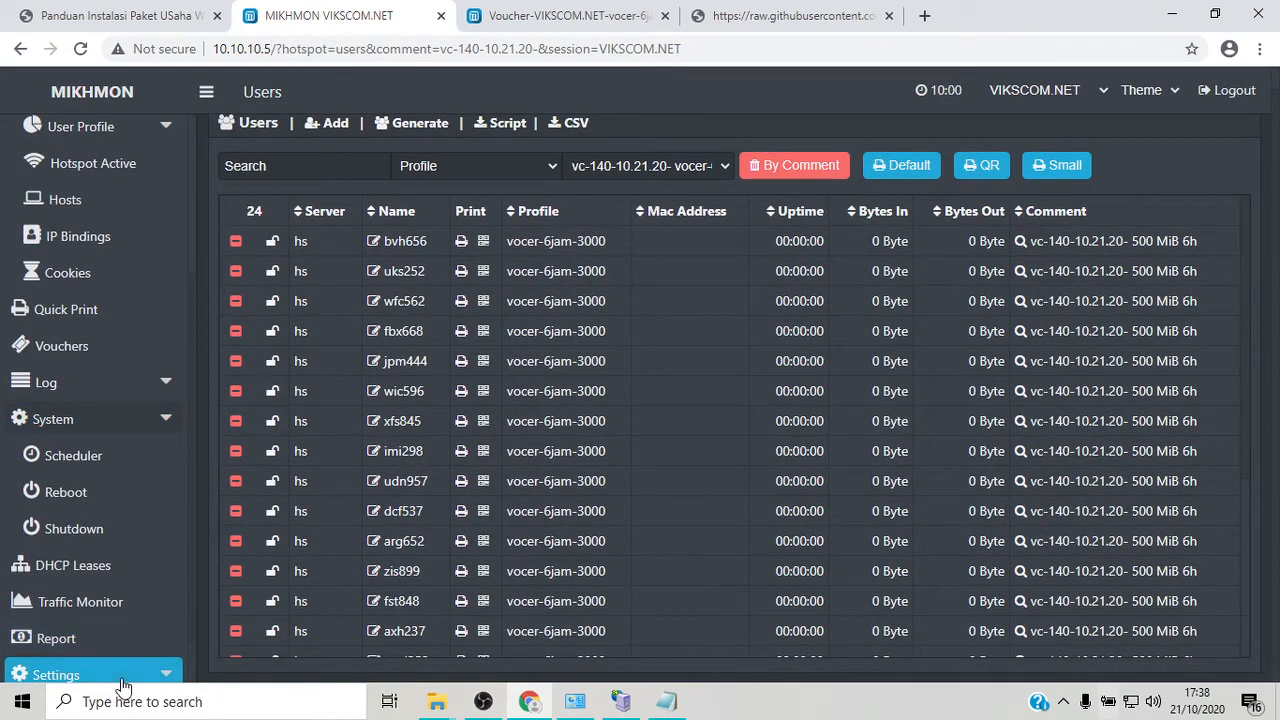
pyautogui.click(122, 678)
pyautogui.click(124, 610)
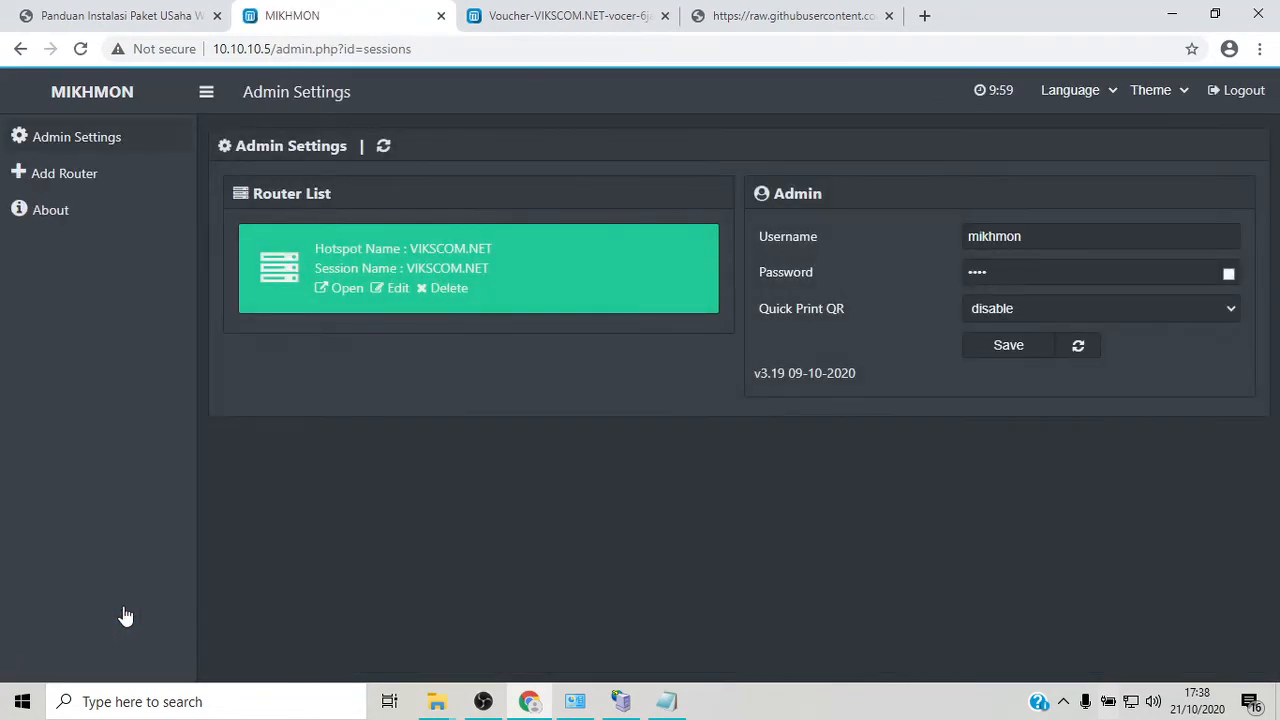
pyautogui.click(389, 292)
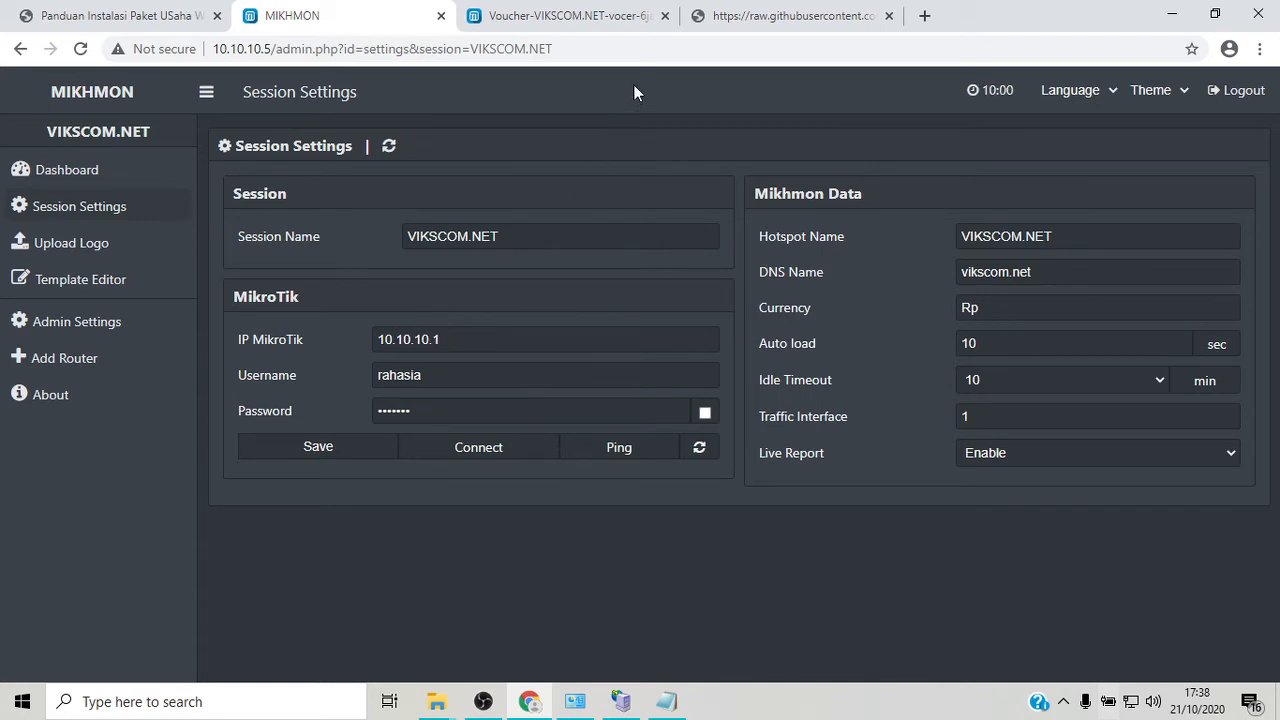
# - Close the voucher print page and the raw GitHub page, and show the Ethernet topology section of the installation guide
pyautogui.click(654, 16)
pyautogui.click(654, 16)
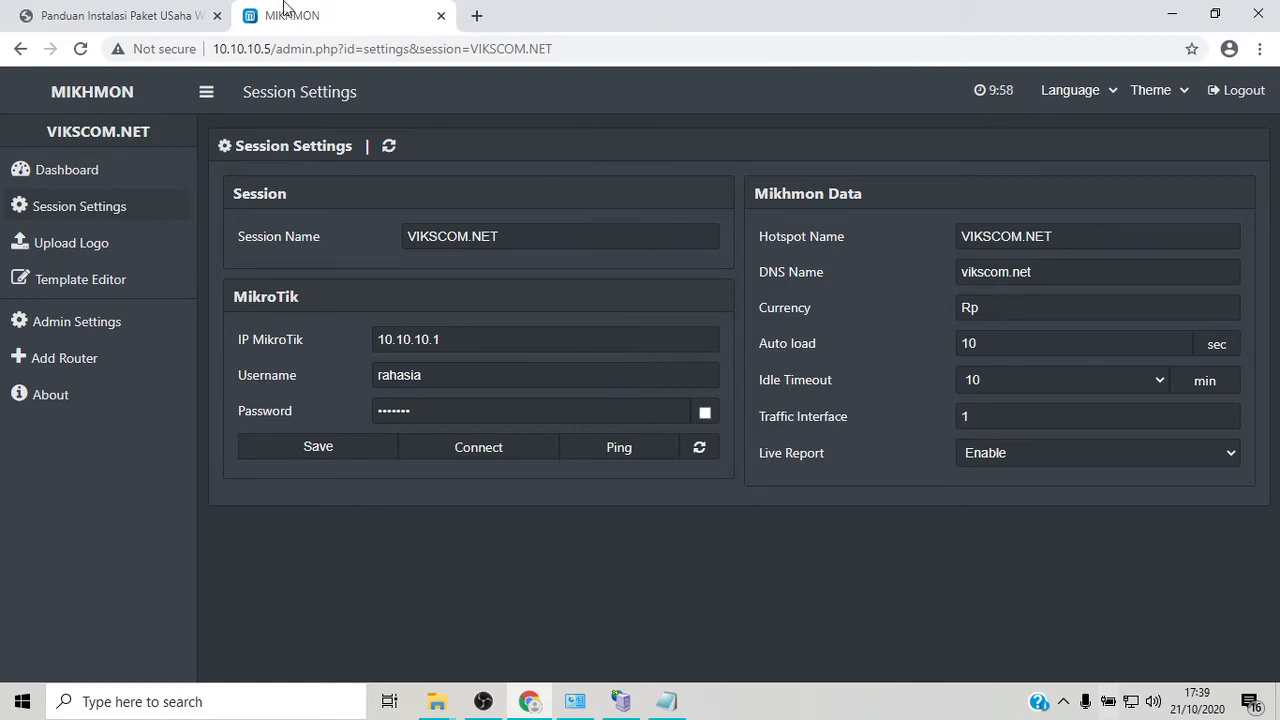
pyautogui.click(130, 15)
pyautogui.scroll(2, 157, 409)
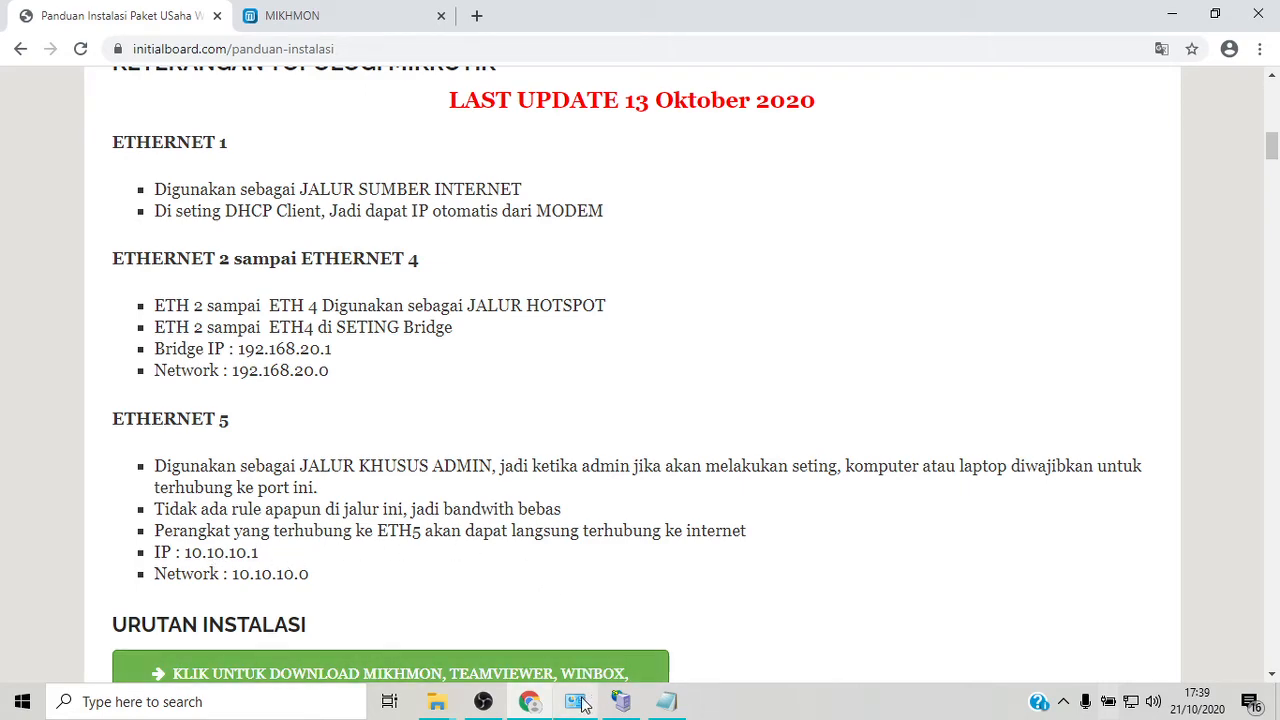
pyautogui.moveTo(521, 705)
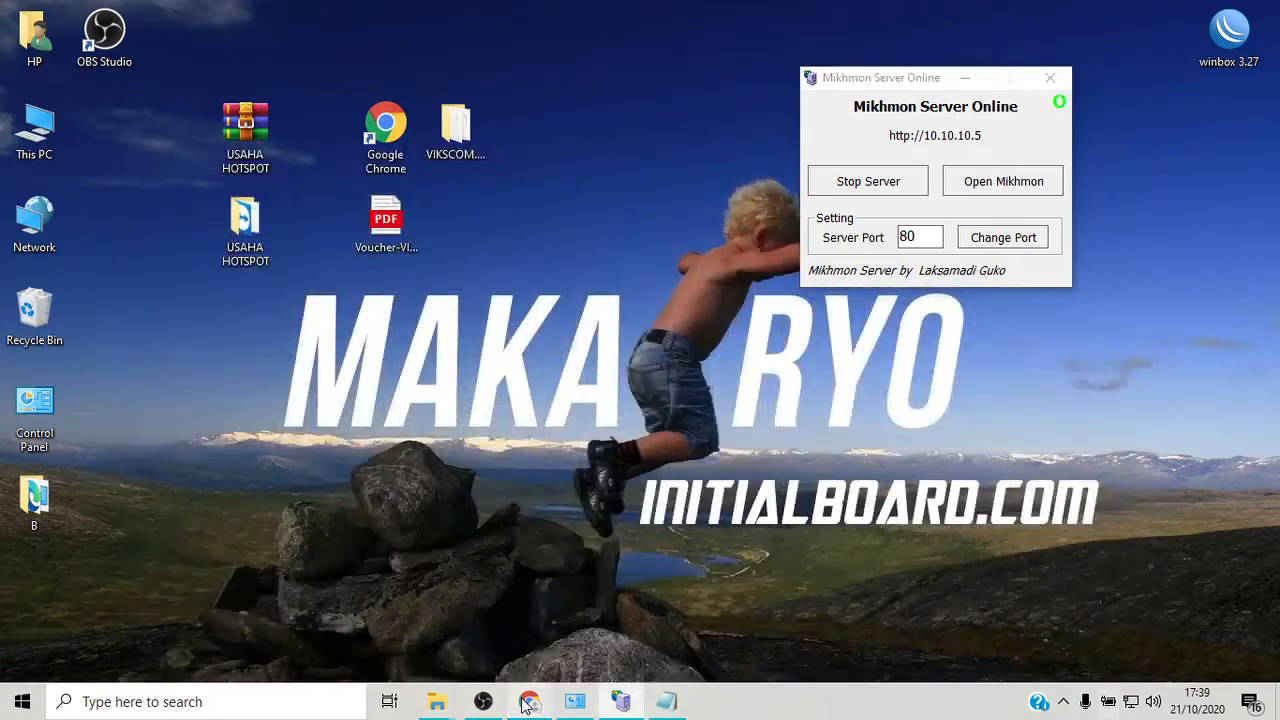
pyautogui.click(527, 702)
pyautogui.click(280, 15)
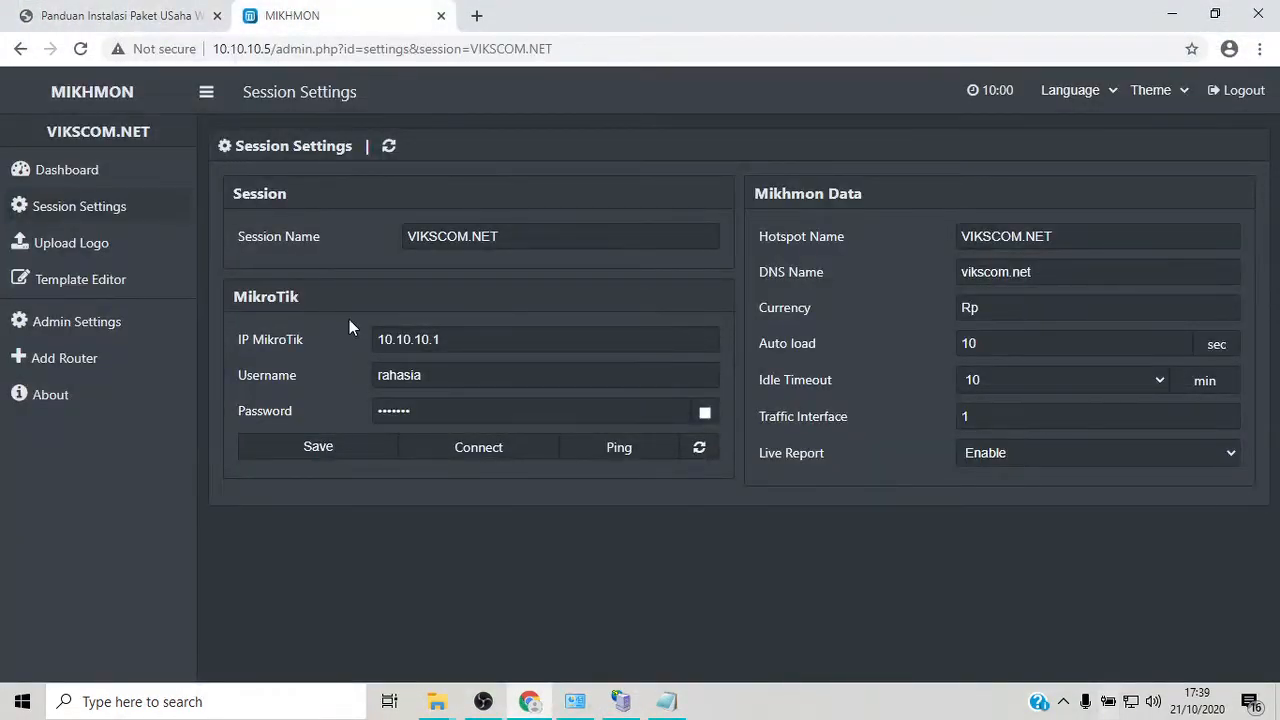
pyautogui.click(531, 706)
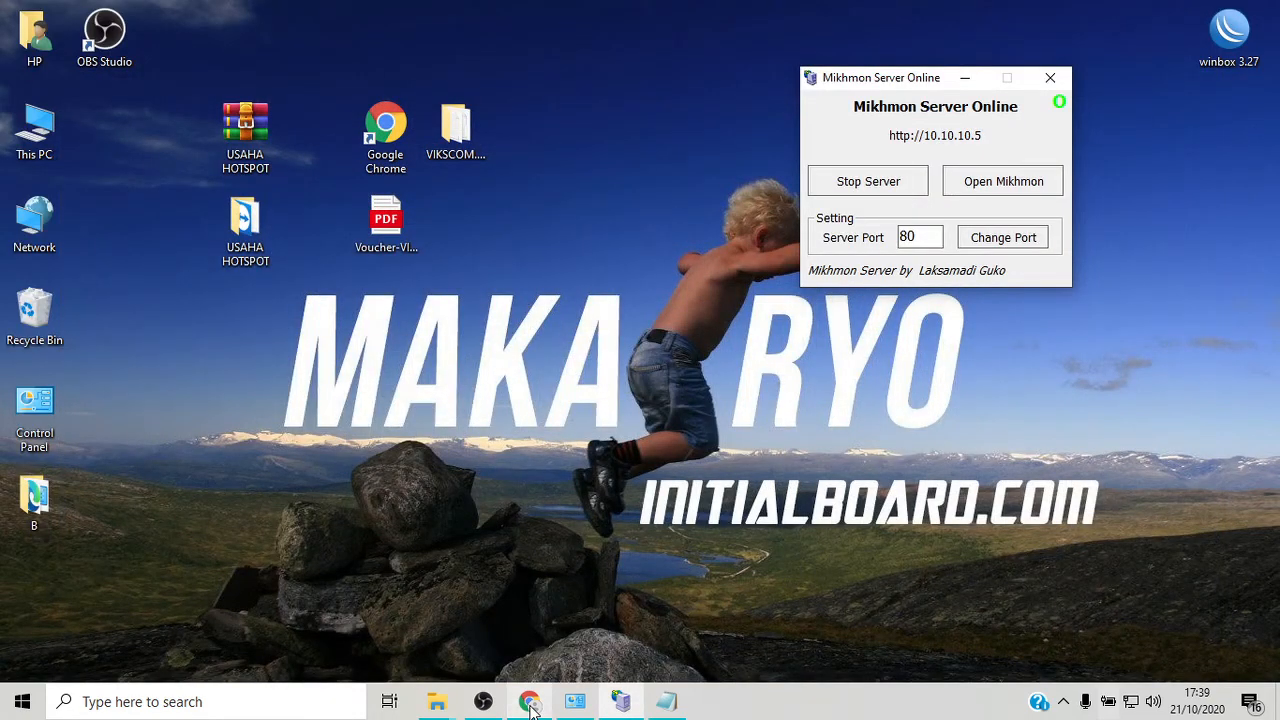
pyautogui.click(531, 706)
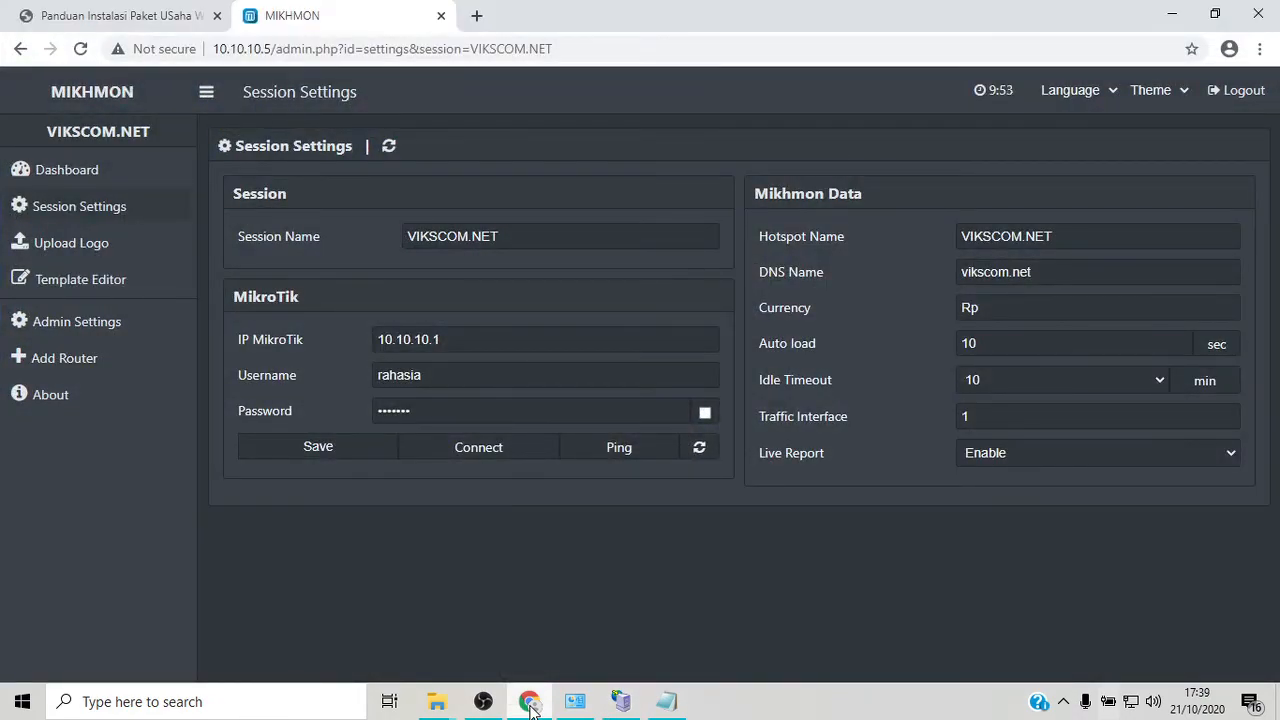
pyautogui.click(531, 706)
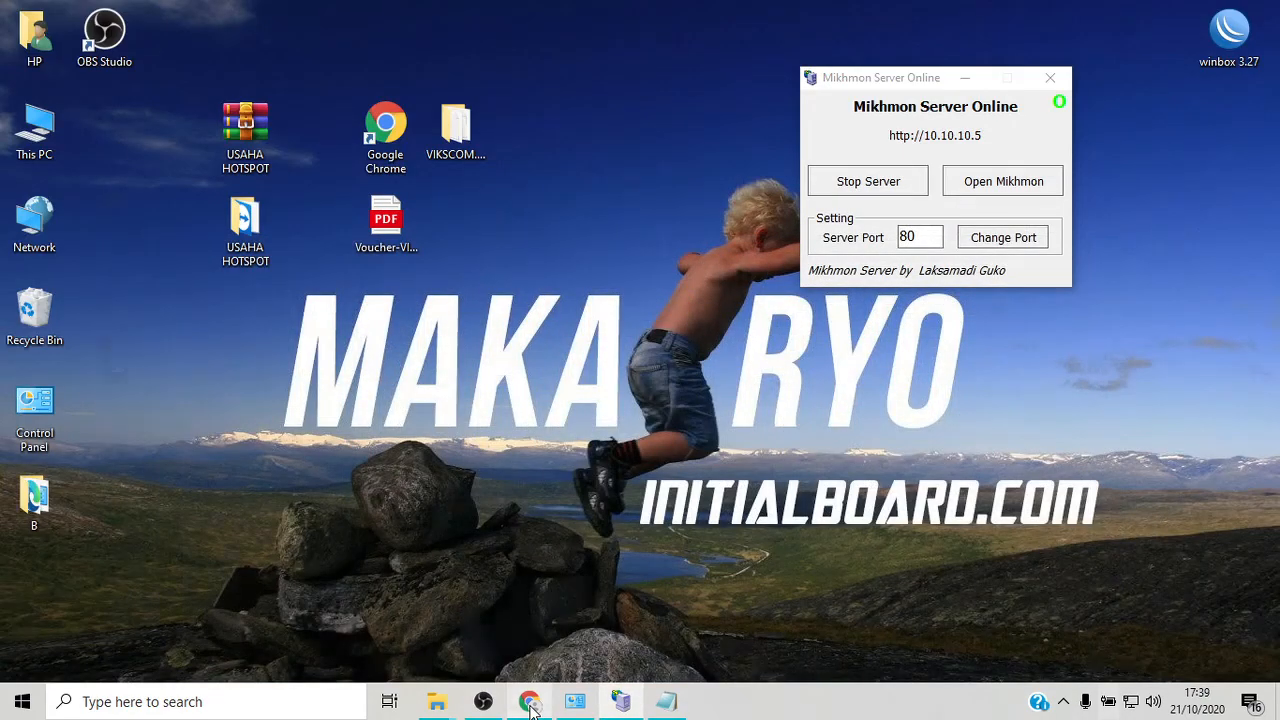
pyautogui.click(531, 706)
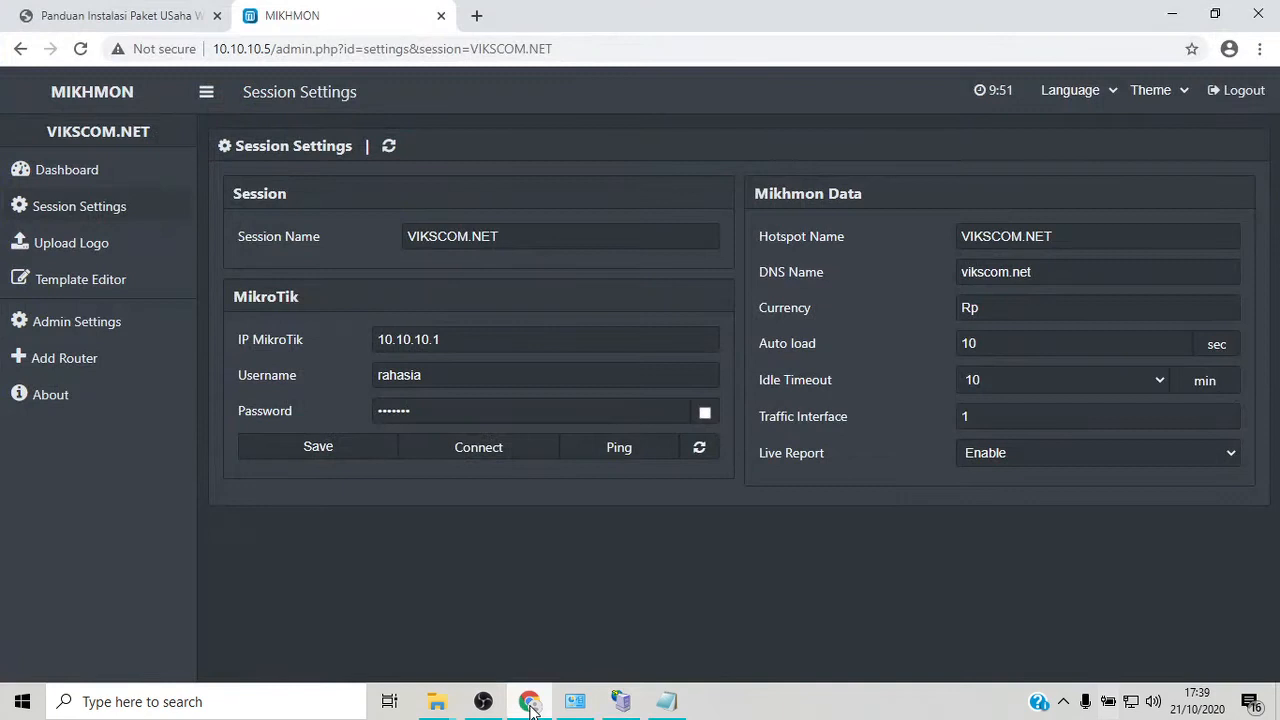
# - Look up the bridge IP for Ethernet 2 to Ethernet 4 in the installation guide's topology section
pyautogui.click(136, 8)
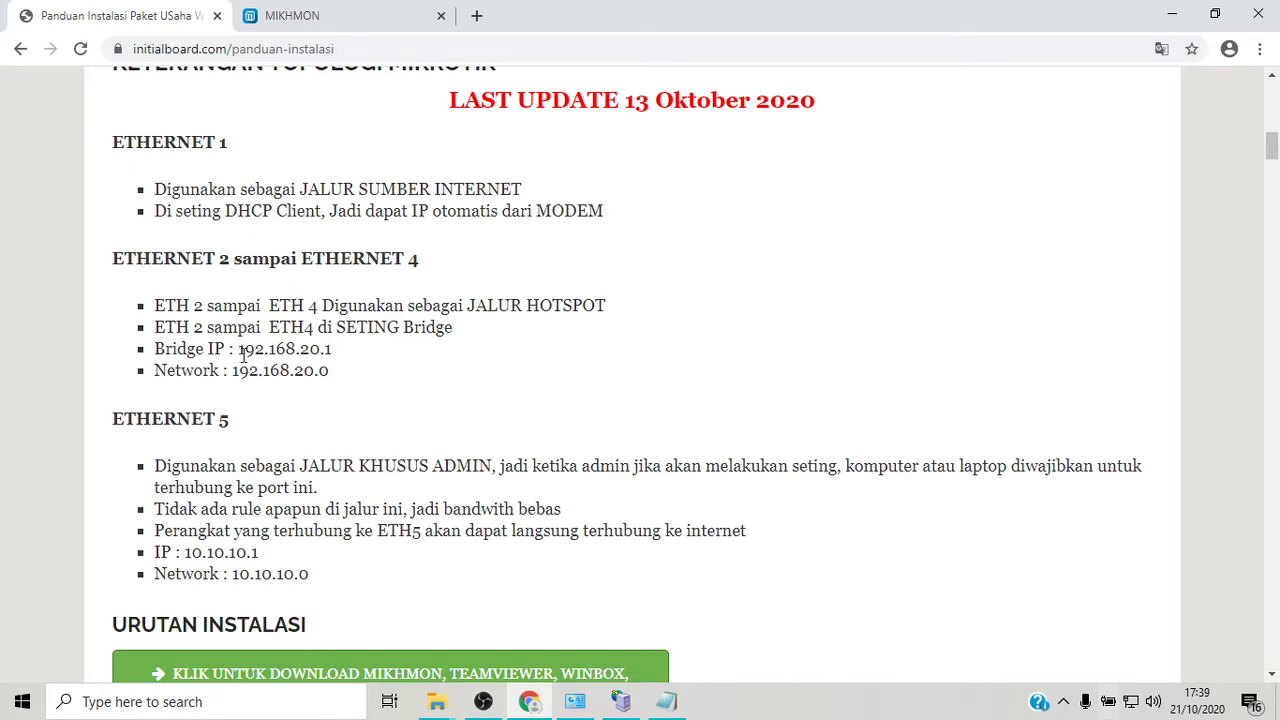
pyautogui.moveTo(238, 349); pyautogui.dragTo(335, 354)
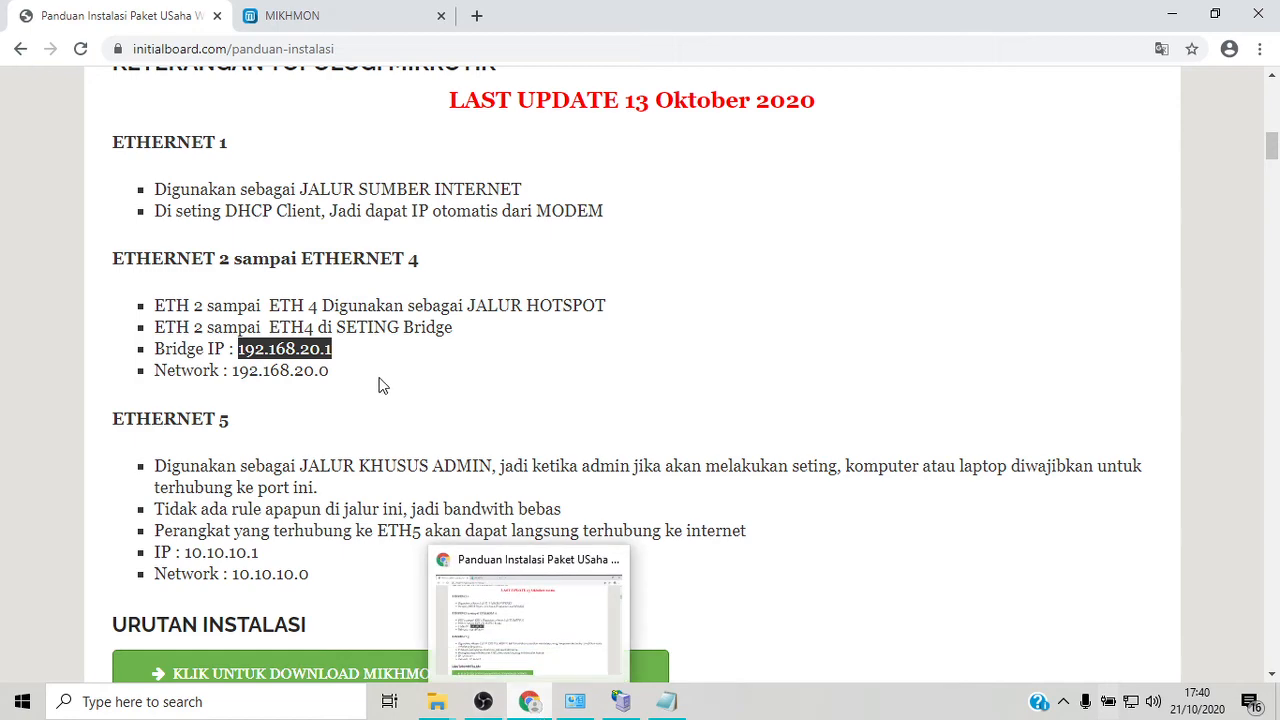
pyautogui.click(343, 358)
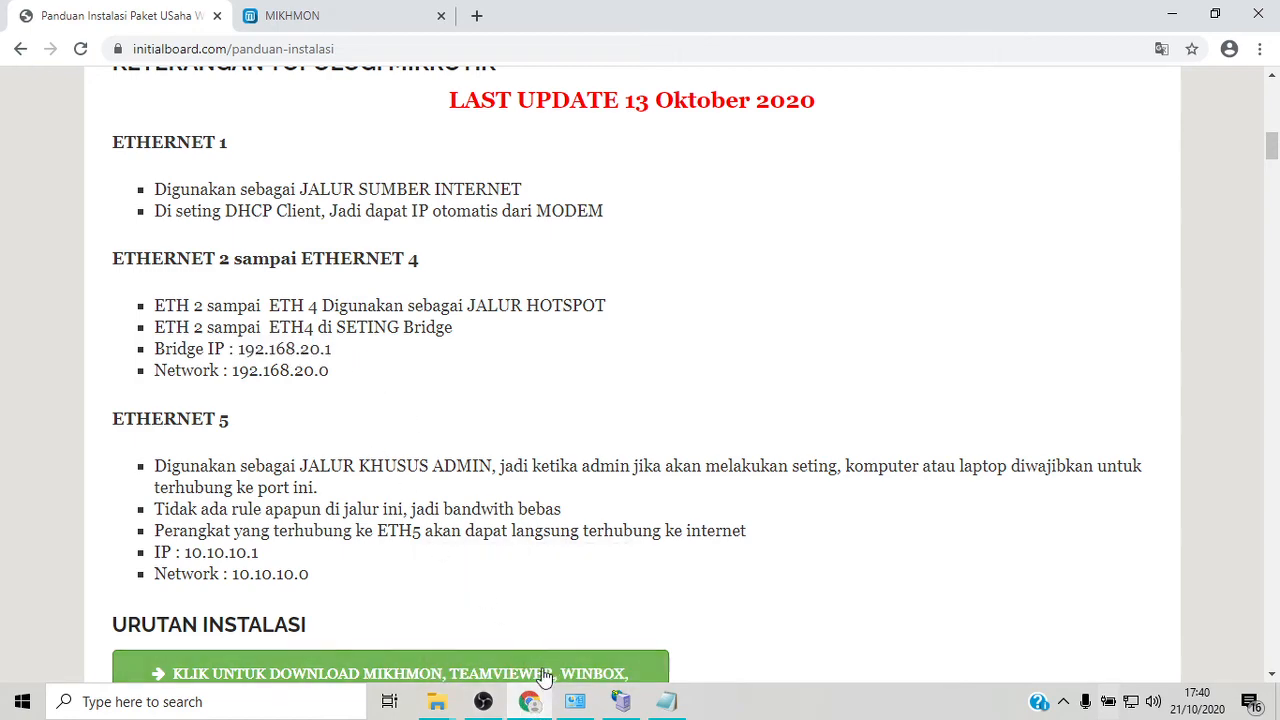
pyautogui.click(537, 706)
pyautogui.click(537, 706)
pyautogui.click(529, 703)
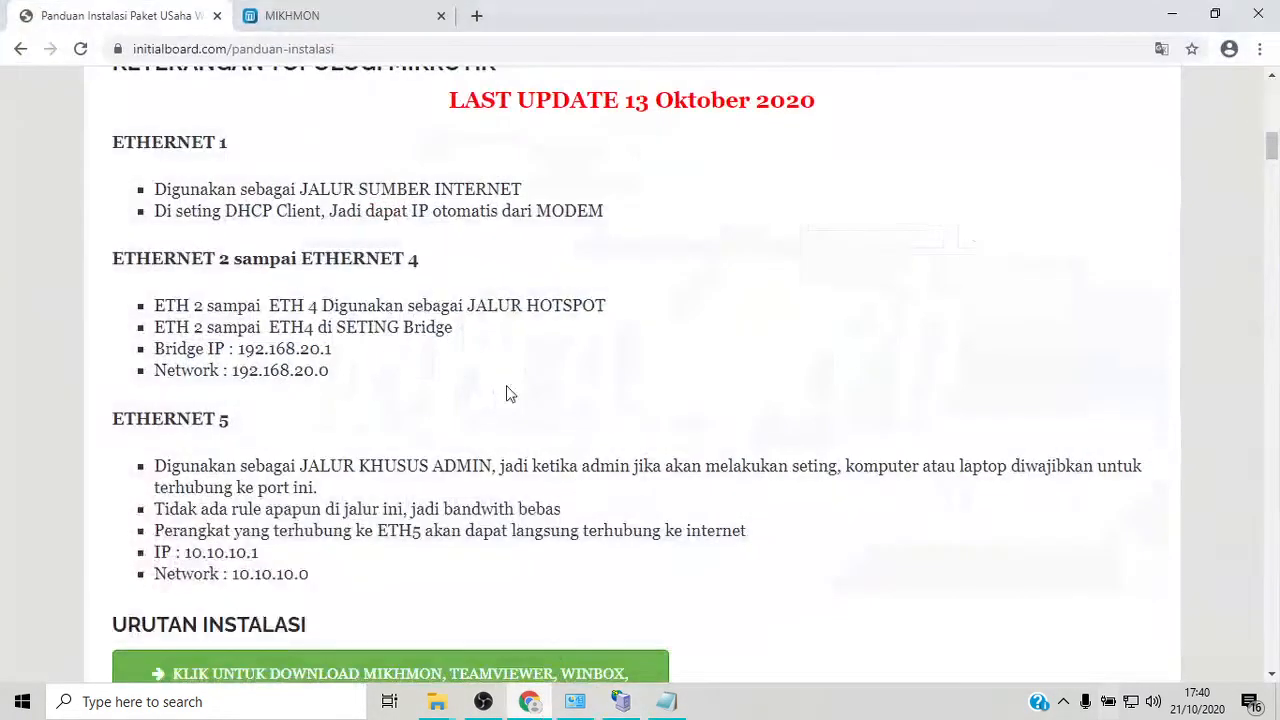
# - Set the VIKSCOM.NET session's MikroTik IP to 192.168.20.1, save it and connect to the router
pyautogui.click(300, 16)
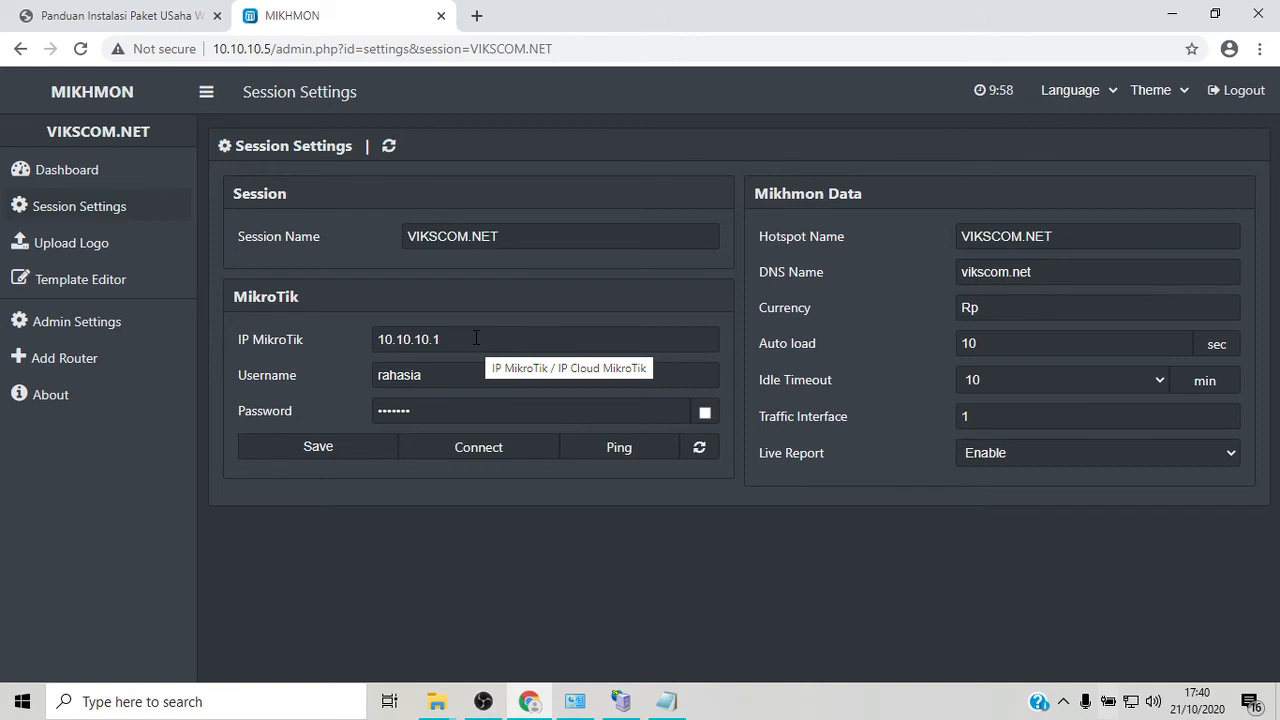
pyautogui.moveTo(475, 338); pyautogui.dragTo(334, 343)
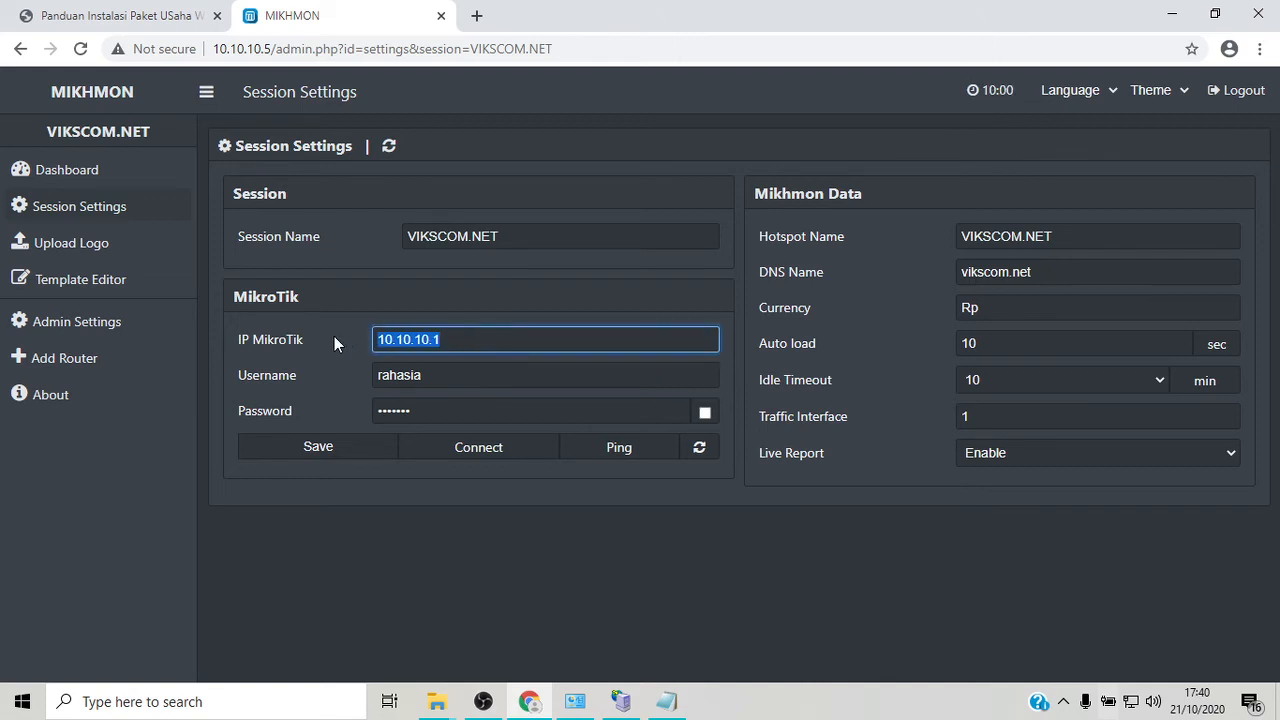
pyautogui.write('192')
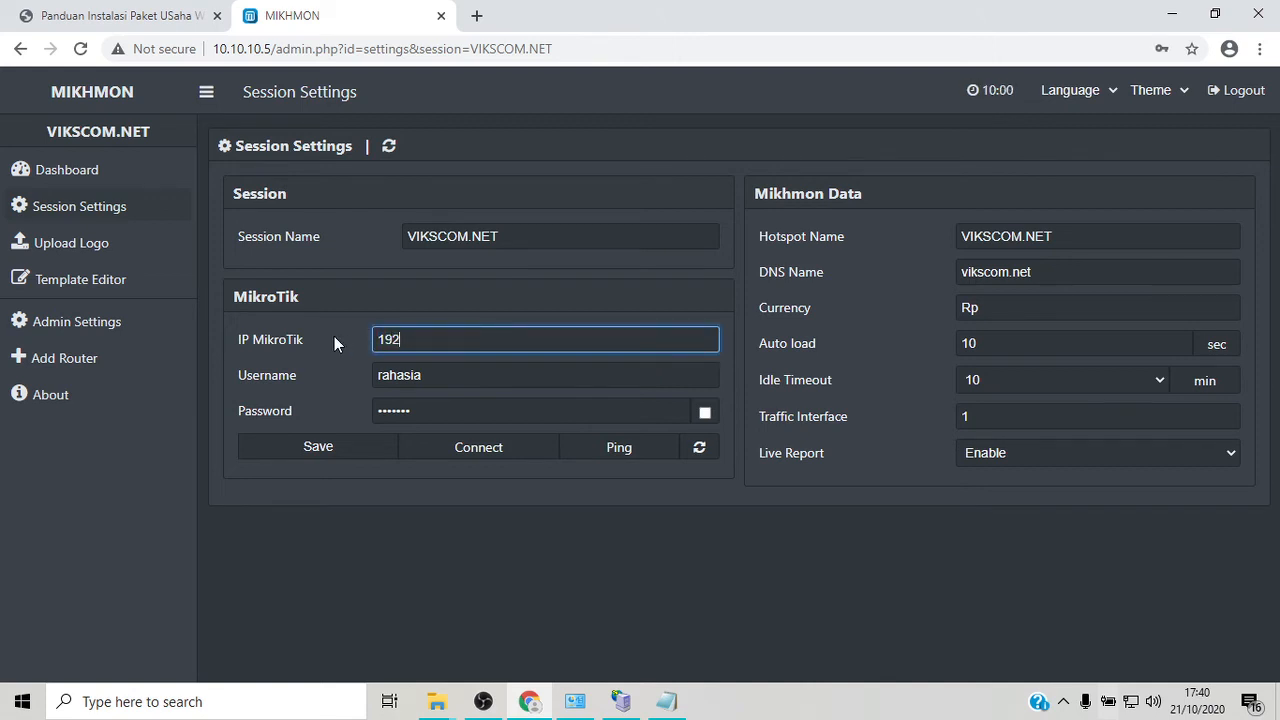
pyautogui.write('.168.20.1')
pyautogui.click(335, 448)
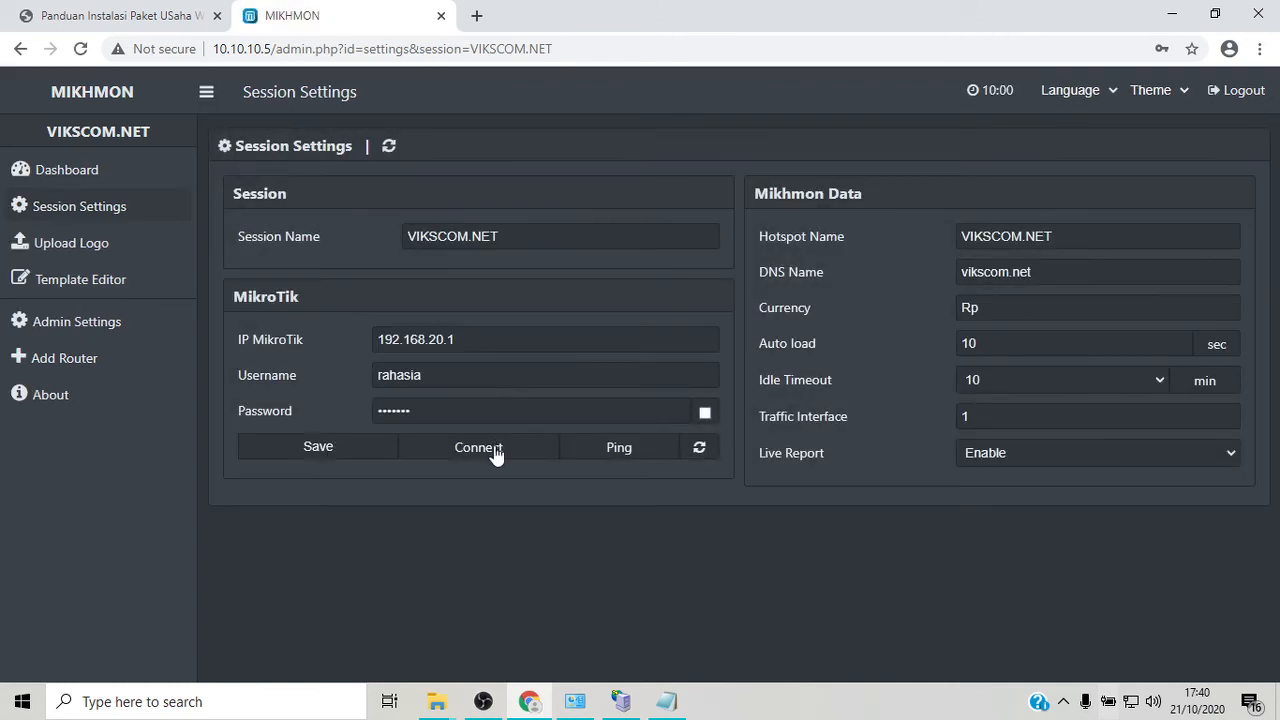
pyautogui.click(478, 448)
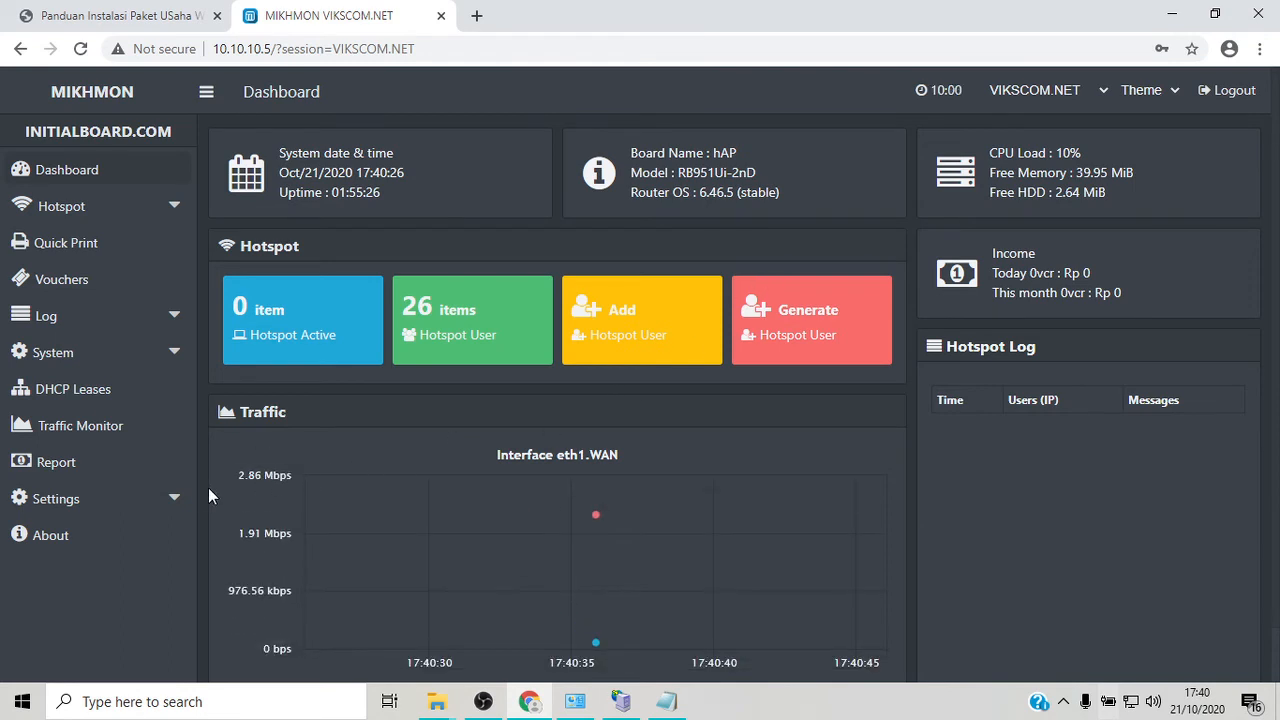
# - Reopen the VIKSCOM.NET session settings from the router list in the admin settings
pyautogui.click(165, 507)
pyautogui.scroll(-1, 166, 537)
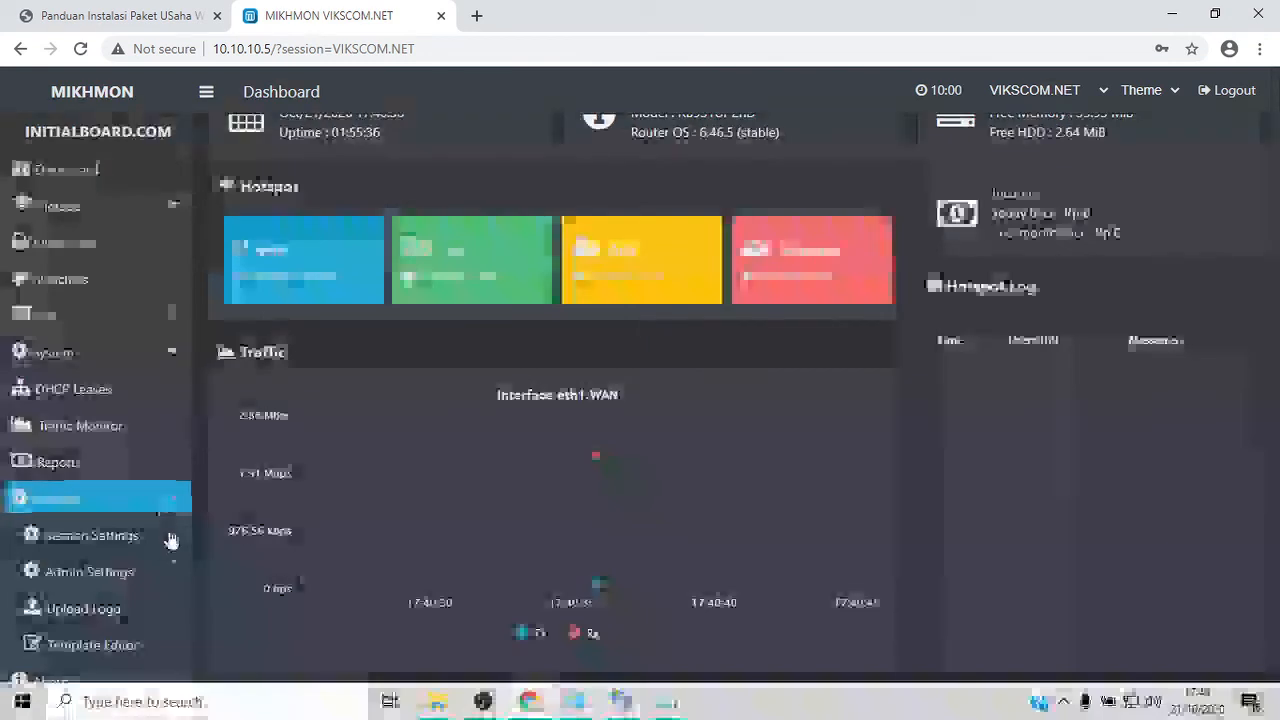
pyautogui.click(165, 578)
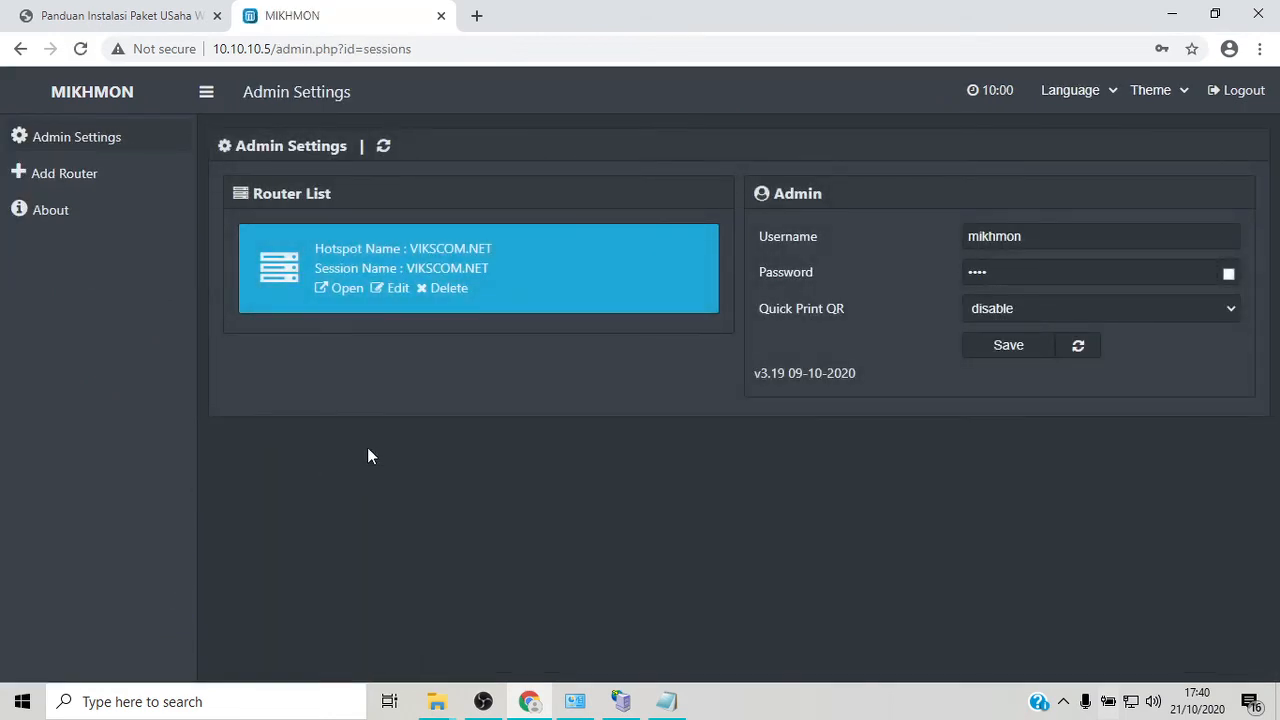
pyautogui.click(396, 292)
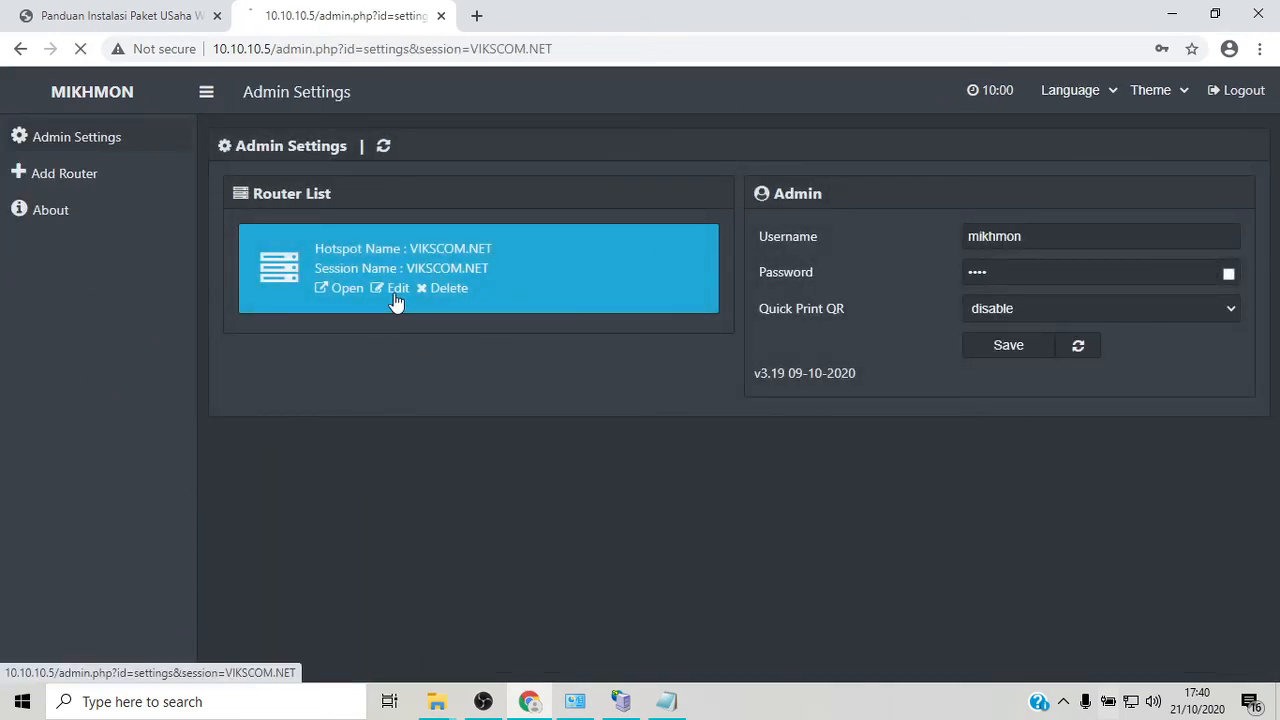
# - Set the MikroTik IP to 10.10.10.1, save the session and run a ping test to the router
pyautogui.moveTo(503, 332); pyautogui.dragTo(340, 334)
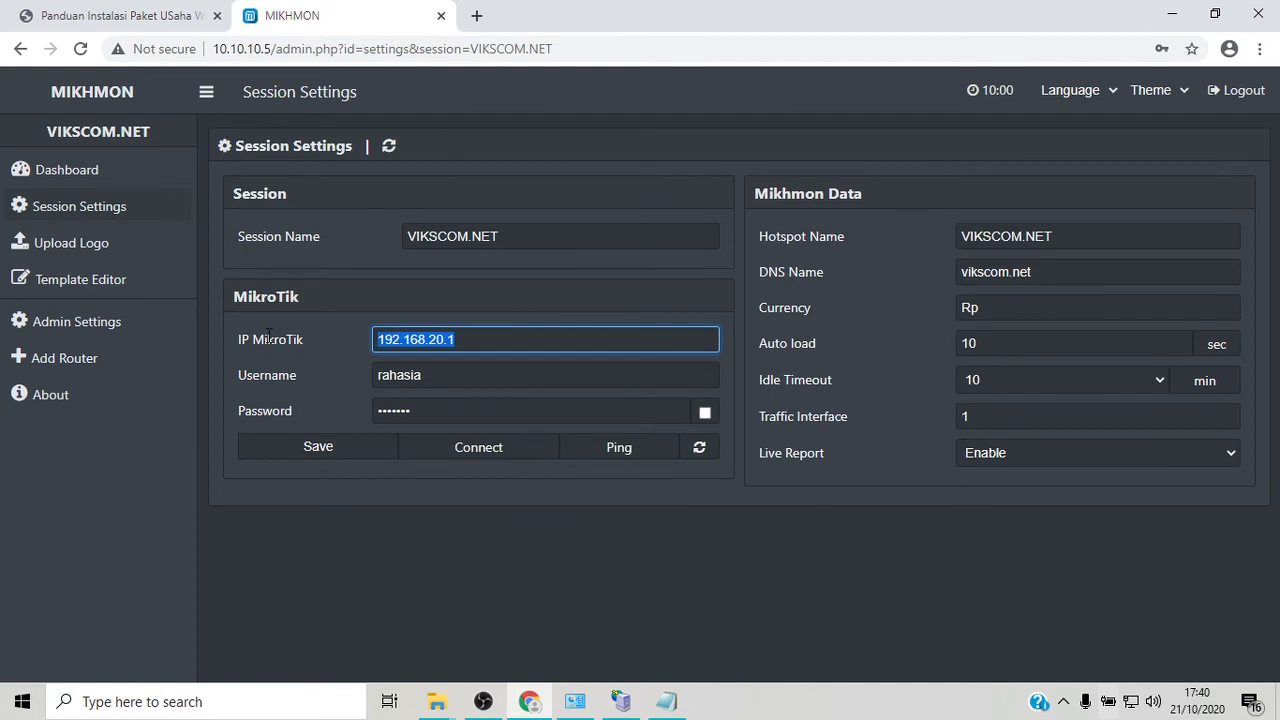
pyautogui.write('10.10.')
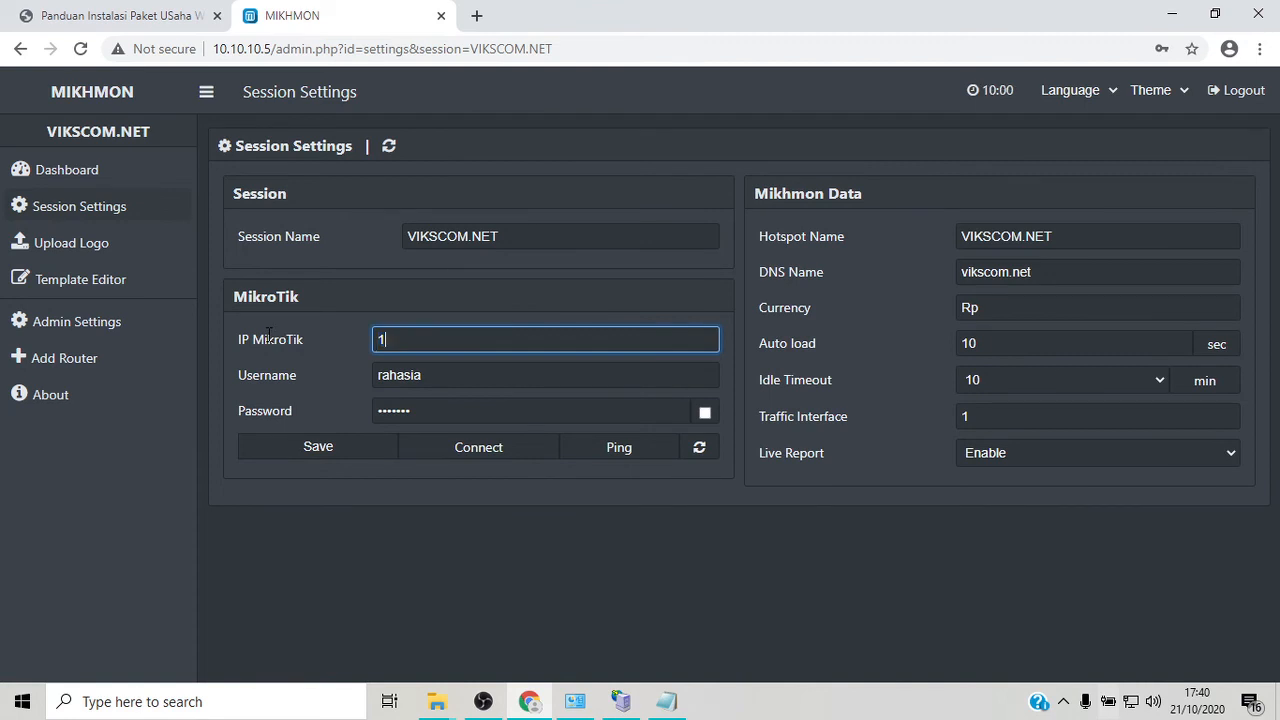
pyautogui.write('10.1')
pyautogui.click(314, 450)
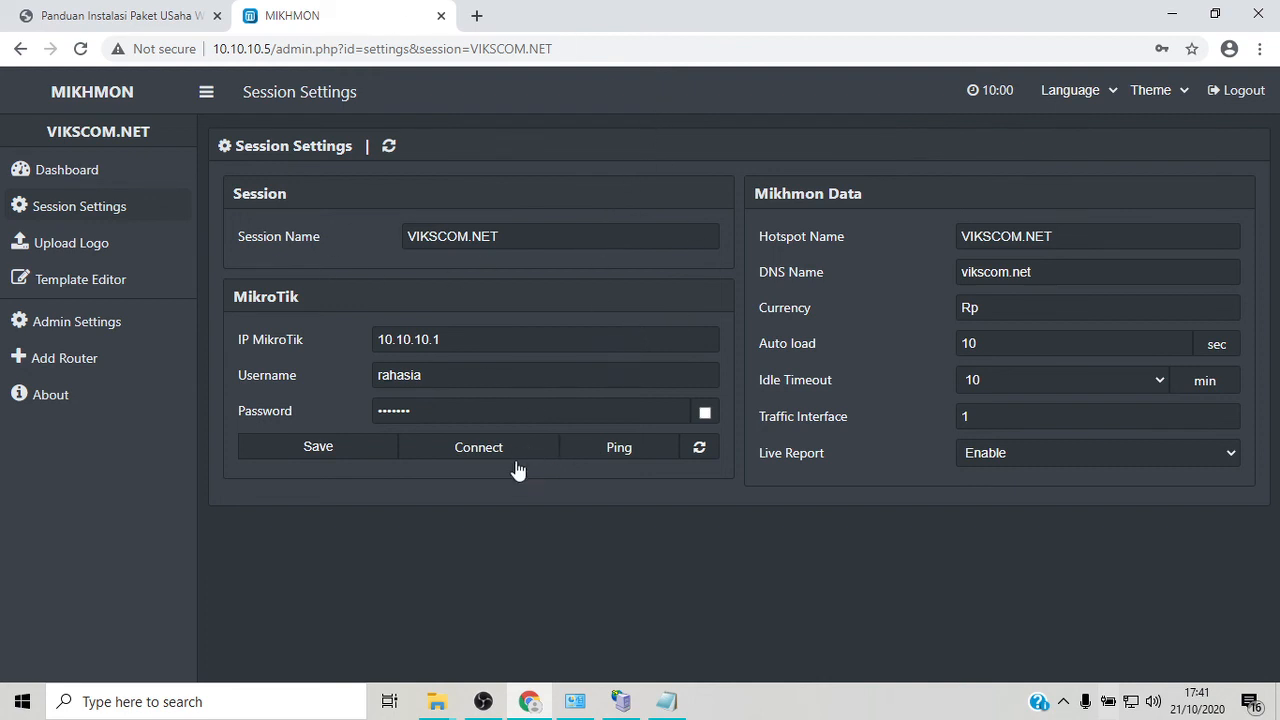
pyautogui.click(621, 456)
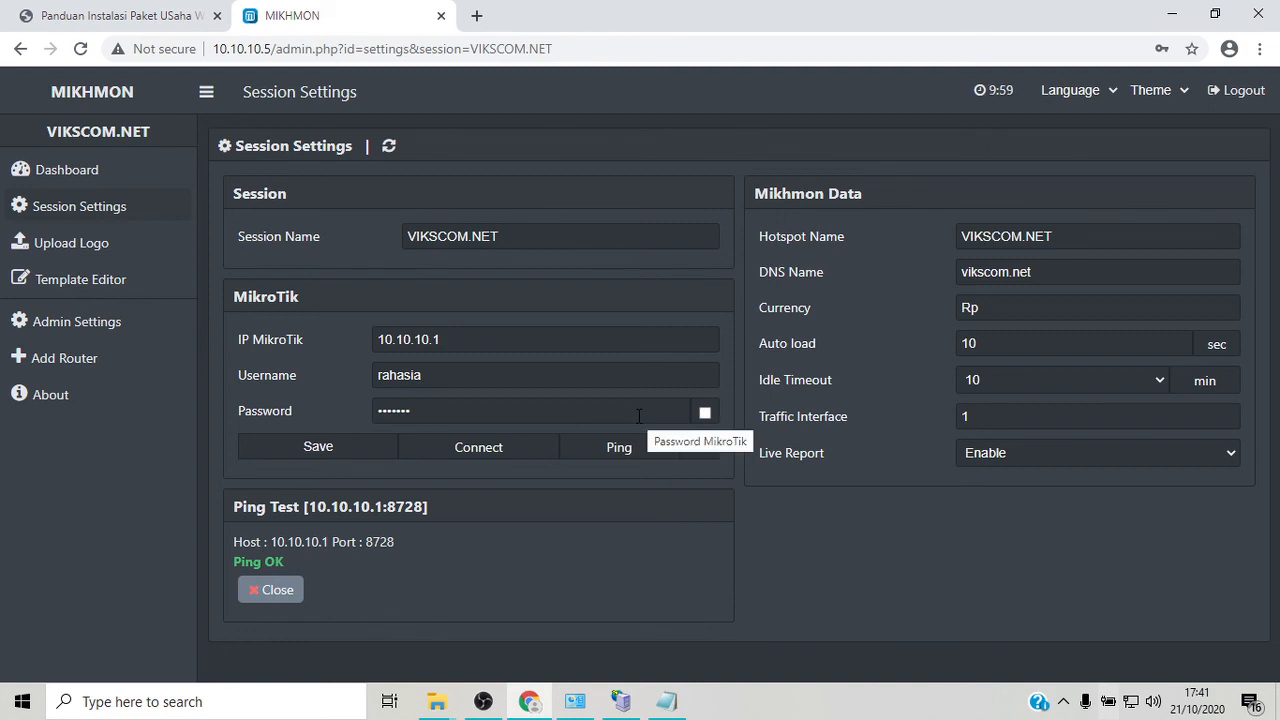
pyautogui.click(483, 701)
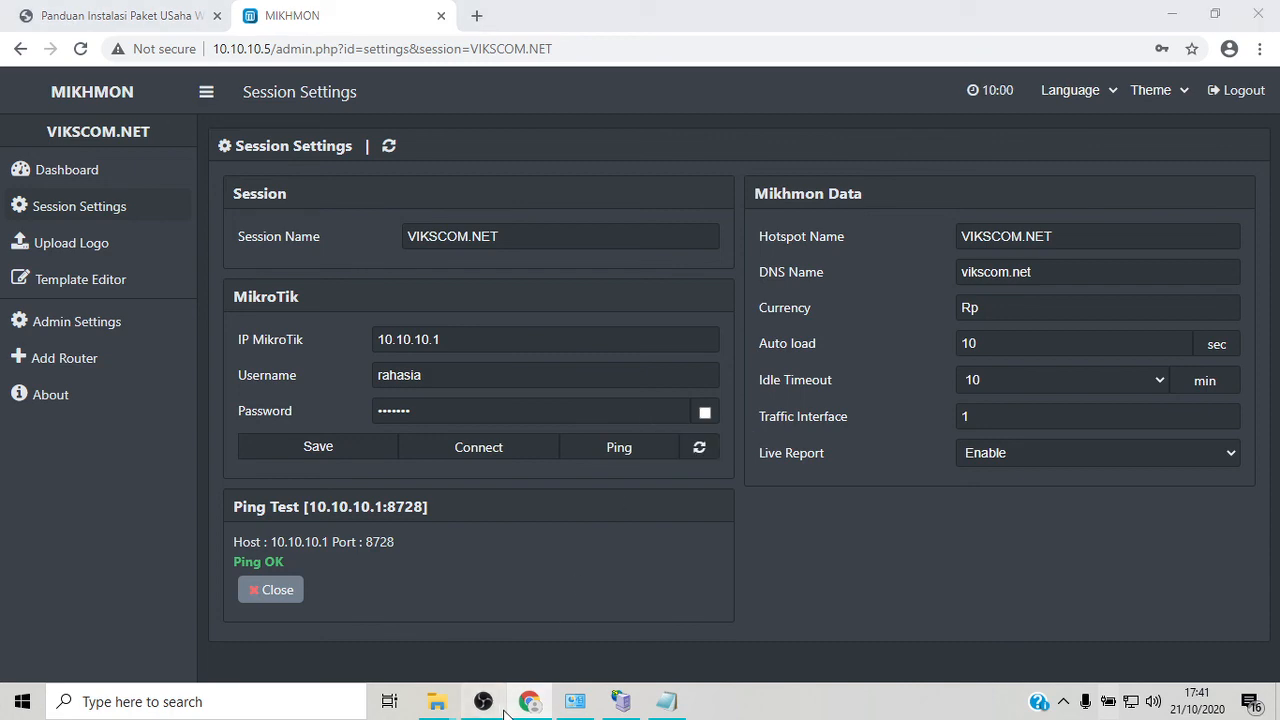